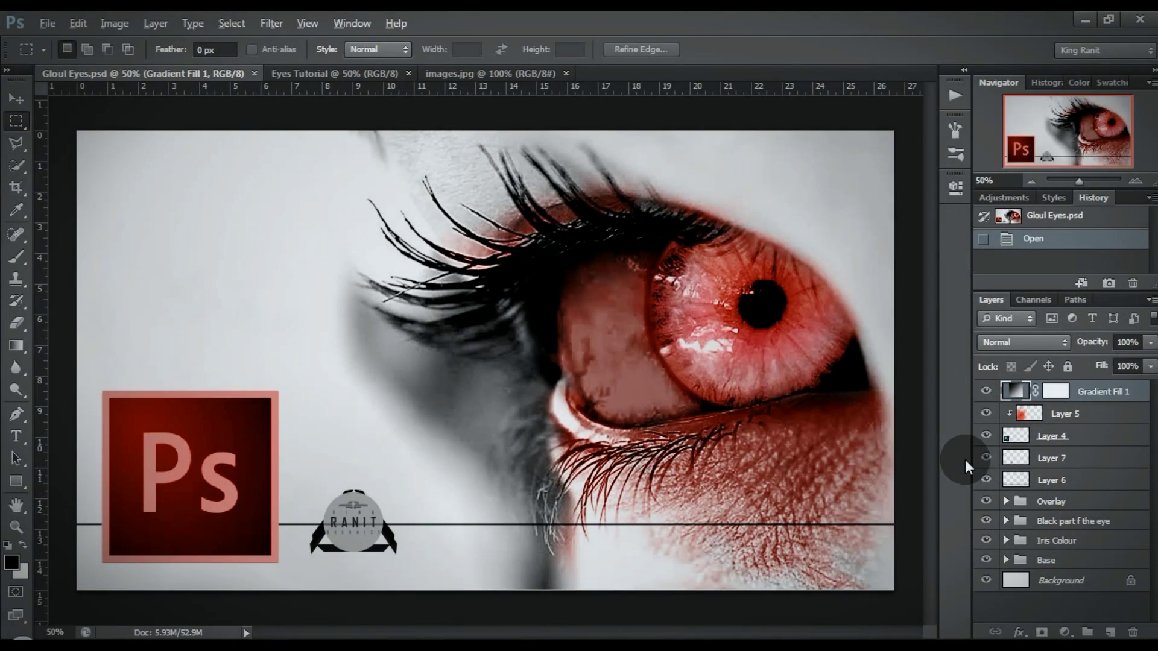
Hide and reshow the reference file's upper layers to inspect the grey base eye
mouse_move(985, 540)
mouse_down()
mouse_move(996, 379)
mouse_move(994, 554)
mouse_up()
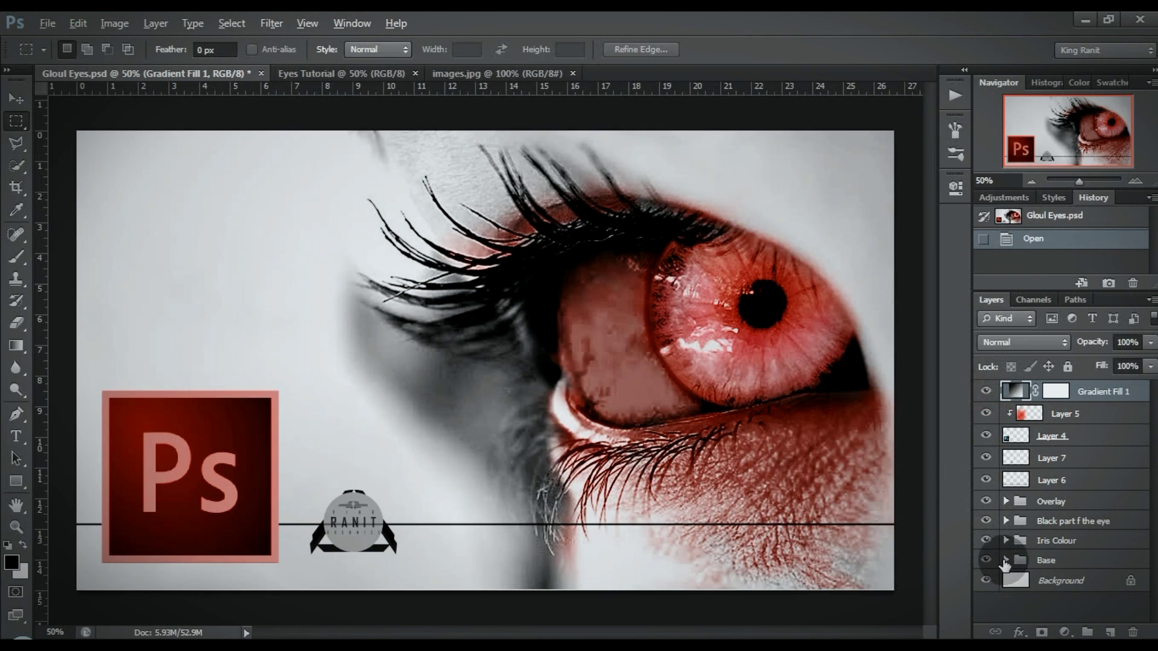
click(1006, 560)
click(991, 583)
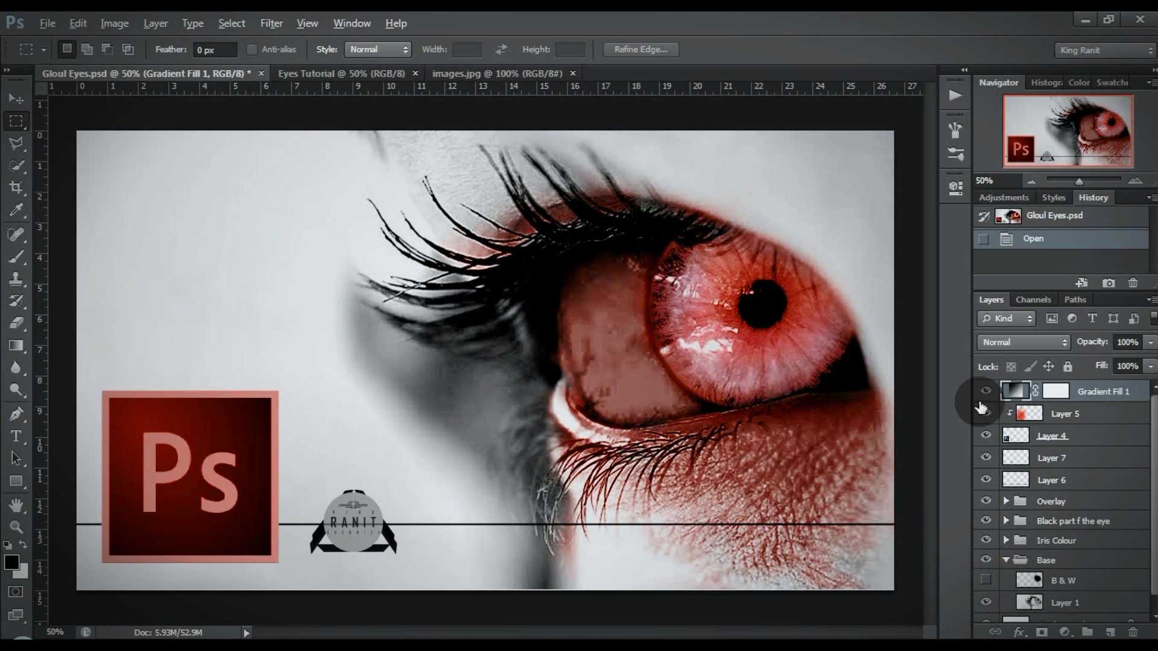
drag(983, 392, 986, 561)
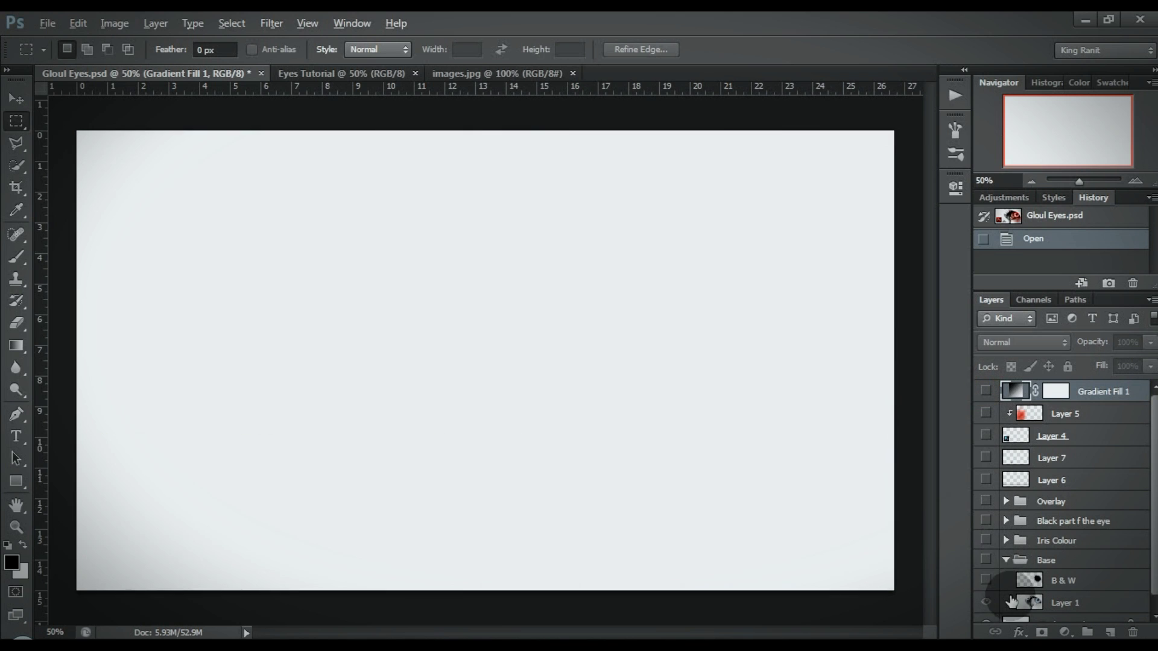
click(985, 560)
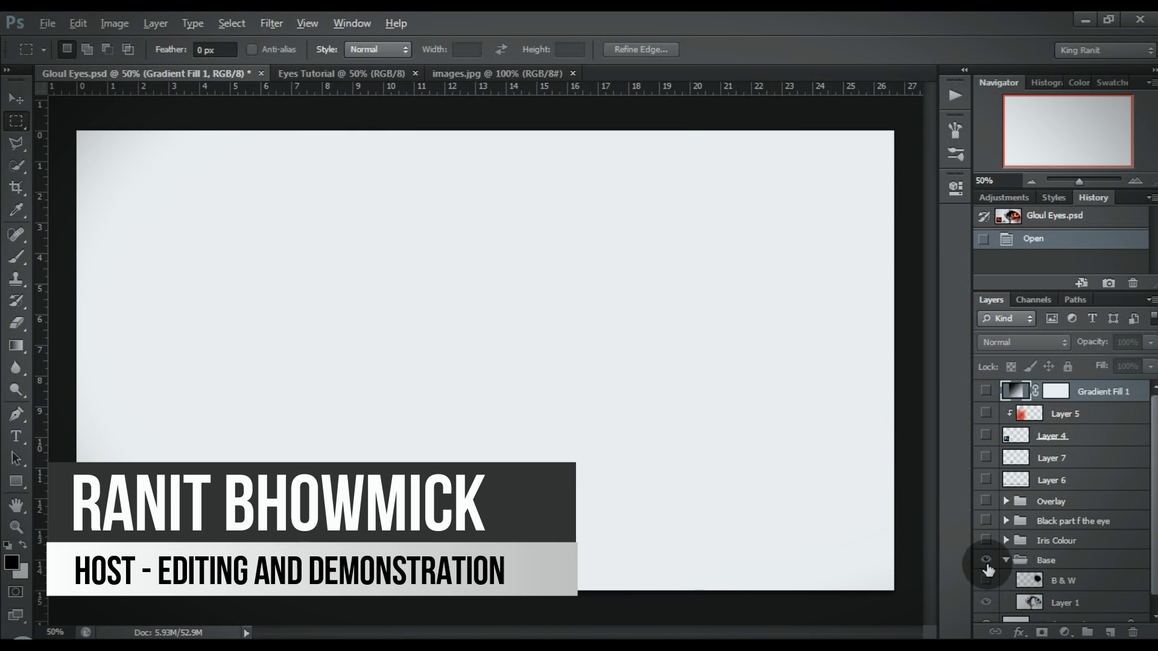
click(985, 560)
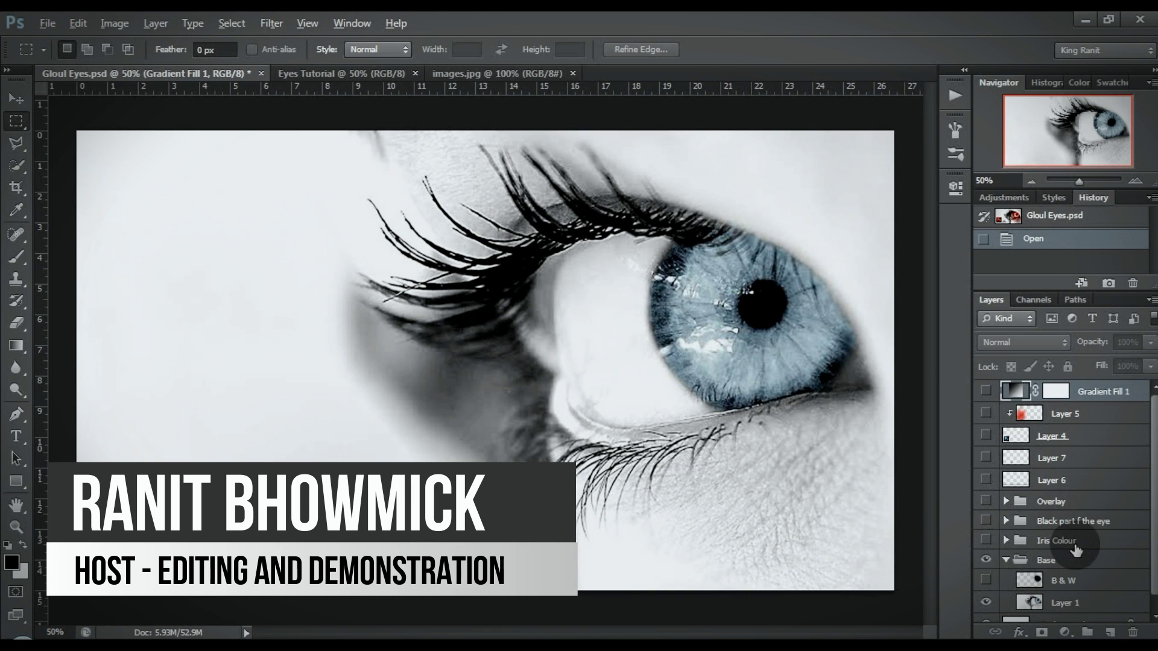
scroll(1097, 549, down, 1)
scroll(1097, 549, up, 1)
click(985, 581)
drag(985, 584, 985, 391)
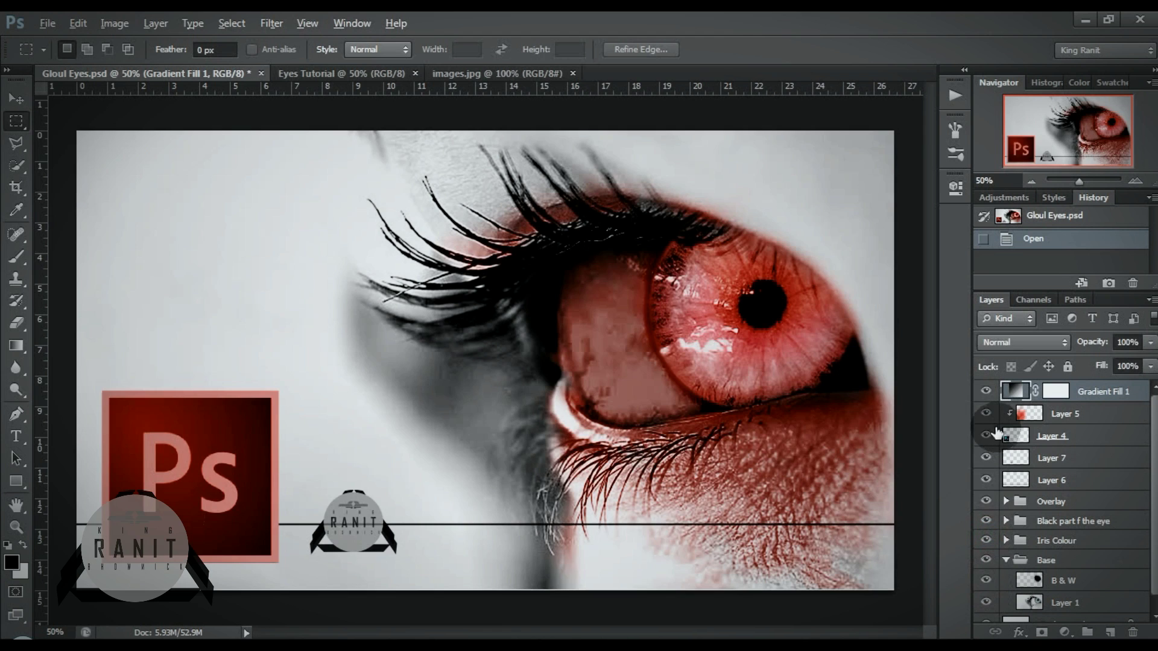
Drag the blue eye photo from images.jpg into the Eyes Tutorial document
click(307, 75)
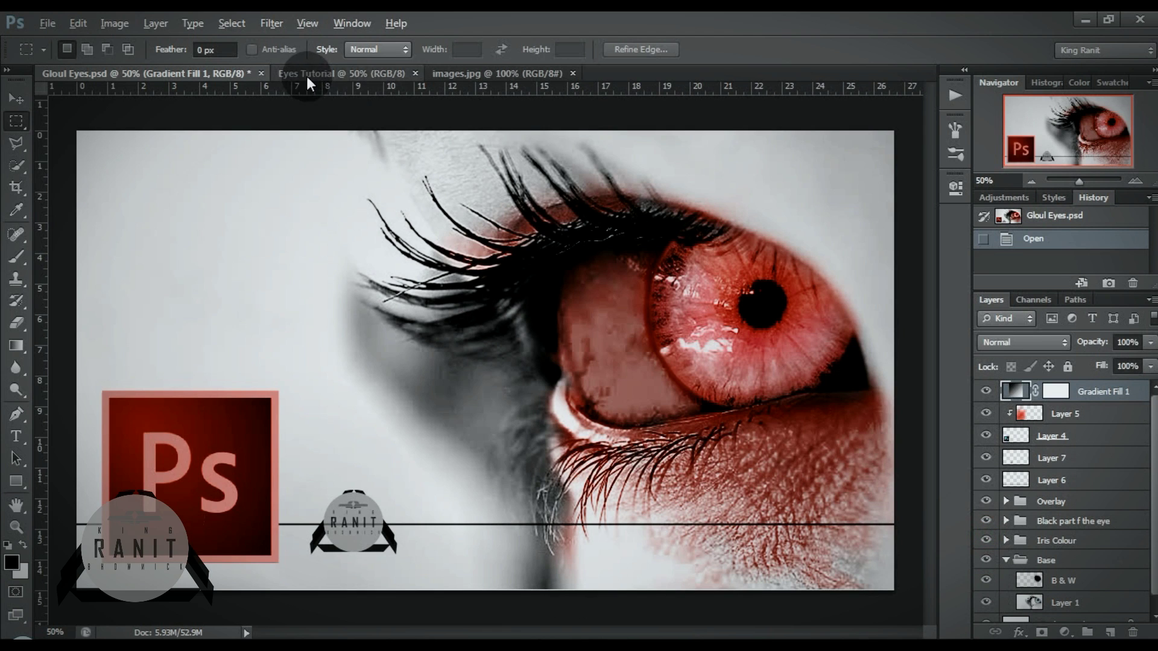
click(17, 98)
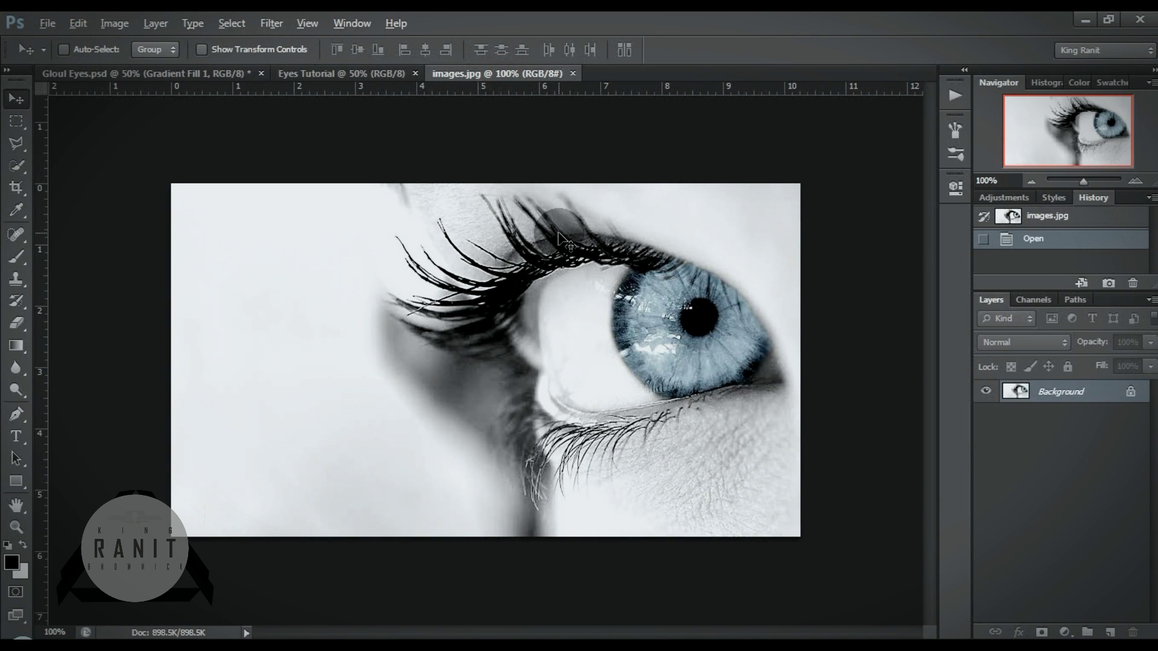
drag(445, 412, 332, 306)
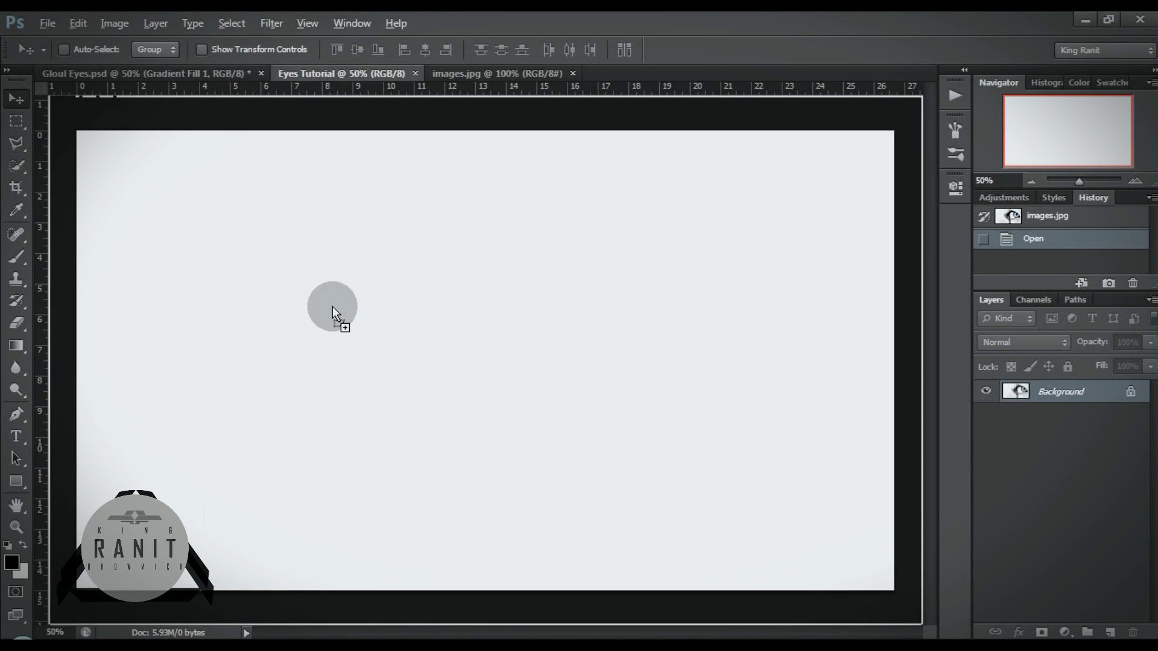
mouse_move(472, 351)
mouse_down()
mouse_move(320, 245)
mouse_move(346, 253)
mouse_up()
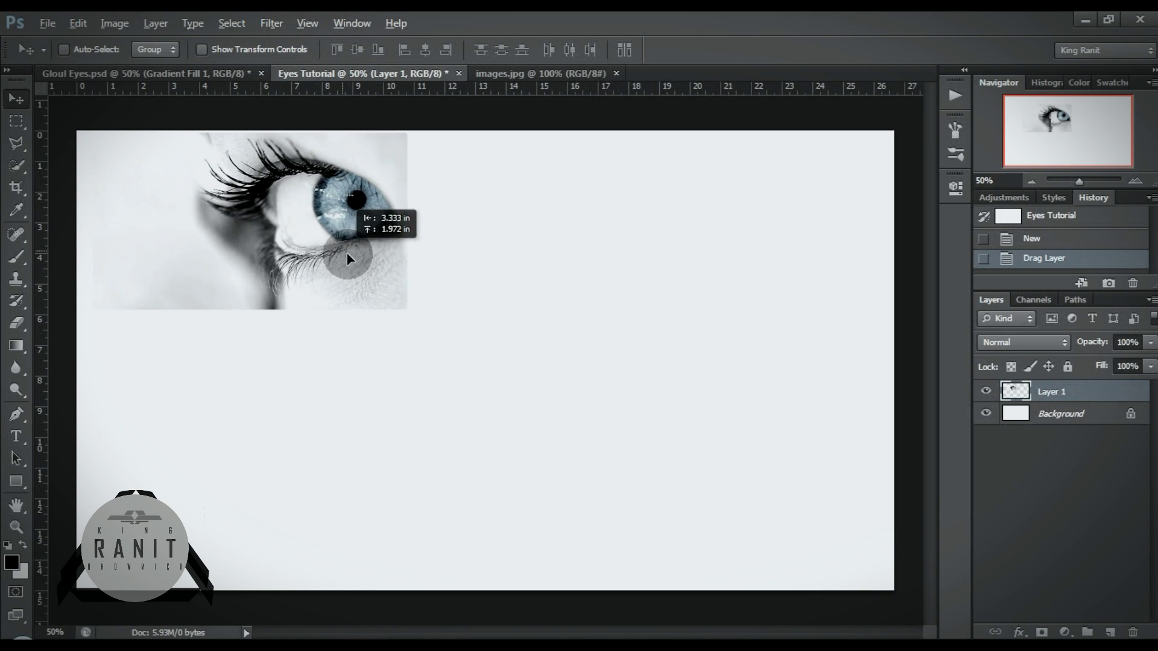
Scale the eye photo to about 253% to fill the canvas, then add a blank layer
key(ctrl+t)
drag(407, 308, 887, 578)
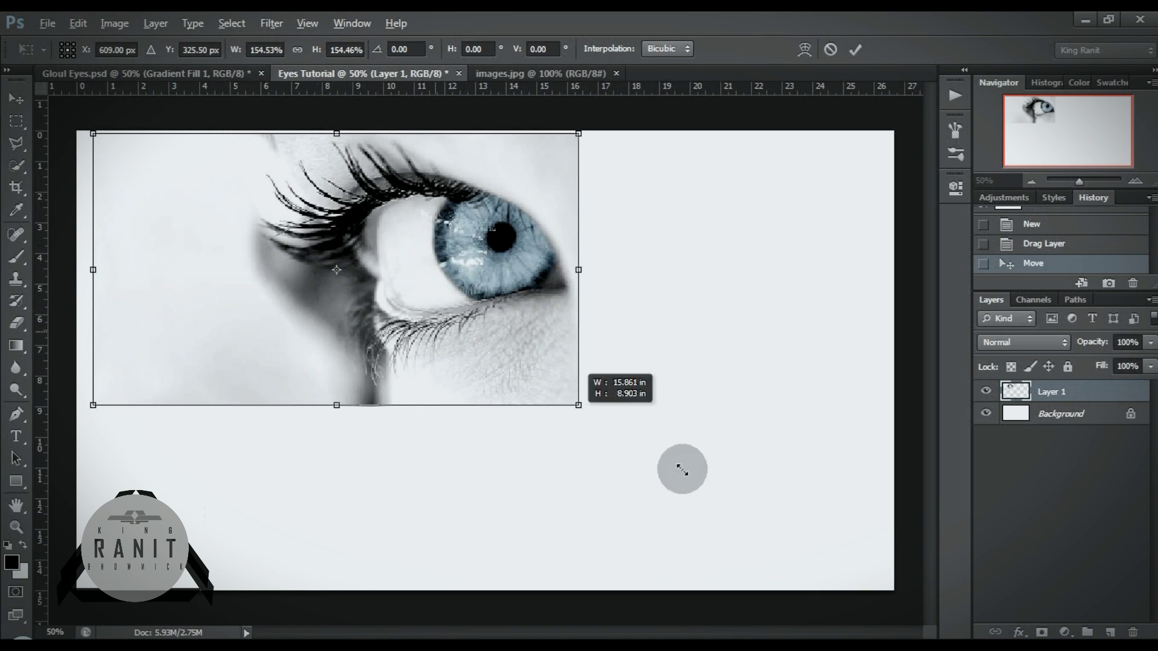
drag(716, 467, 699, 464)
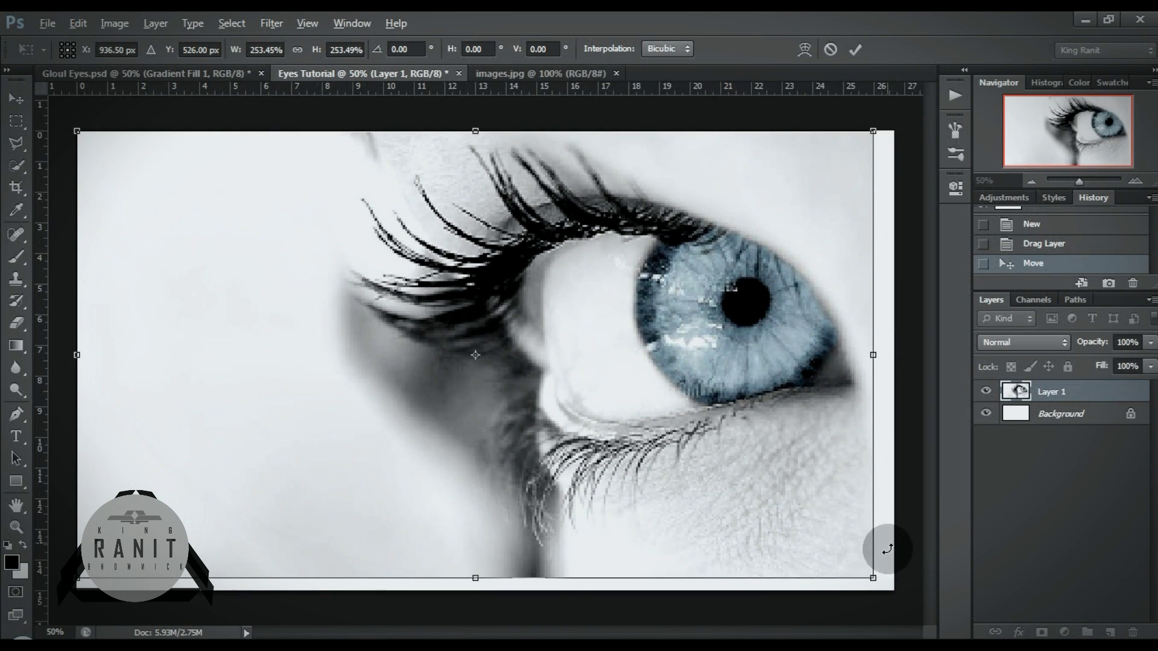
drag(873, 577, 888, 588)
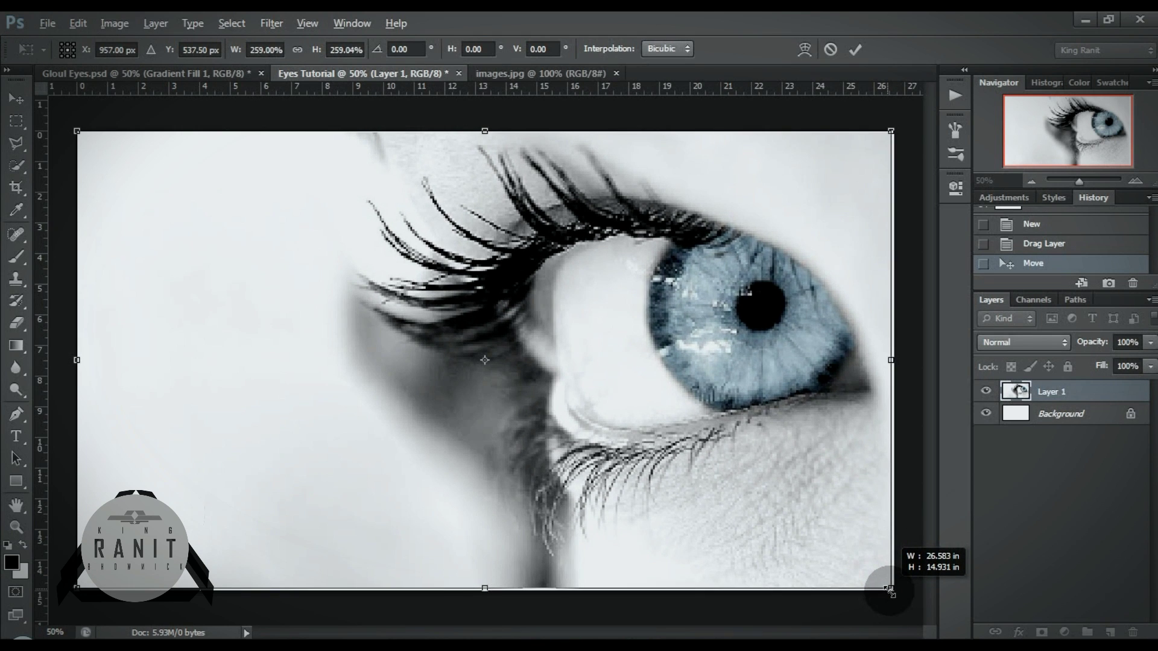
key(Return)
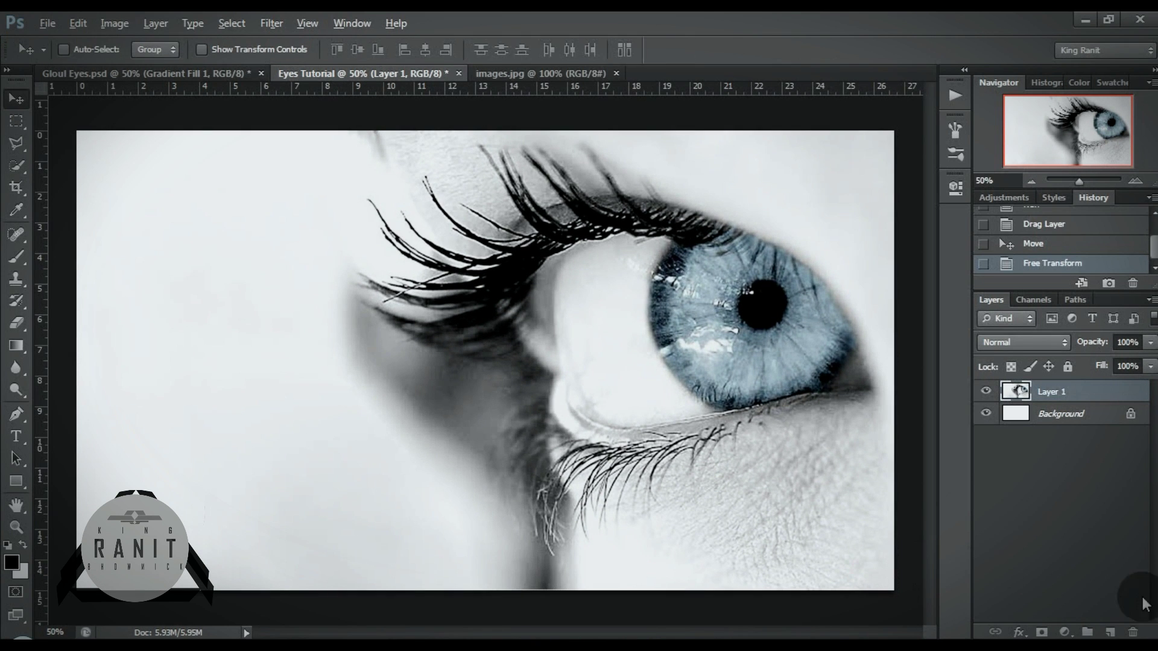
click(1109, 632)
Rename the layers 'B & W' and 'Eyes', and set B & W to Color blending
double_click(1052, 391)
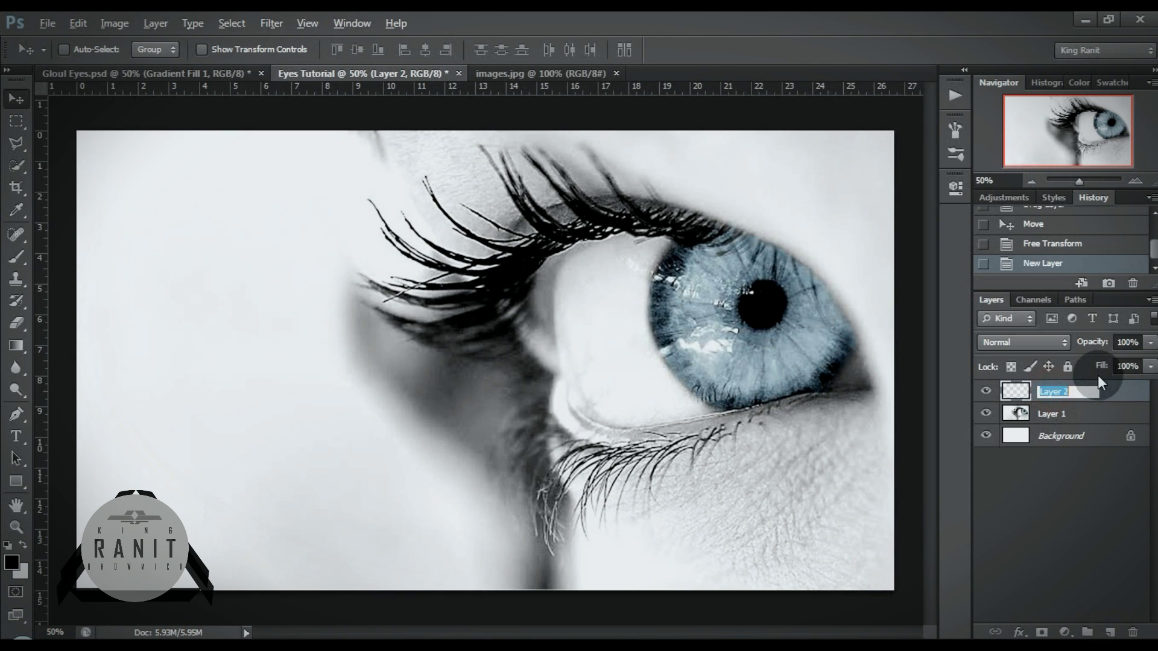
text(B)
text( & W)
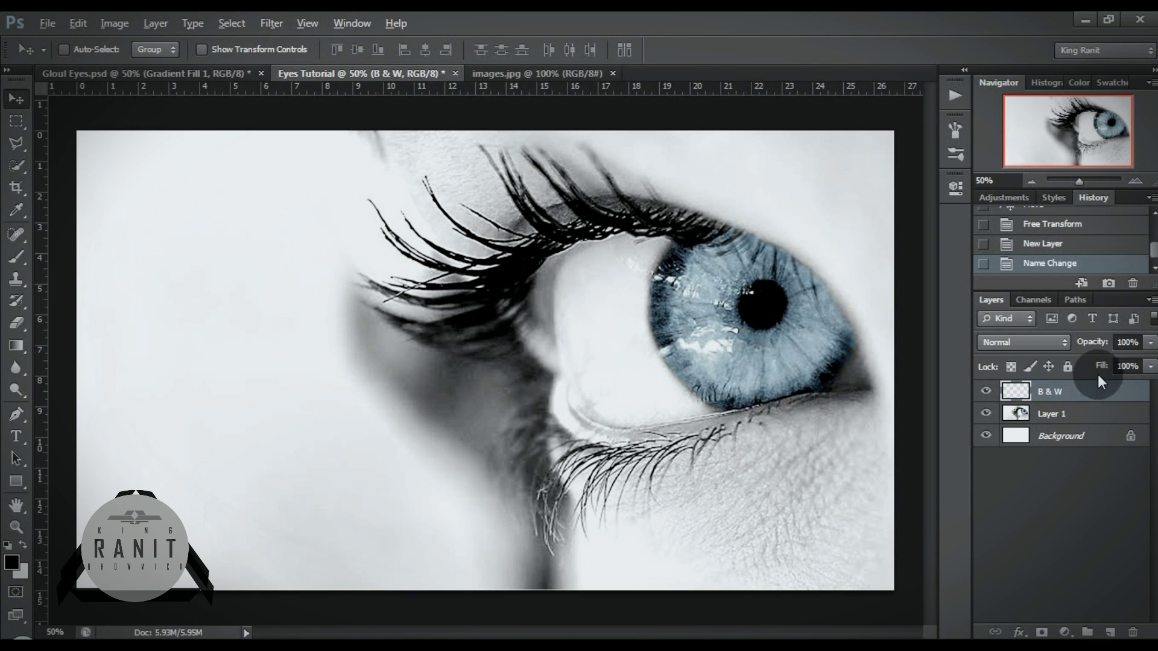
double_click(1060, 413)
text(Eyes)
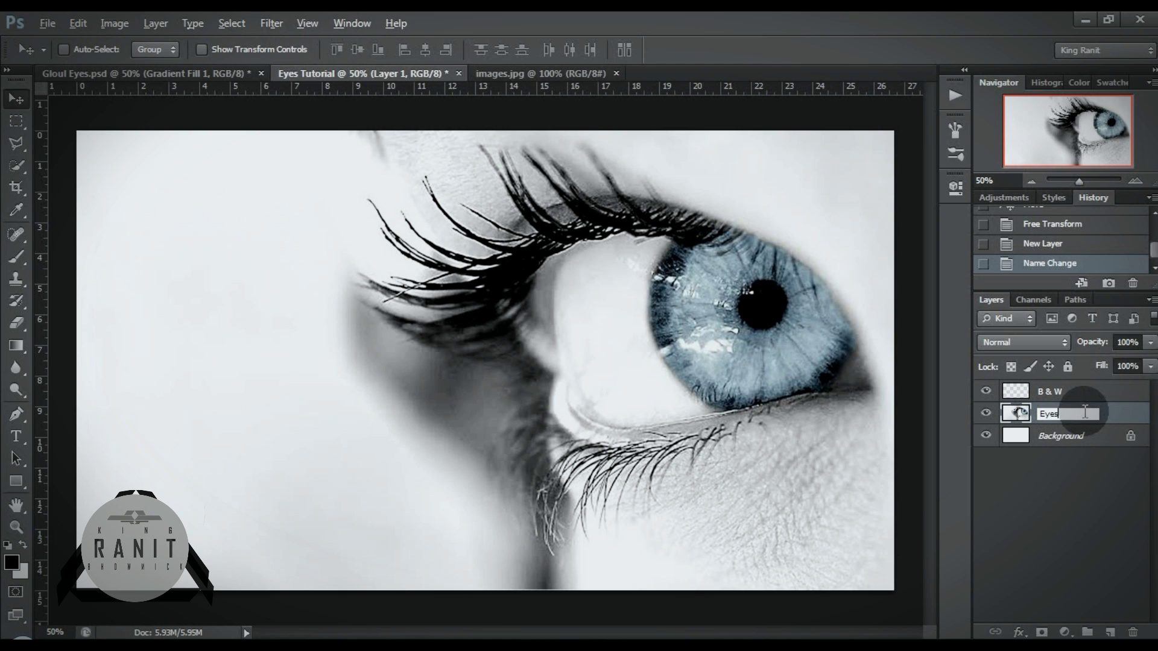
key(Return)
click(1085, 397)
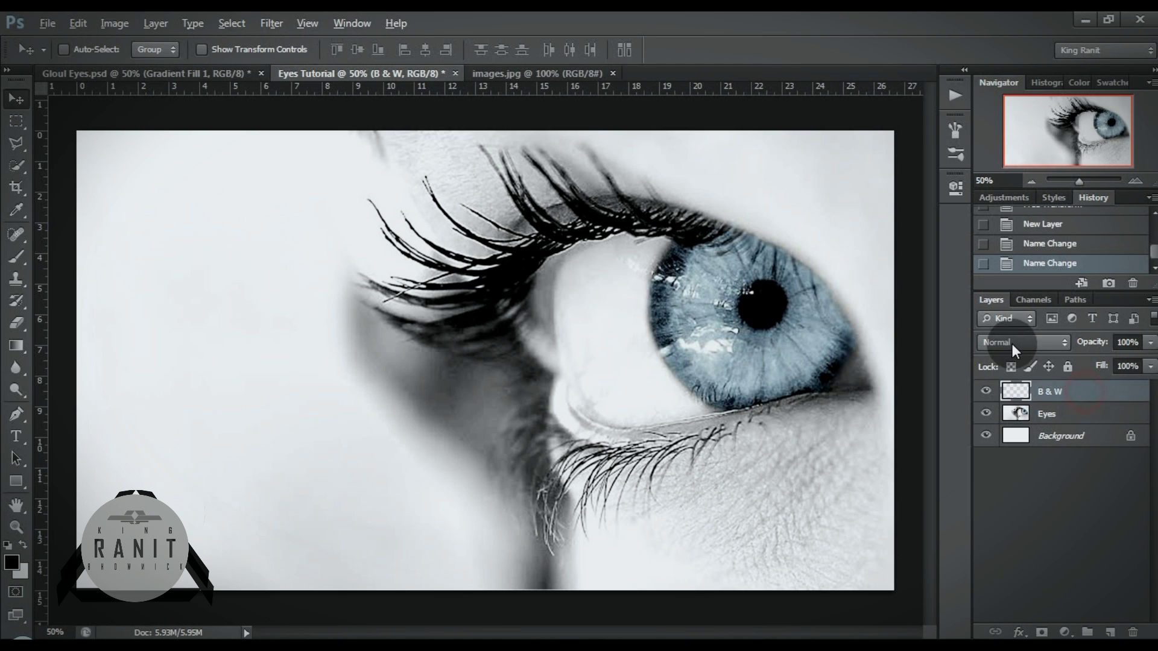
click(1013, 343)
click(1015, 427)
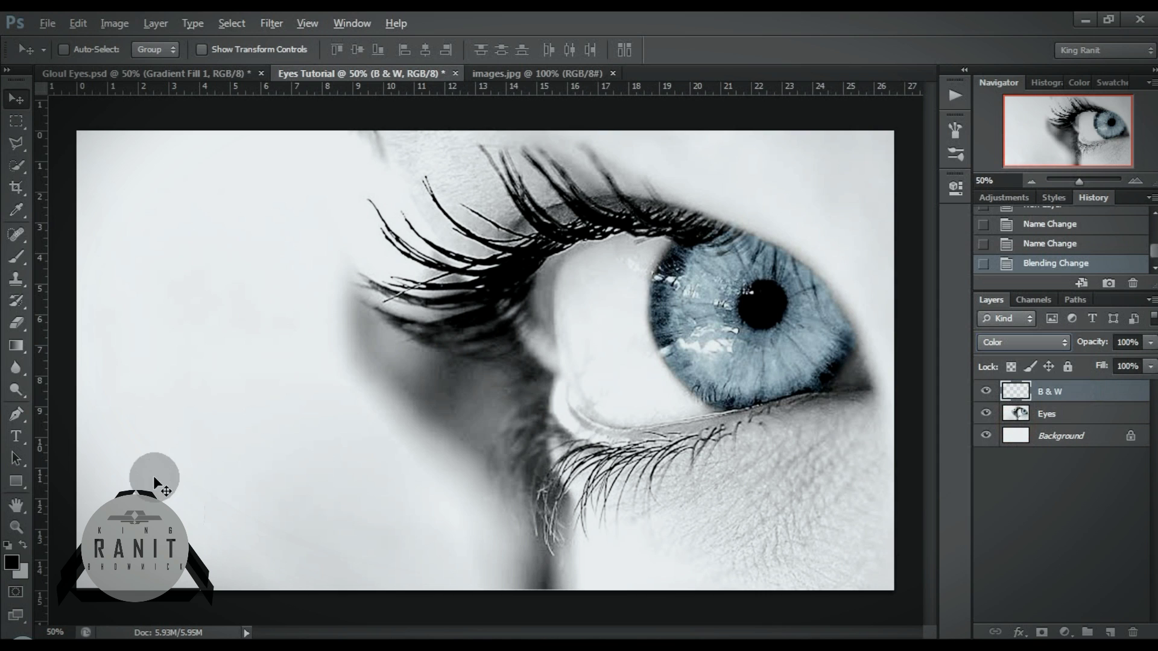
Brush grey over the eye at full flow and 100% opacity to remove its colour
click(16, 256)
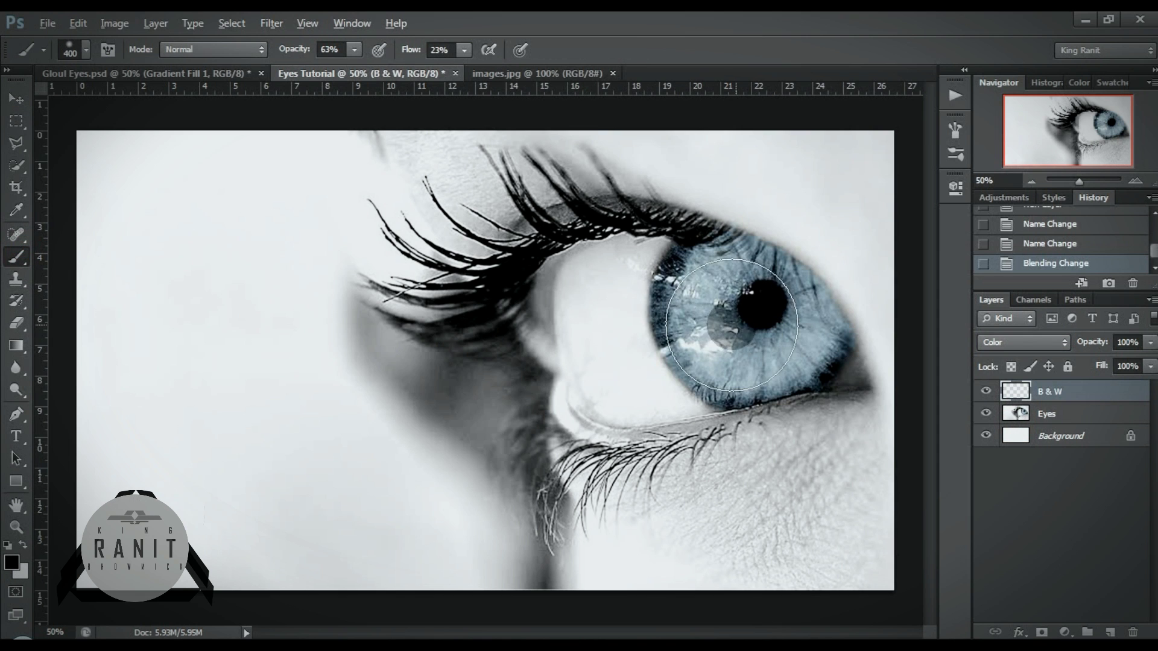
click(753, 292)
drag(412, 49, 921, 45)
click(340, 50)
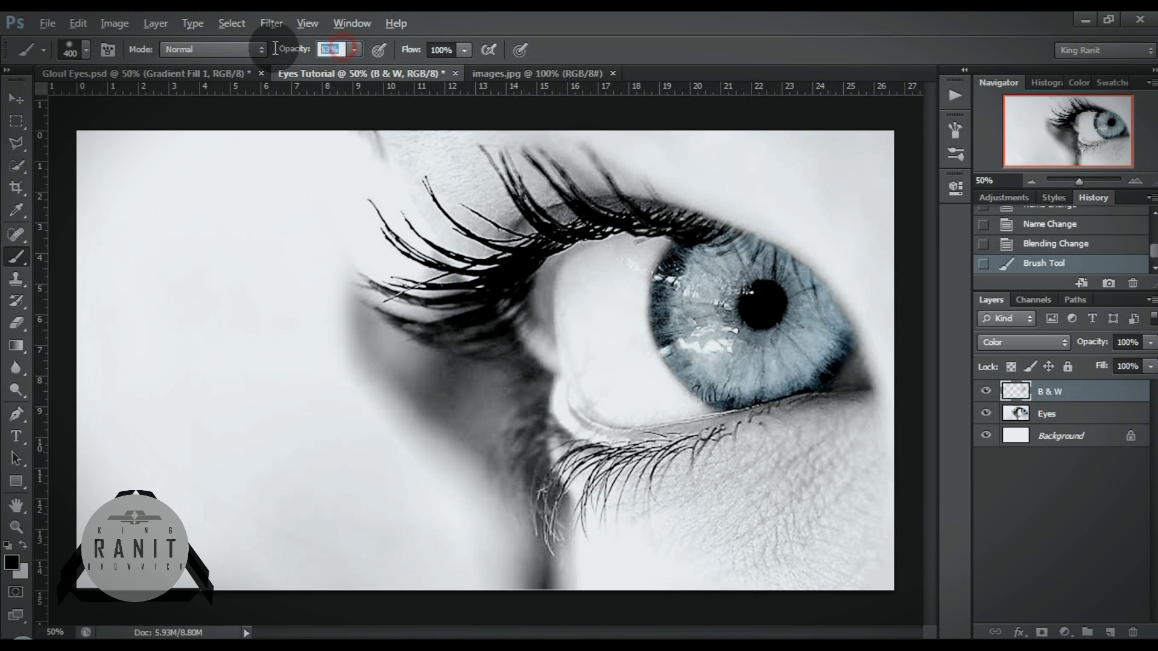
text(100)
mouse_move(692, 303)
mouse_down()
mouse_move(750, 288)
mouse_move(766, 302)
mouse_up()
Group the B & W and Eyes layers into a group named Base
click(1106, 416)
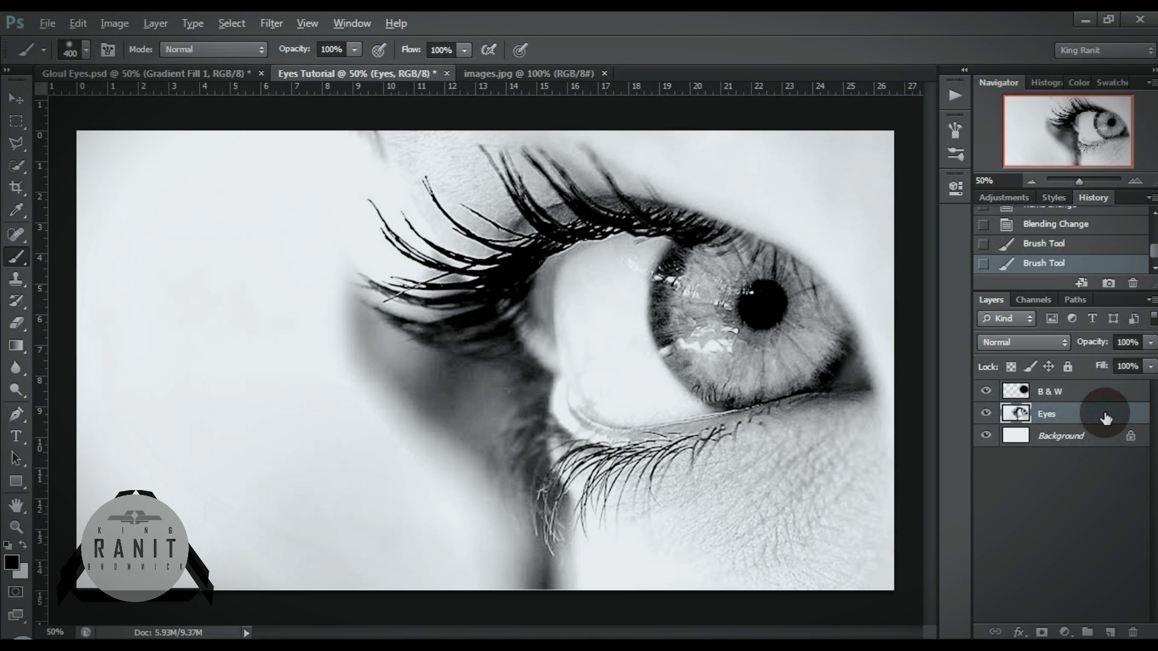
click(1120, 396)
key(ctrl+g)
double_click(1064, 392)
text(Base)
key(Return)
Add a new layer and group it as 'The Darkest Part'
click(1076, 519)
click(1106, 630)
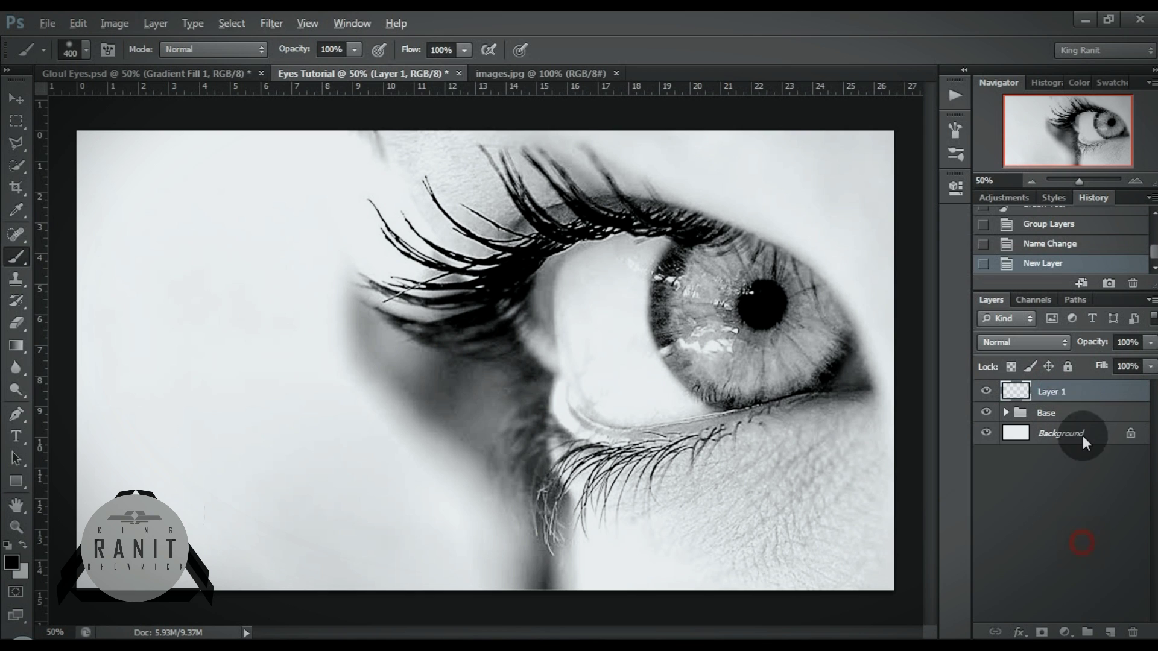
key(ctrl+g)
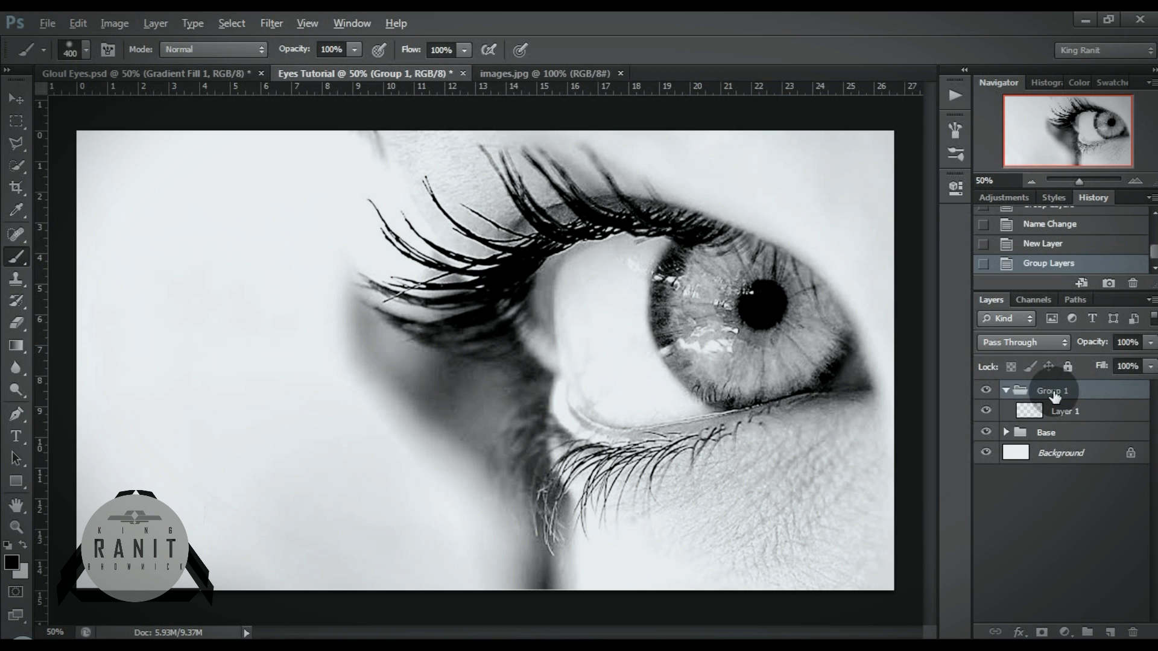
double_click(1054, 391)
text(The Darkest Par)
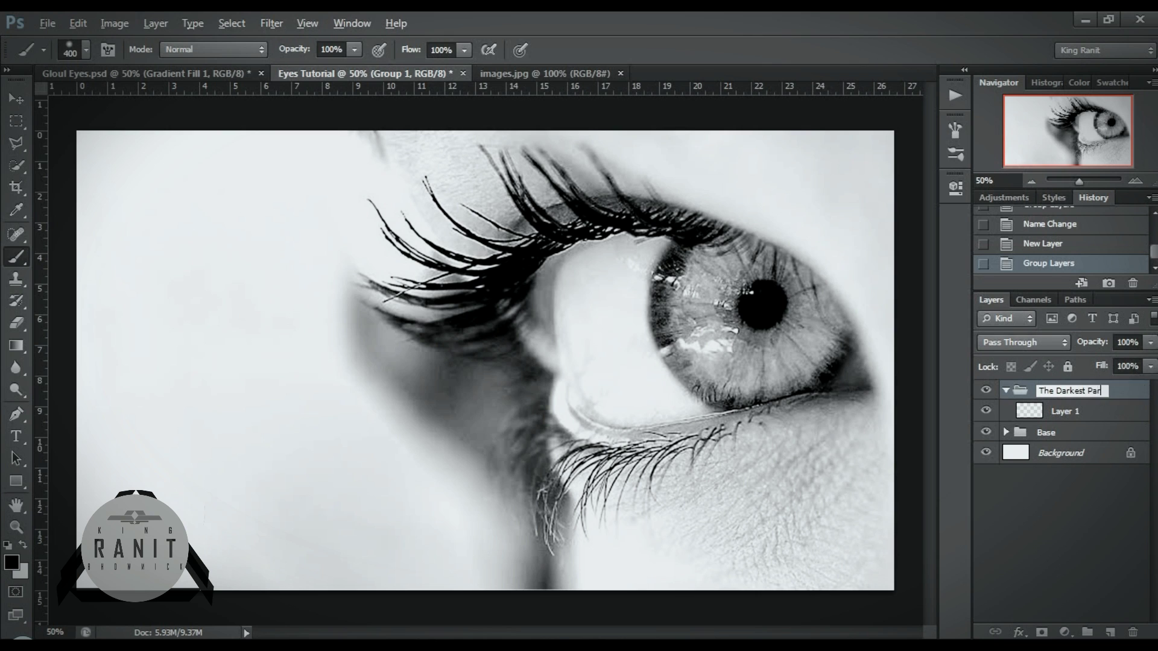
click(1005, 390)
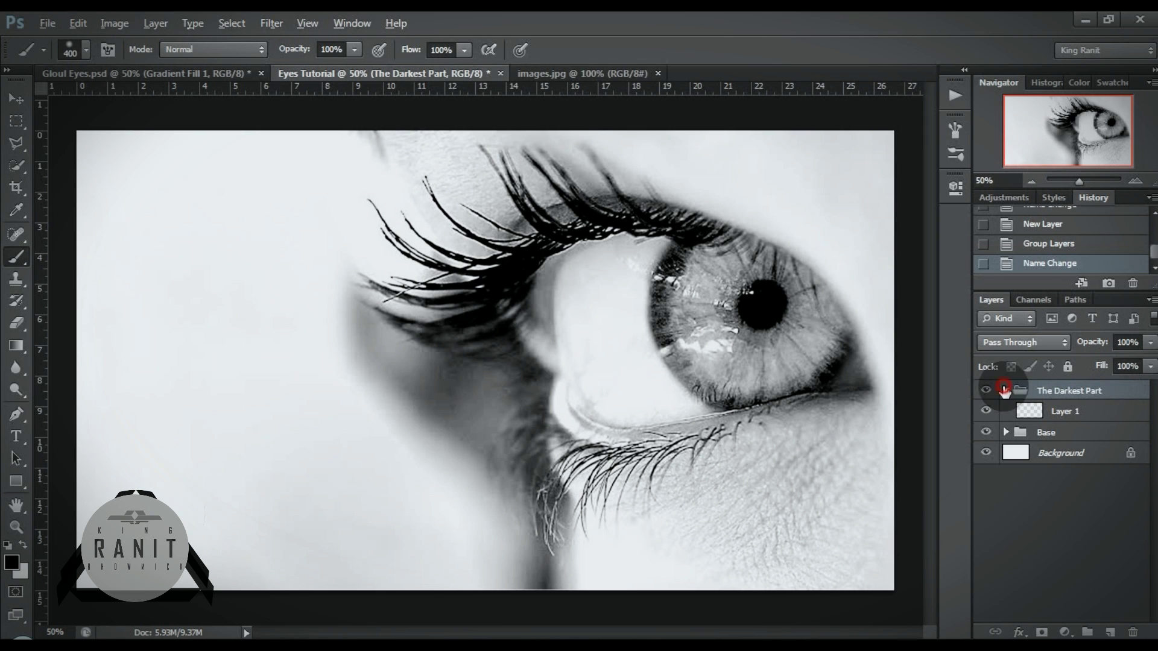
Add another blank layer below The Darkest Part and begin renaming it
click(1055, 508)
click(1109, 632)
drag(1086, 392, 1092, 416)
double_click(1111, 410)
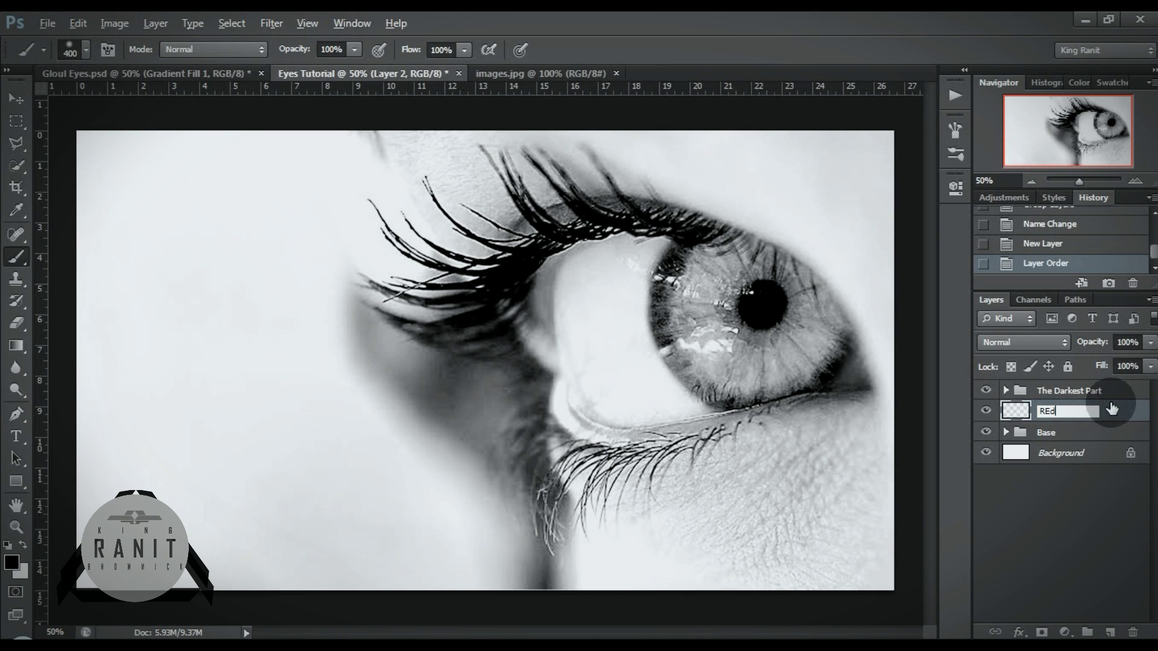
Name the layer RED, group it as Iris, and set RED to Color blending
key(Return)
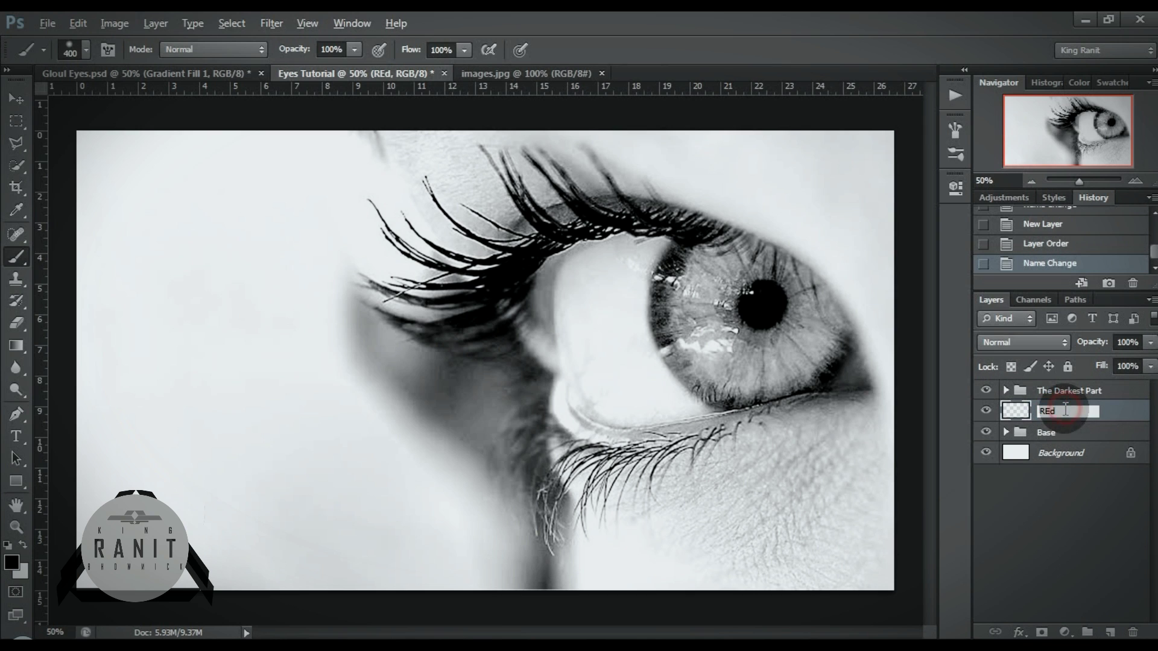
text(D)
key(Return)
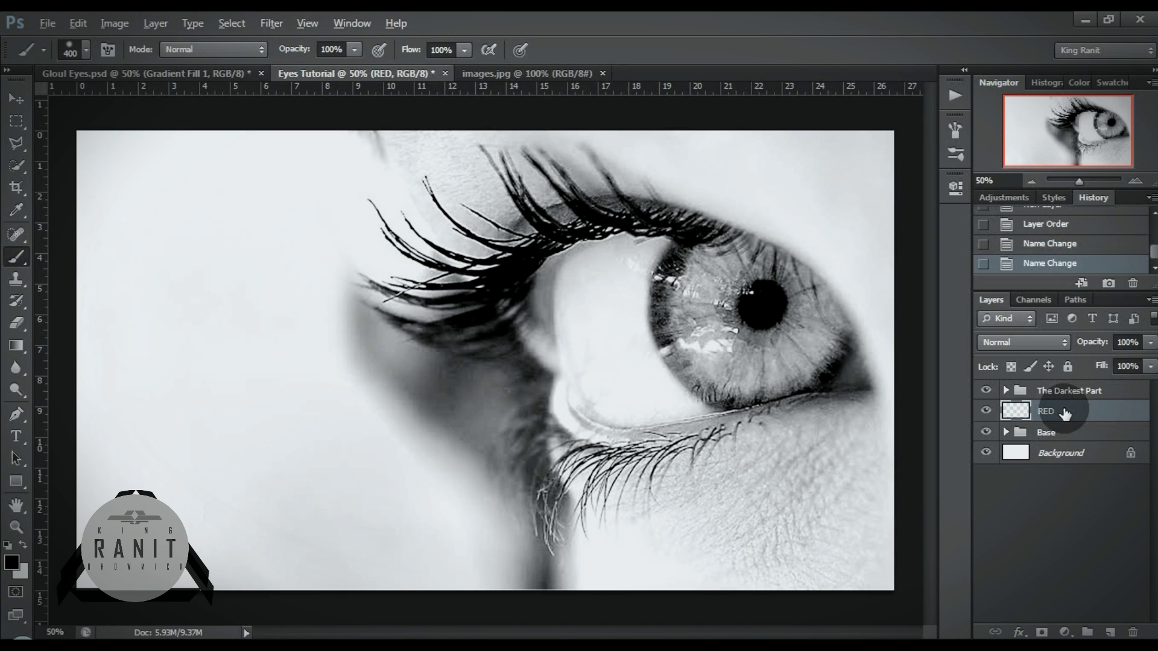
key(ctrl+g)
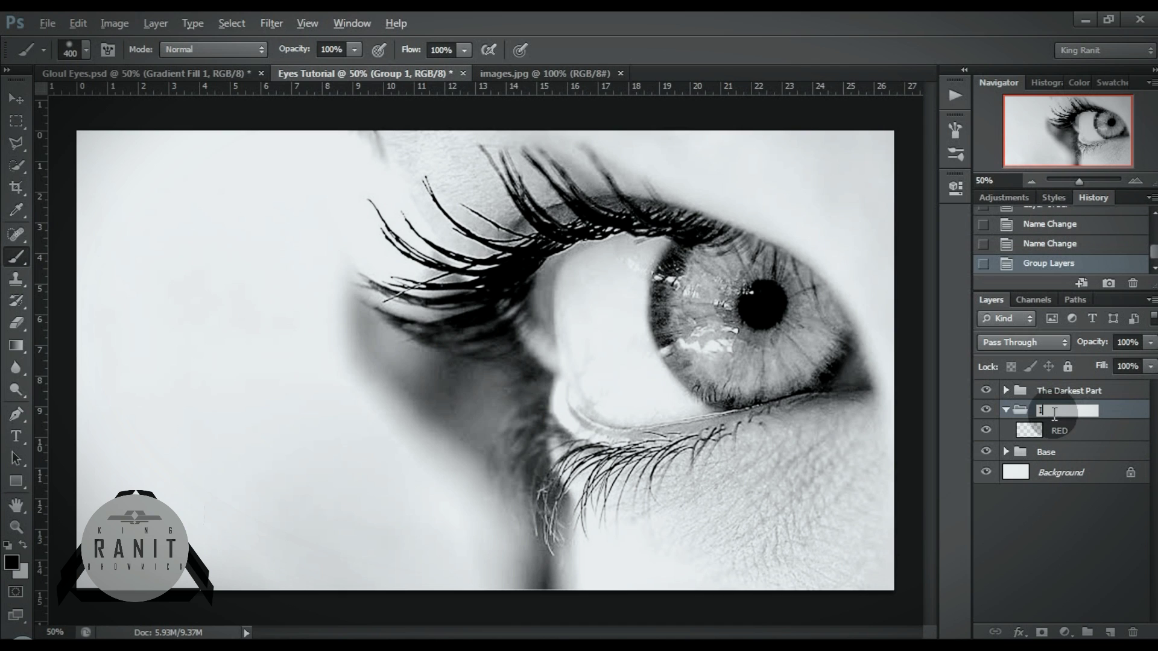
text(Iris)
key(Return)
click(1006, 411)
click(1095, 431)
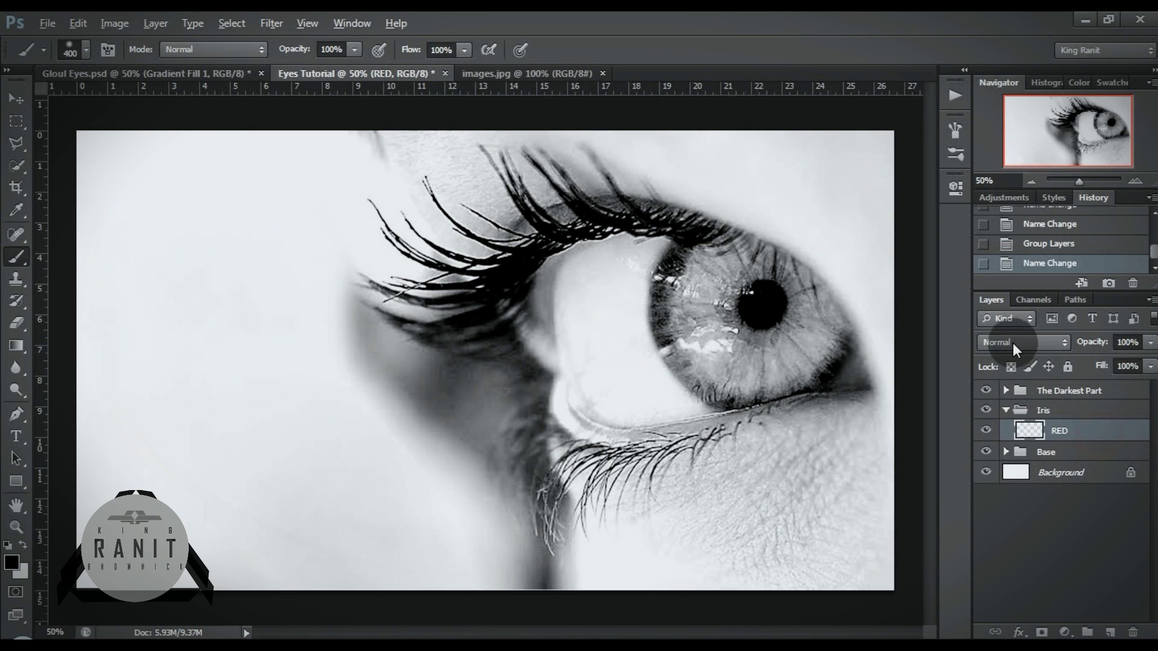
click(1016, 342)
click(1015, 429)
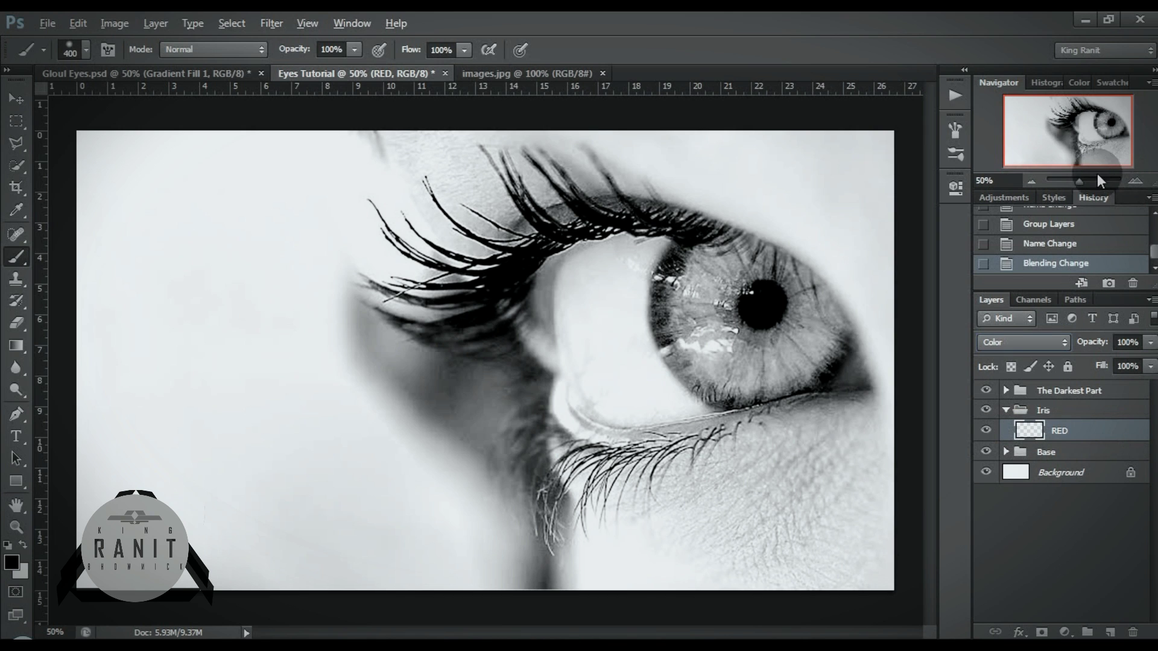
Pick dark red #b90000 and paint it over the whole iris
click(10, 562)
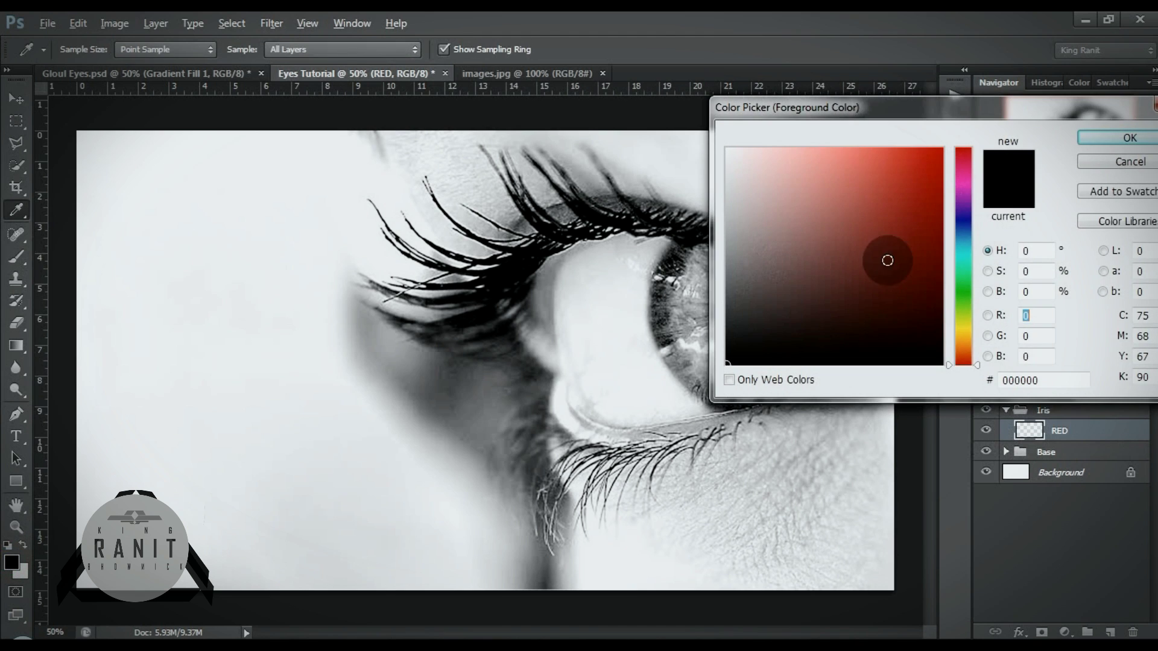
drag(837, 111, 413, 109)
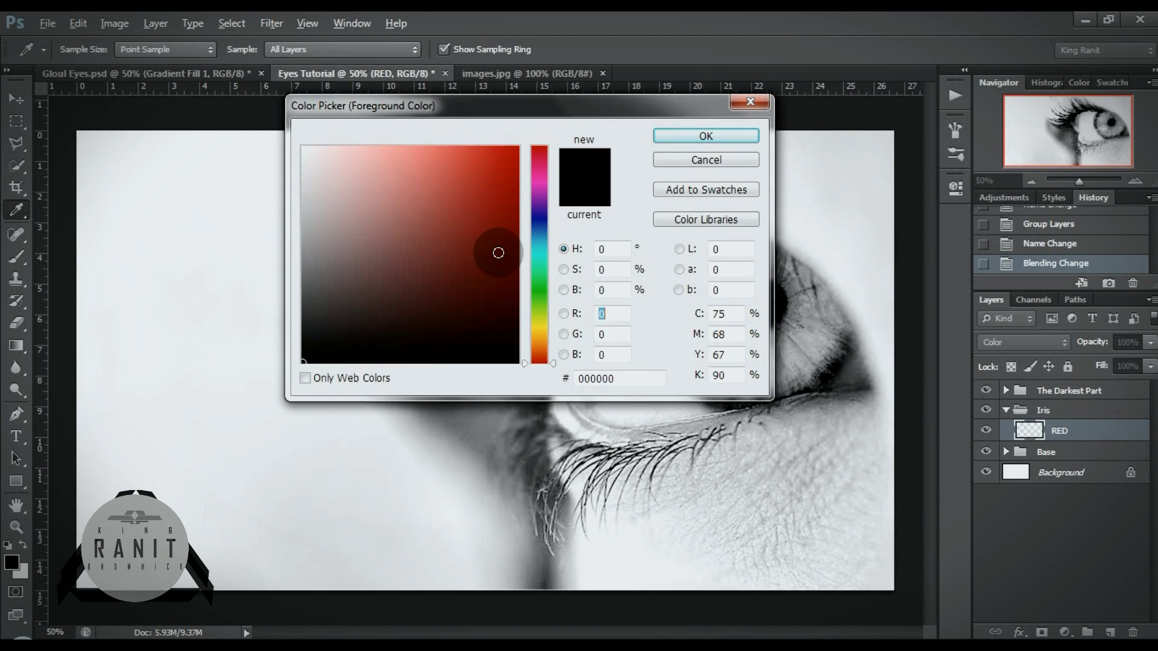
mouse_move(508, 200)
mouse_down()
mouse_move(517, 147)
mouse_move(513, 217)
mouse_up()
click(681, 136)
key(b)
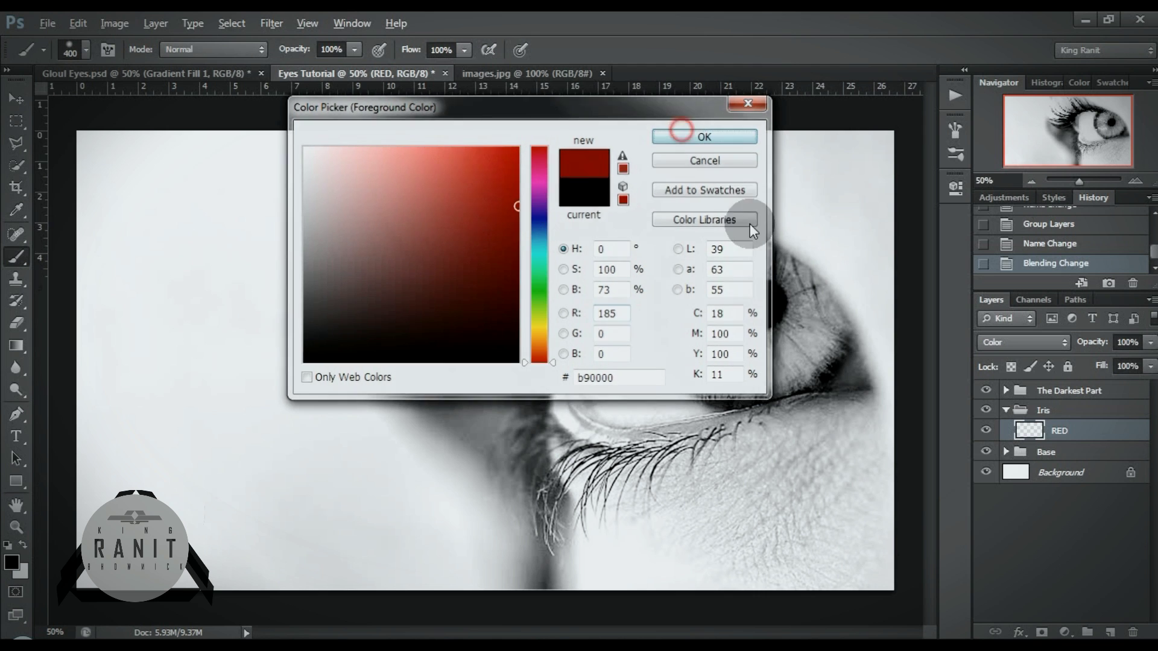
mouse_move(739, 313)
mouse_down()
mouse_move(777, 337)
mouse_move(765, 341)
mouse_up()
click(766, 342)
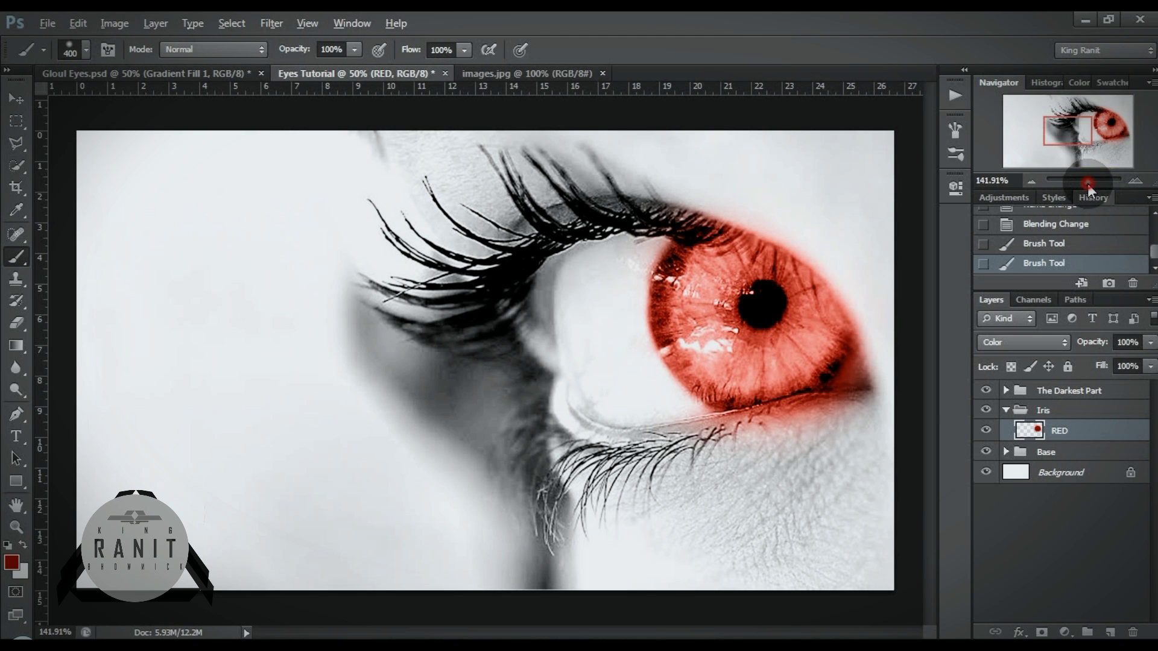
drag(1067, 131, 1108, 133)
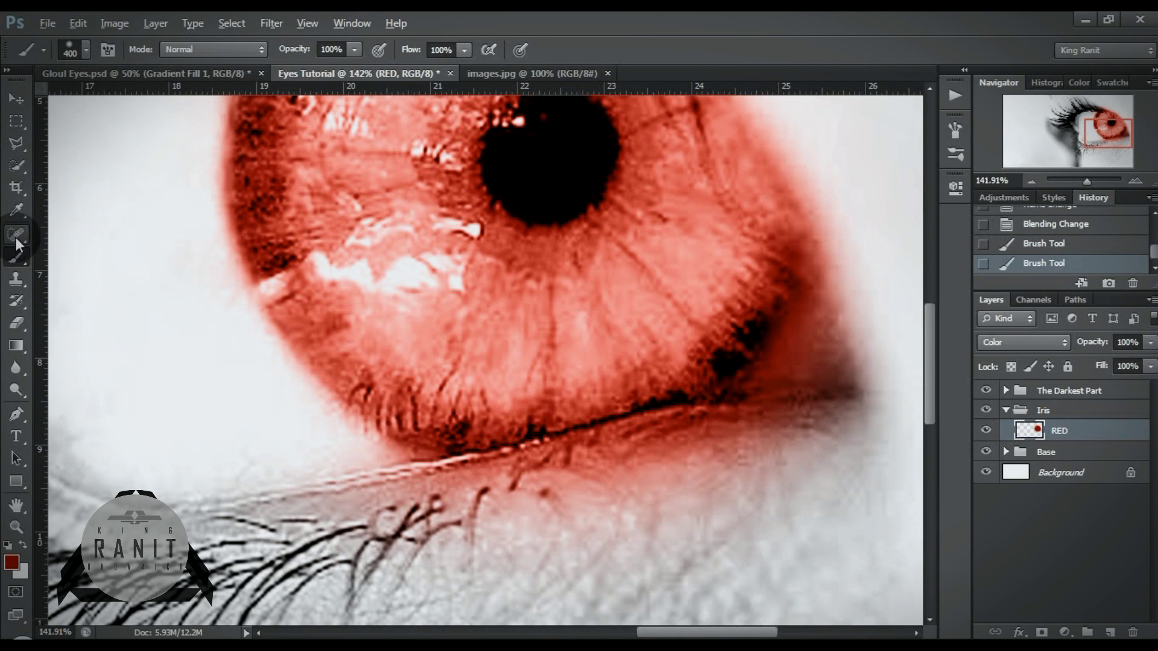
Erase the red overspill on the lower lid, right eye corner and past the iris edge
click(16, 323)
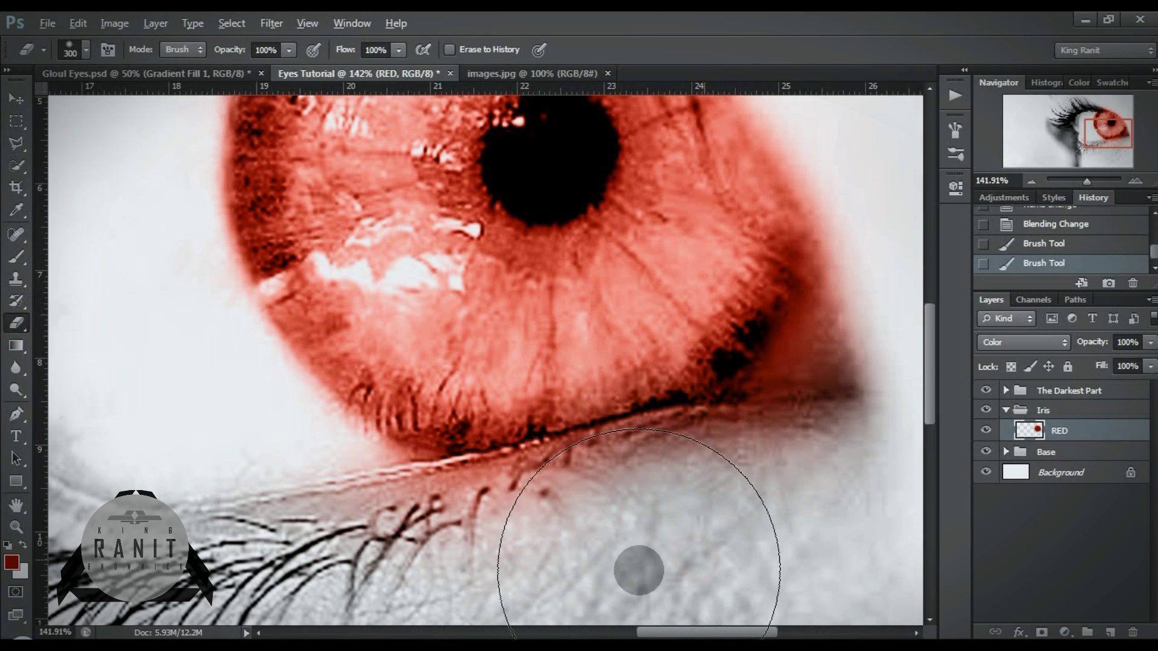
drag(414, 608, 718, 558)
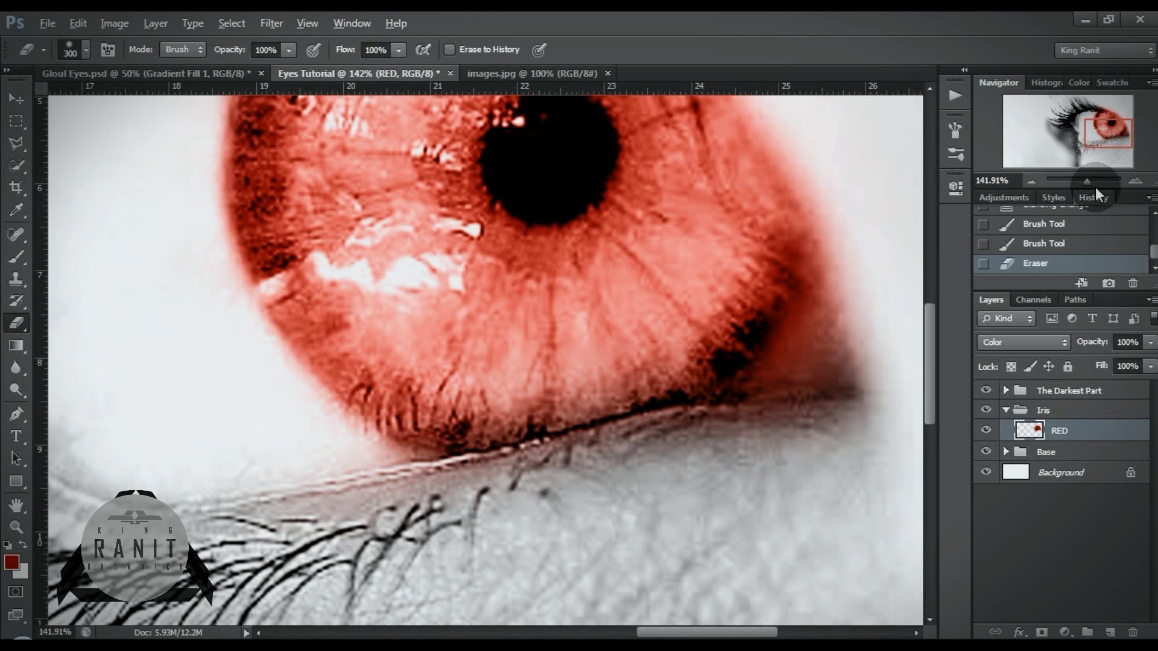
drag(1086, 181, 1079, 181)
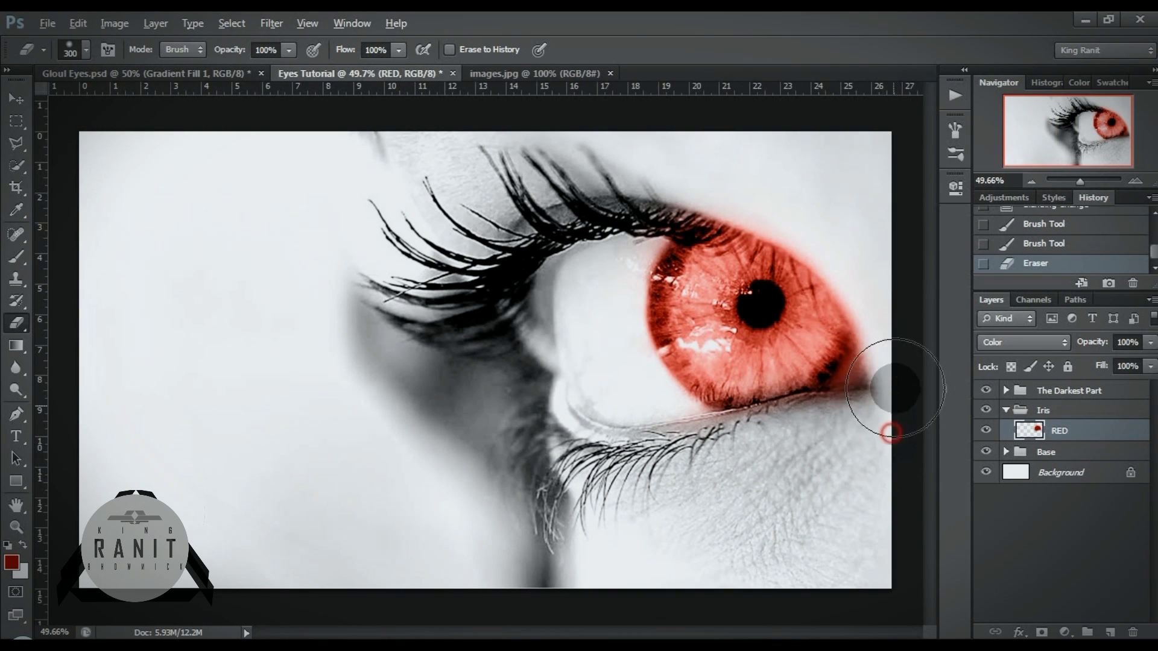
drag(899, 387, 891, 400)
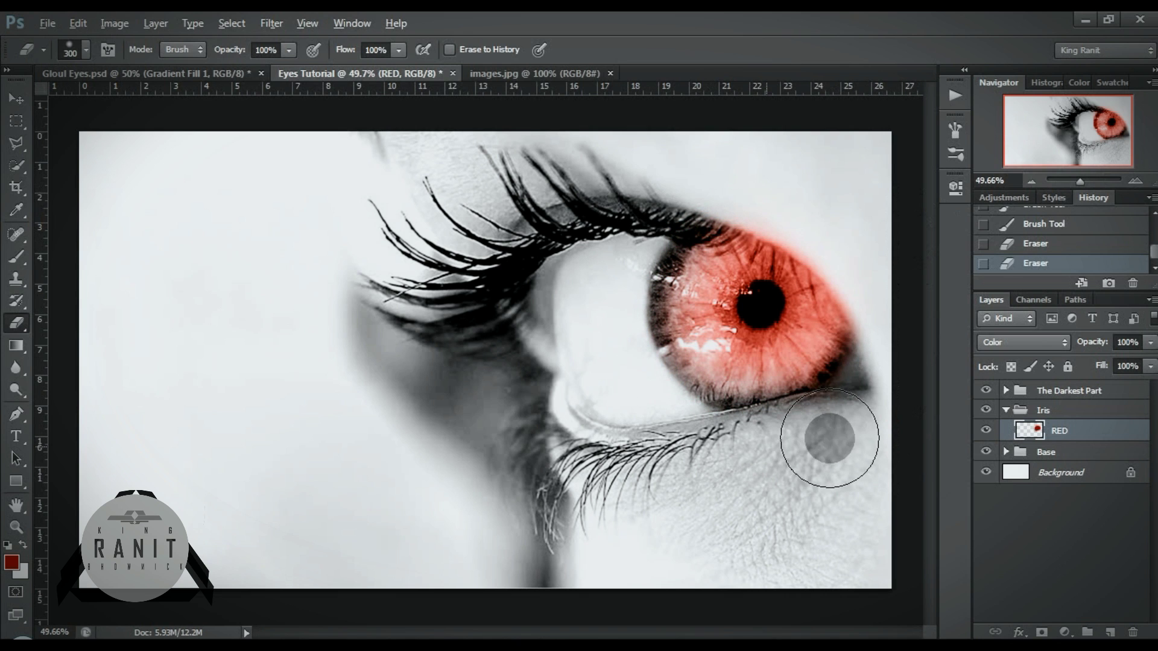
drag(866, 393, 900, 336)
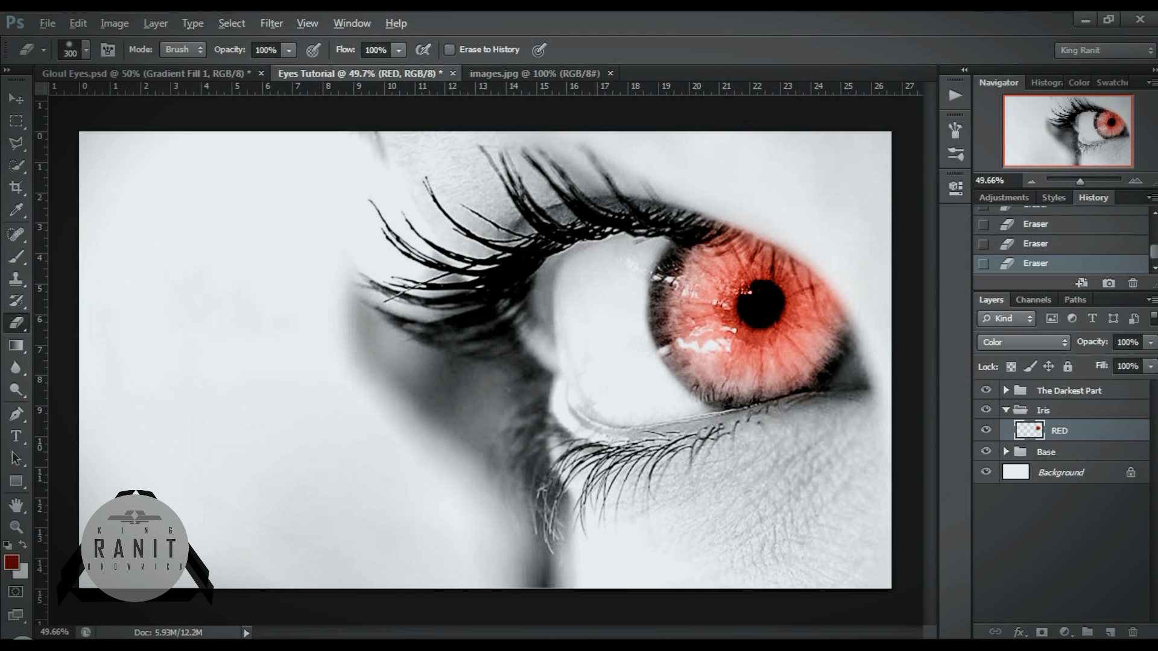
Duplicate RED as RED 1 and paint another coat of red over the iris
key(ctrl+j)
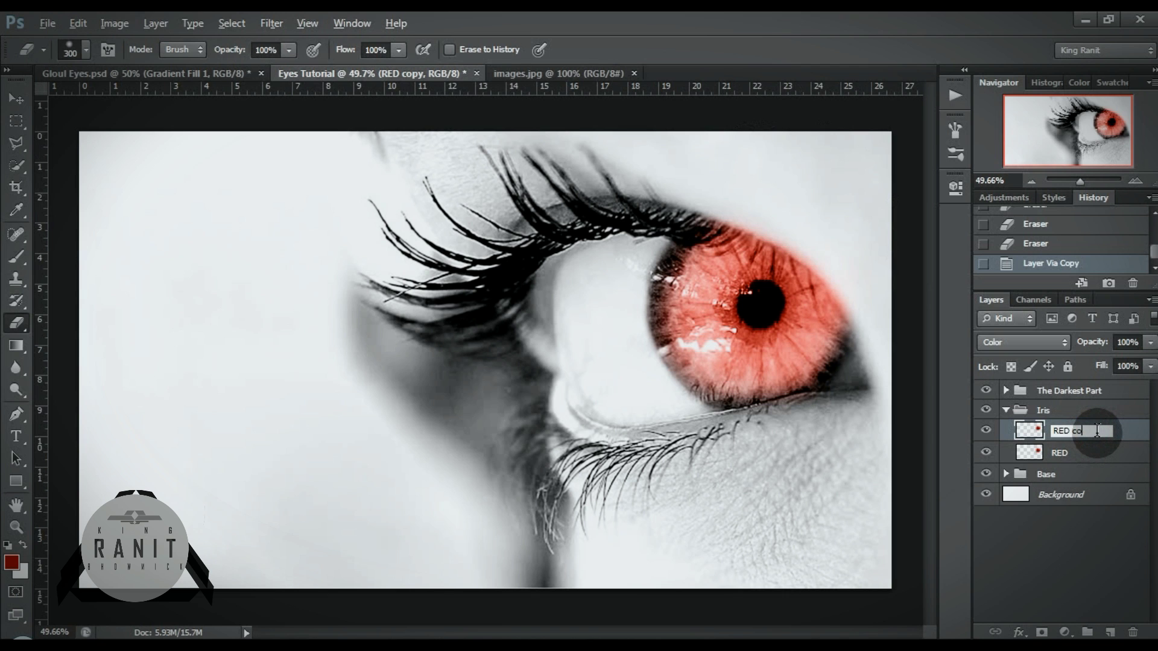
text(1)
key(Return)
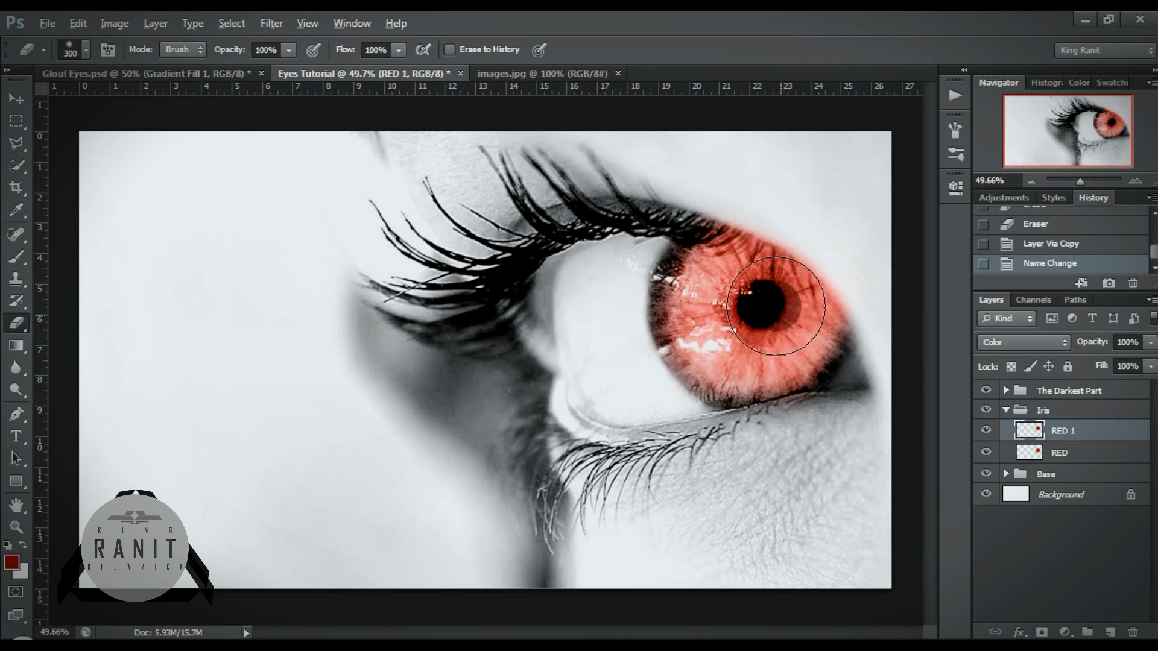
click(11, 562)
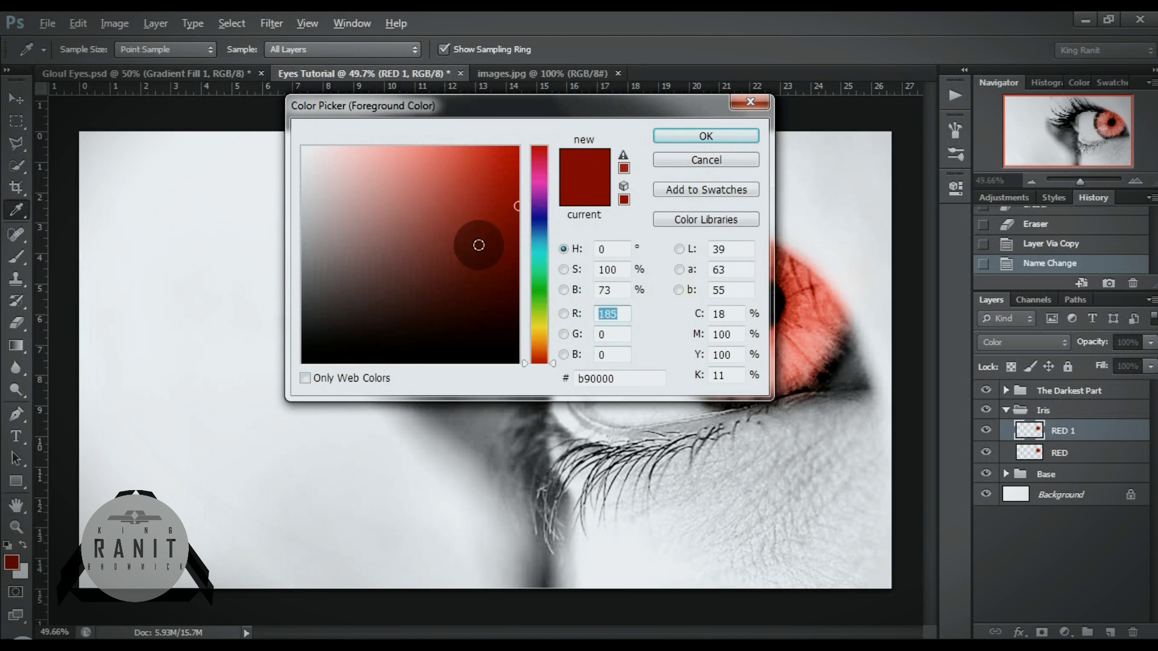
click(693, 136)
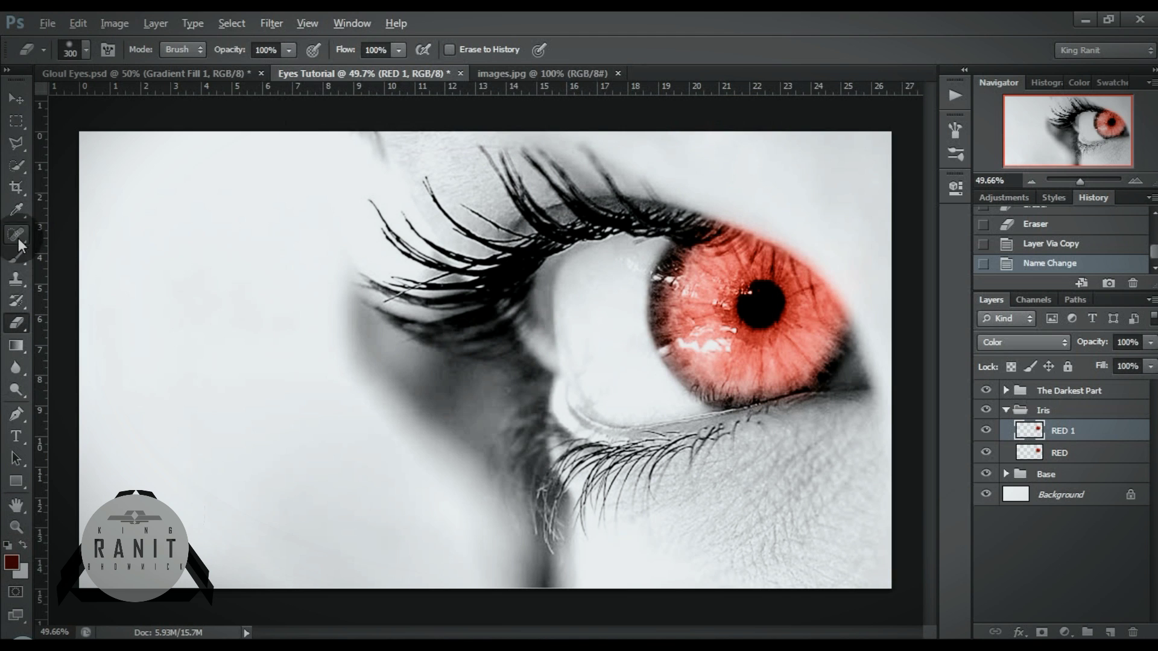
click(17, 256)
mouse_move(705, 315)
mouse_down()
mouse_move(783, 301)
mouse_move(774, 328)
mouse_move(729, 288)
mouse_up()
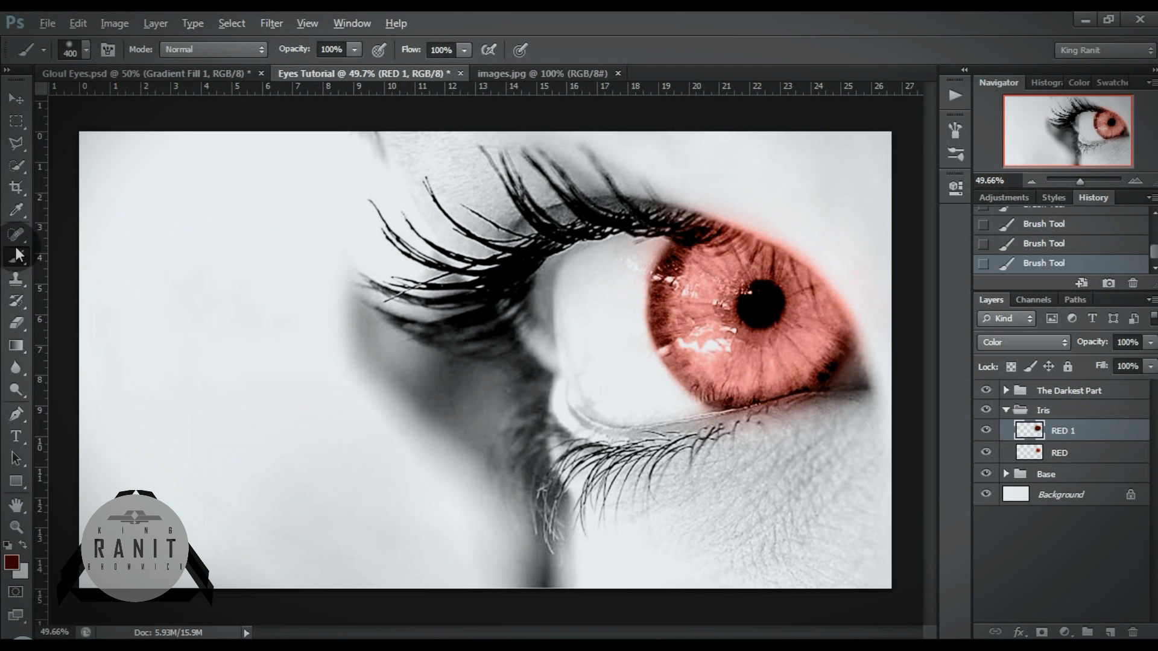
Erase RED 1's red around the pupil, then select the original RED layer
click(17, 322)
drag(840, 323, 761, 306)
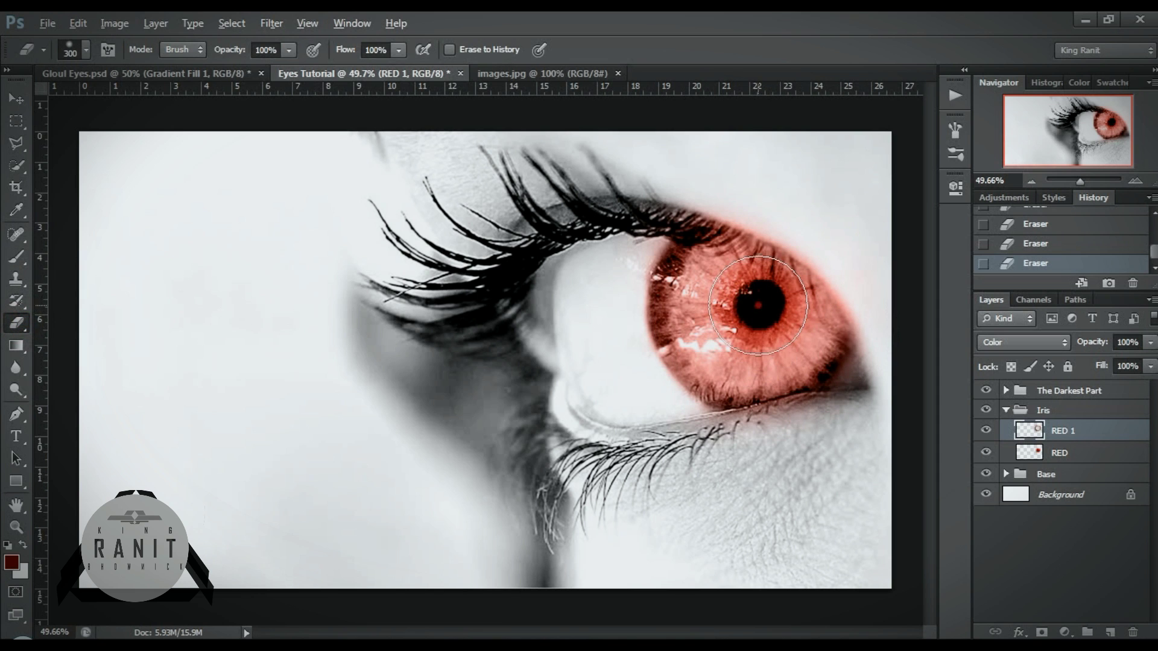
drag(760, 307, 782, 345)
key(bracketright)
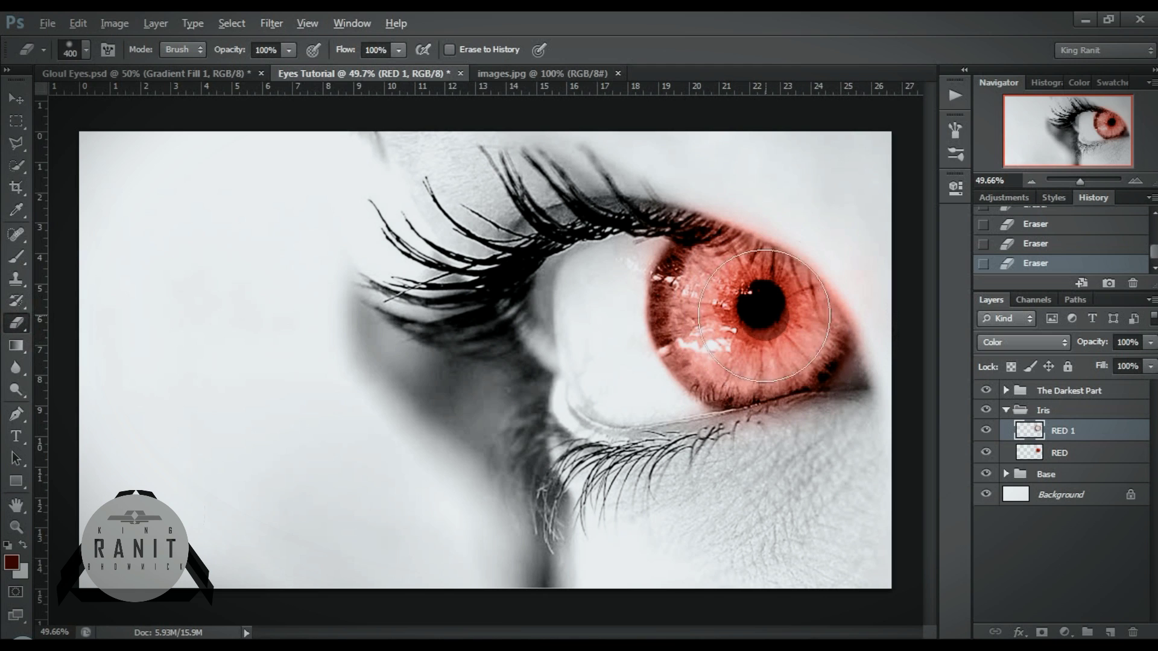
click(1106, 427)
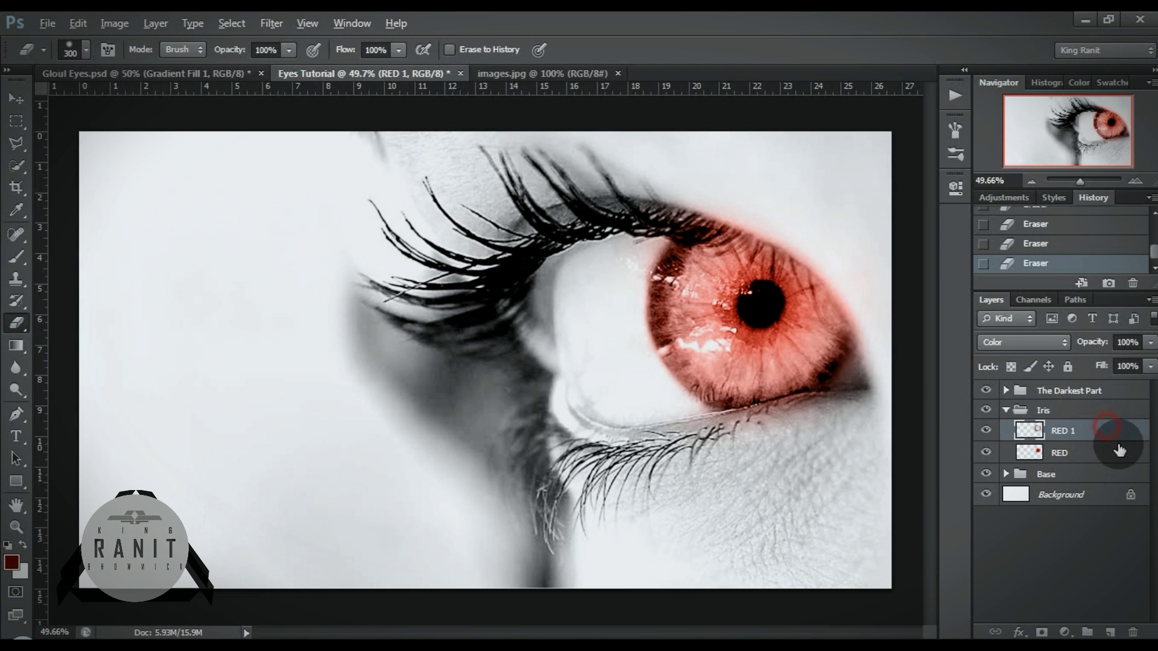
click(1111, 460)
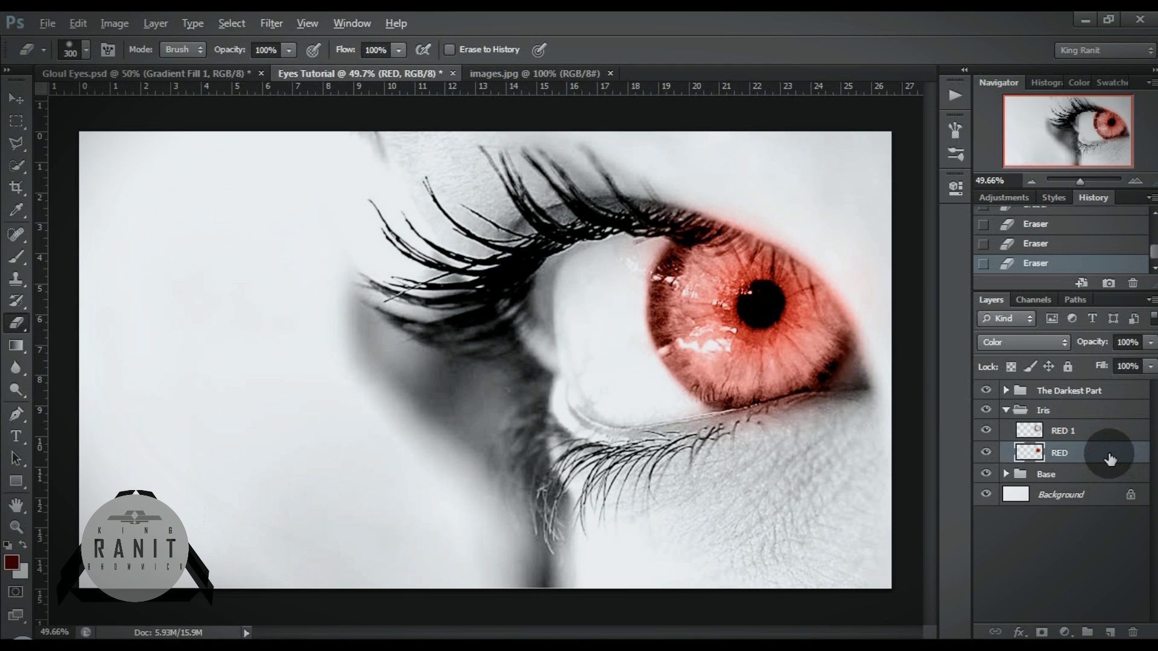
Duplicate RED as RED 2 above RED 1 and pick a brighter red
key(ctrl+j)
drag(1110, 455, 1106, 422)
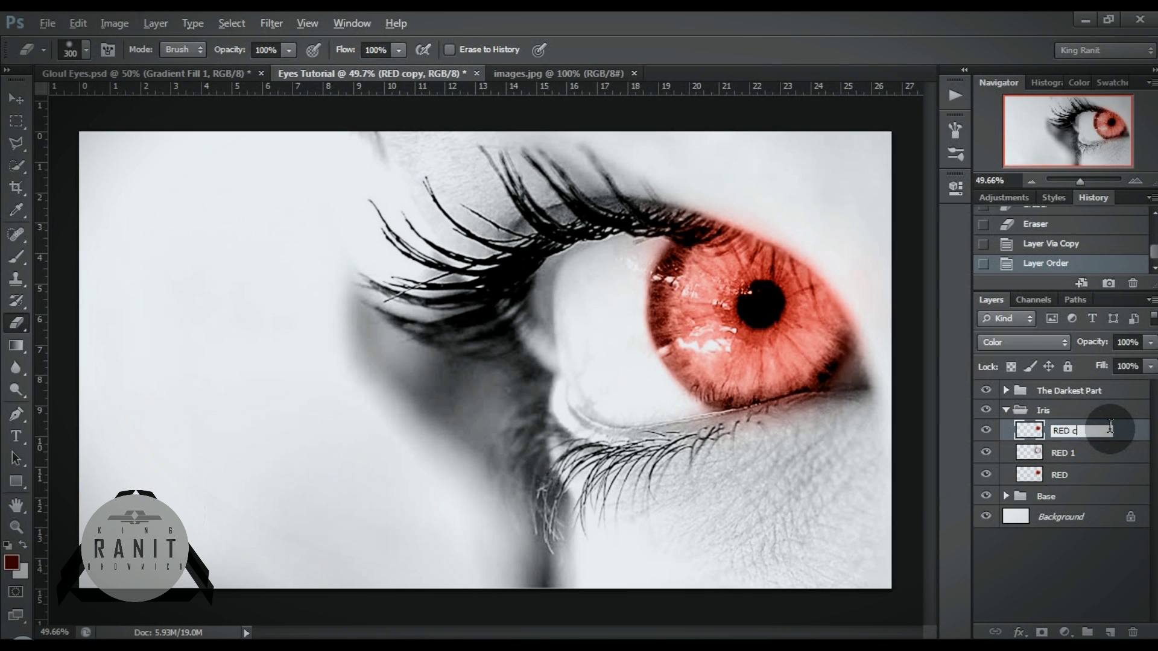
text(2)
key(Return)
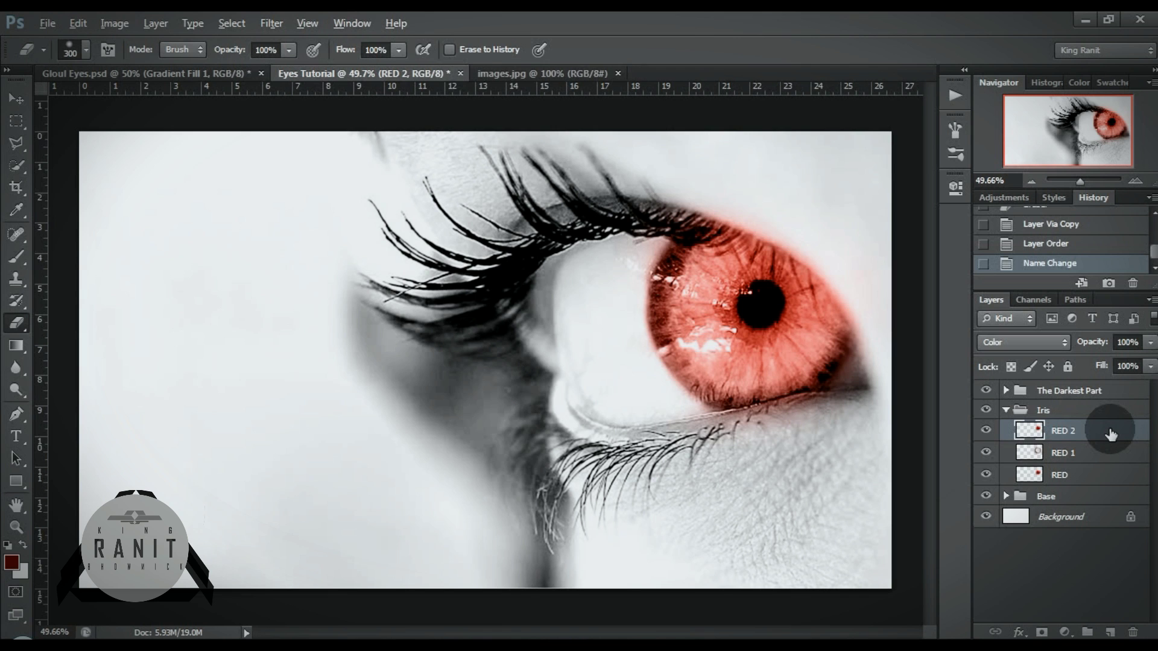
click(14, 563)
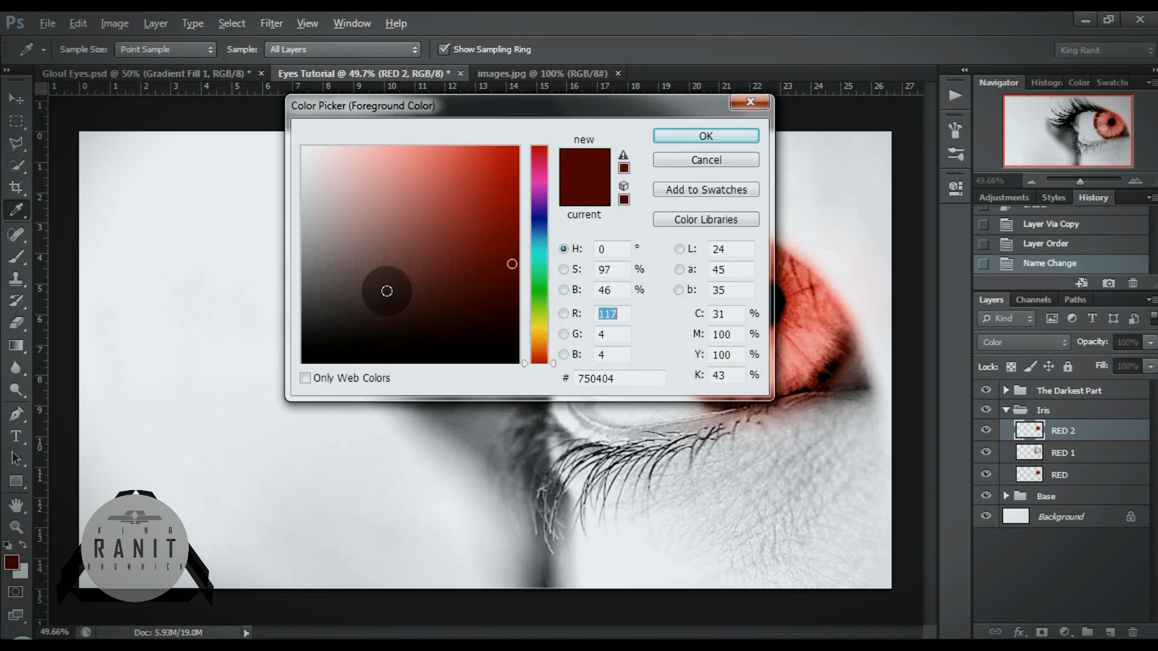
drag(510, 301, 515, 139)
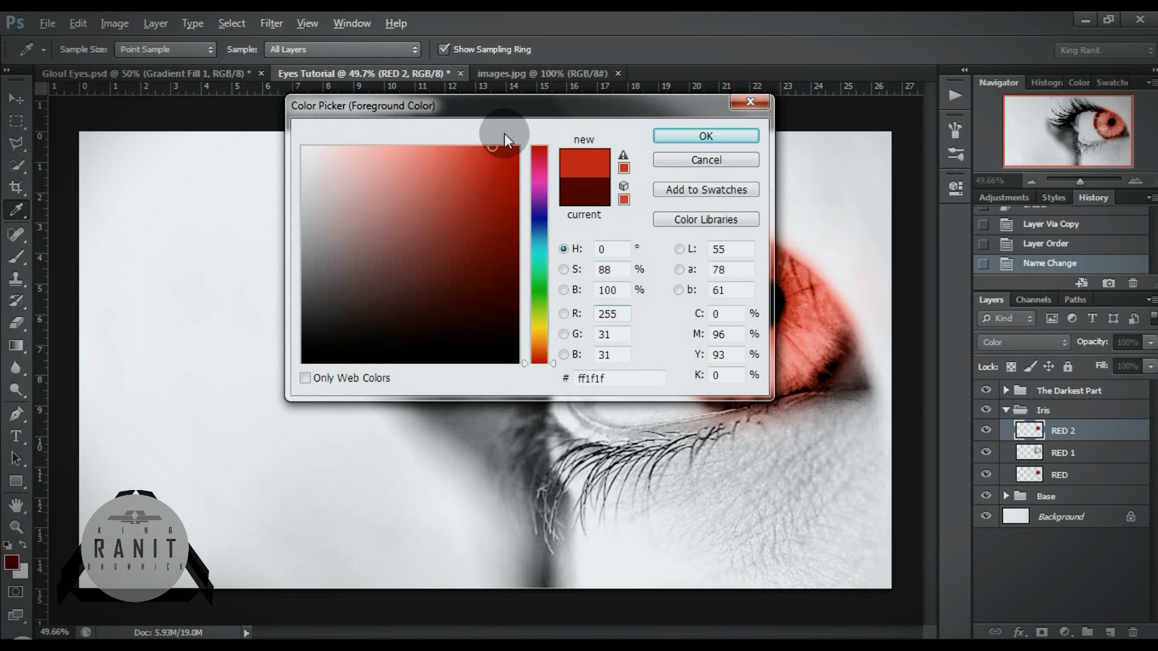
click(699, 138)
Erase and repaint red along the iris's upper-left edge with a smaller brush
key(e)
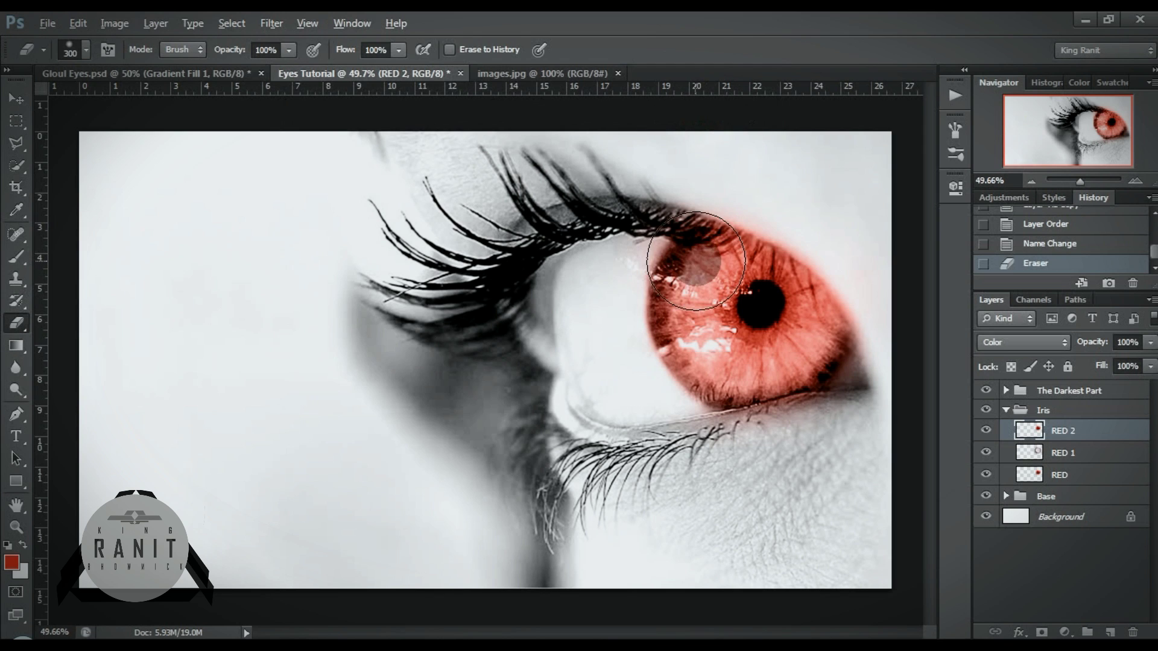
drag(657, 225, 641, 290)
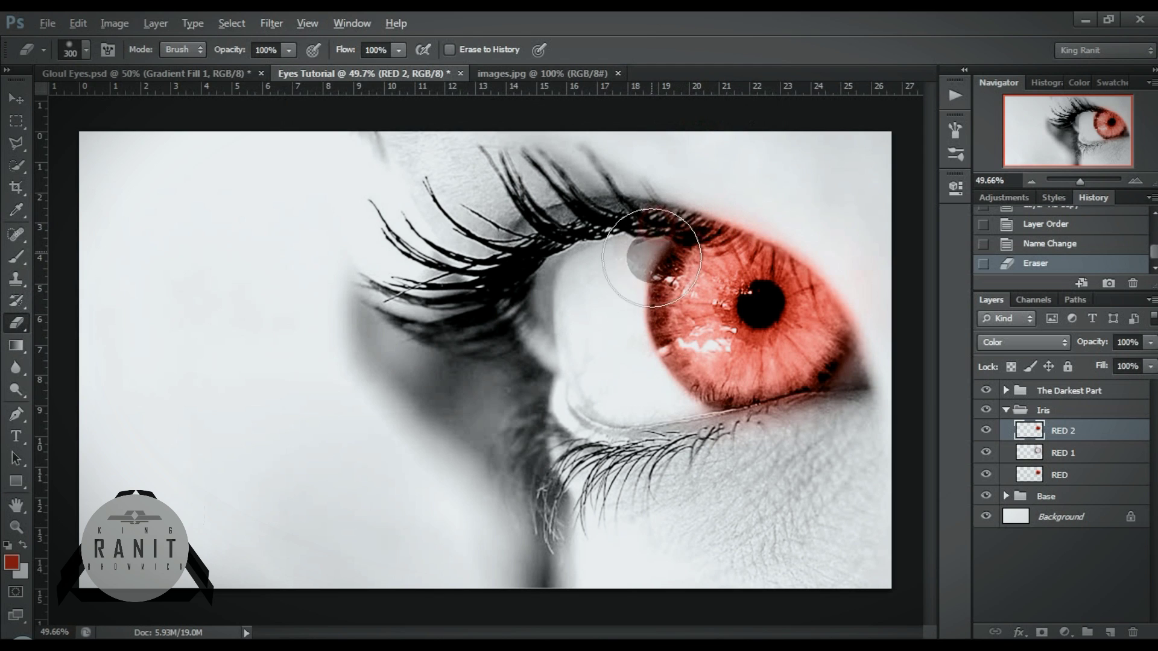
click(16, 256)
drag(620, 241, 628, 284)
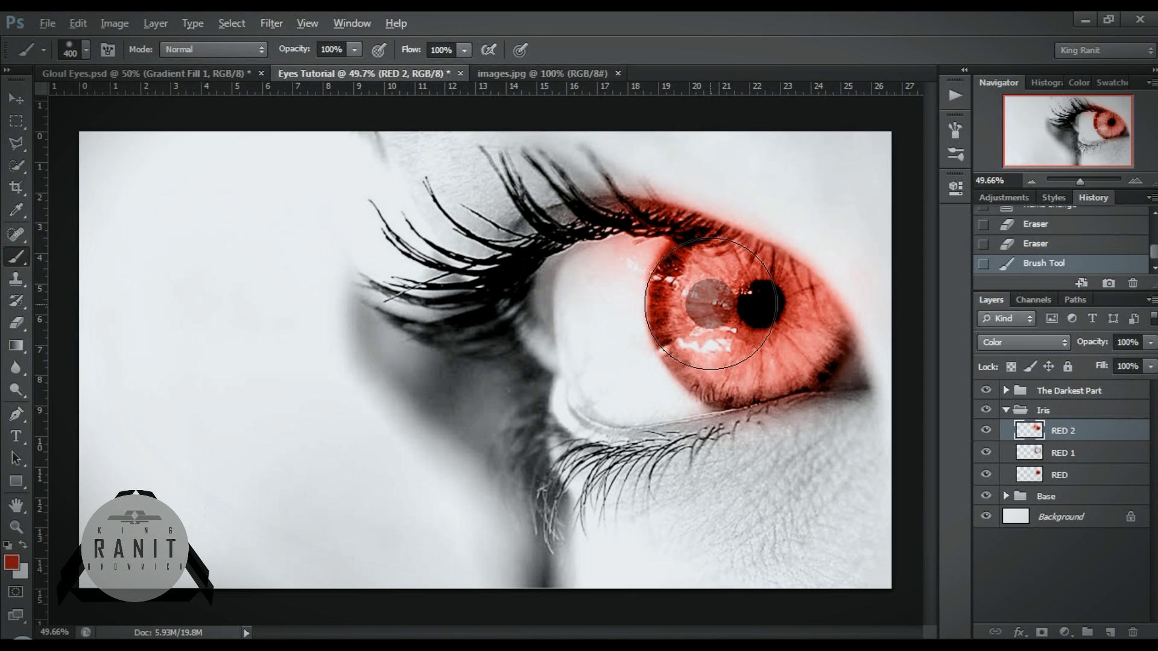
key(ctrl+z)
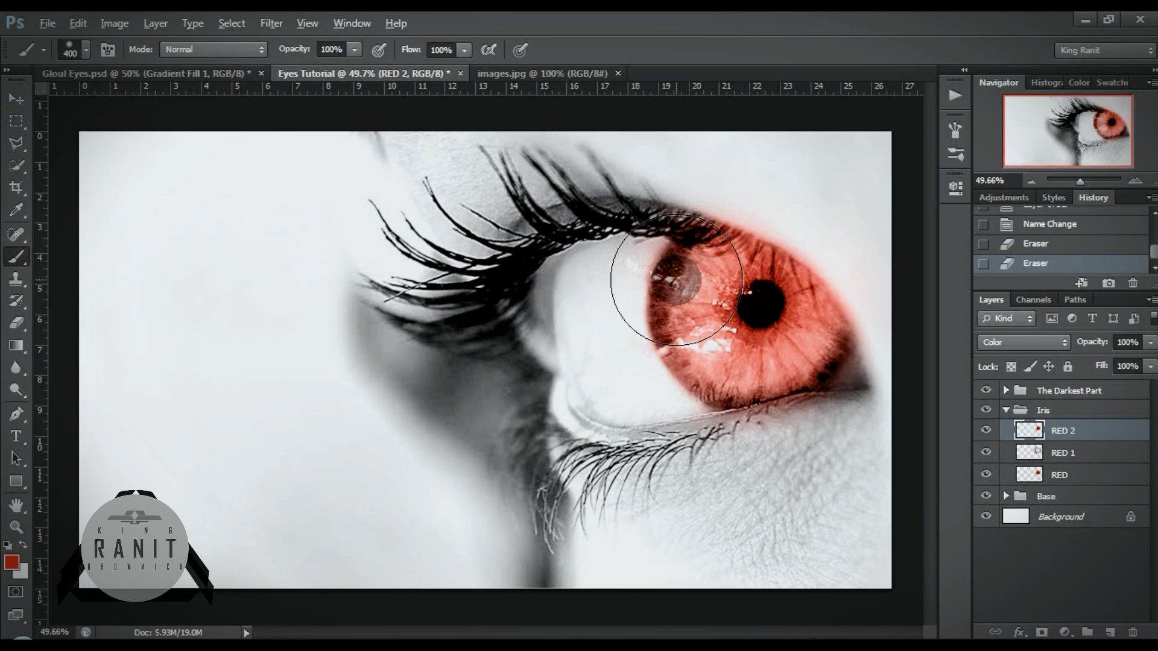
key(bracketleft)
key(bracketleft)
key(bracketleft)
mouse_move(684, 259)
mouse_down()
mouse_move(674, 306)
mouse_move(692, 360)
mouse_move(797, 357)
mouse_up()
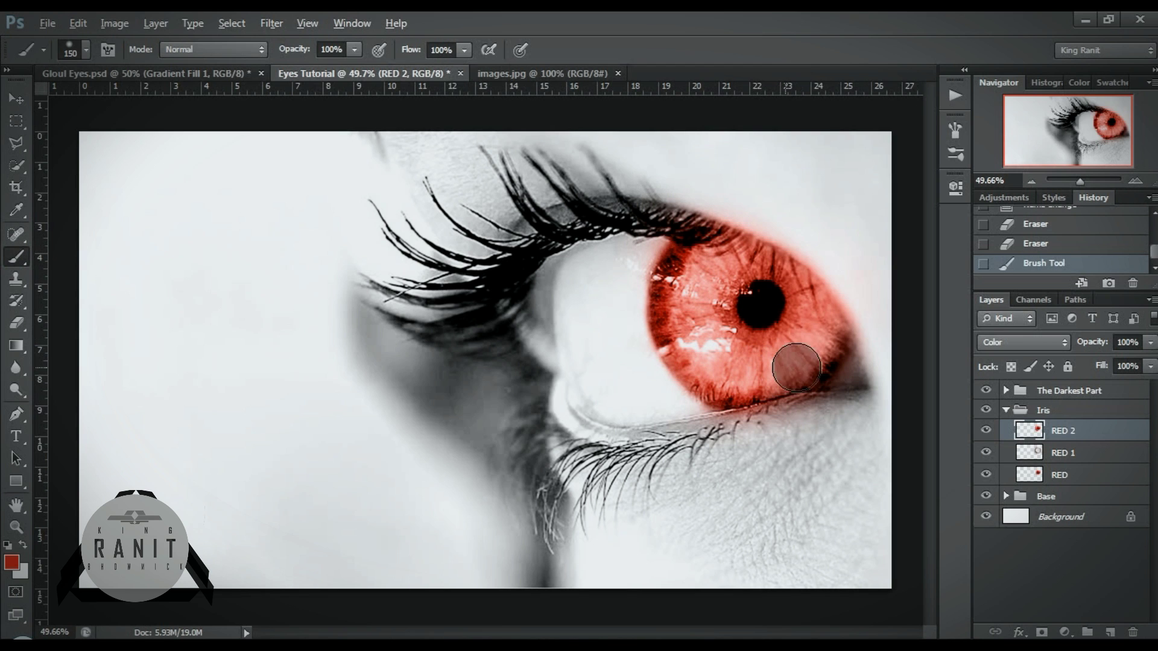
click(1028, 339)
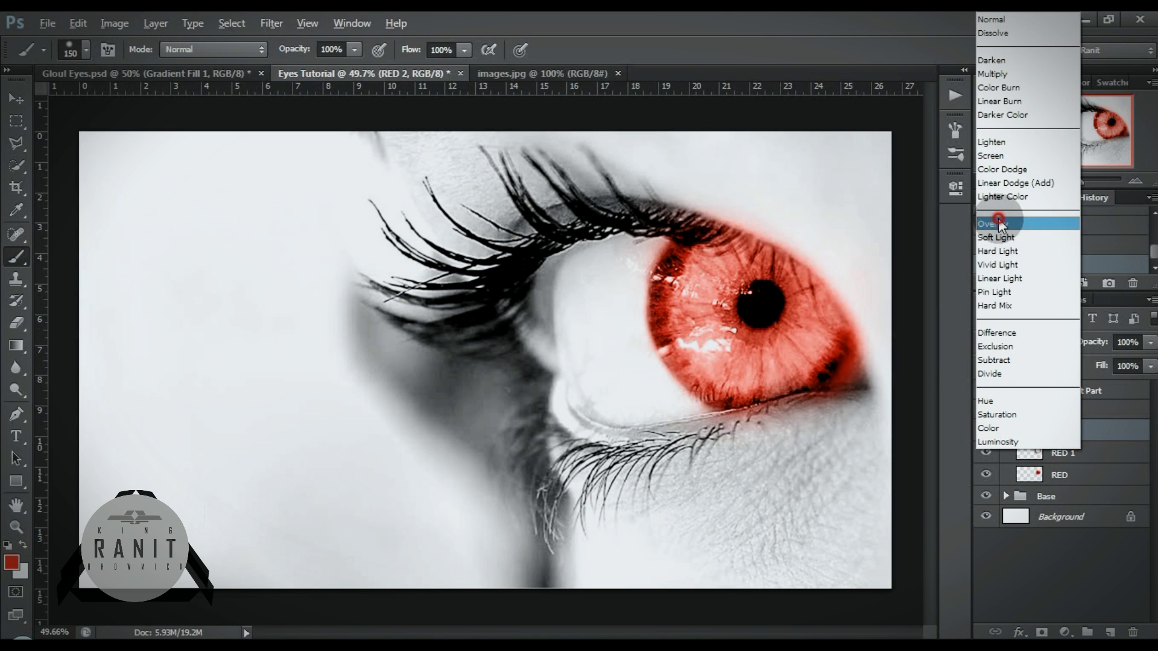
Set RED 2 to Overlay and erase red around the pupil and eye corner
click(999, 223)
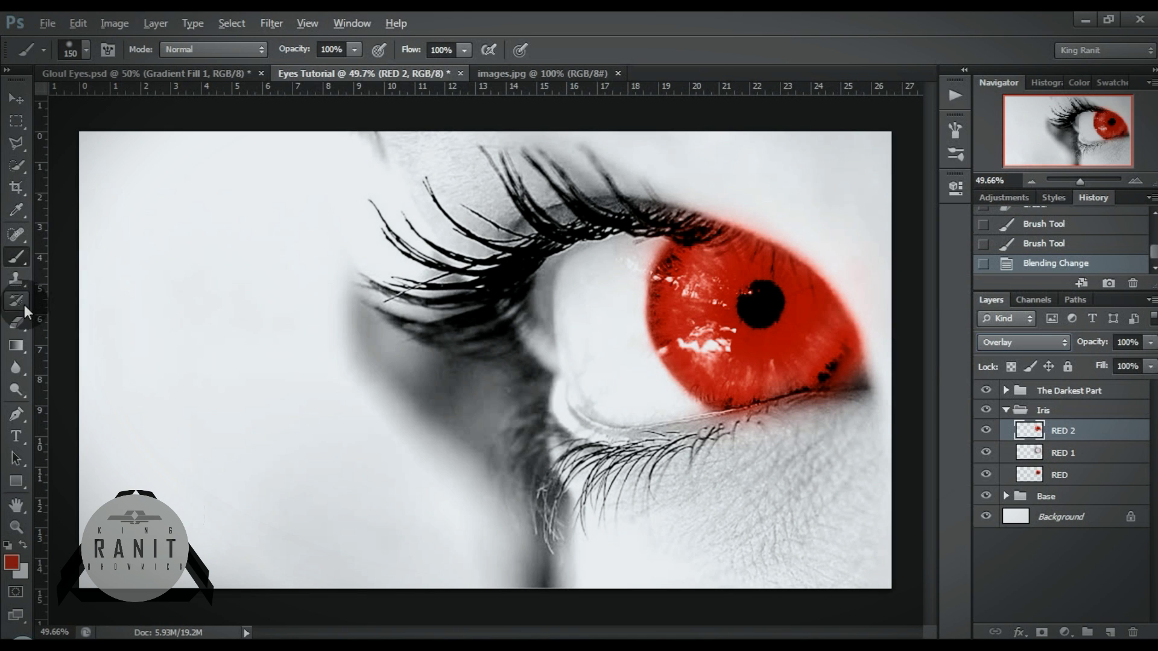
click(16, 323)
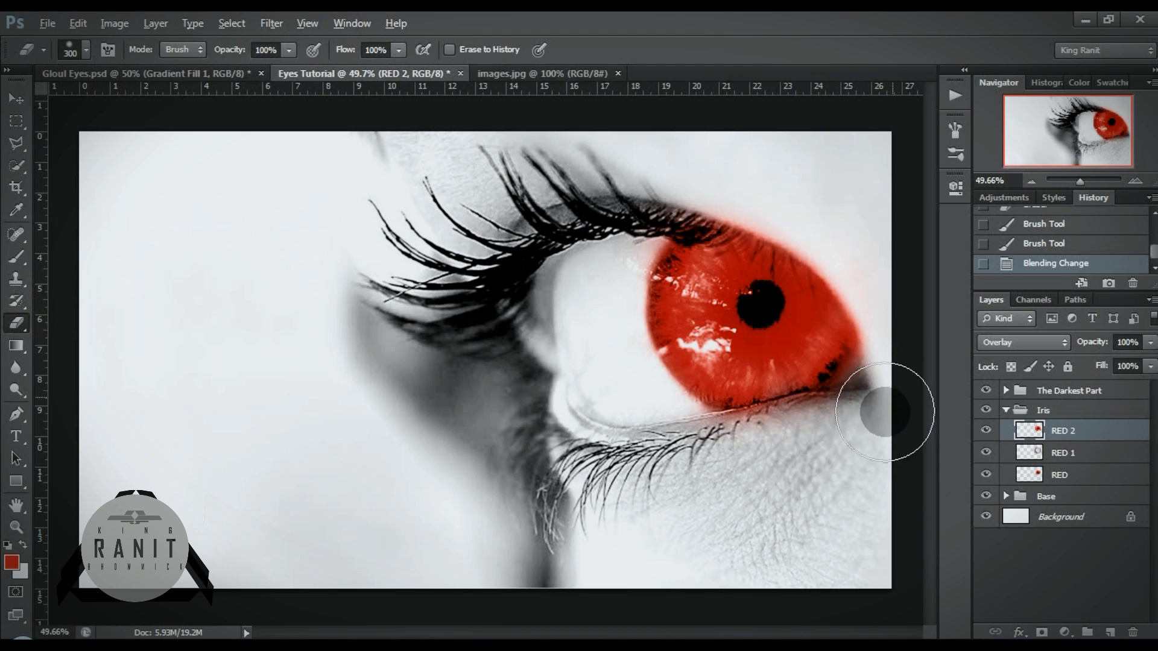
mouse_move(810, 255)
mouse_down()
mouse_move(763, 290)
mouse_move(737, 331)
mouse_move(784, 307)
mouse_move(742, 325)
mouse_up()
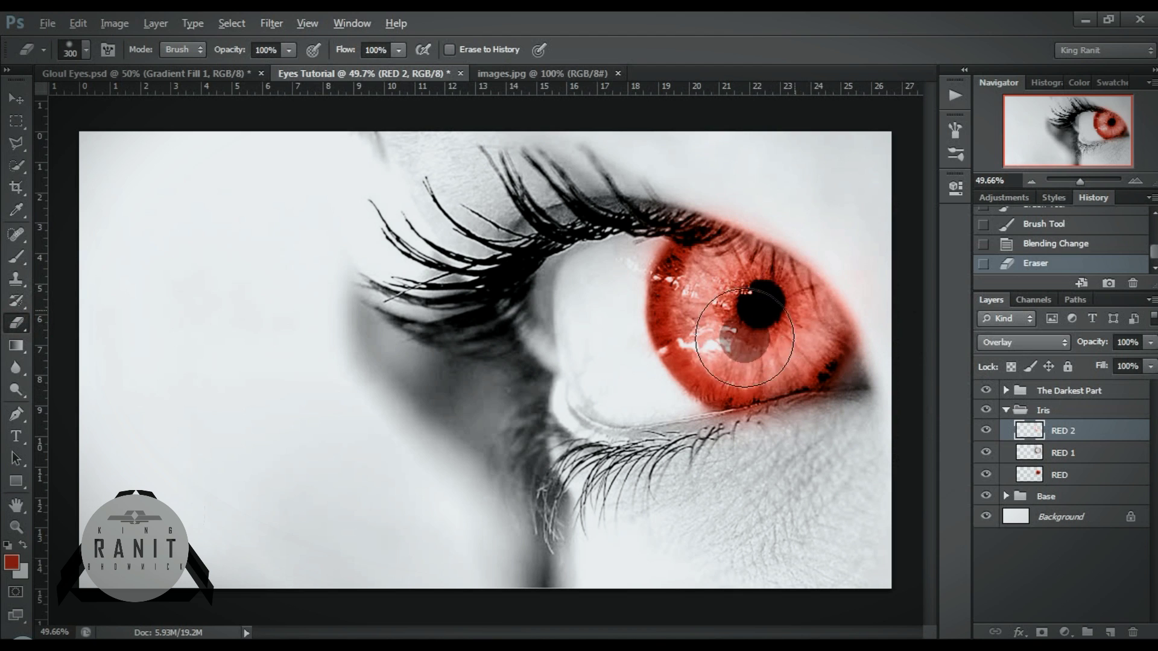
drag(790, 260, 772, 280)
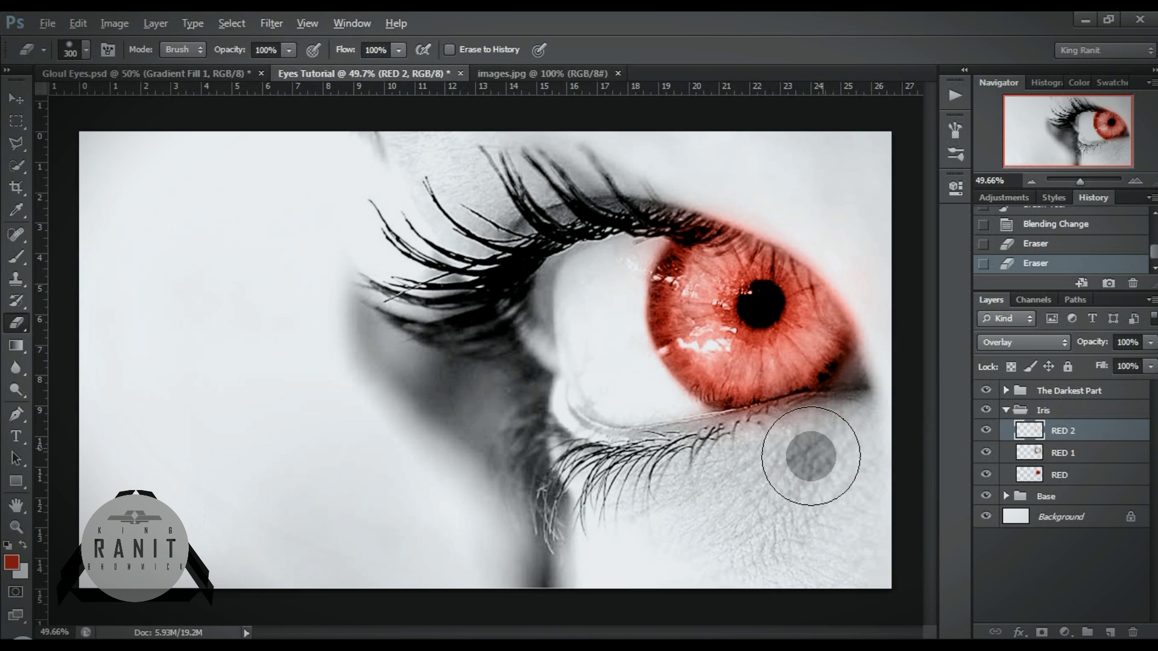
drag(878, 407, 778, 461)
Erase red from the lower lid on RED 1, then return to RED 2 with the Brush
click(1083, 453)
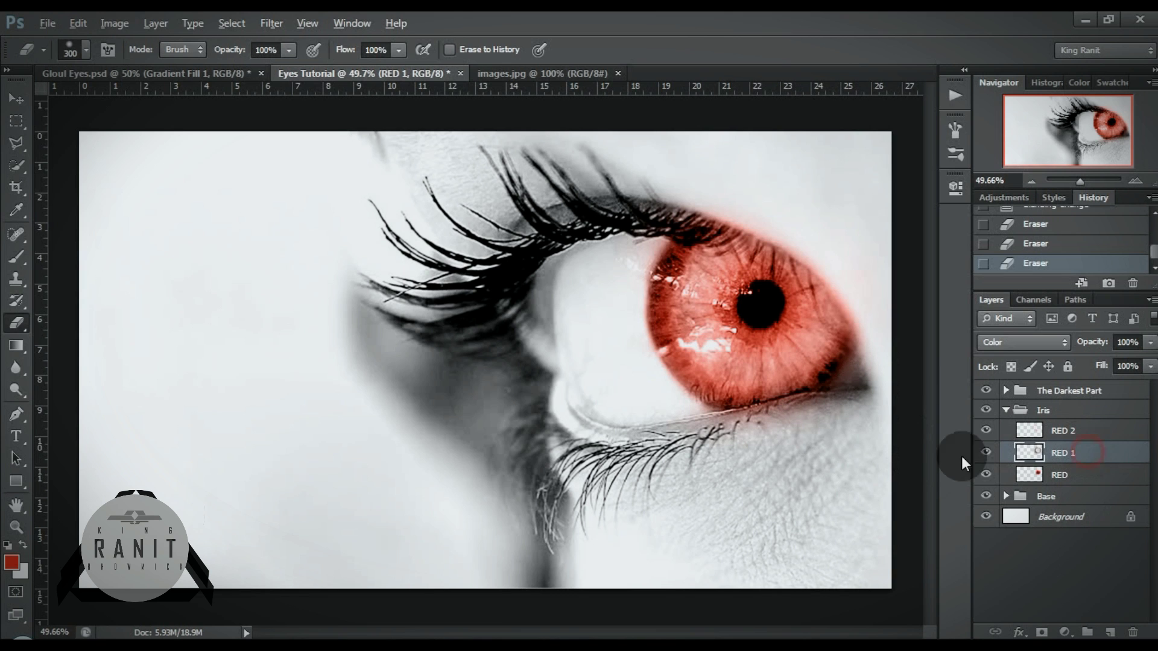
click(820, 445)
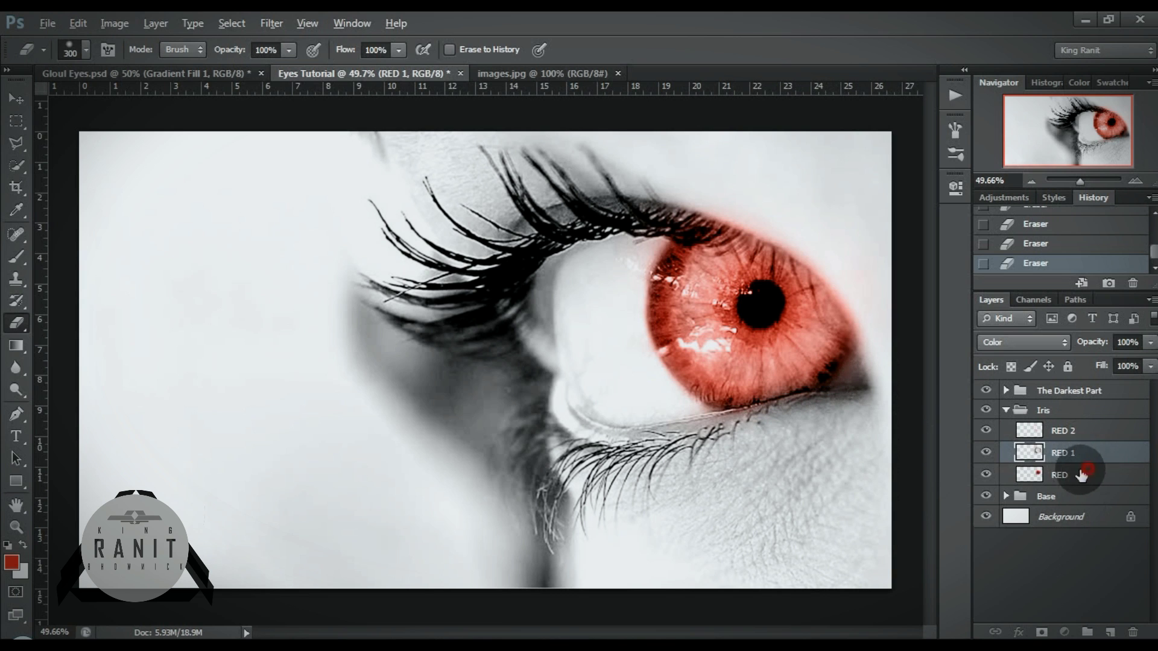
click(1062, 475)
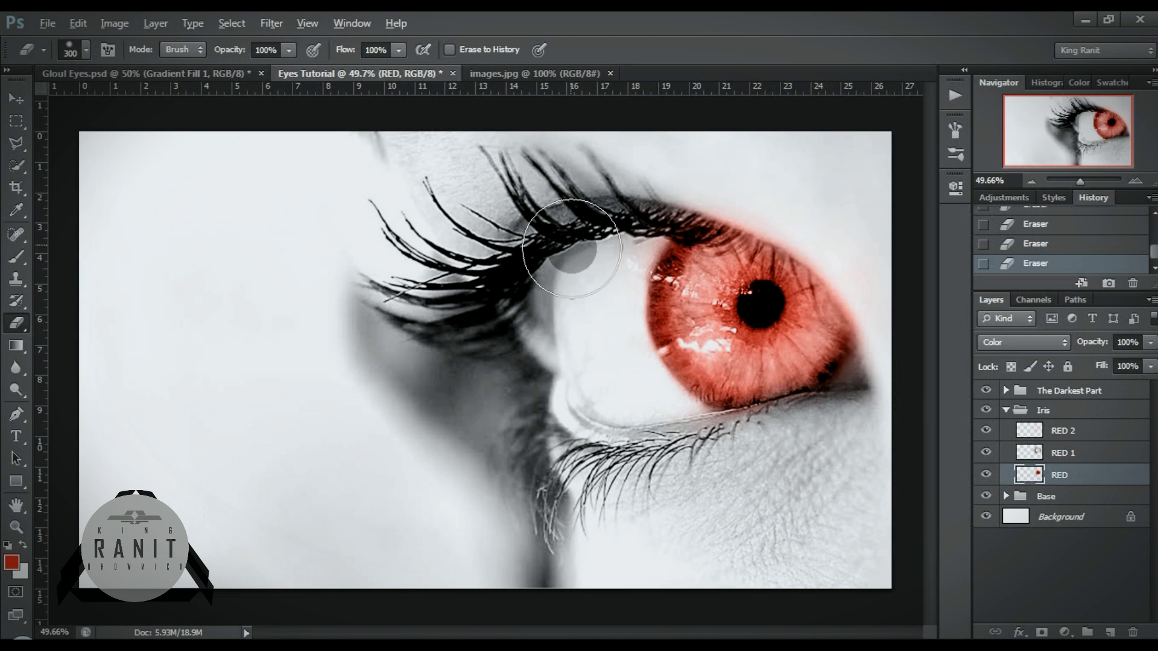
click(1056, 437)
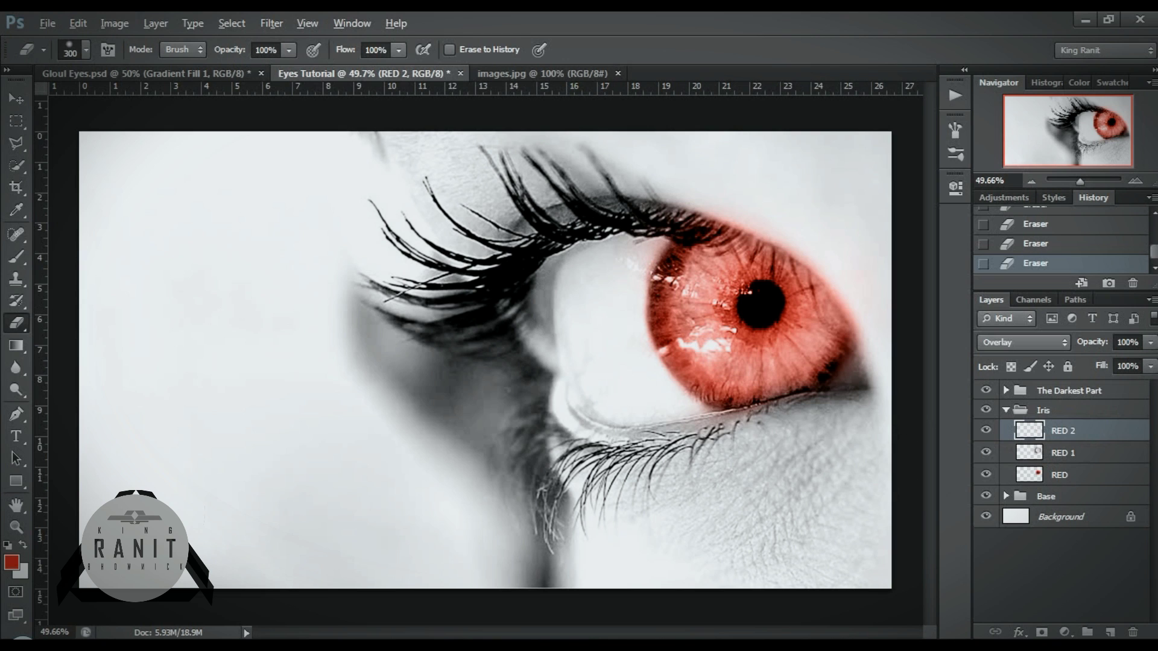
click(16, 256)
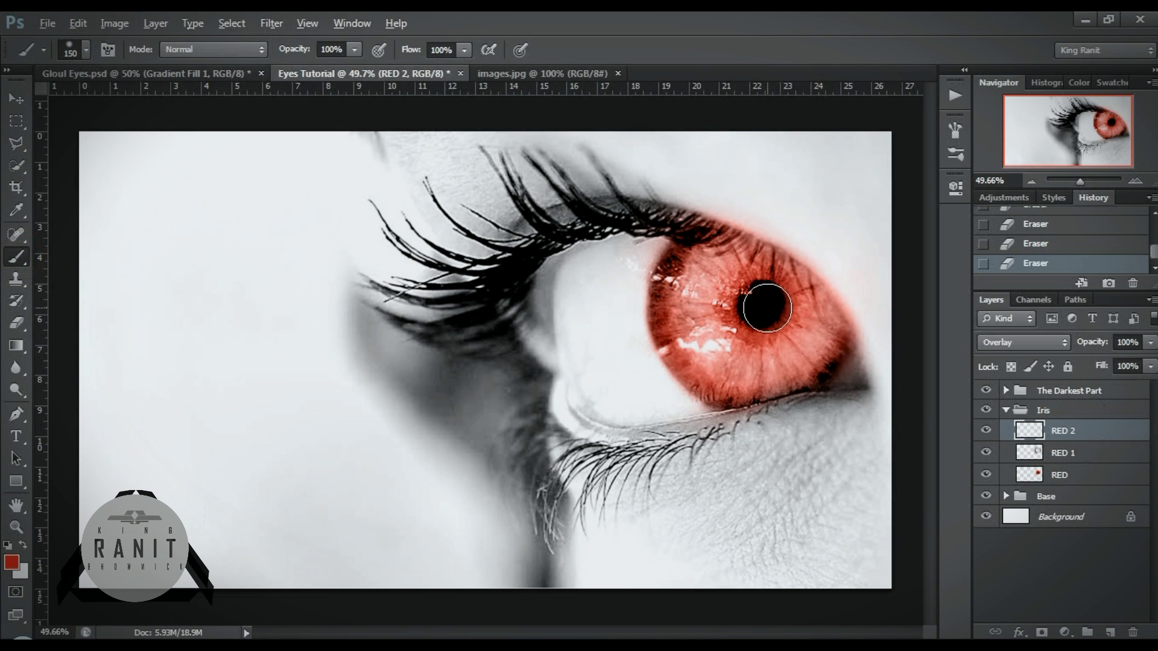
Paint red into the lower iris and outer corner, lower RED 2 to 64%, erase leftovers
key(bracketleft)
key(bracketleft)
key(bracketleft)
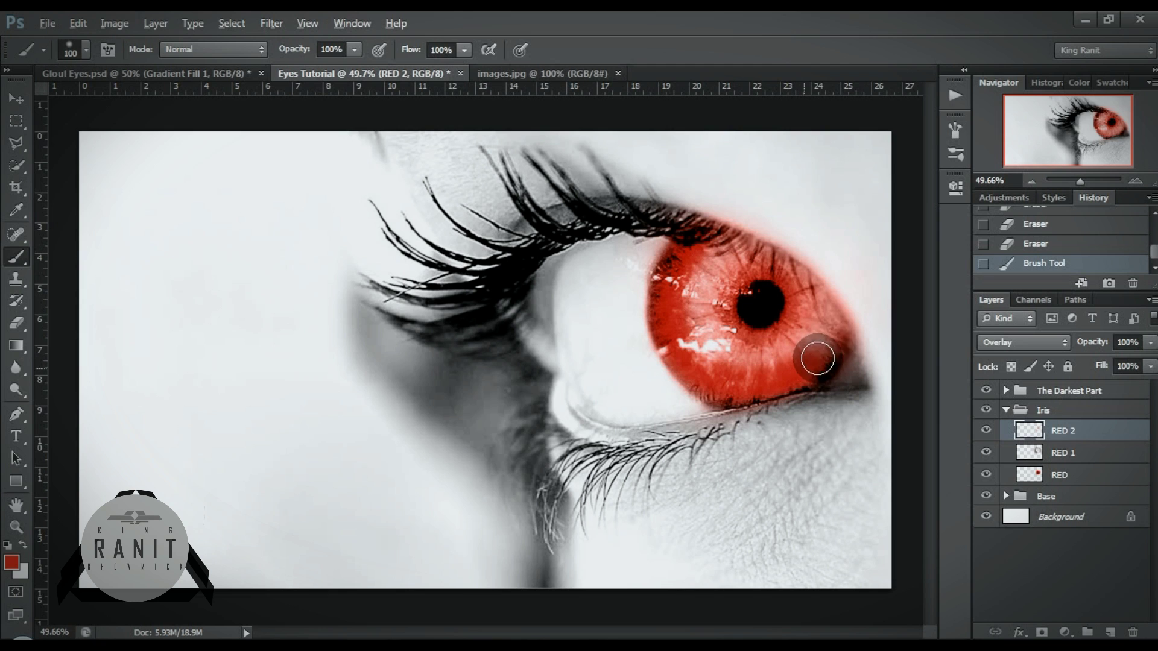
drag(825, 334, 828, 356)
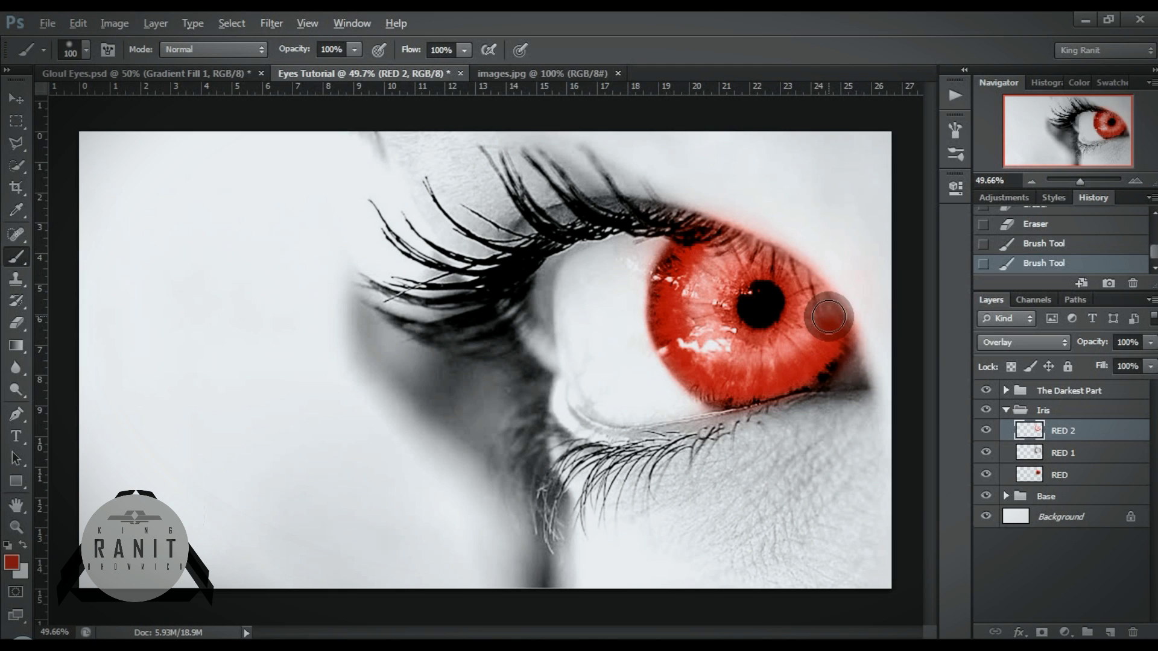
drag(810, 287, 879, 381)
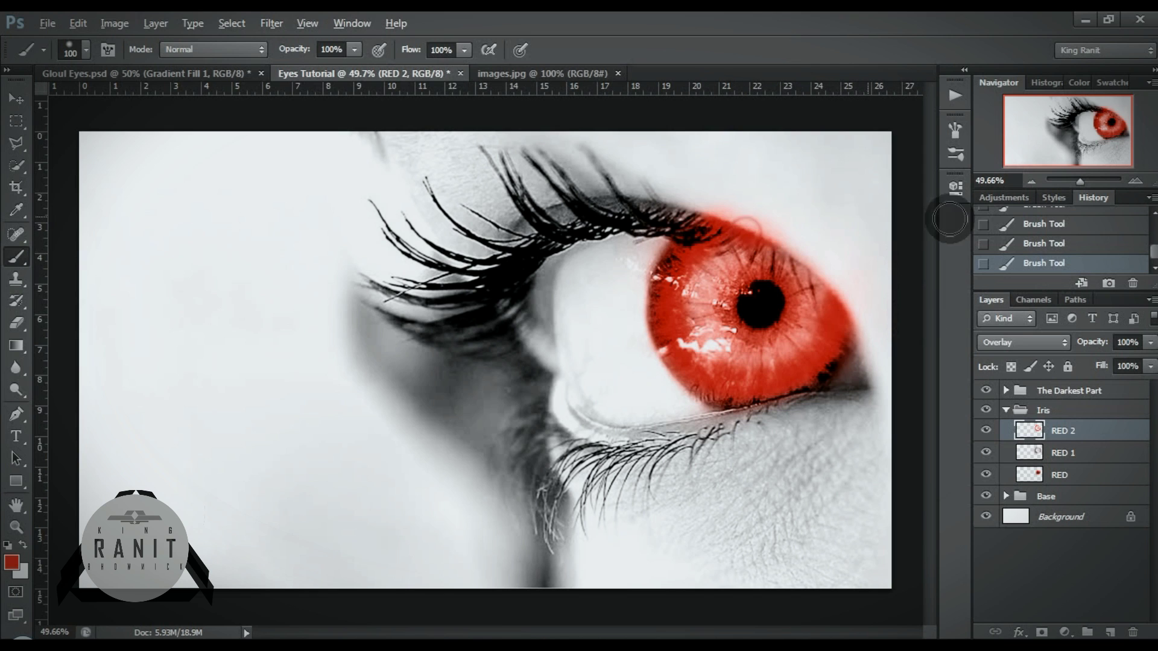
drag(1099, 346, 1083, 346)
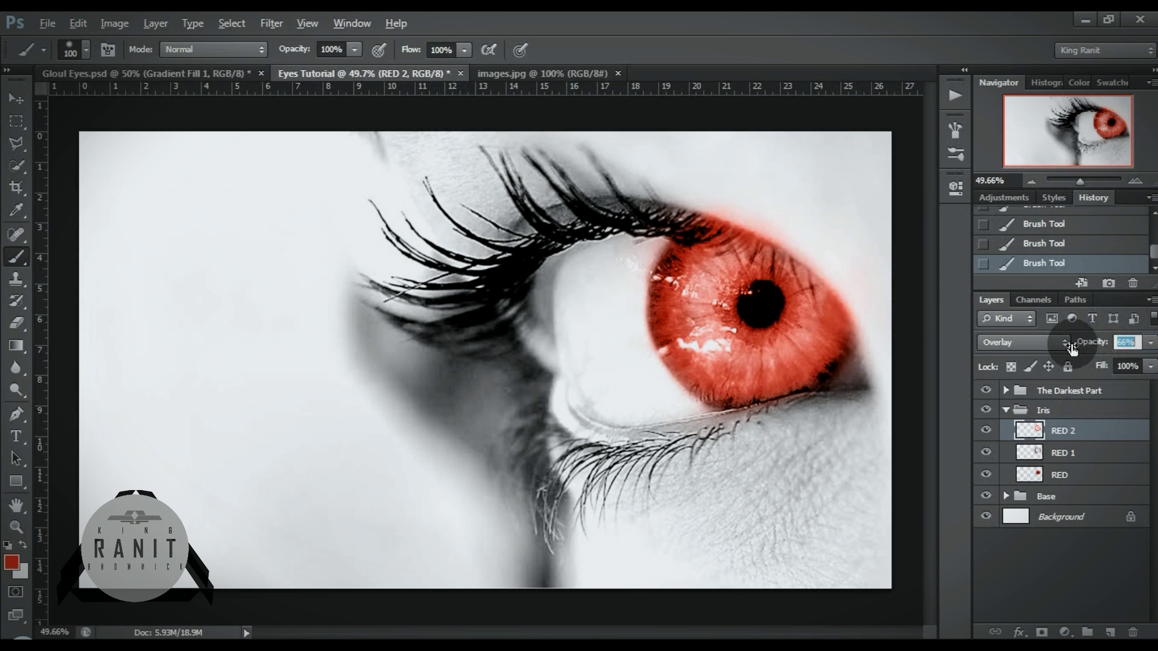
click(16, 323)
click(786, 187)
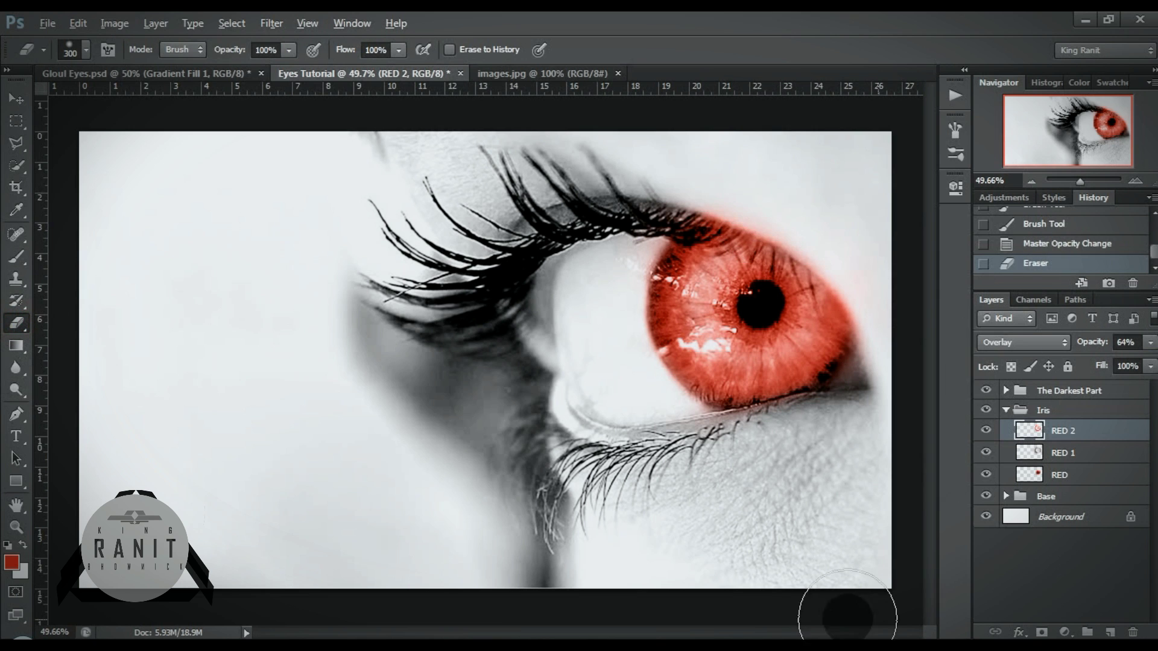
click(1075, 565)
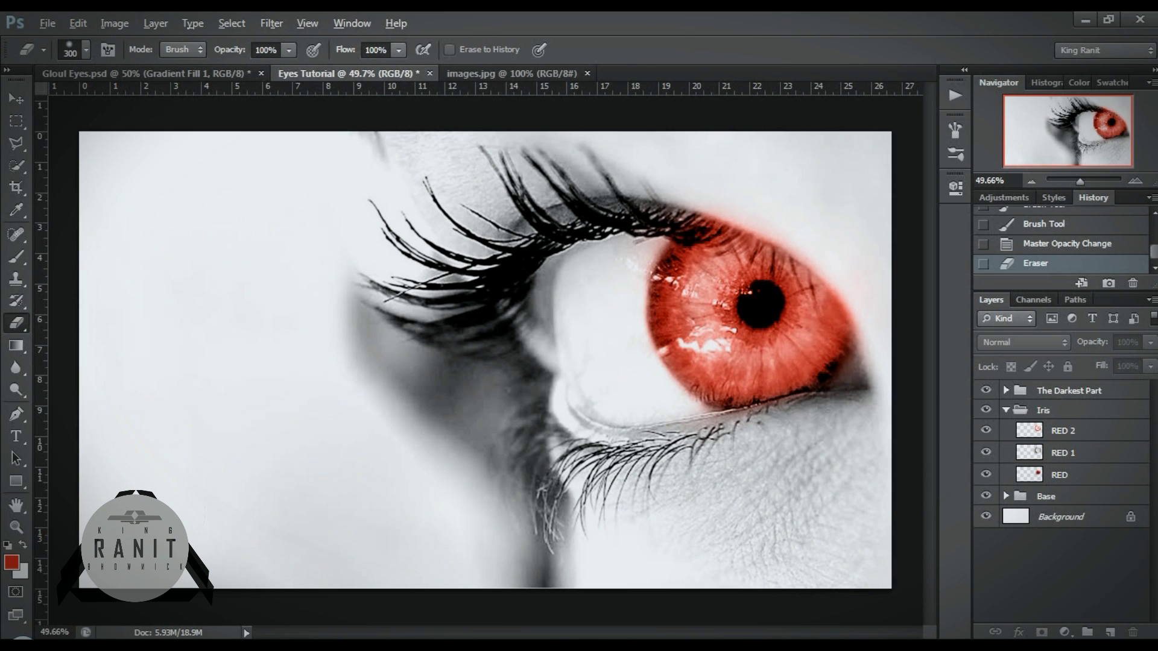
Hide the Iris group, select Layer 1 in The Darkest Part, and take the Pen tool
click(1005, 410)
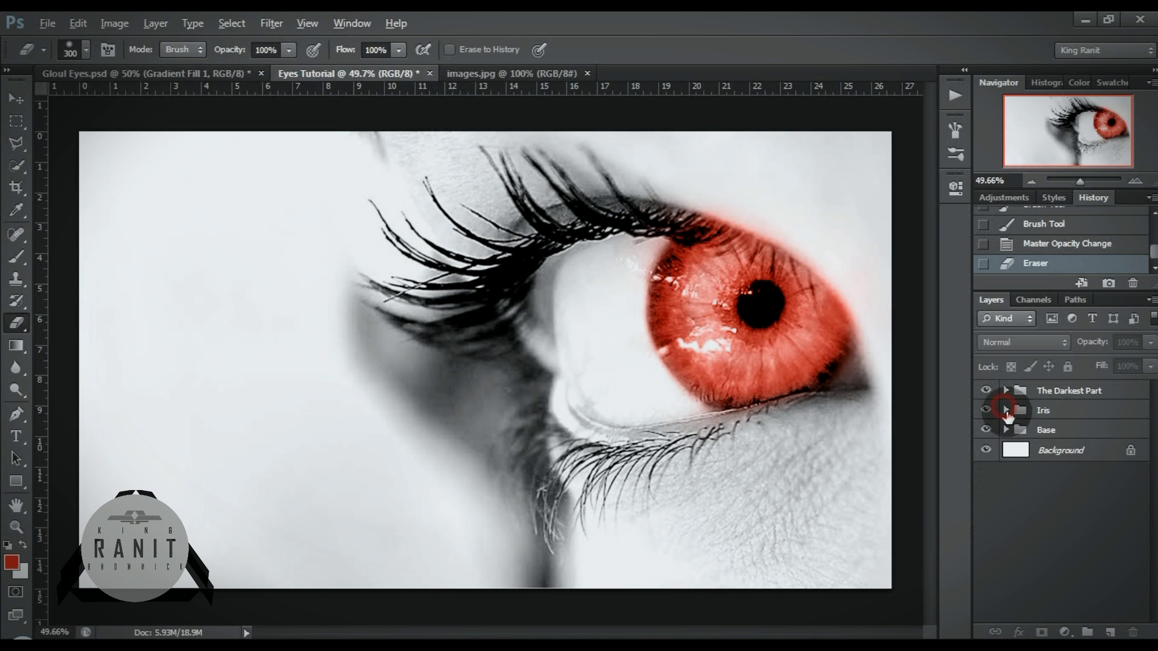
click(986, 410)
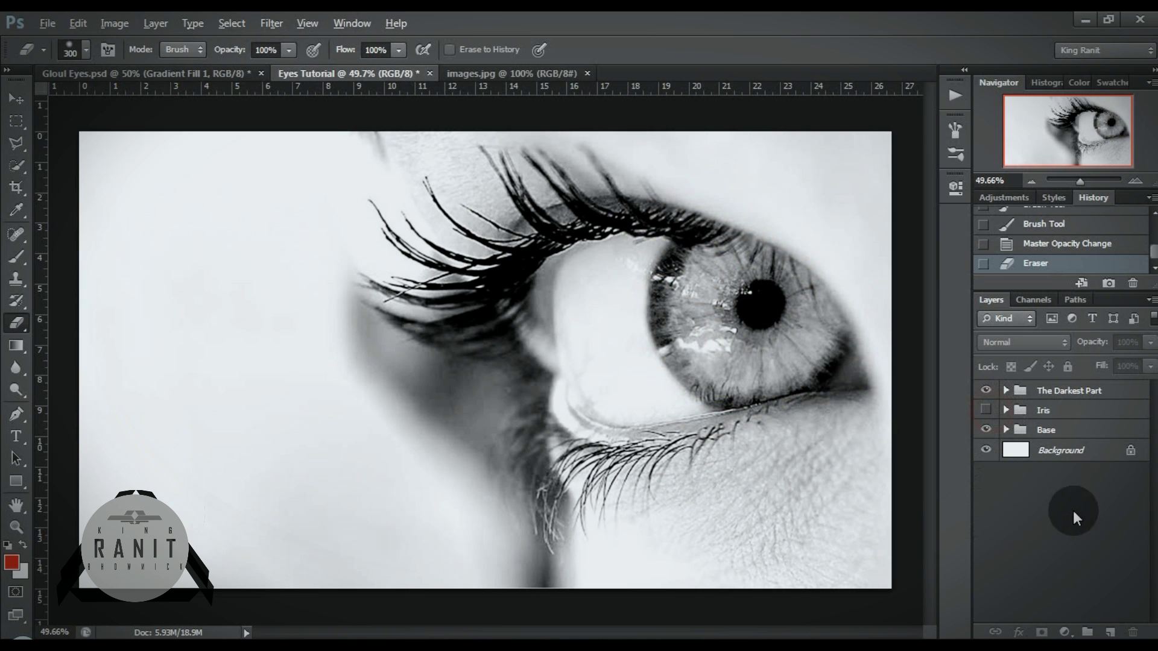
click(1005, 390)
click(1109, 411)
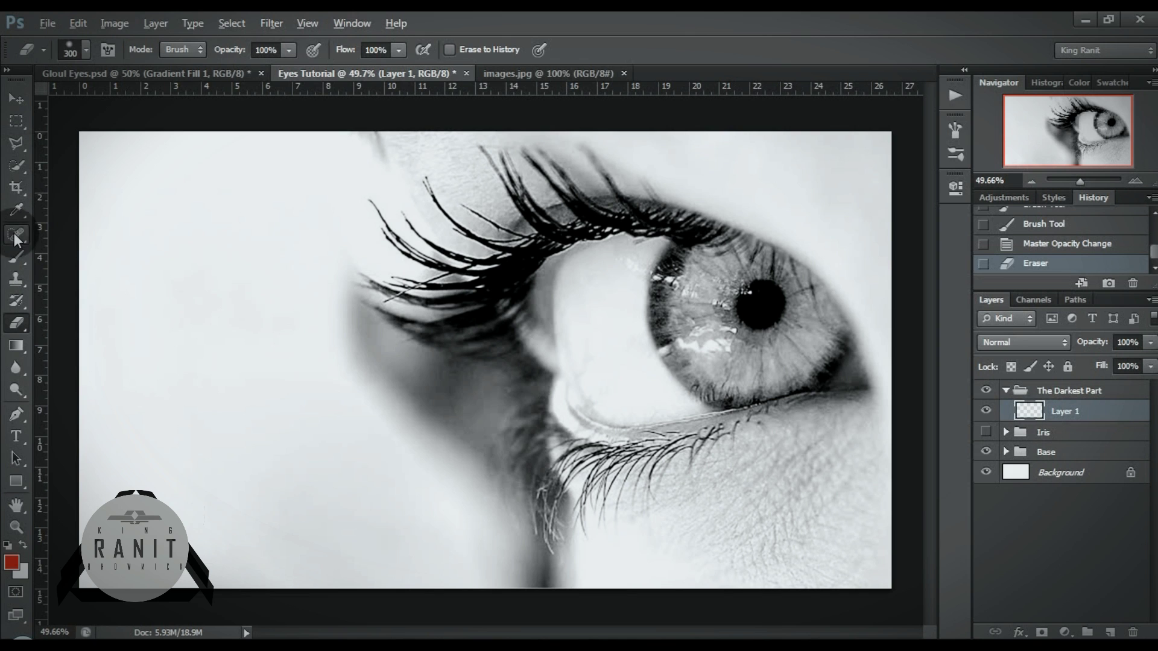
click(16, 414)
click(18, 416)
Zoom in and start a path from the outer corner along the lower lid
drag(1079, 181, 1080, 181)
drag(753, 268, 583, 310)
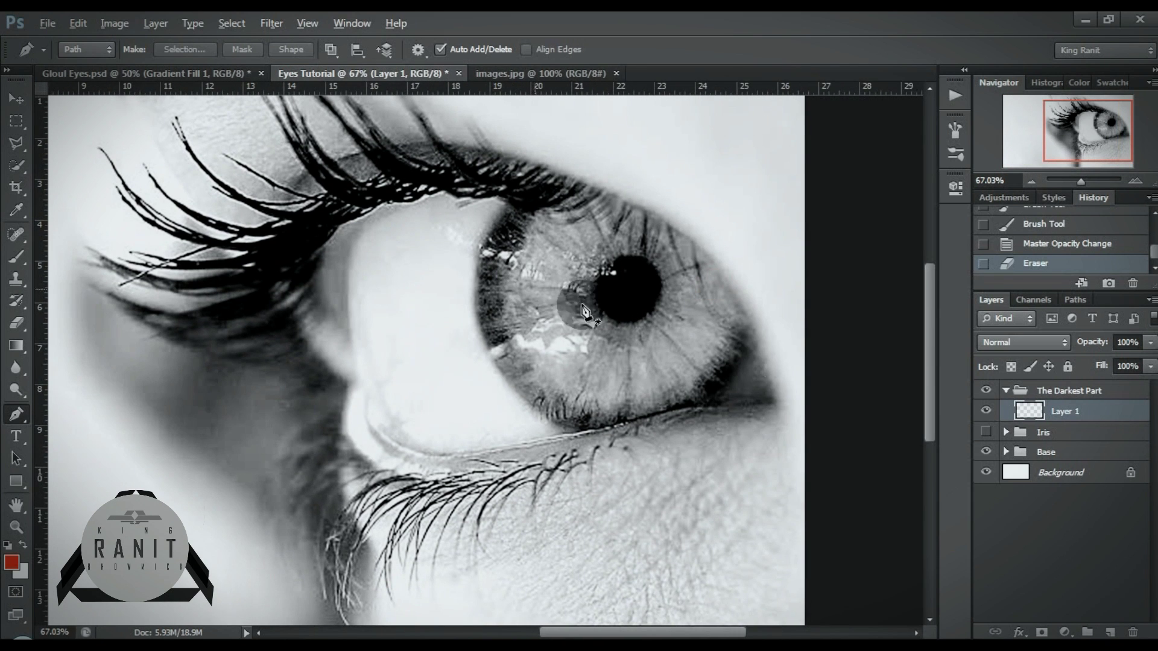
click(772, 402)
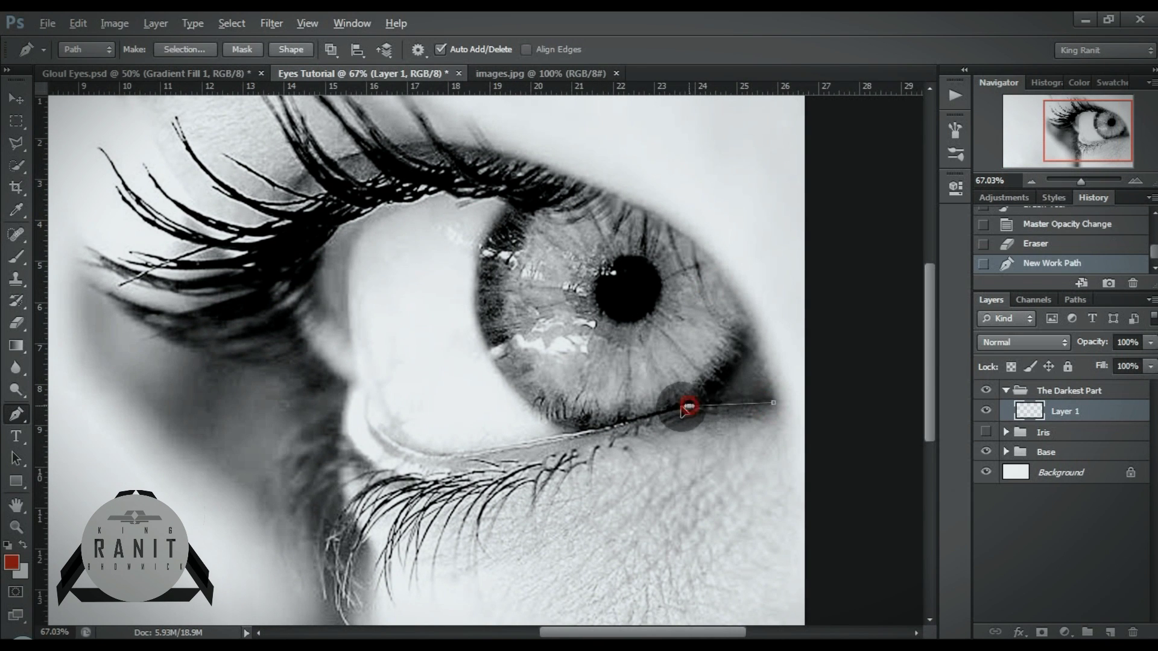
drag(672, 412, 674, 411)
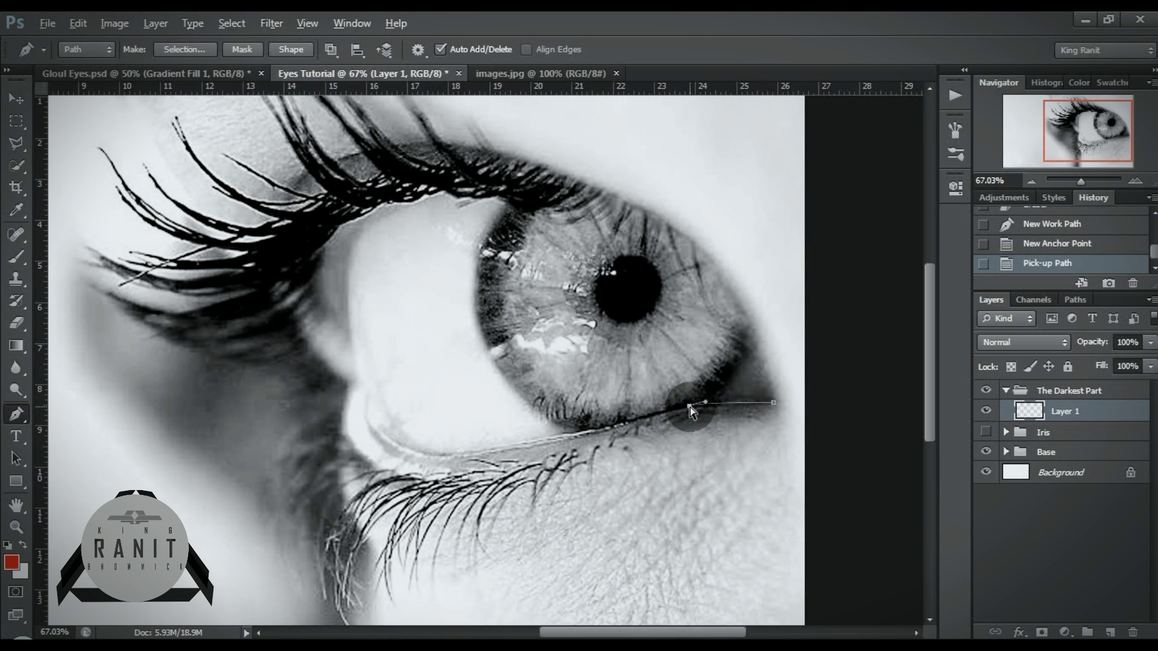
click(685, 412)
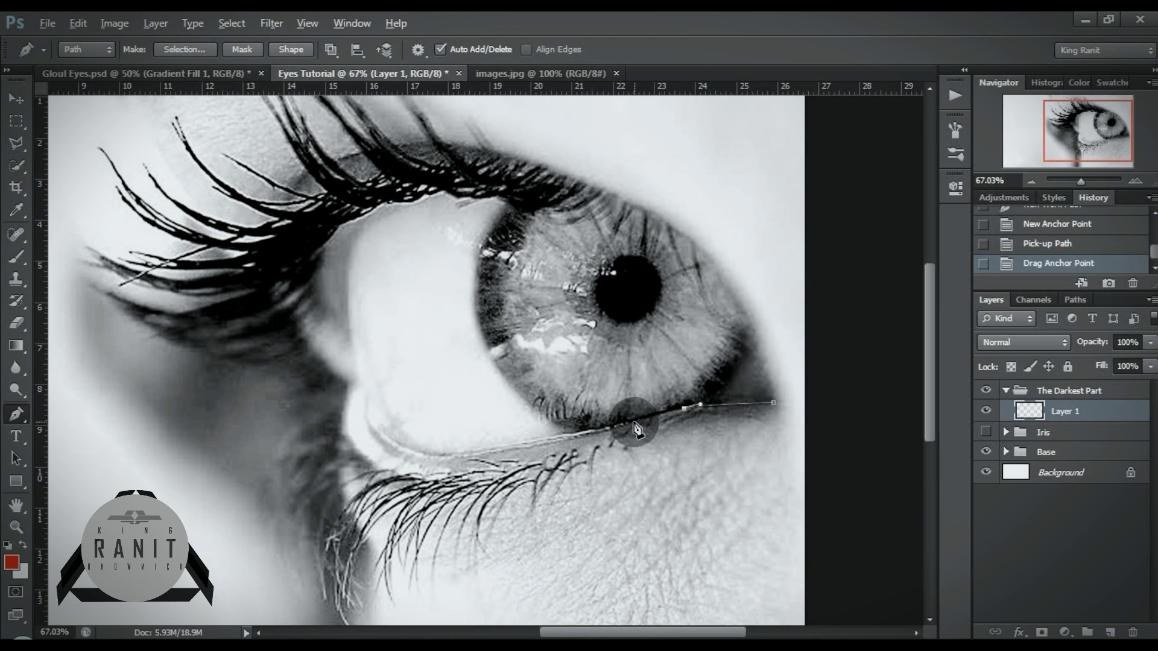
click(631, 420)
click(509, 444)
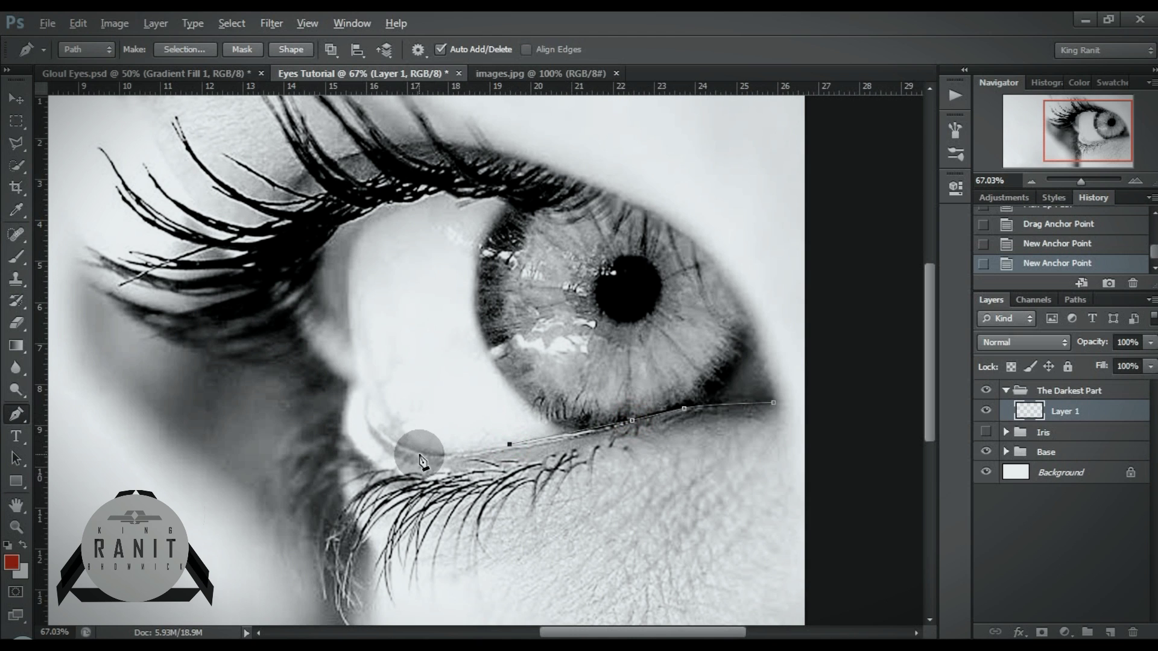
drag(385, 436, 327, 401)
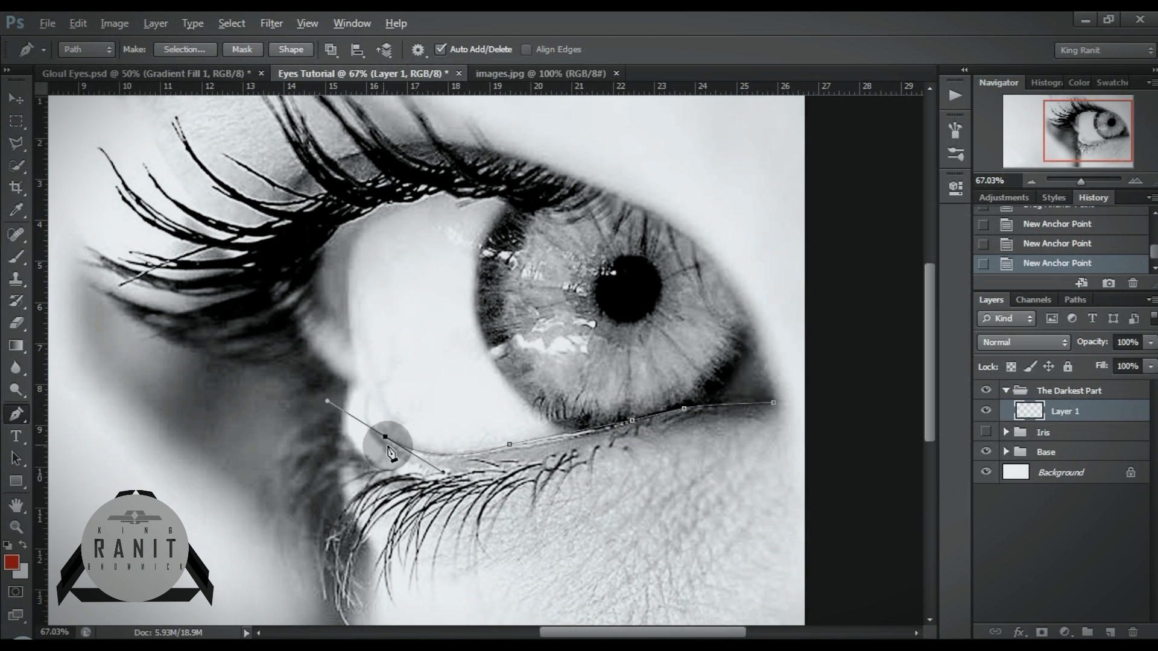
Continue the path up the inner corner and along the upper lid, reshaping the outer curve
click(385, 439)
click(363, 412)
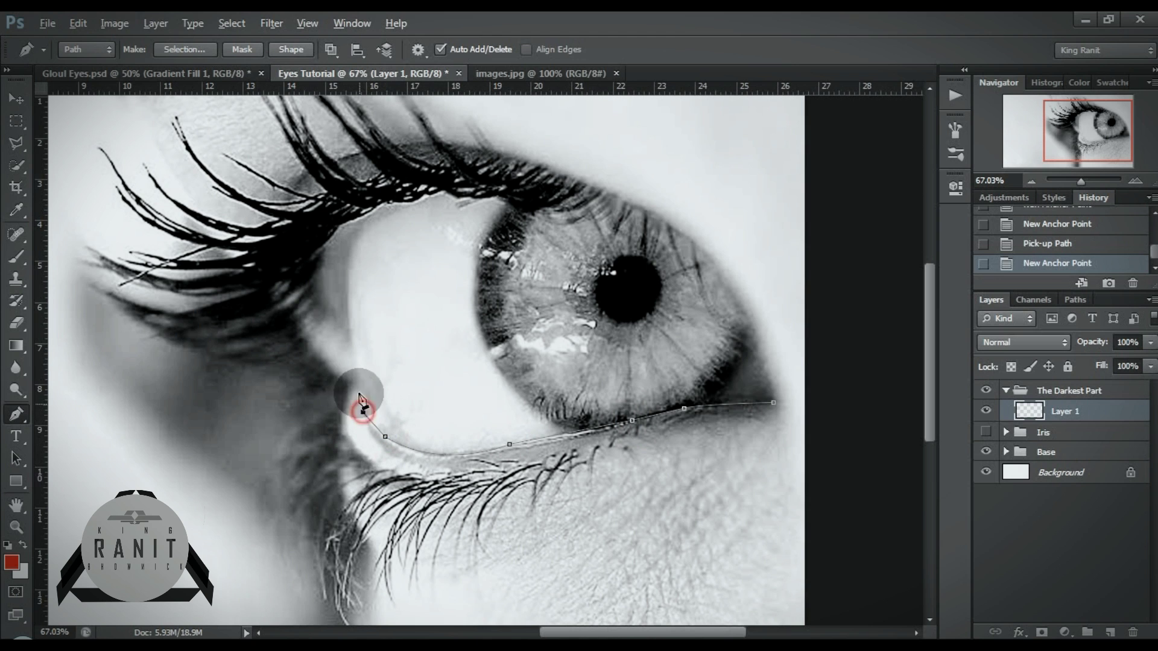
click(353, 360)
click(344, 287)
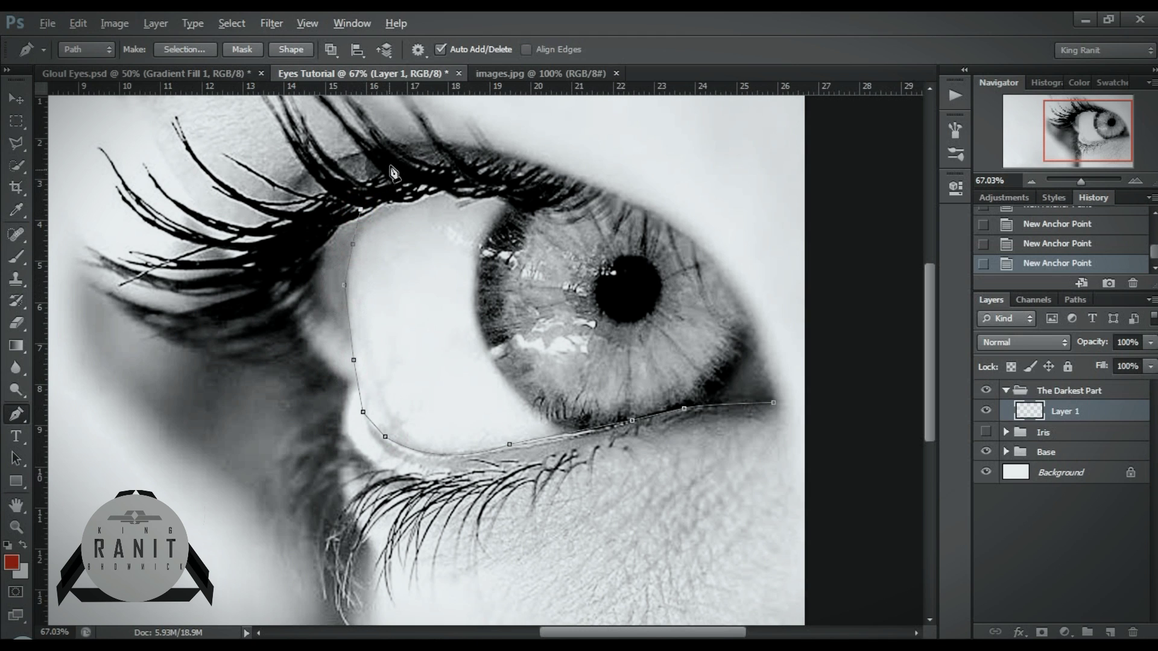
click(429, 180)
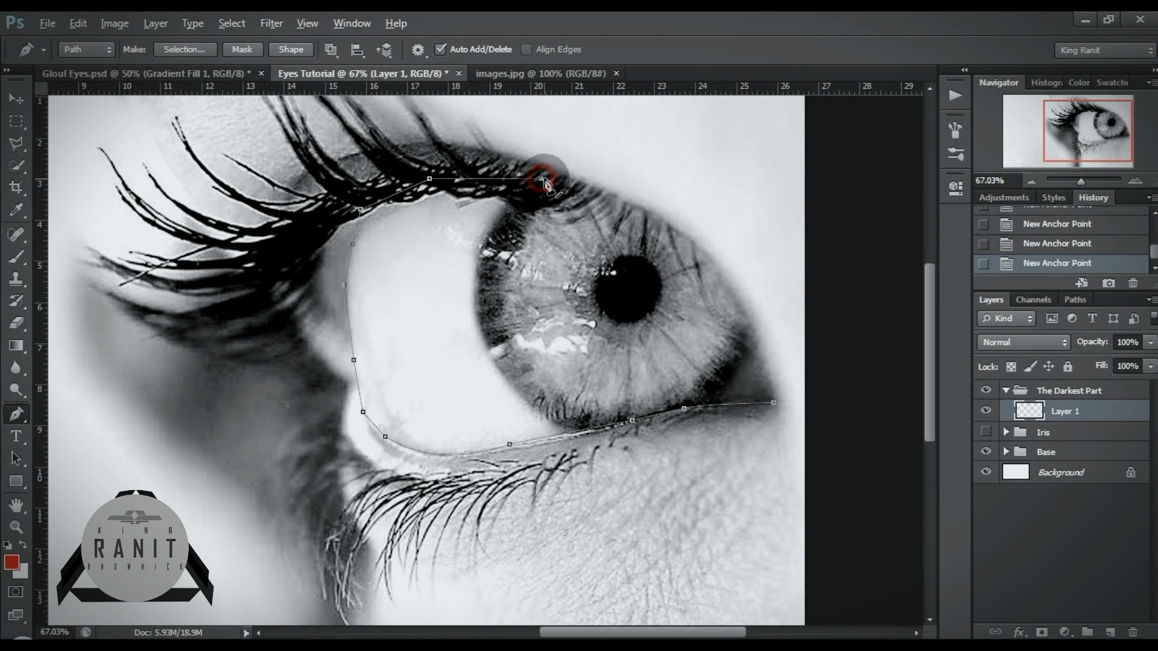
mouse_move(773, 395)
mouse_down()
mouse_move(805, 509)
mouse_move(801, 567)
mouse_move(790, 569)
mouse_move(802, 568)
mouse_up()
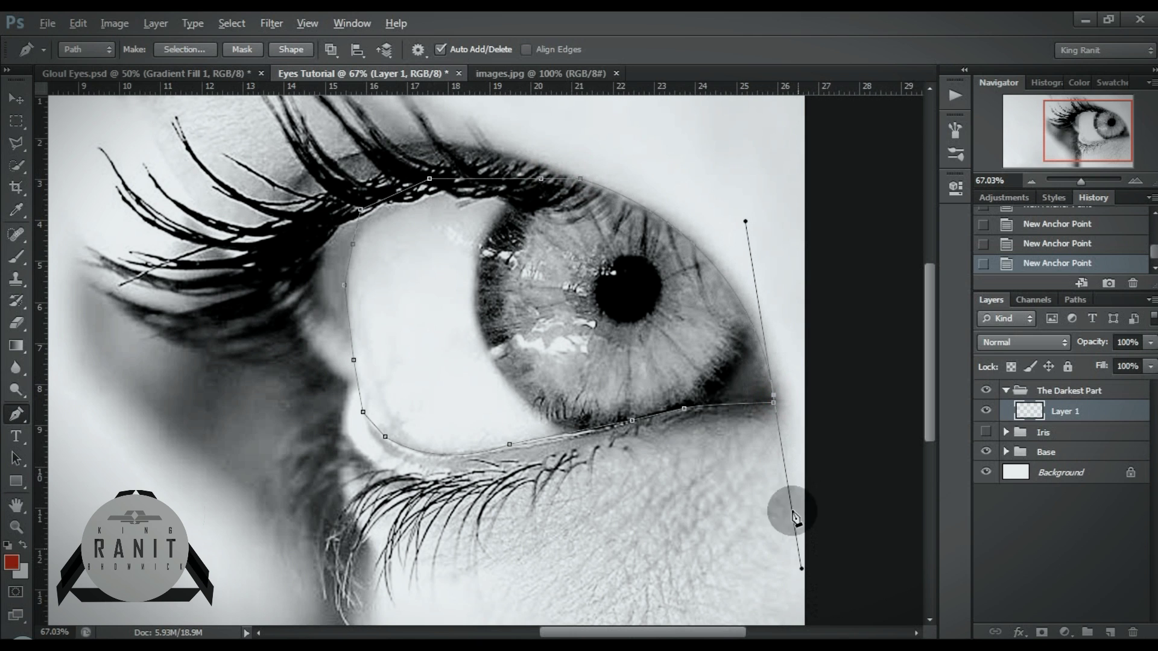
drag(773, 398, 774, 402)
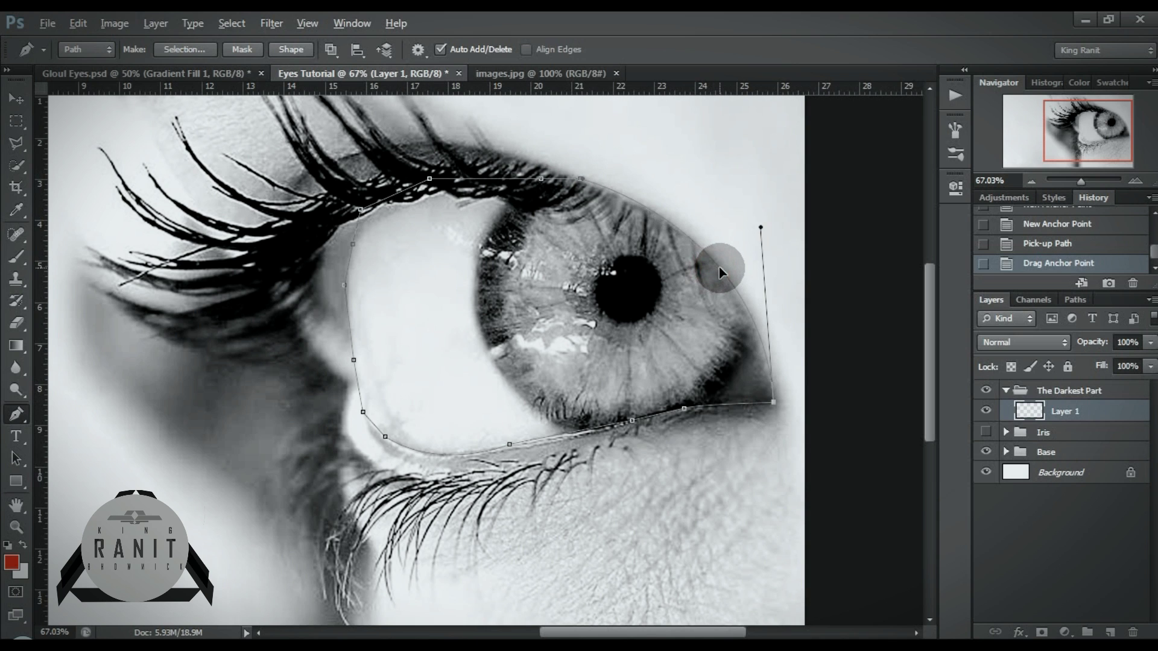
drag(720, 273, 723, 269)
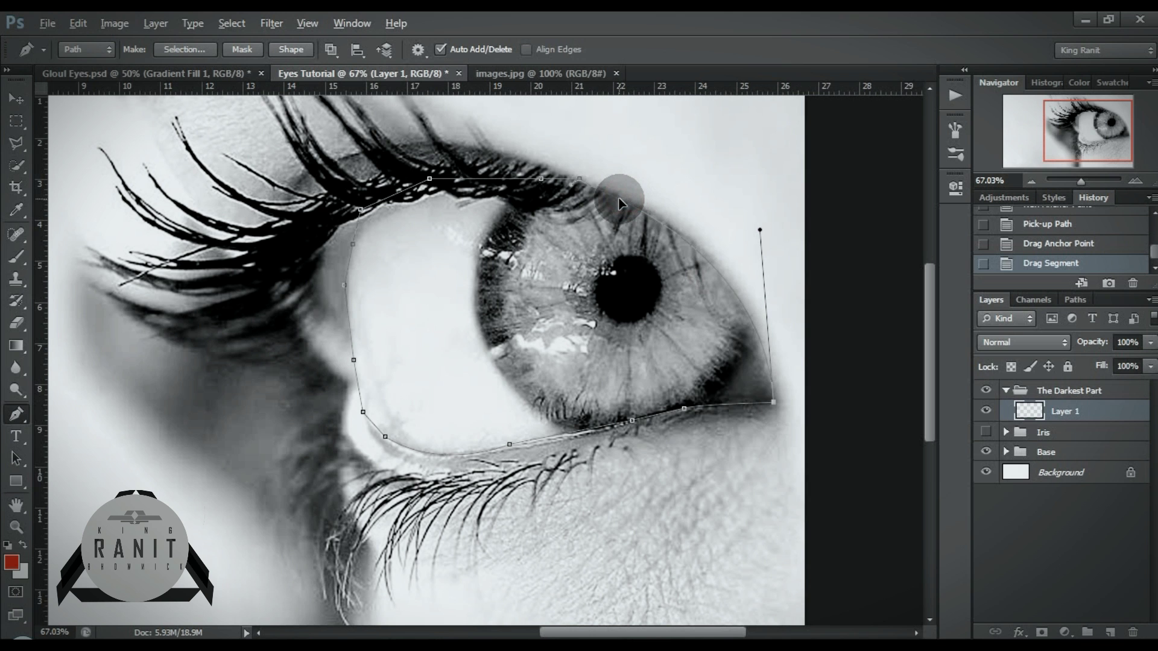
Convert the eye-outline path into a selection
right_click(589, 257)
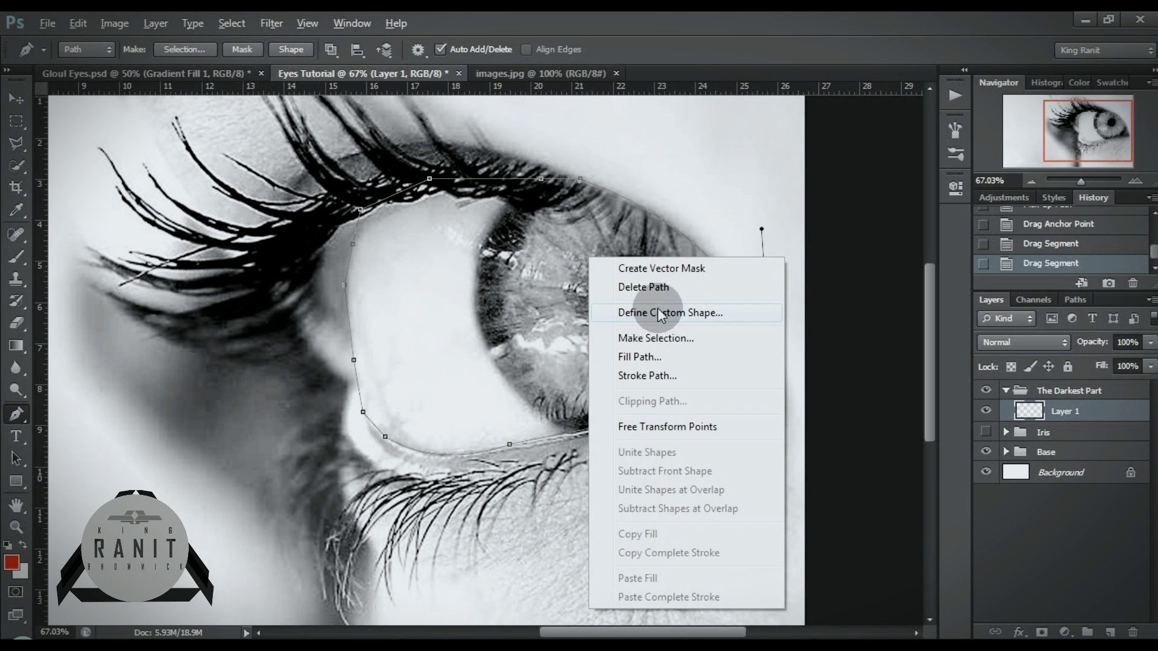
click(658, 339)
click(671, 191)
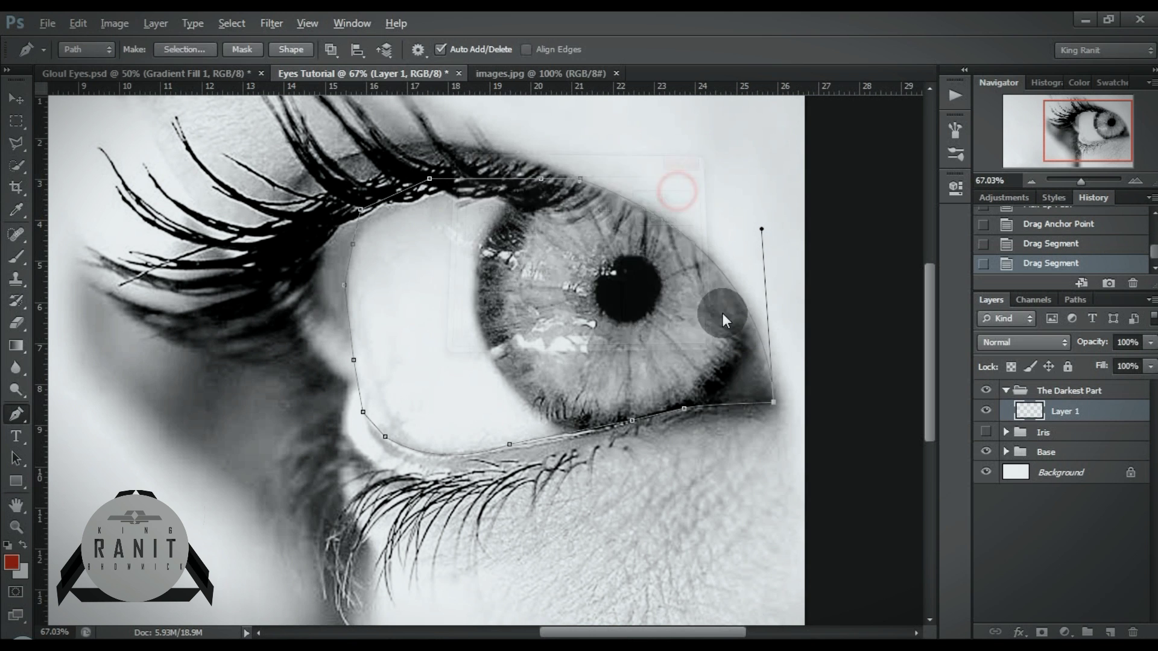
Refine the selection edge: Smart Radius 6.1, Smooth 36, Feather 1.2, Shift Edge -25
click(16, 234)
click(17, 164)
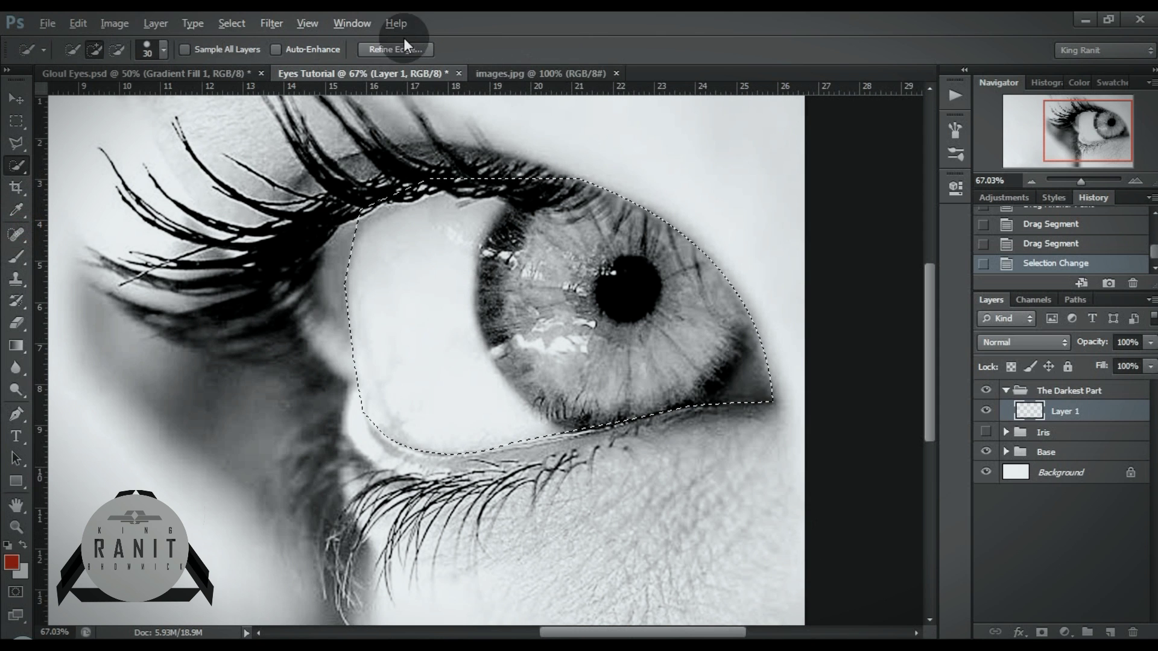
click(405, 51)
mouse_move(697, 85)
mouse_down()
mouse_move(931, 78)
mouse_move(920, 75)
mouse_up()
click(926, 187)
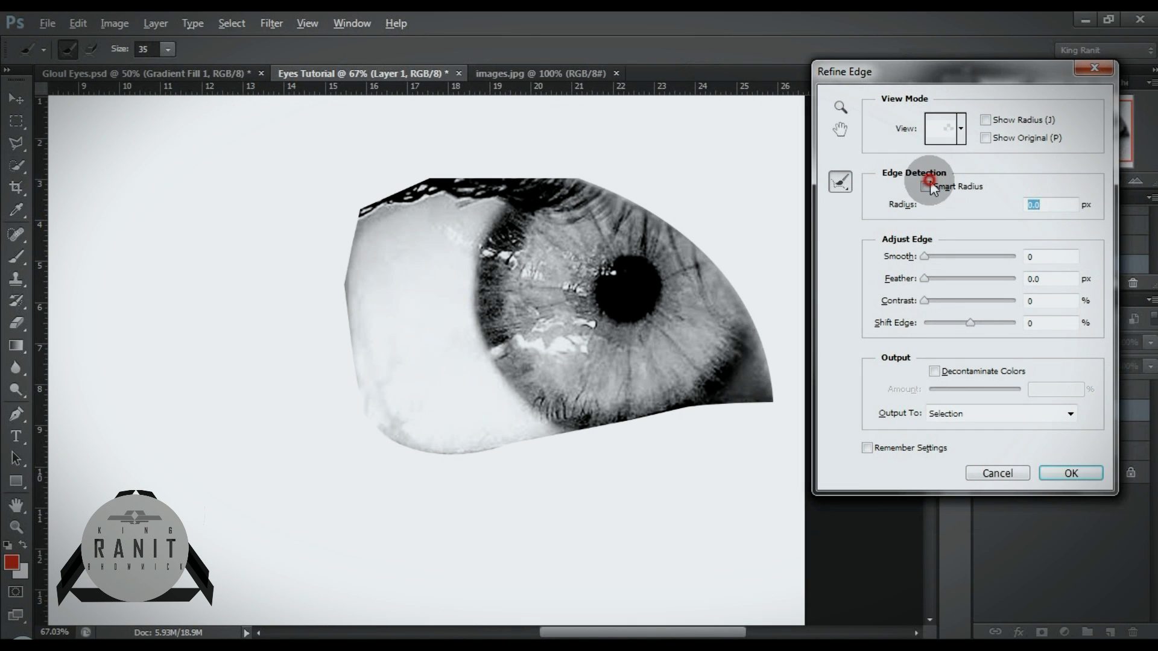
drag(940, 207, 951, 207)
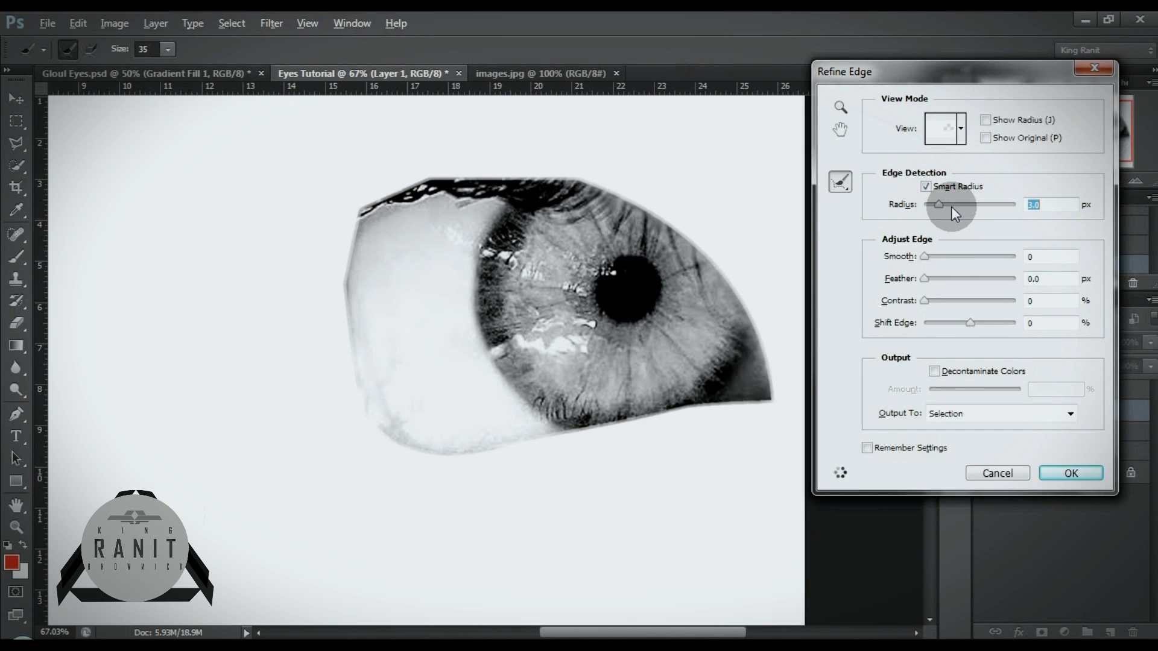
mouse_move(928, 260)
mouse_down()
mouse_move(949, 272)
mouse_move(929, 279)
mouse_up()
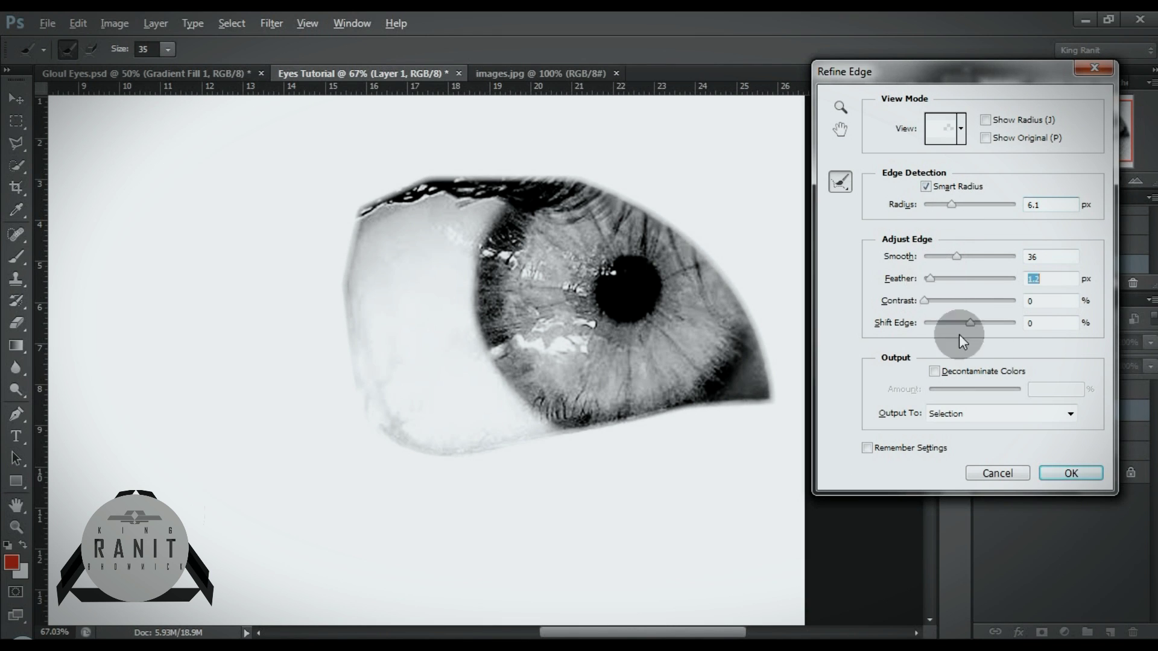
drag(964, 323, 957, 324)
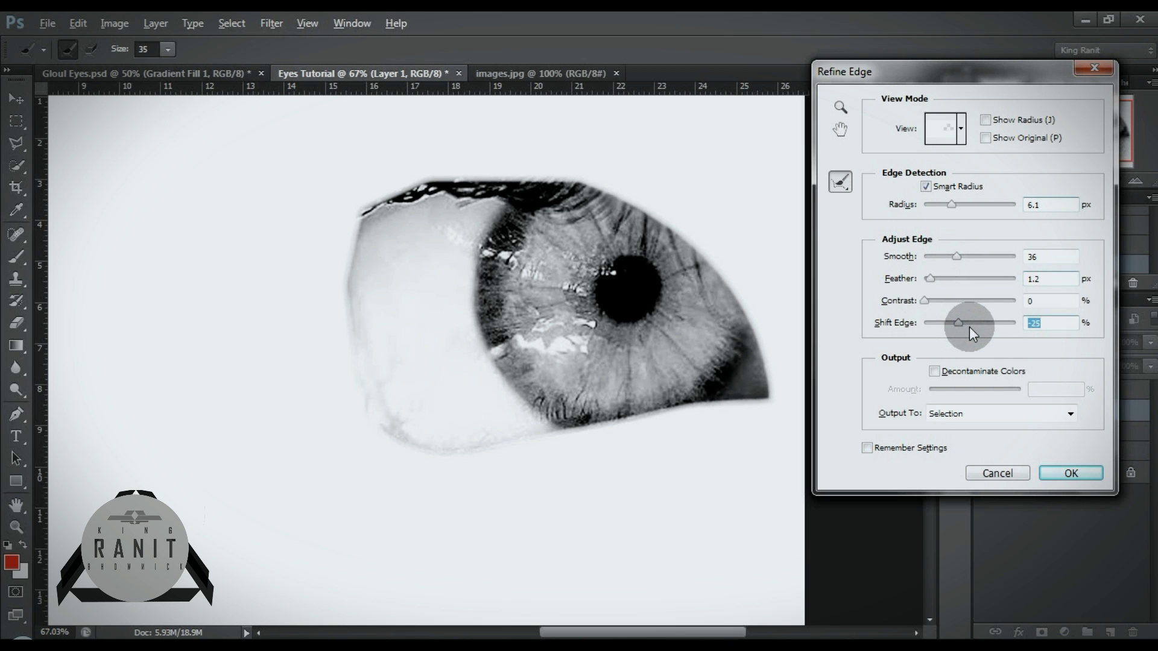
click(1058, 473)
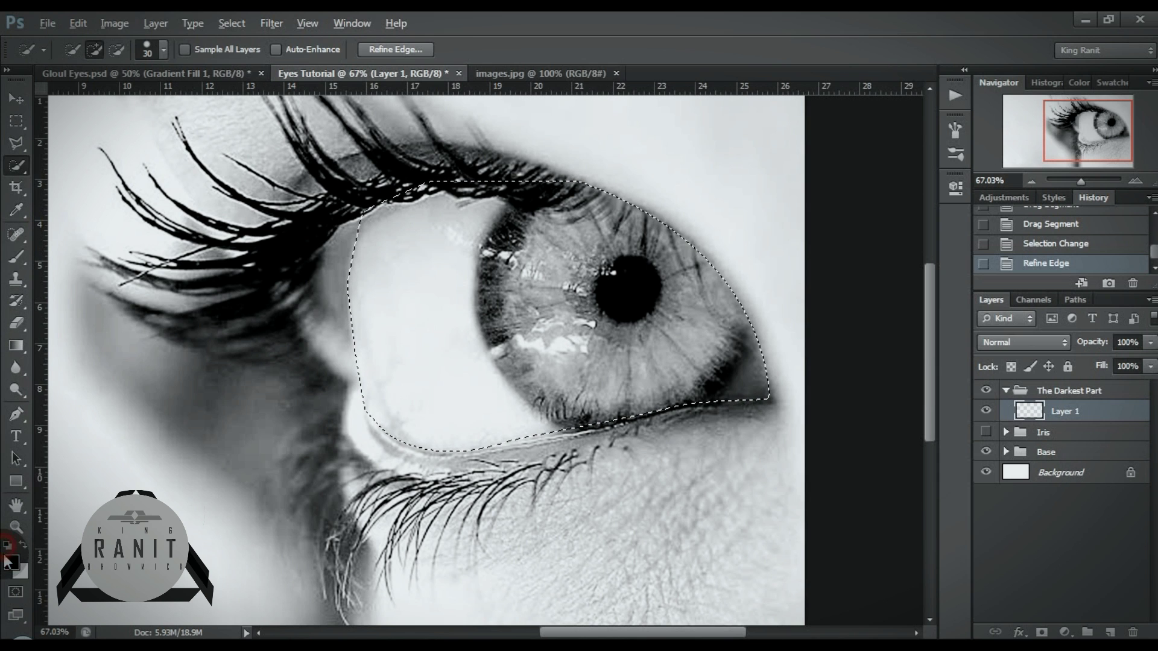
Paint the eye opening solid black with a 200 px brush, deselect, and fill the lower gaps
click(16, 256)
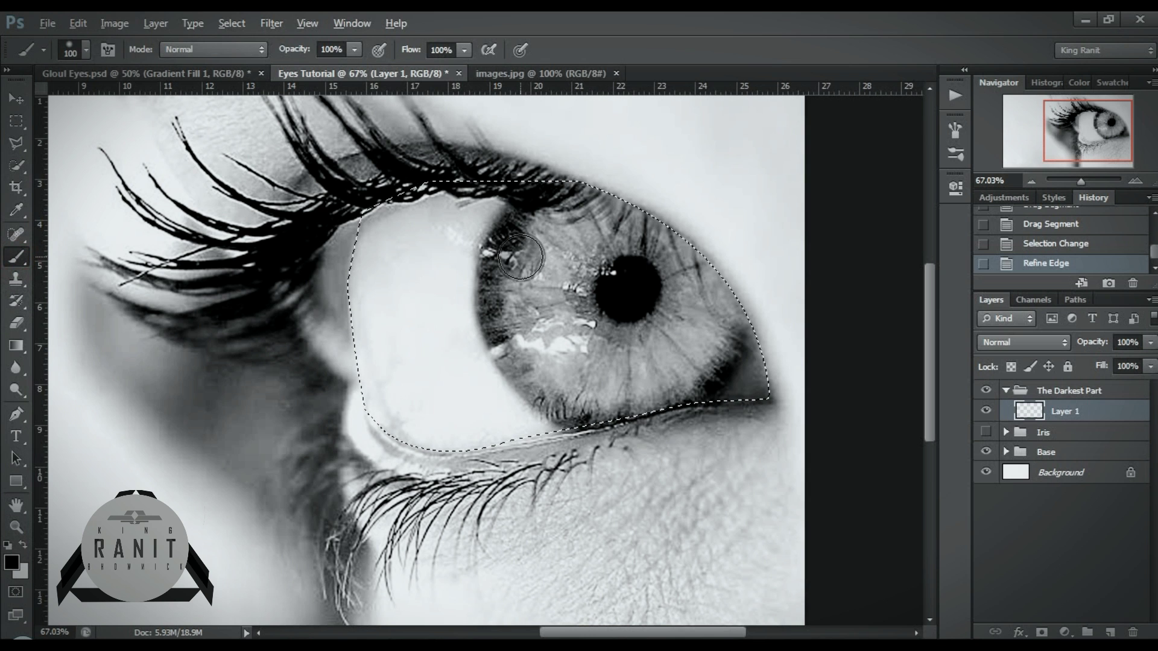
key(bracketright)
mouse_move(414, 235)
mouse_down()
mouse_move(408, 416)
mouse_move(544, 416)
mouse_move(434, 331)
mouse_move(452, 240)
mouse_move(677, 199)
mouse_move(601, 263)
mouse_move(627, 305)
mouse_move(669, 233)
mouse_move(736, 336)
mouse_up()
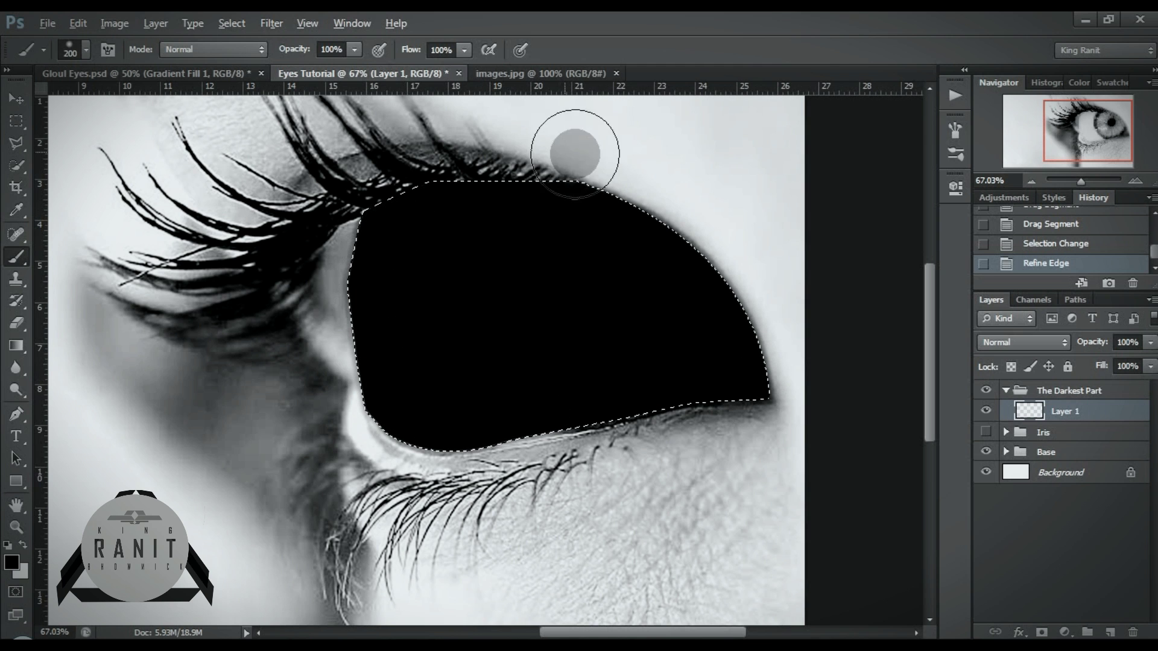
drag(522, 319, 571, 334)
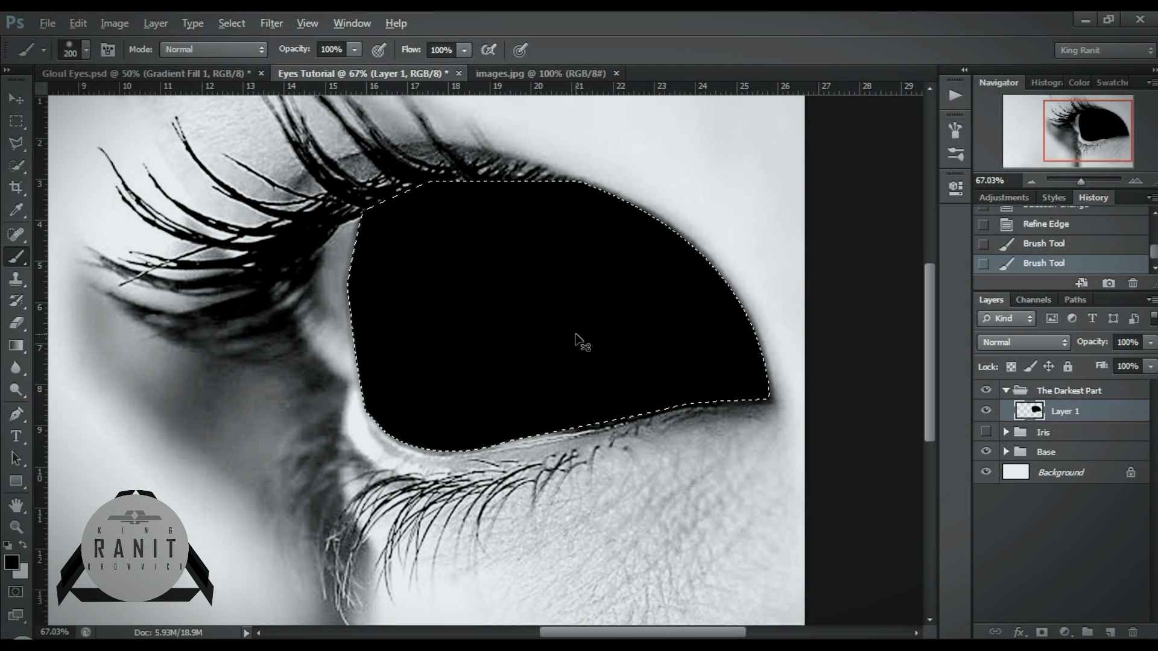
key(ctrl+d)
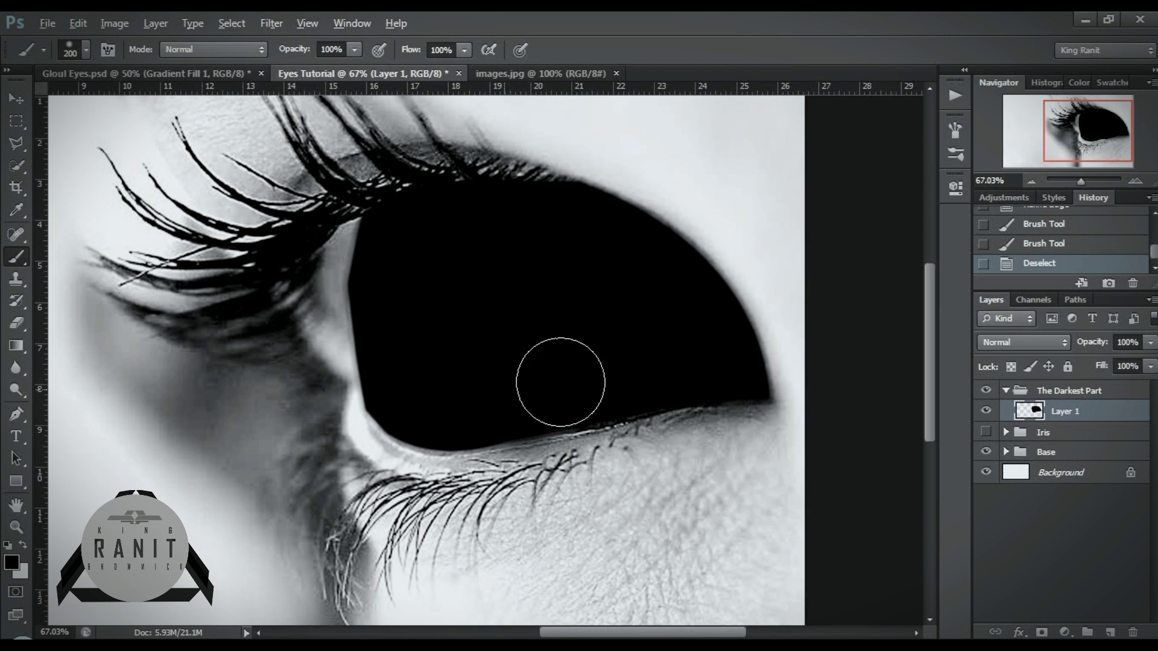
mouse_move(434, 400)
mouse_down()
mouse_move(375, 289)
mouse_move(303, 252)
mouse_move(359, 259)
mouse_move(378, 302)
mouse_up()
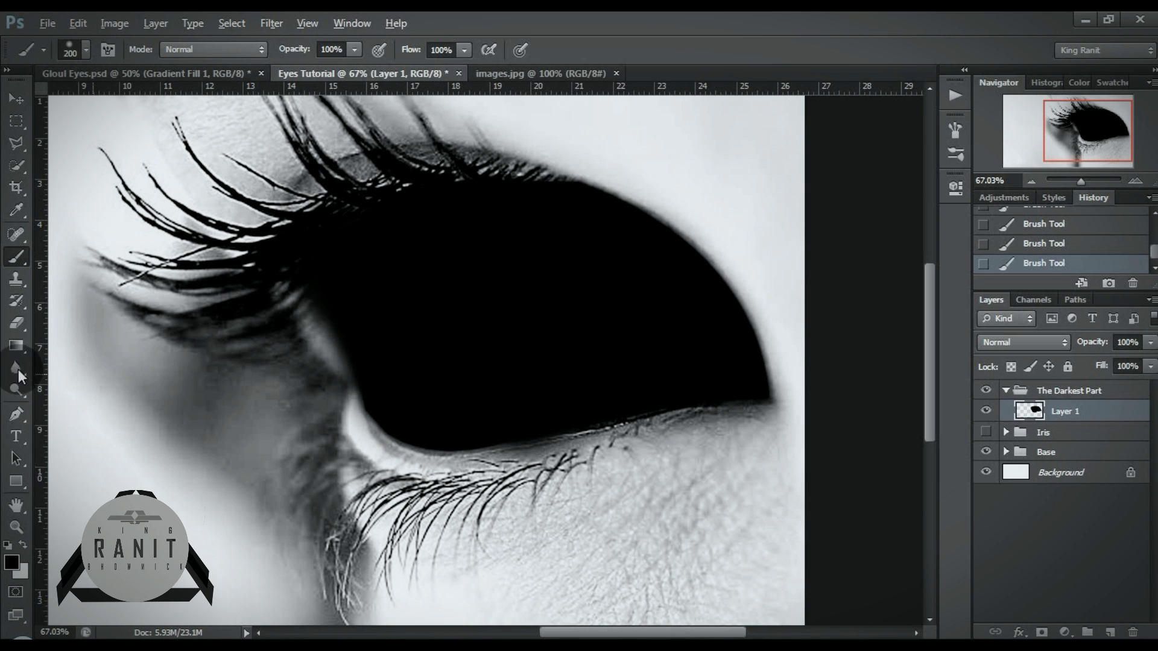
Erase stray black by the inner corner and touch up the lower edge, undoing a stray stroke
click(17, 322)
drag(258, 473, 258, 414)
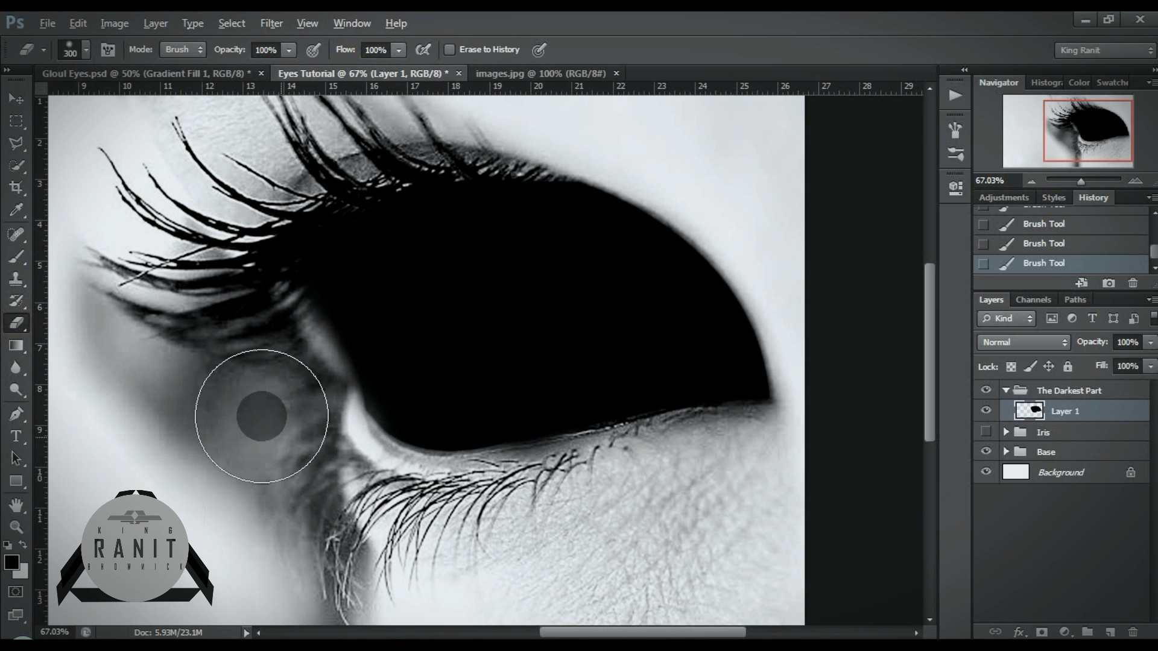
drag(242, 459, 227, 480)
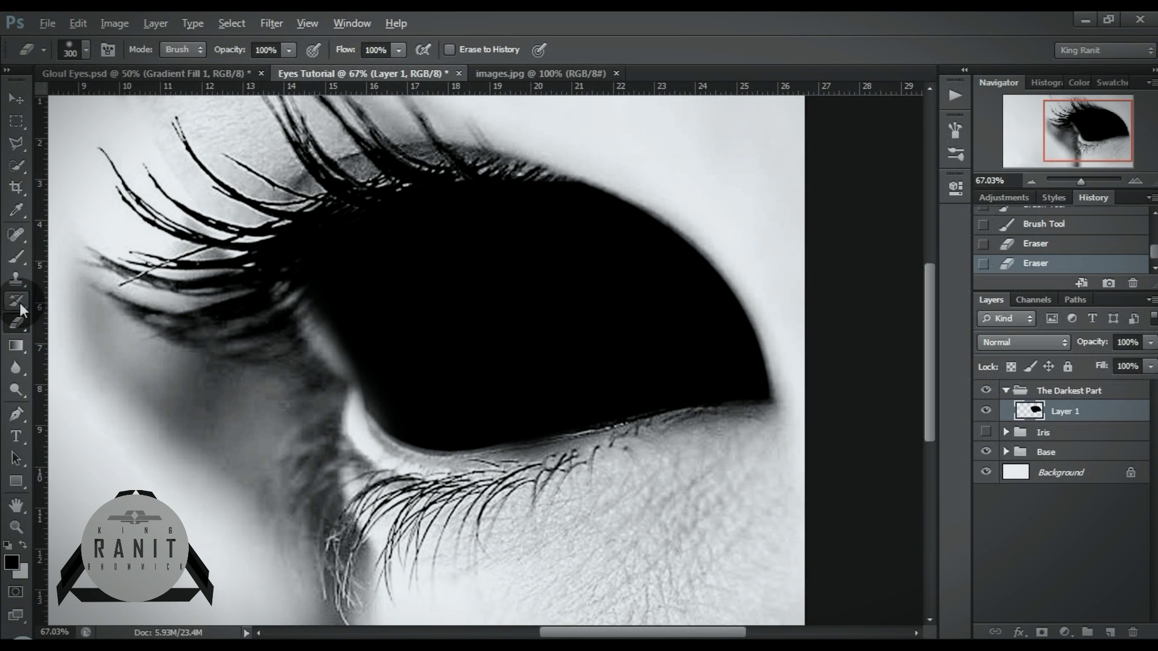
click(16, 256)
mouse_move(401, 374)
mouse_down()
mouse_move(425, 379)
mouse_move(404, 387)
mouse_up()
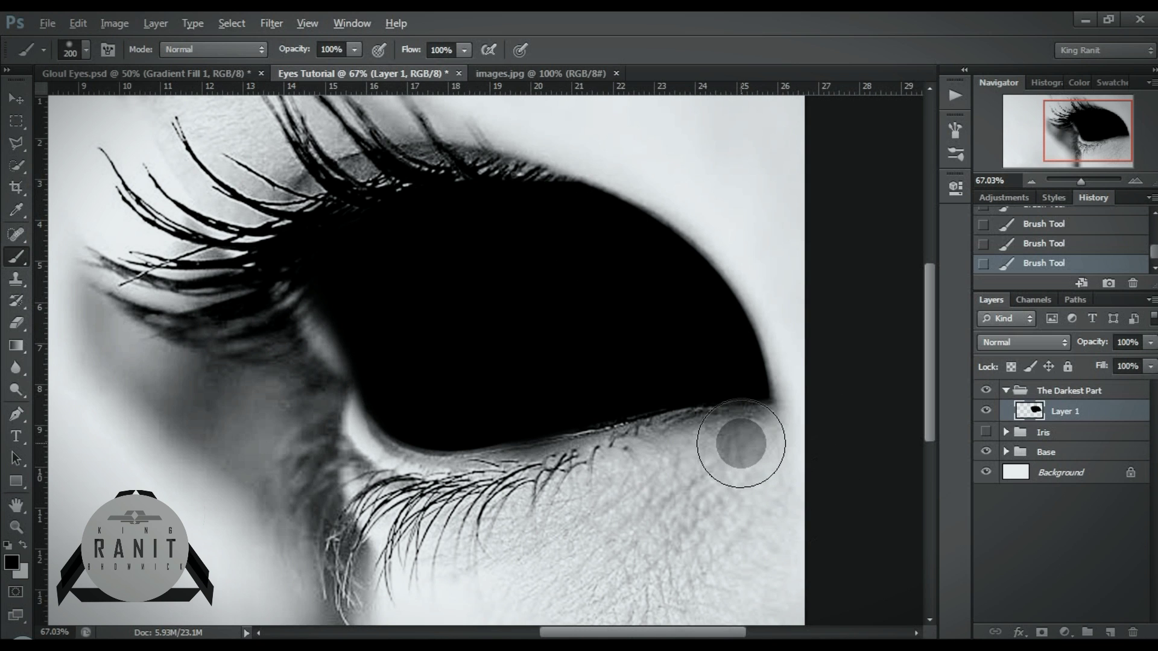
drag(478, 517, 398, 519)
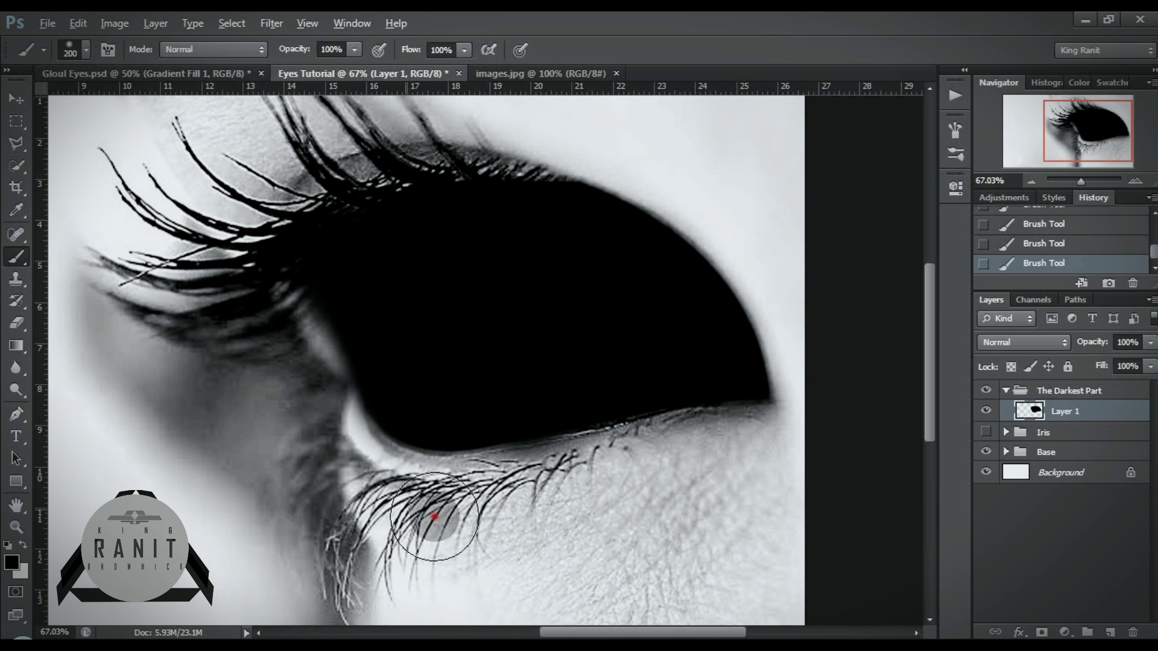
key(ctrl+z)
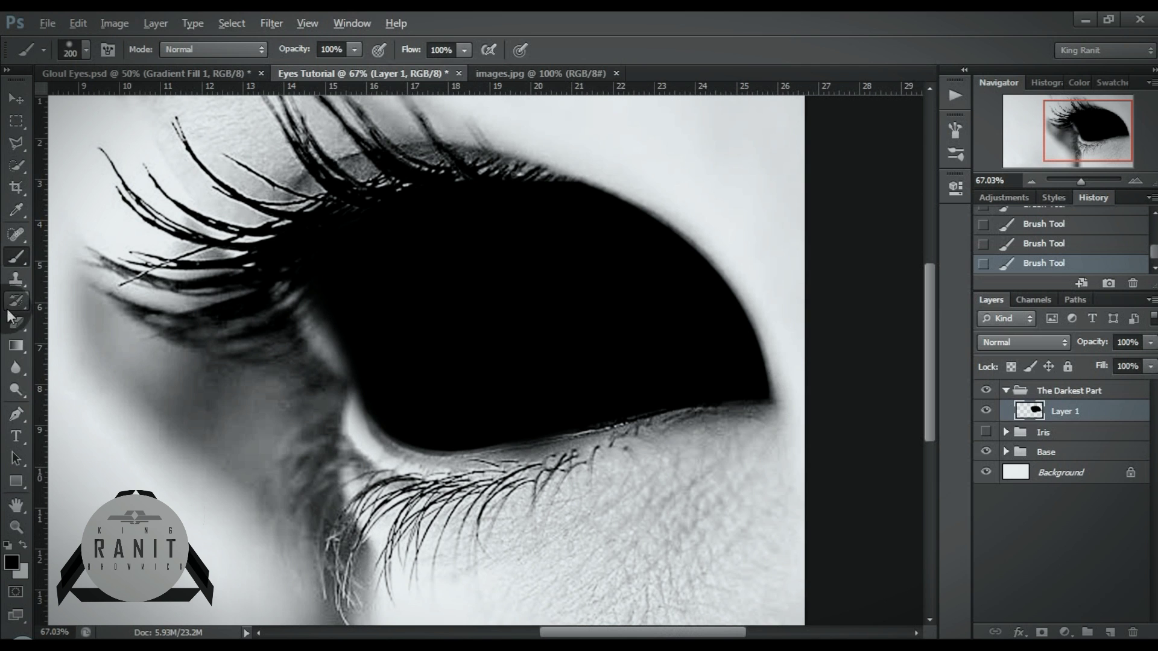
Erase leftover black along the lower lashes with 150 px and 90 px erasers
click(17, 322)
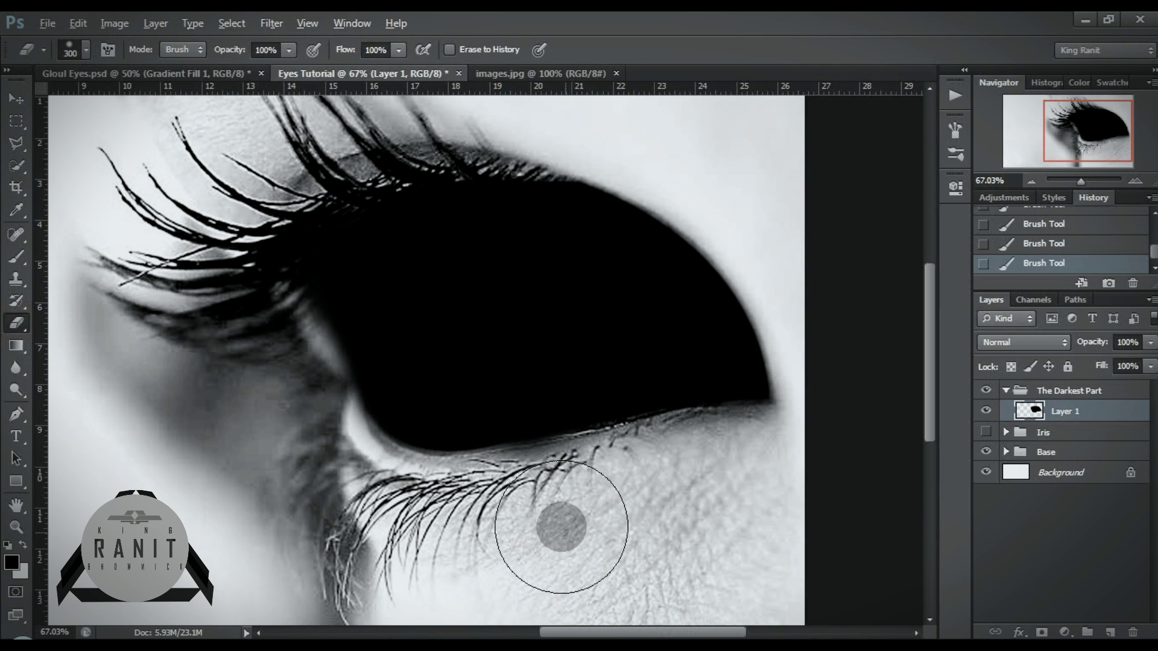
key(bracketleft)
key(bracketleft)
key(bracketleft)
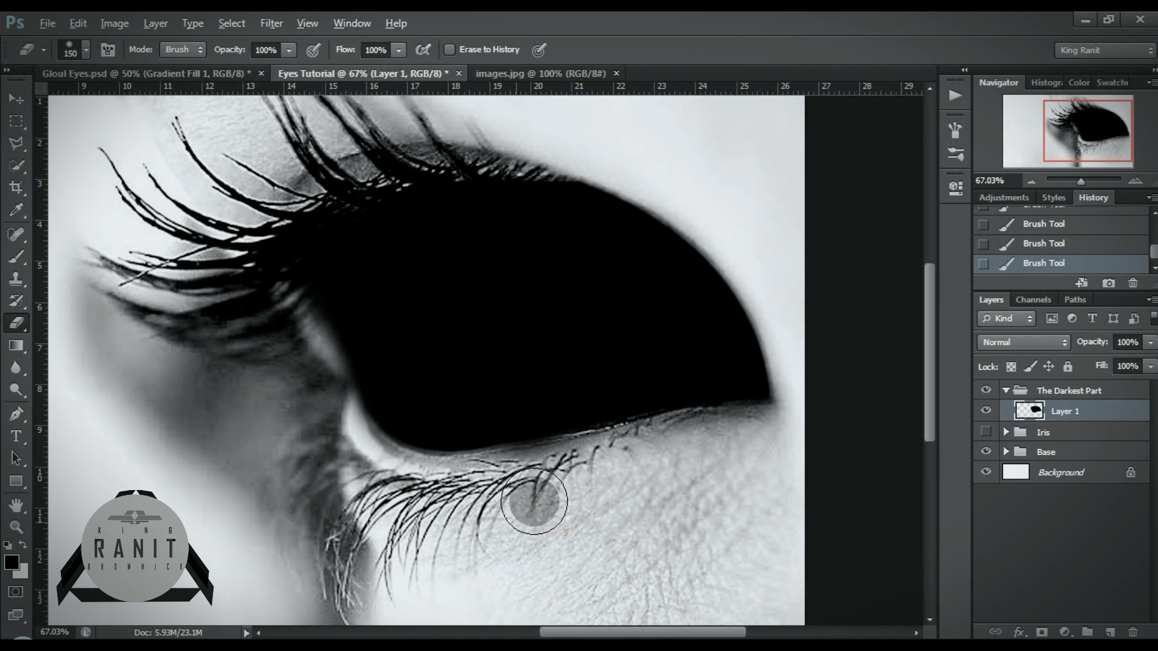
drag(693, 461, 728, 481)
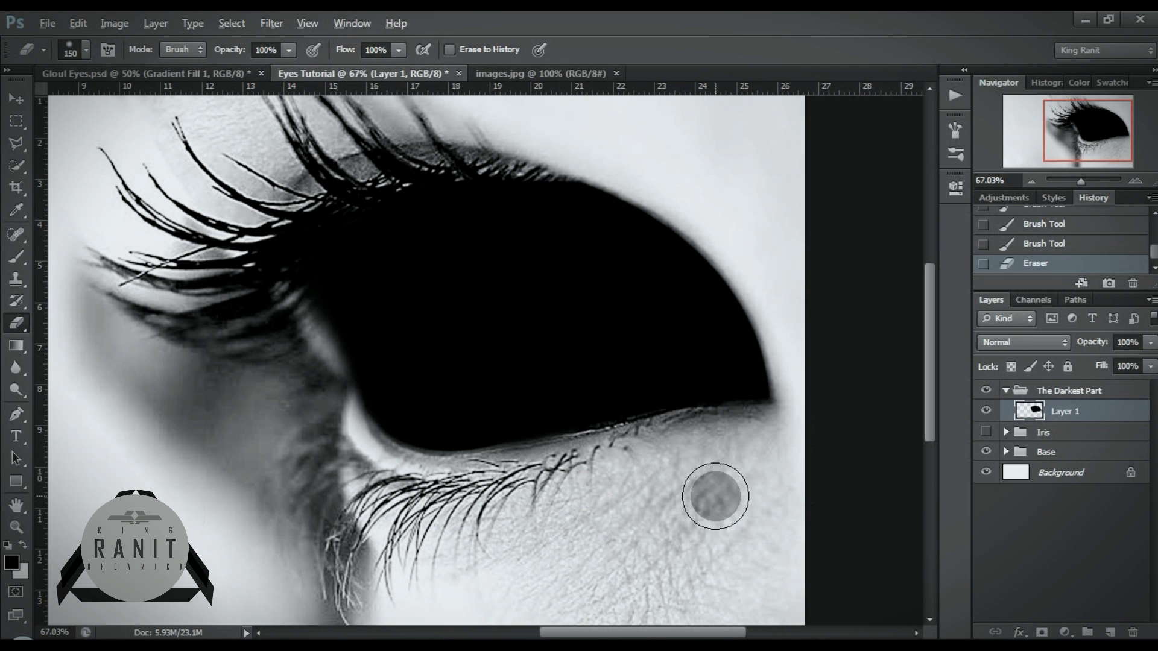
key(bracketleft)
key(bracketleft)
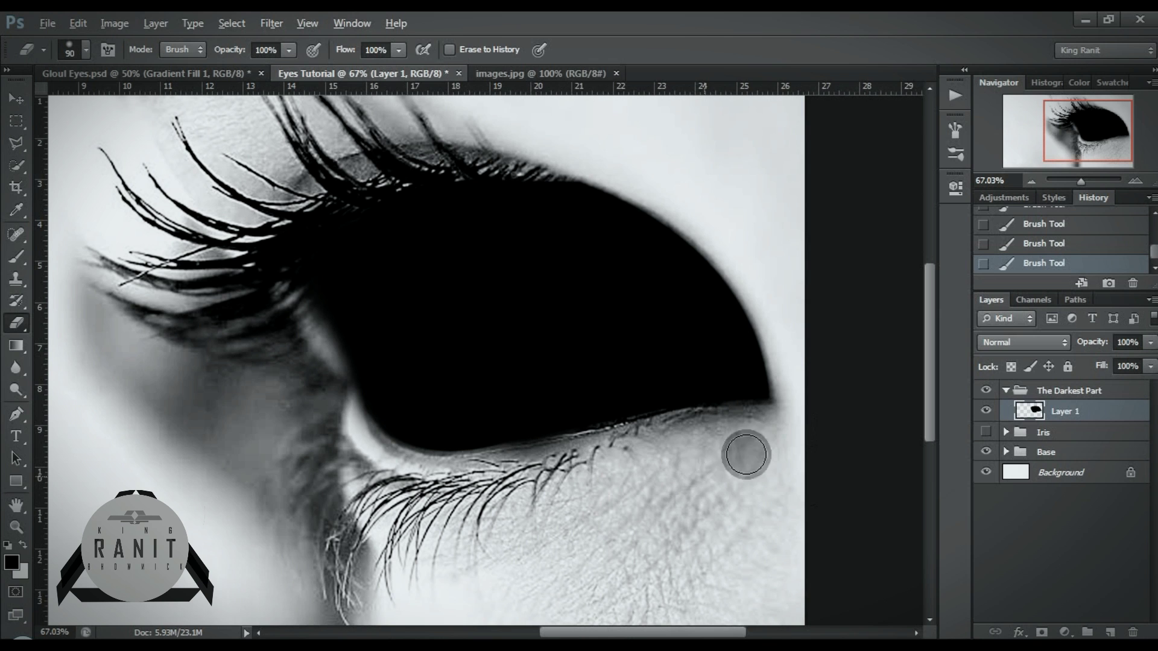
drag(460, 490, 398, 490)
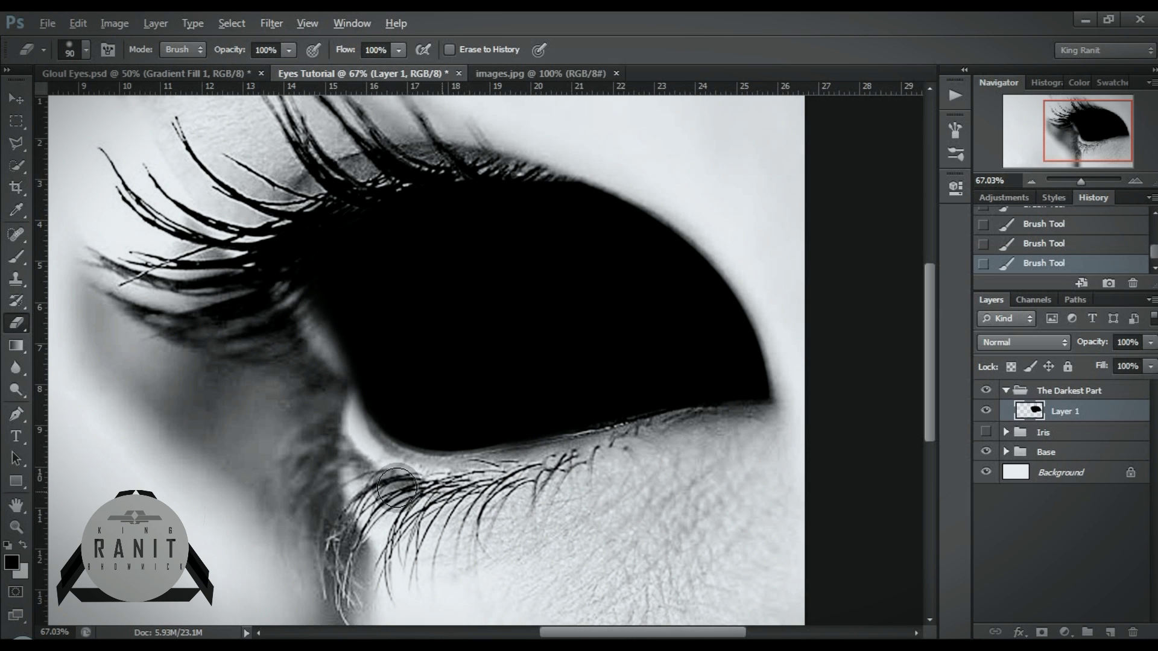
drag(1047, 301, 1032, 369)
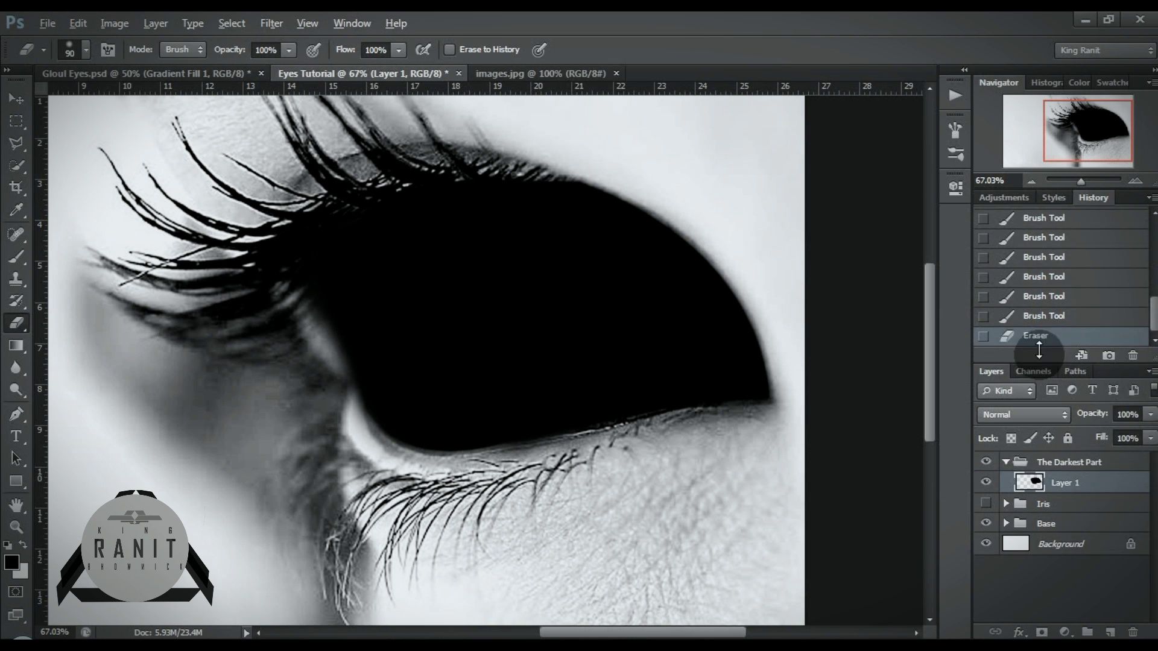
drag(423, 502, 541, 474)
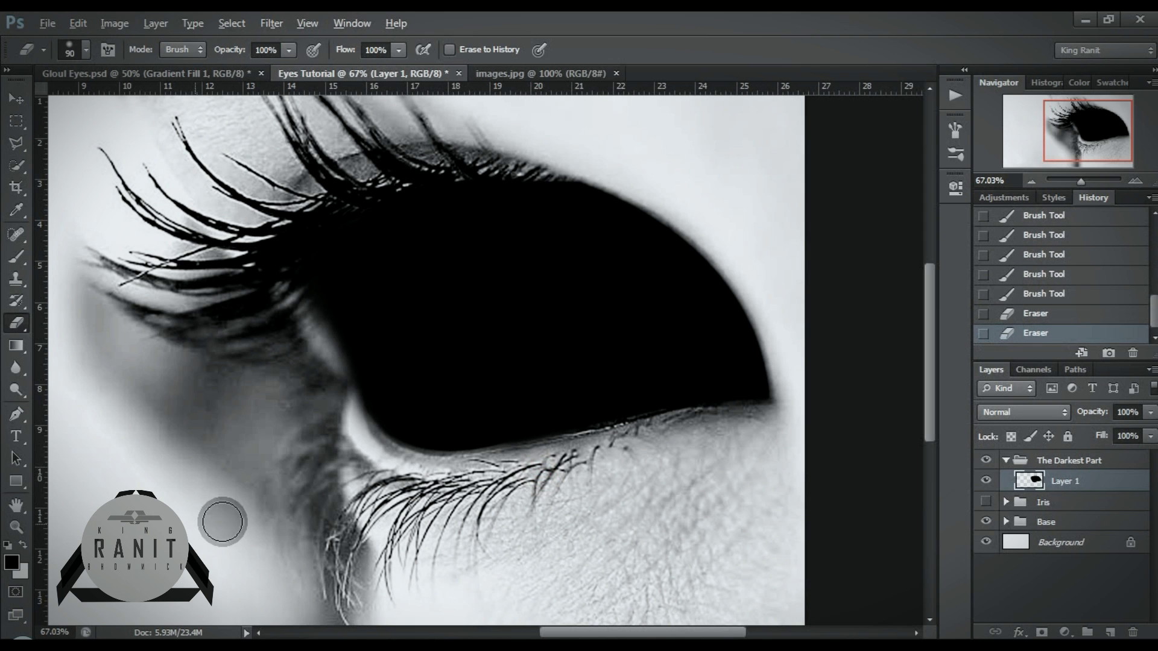
click(830, 457)
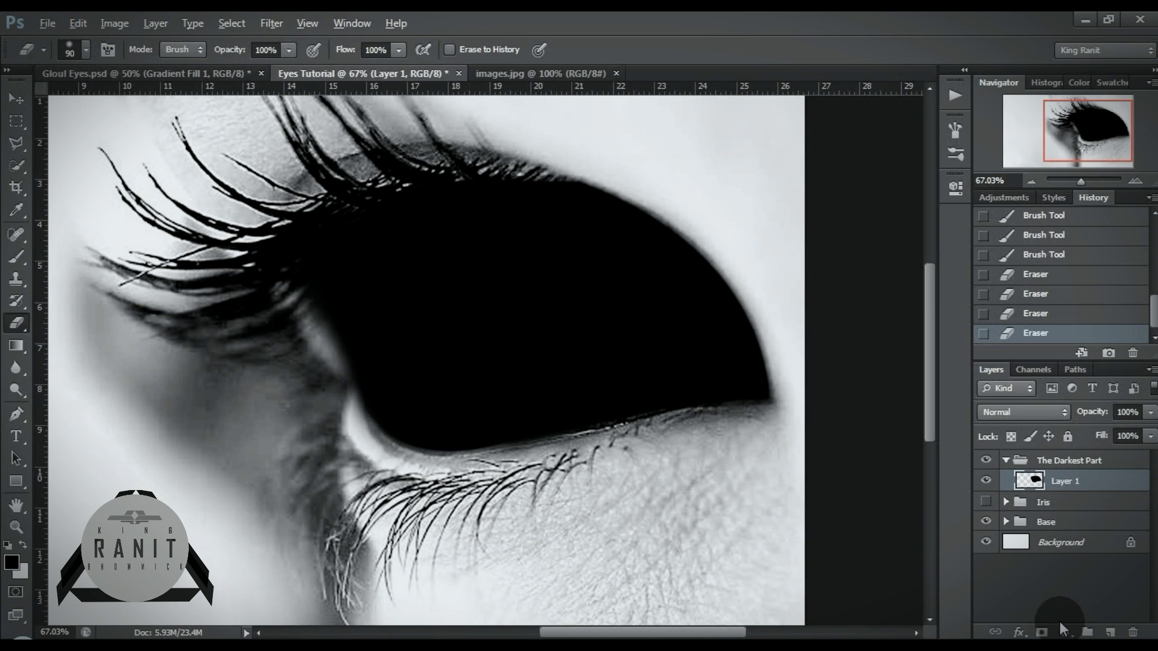
Hide the black layer and draw an elliptical marquee around the iris
click(986, 480)
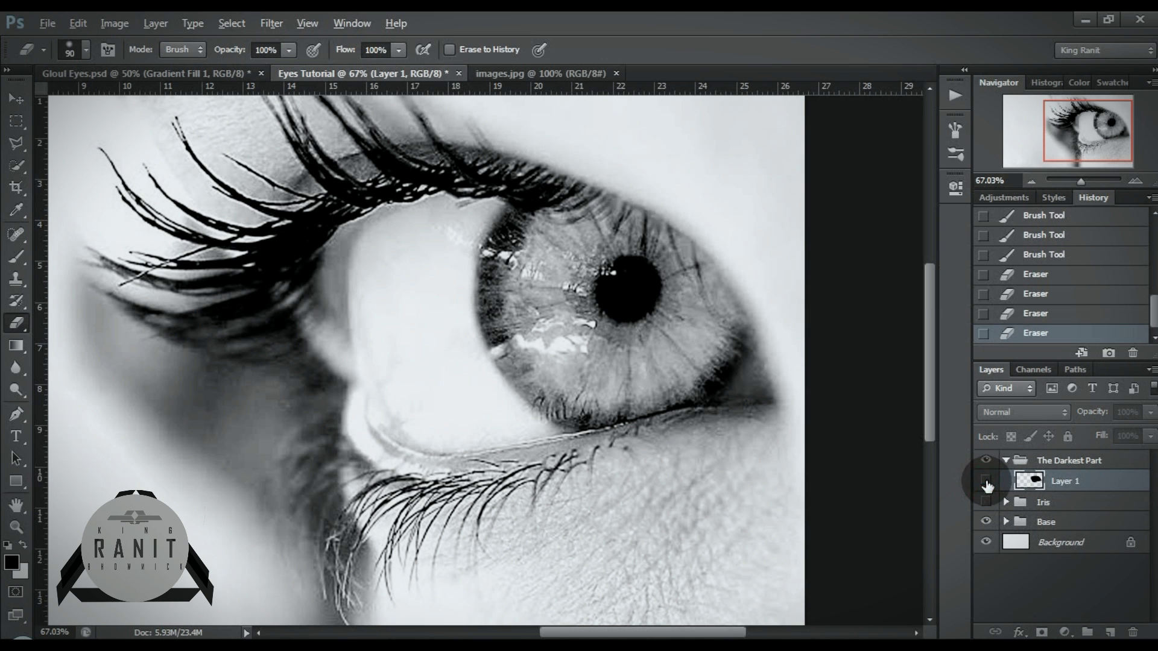
click(17, 120)
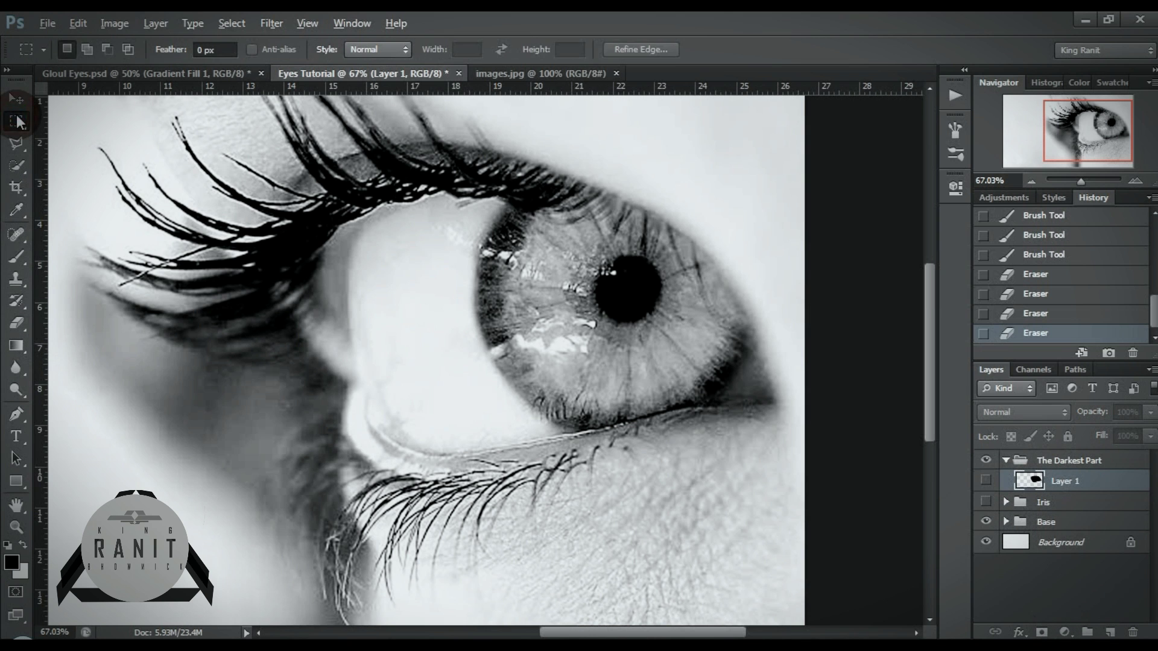
drag(18, 122, 47, 130)
click(57, 142)
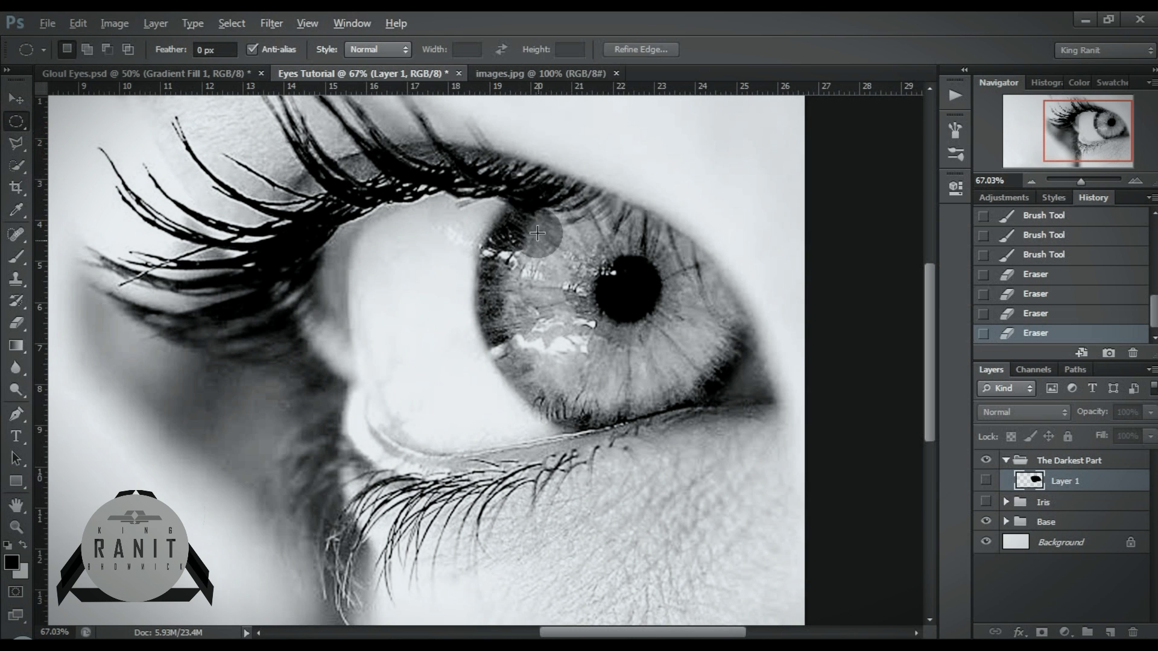
drag(498, 201, 739, 435)
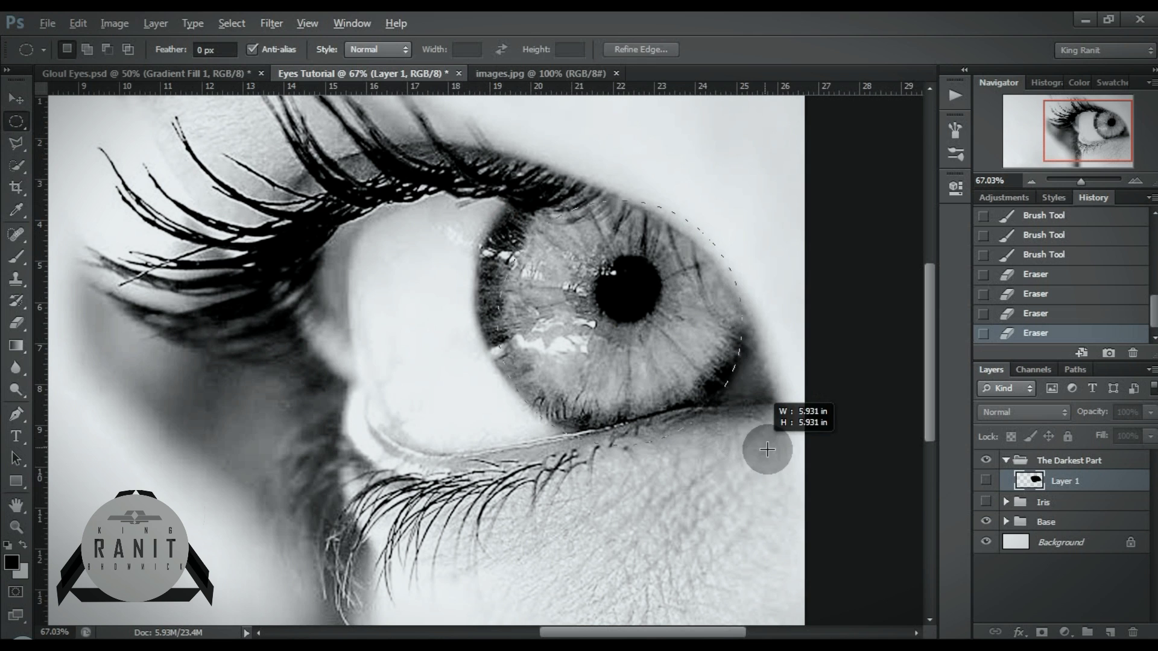
drag(738, 434, 755, 458)
Deselect and redraw the circular selection from the iris centre
click(16, 98)
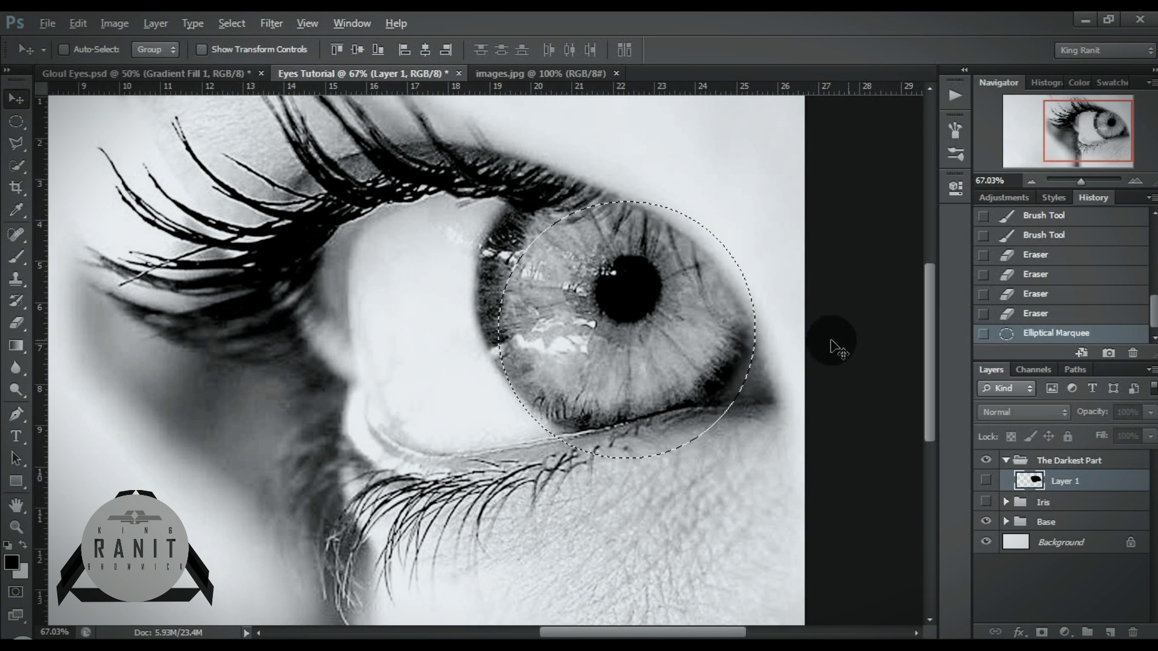
key(ctrl+d)
click(17, 120)
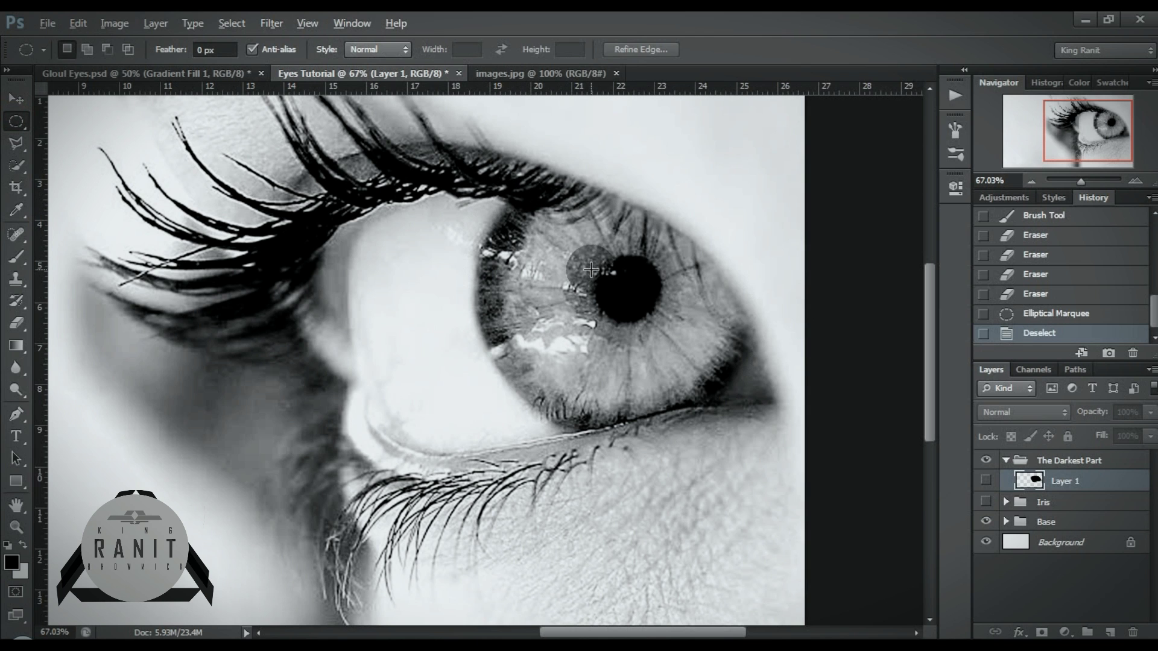
drag(590, 268, 771, 452)
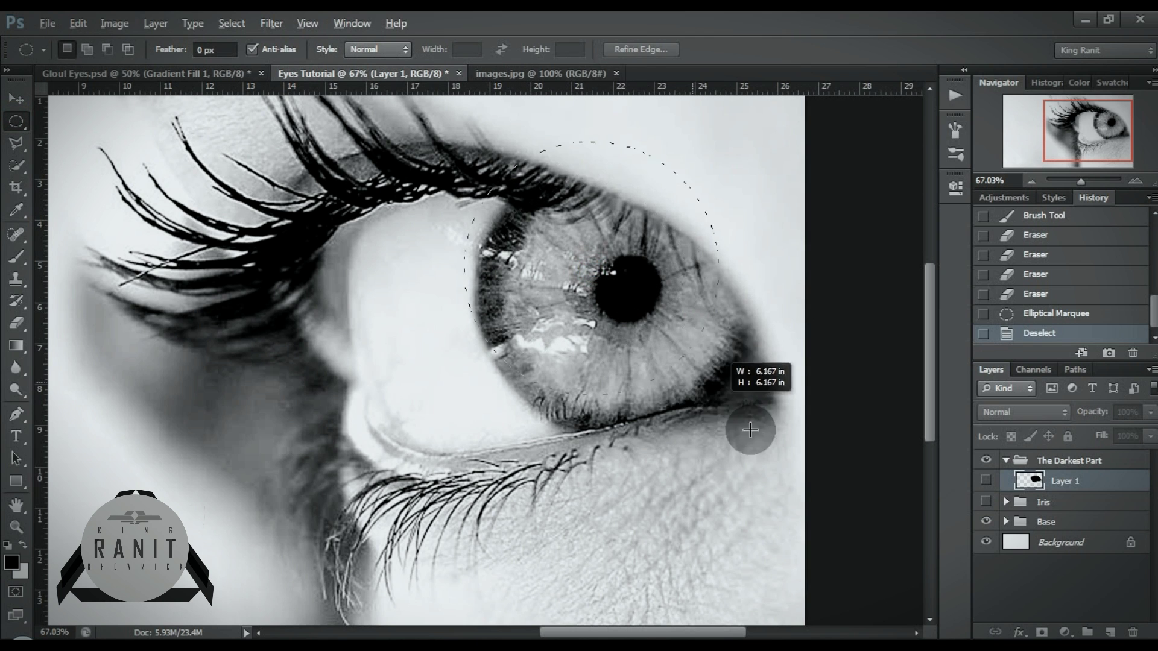
drag(772, 452, 758, 434)
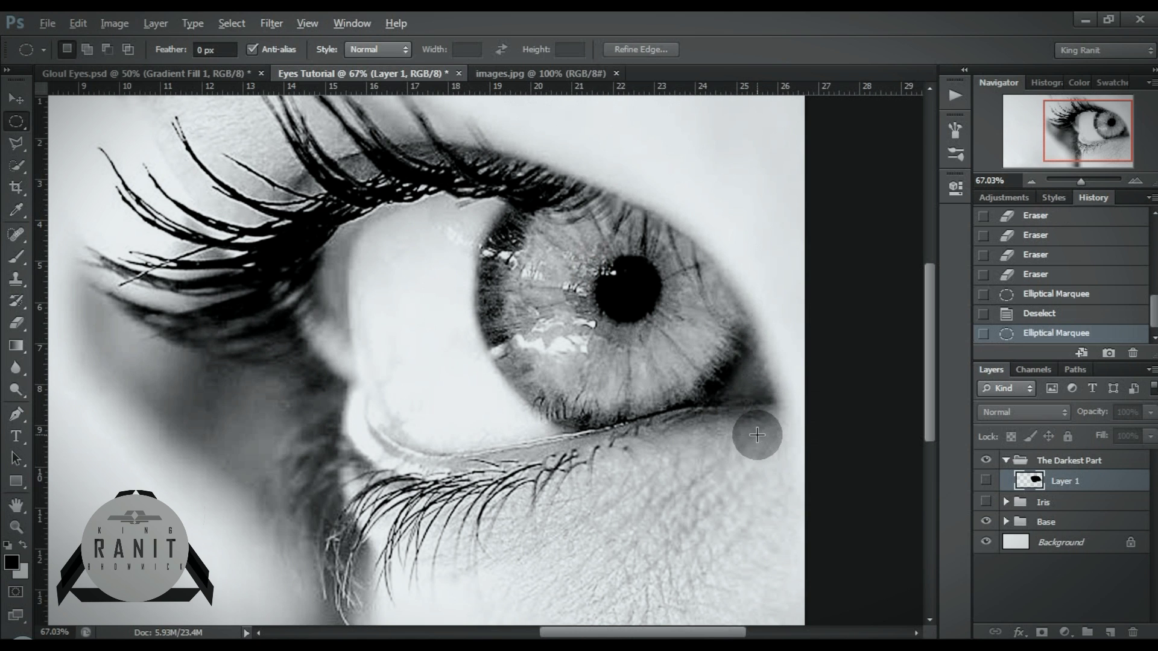
Transform the selection, shrinking, narrowing and nudging it left to hug the iris, then commit
right_click(649, 328)
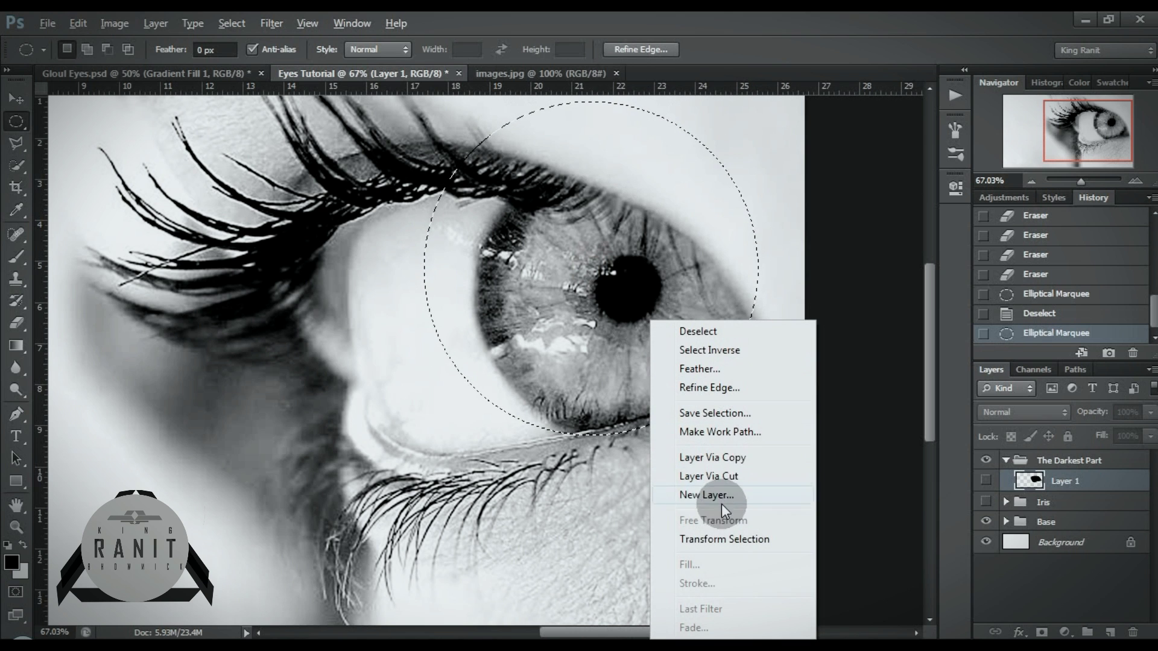
click(723, 539)
drag(594, 156, 628, 205)
mouse_move(775, 145)
mouse_down()
mouse_move(712, 228)
mouse_move(732, 196)
mouse_up()
drag(778, 124, 708, 183)
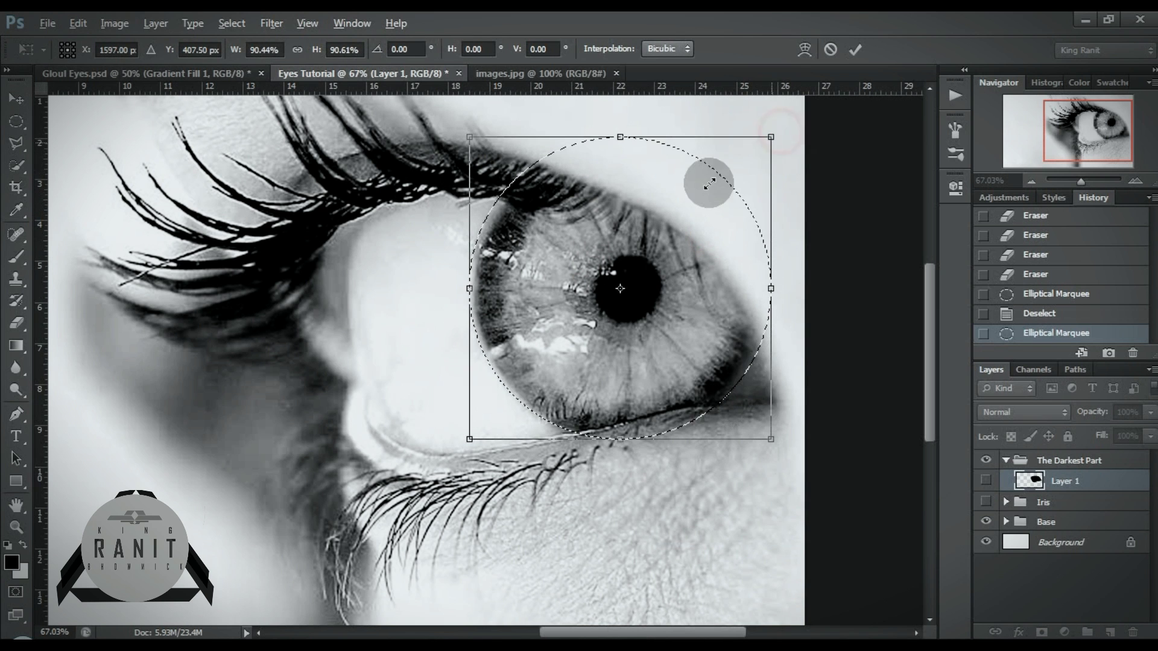
drag(770, 140, 749, 155)
drag(685, 207, 683, 197)
key(Left)
key(Left)
key(Left)
key(Left)
key(Left)
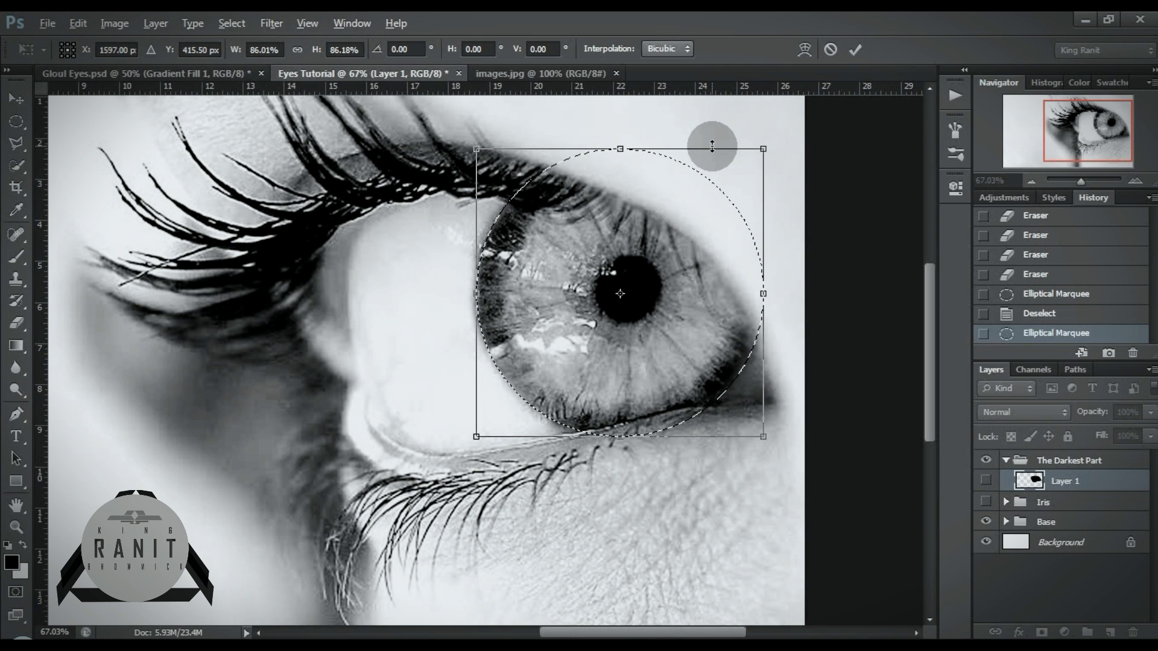
drag(763, 294, 757, 293)
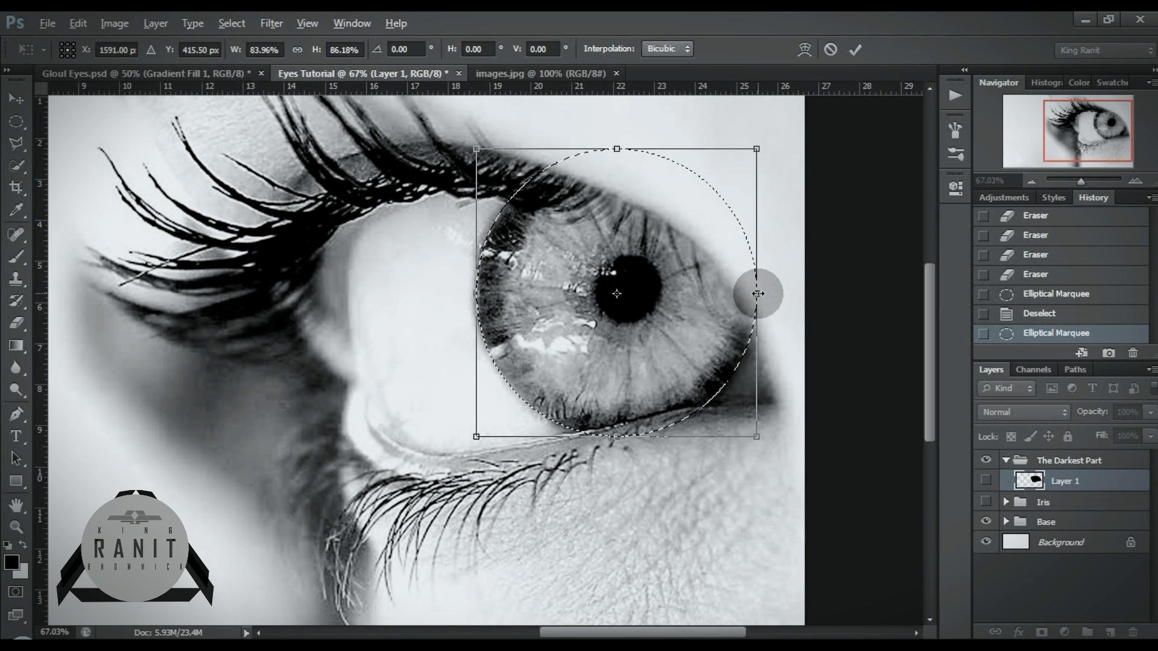
key(Left)
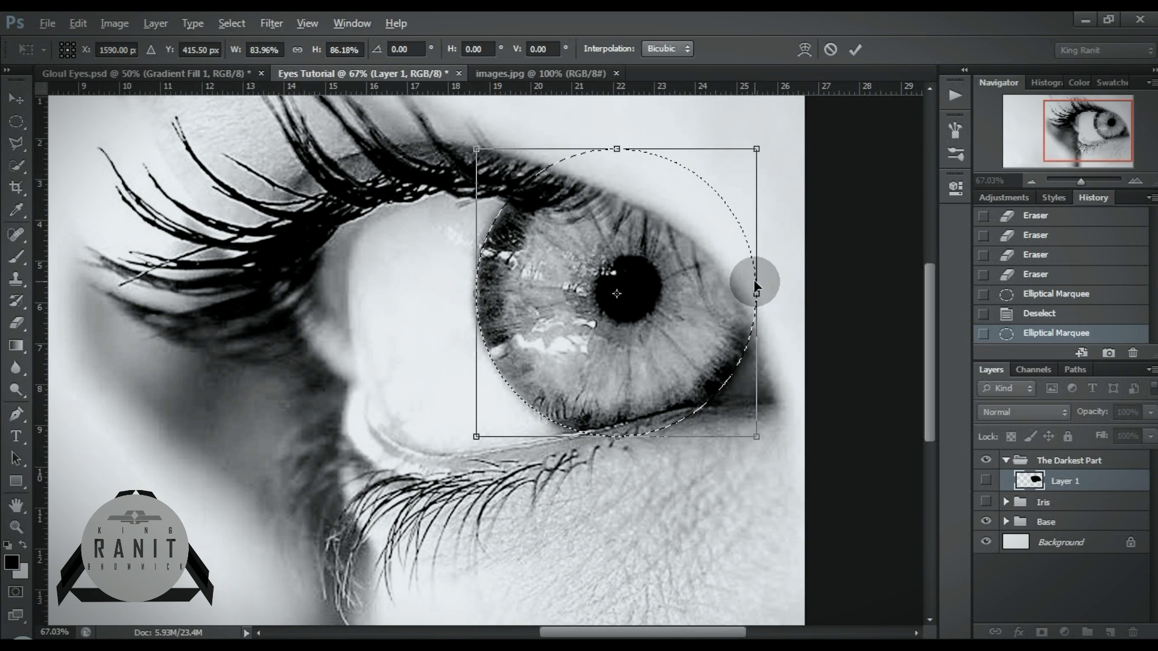
key(Return)
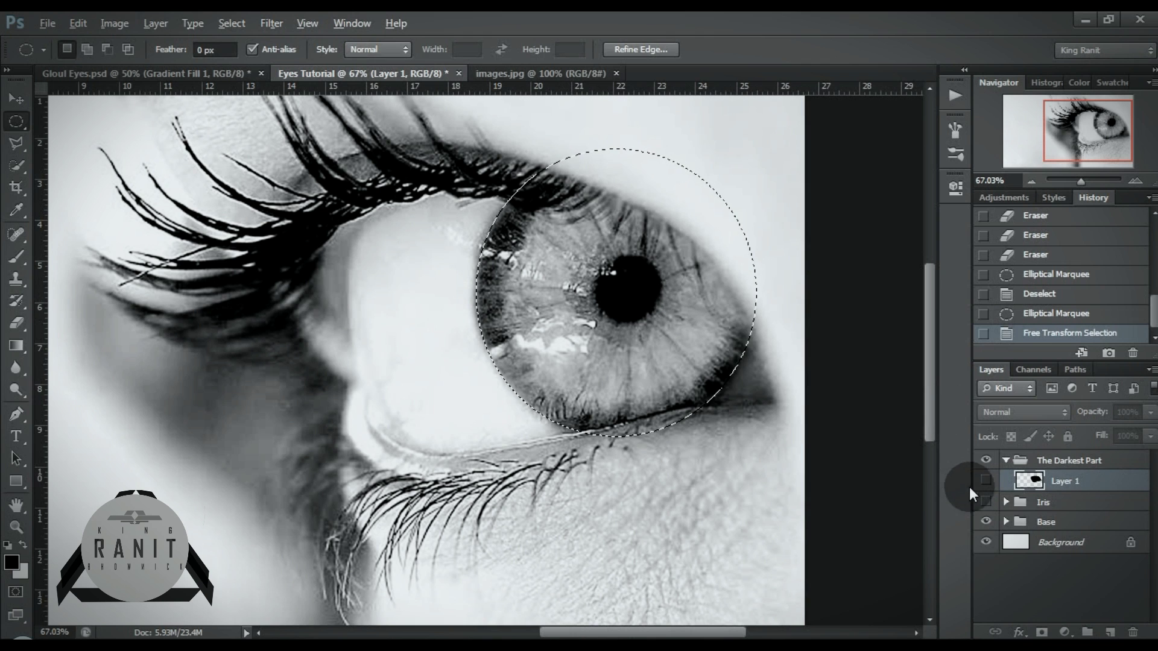
Show Layer 1 and clear its black fill inside the iris, then undo the clear
click(985, 480)
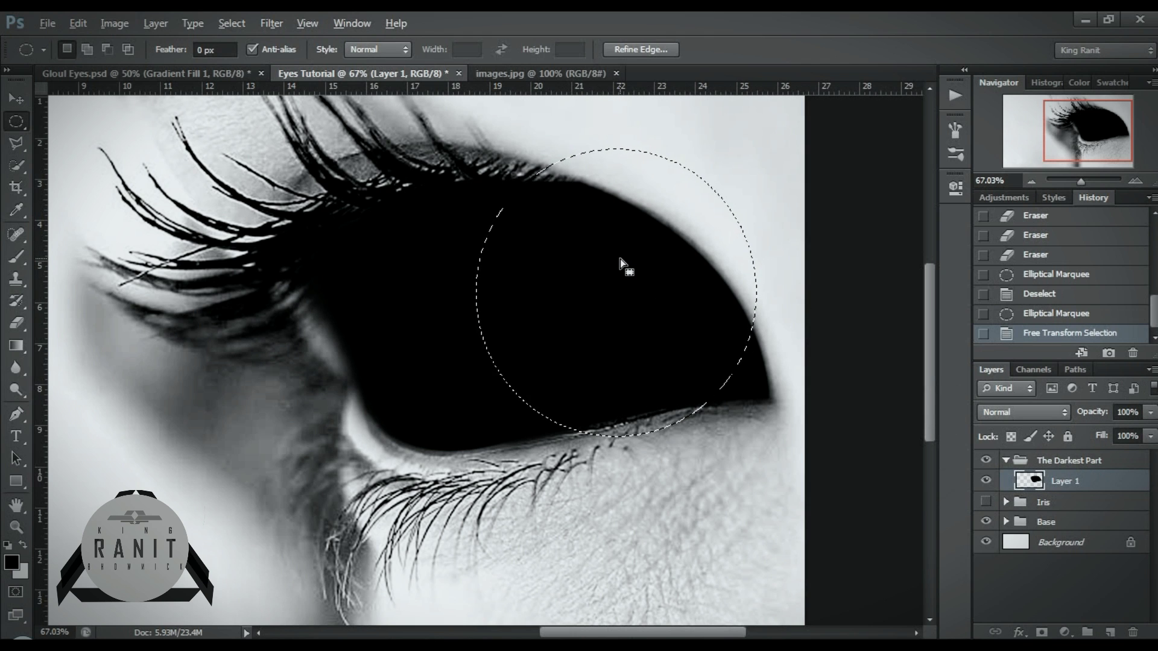
key(Delete)
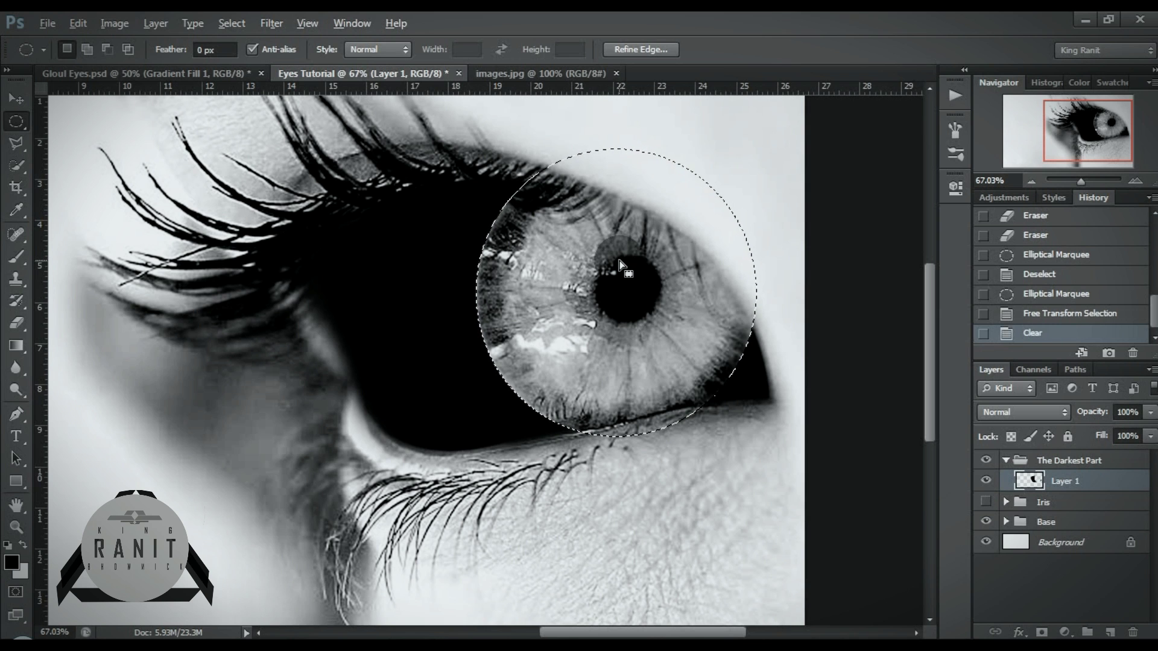
key(ctrl+d)
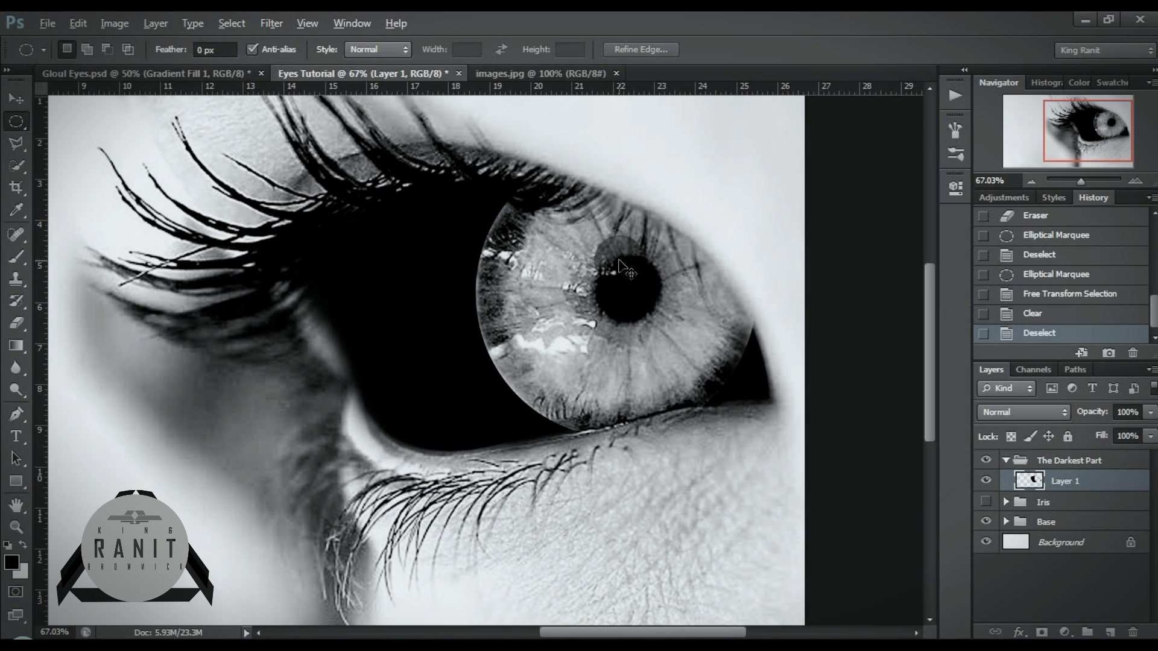
key(ctrl+z)
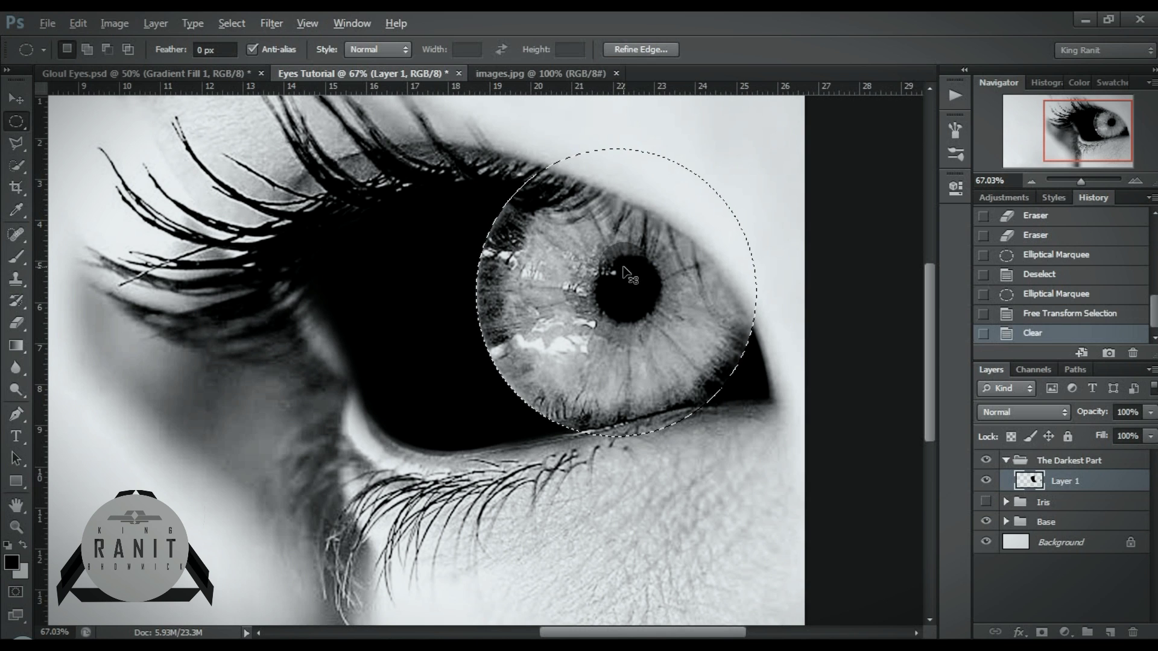
key(ctrl+d)
key(ctrl+z)
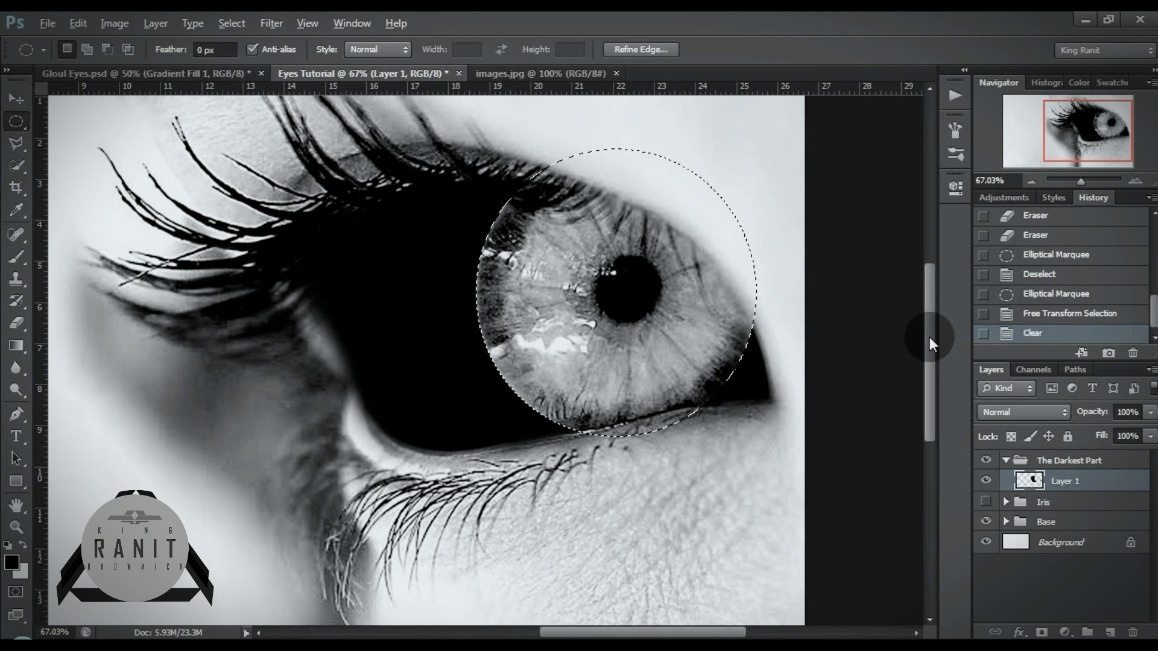
key(ctrl+z)
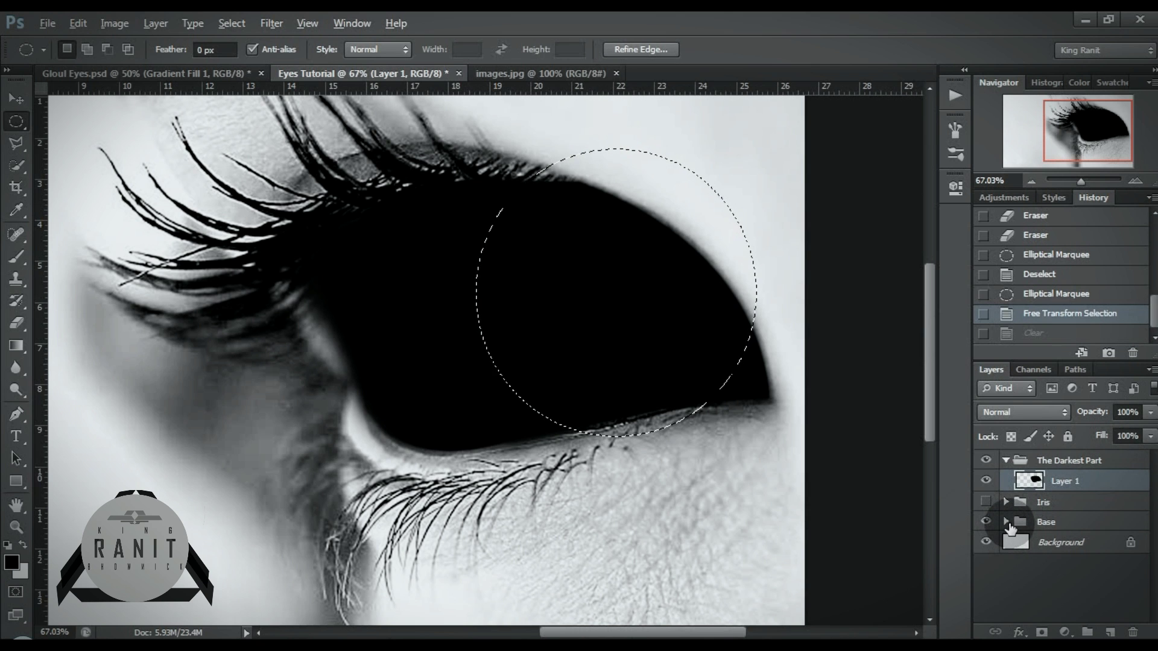
Expand the Base group, make Eyes active, and hide Layer 1
click(1006, 522)
click(1085, 565)
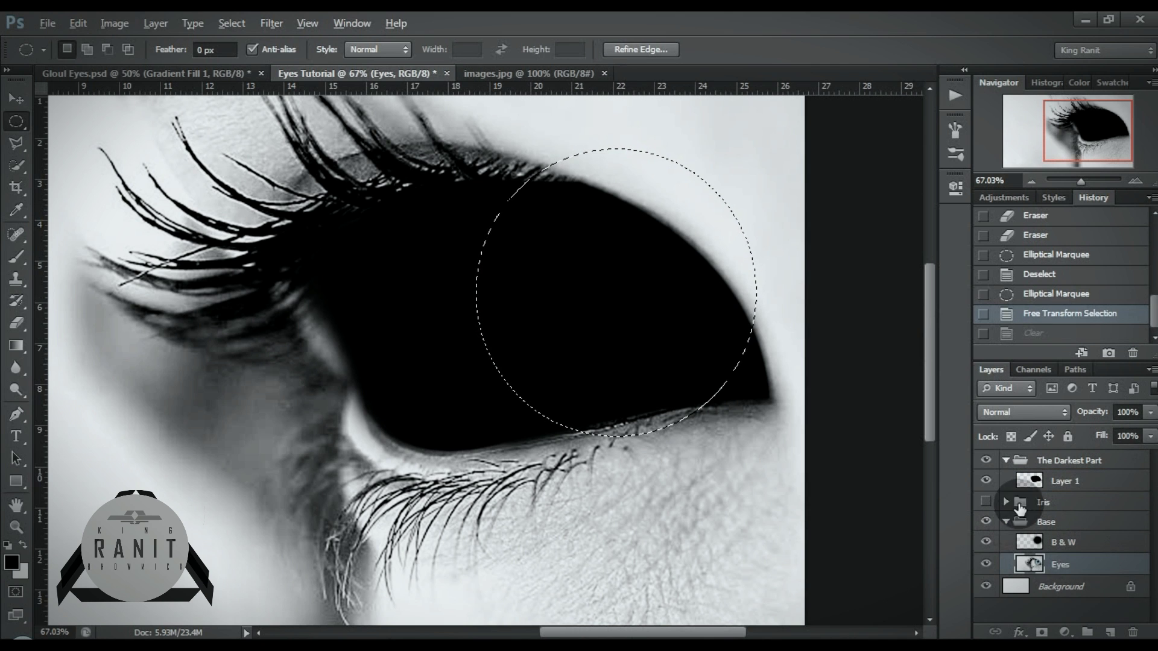
click(985, 480)
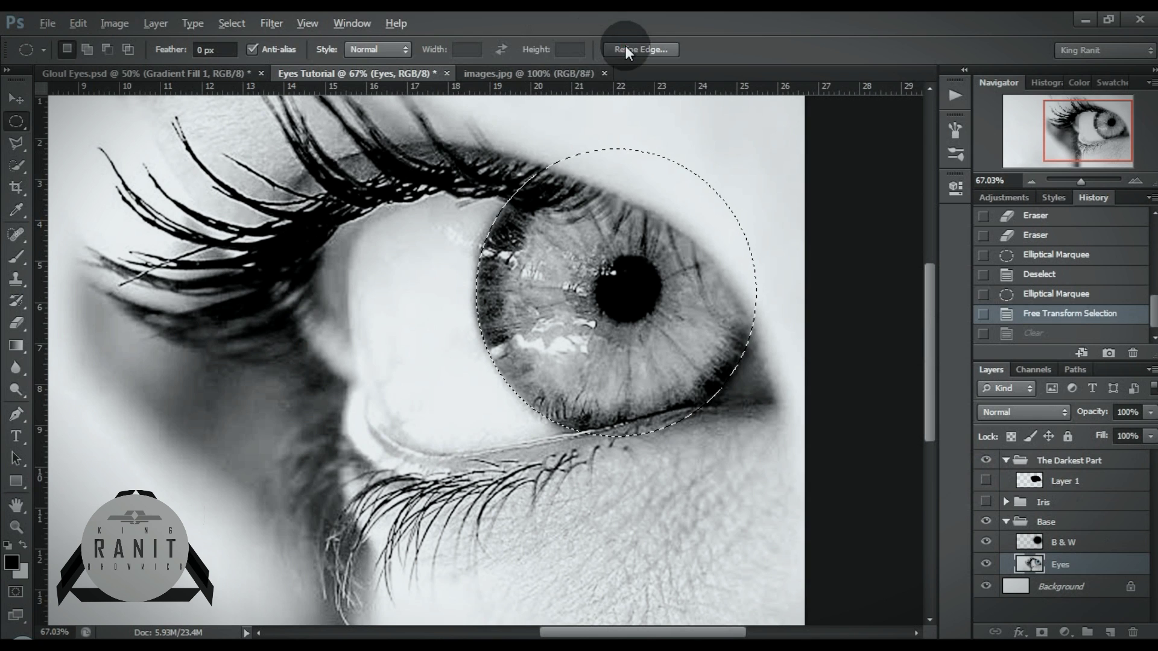
Refine the iris selection edge with Smooth 27 and Shift Edge -12%
click(626, 51)
mouse_move(929, 204)
mouse_down()
mouse_move(956, 205)
mouse_move(942, 205)
mouse_up()
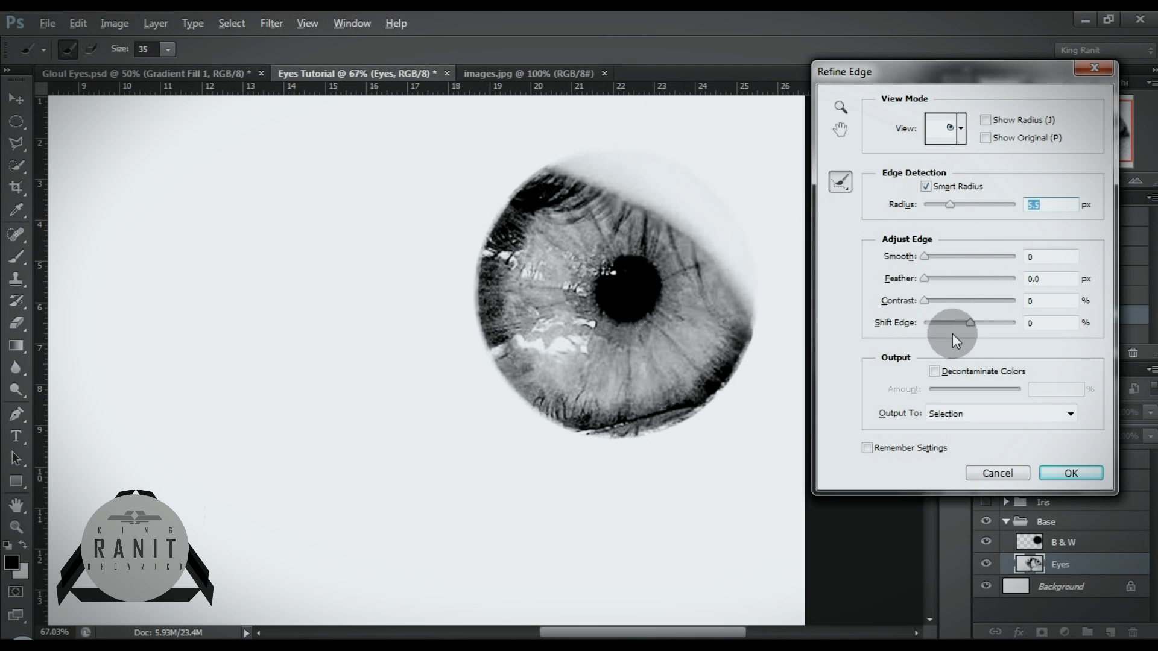
drag(940, 257, 949, 257)
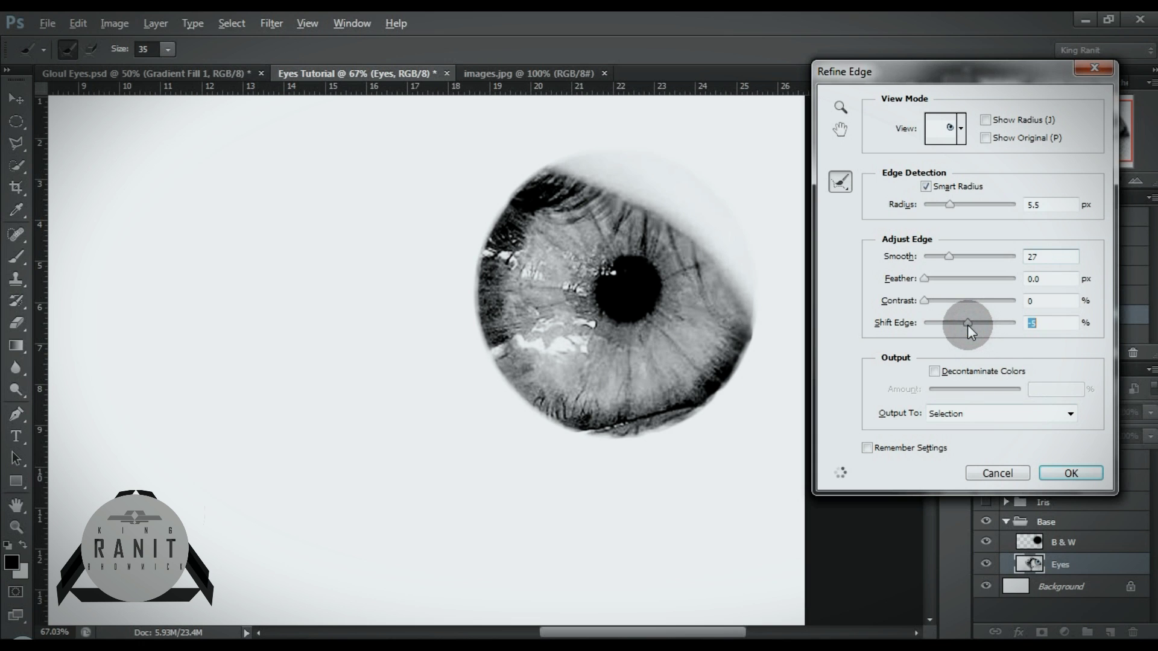
drag(967, 325, 966, 325)
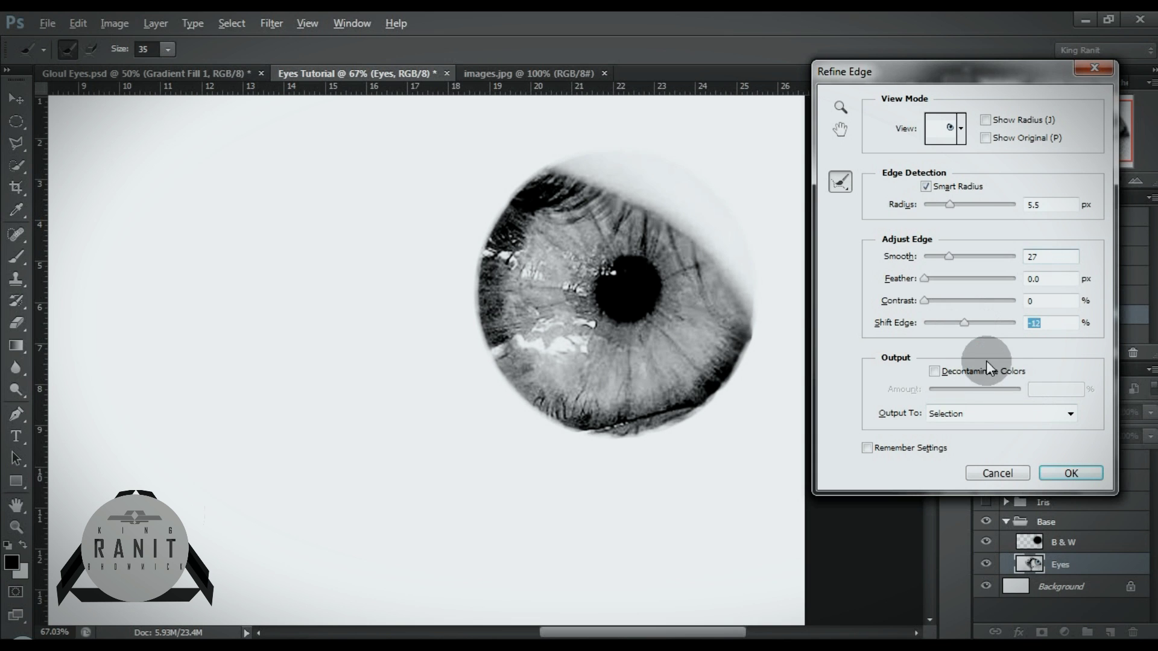
click(1061, 473)
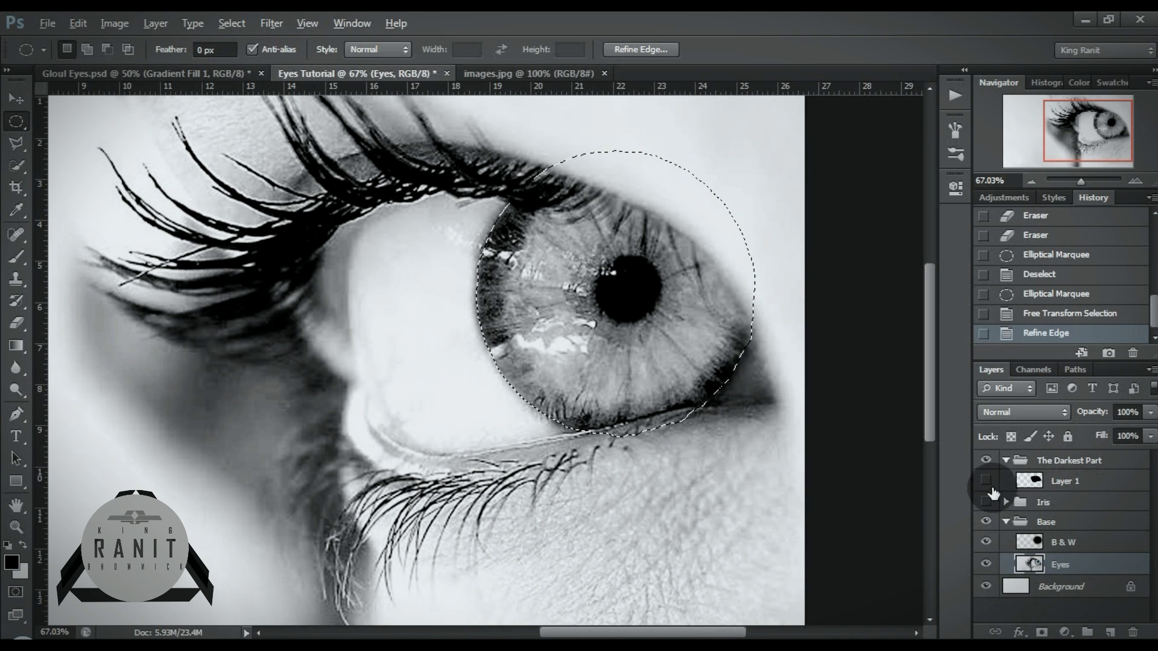
Show Layer 1, clear its black fill inside the iris, and deselect
click(1092, 481)
click(985, 480)
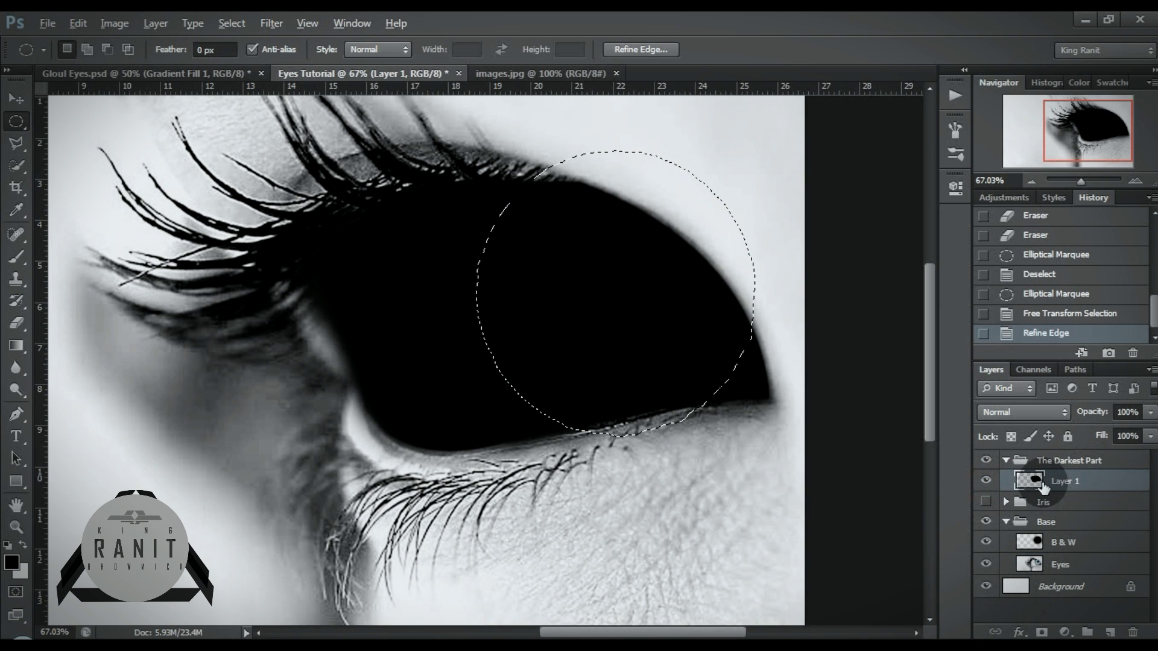
key(Delete)
key(ctrl+d)
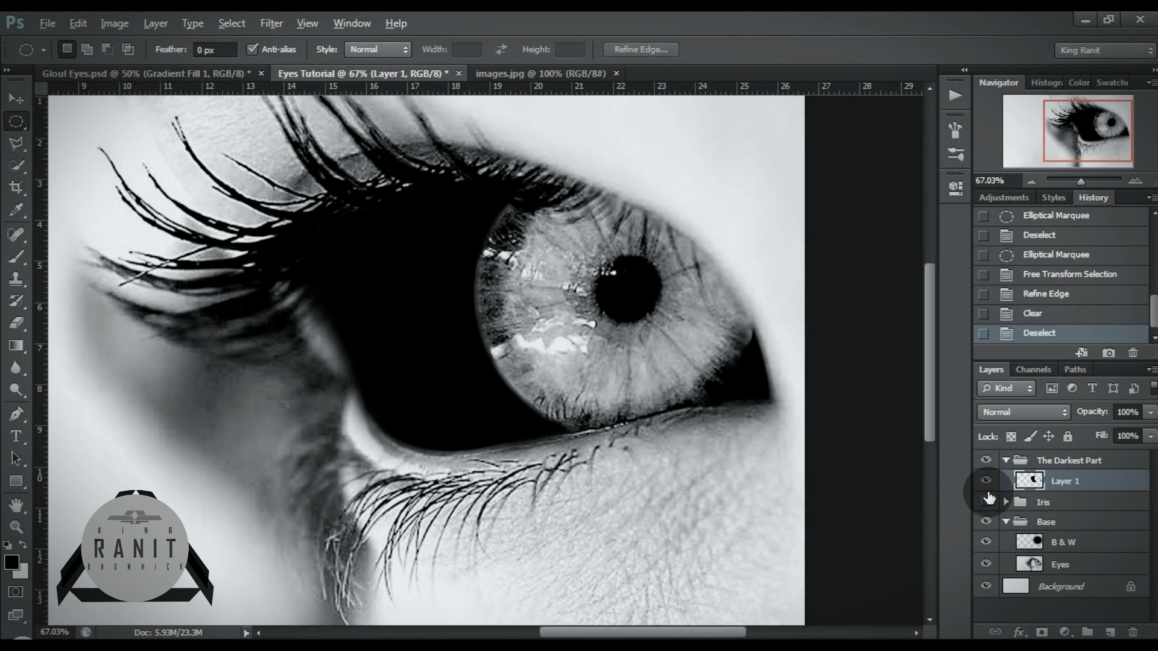
Collapse The Darkest Part and Base groups, then show and expand the Iris group
click(1005, 460)
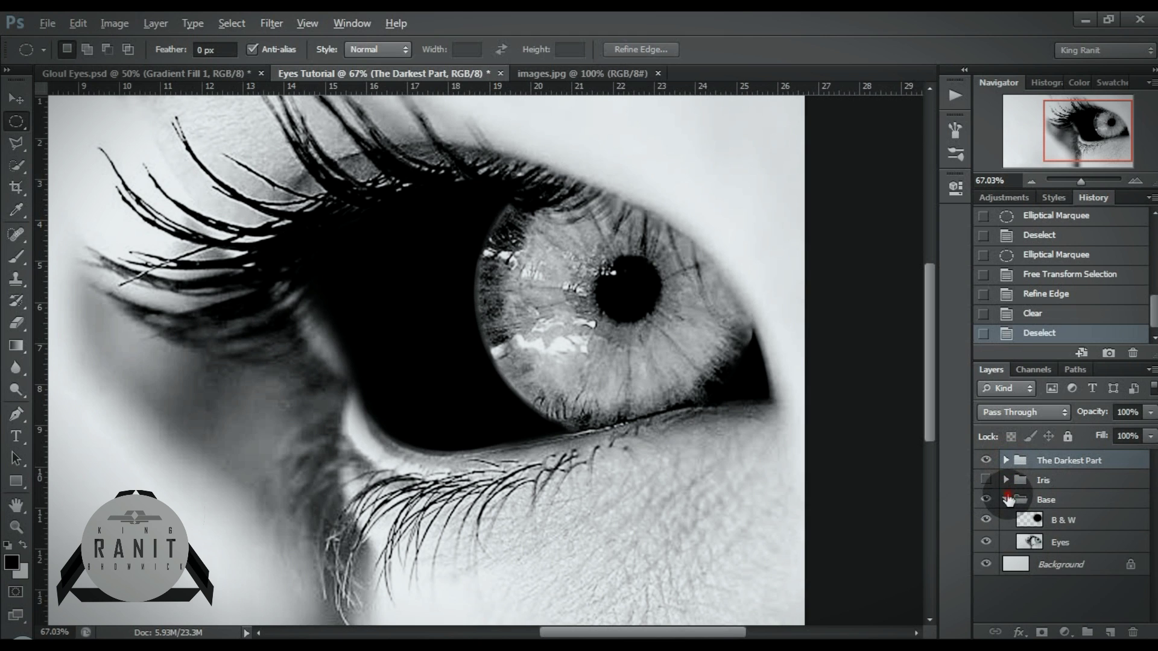
click(1008, 499)
click(1084, 569)
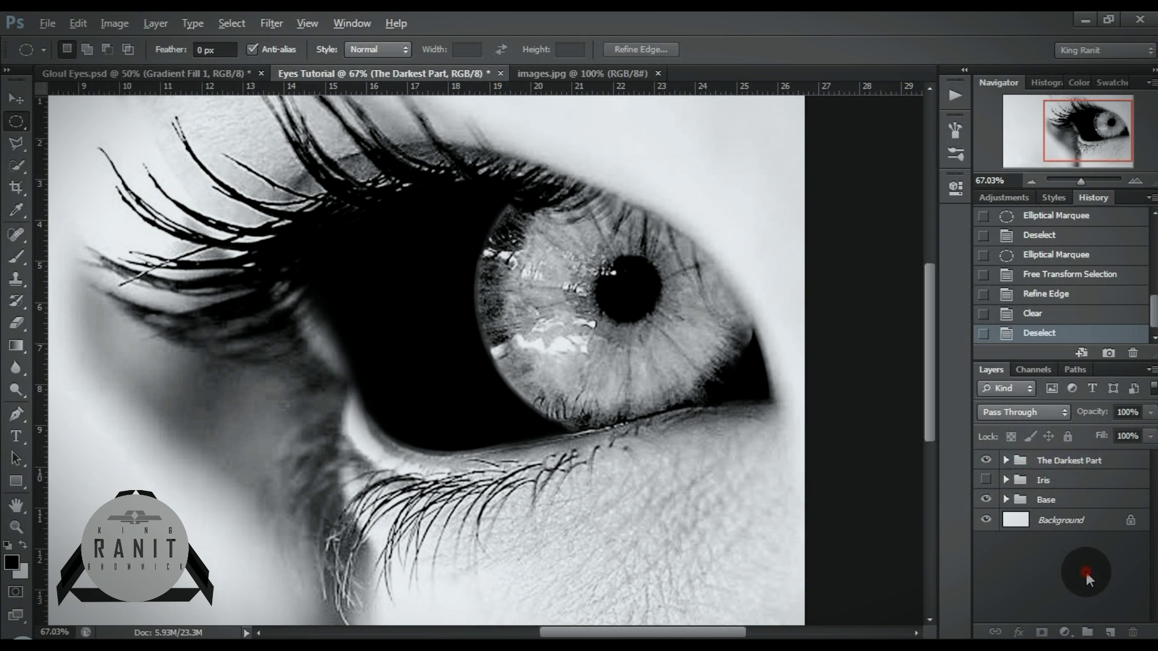
click(986, 481)
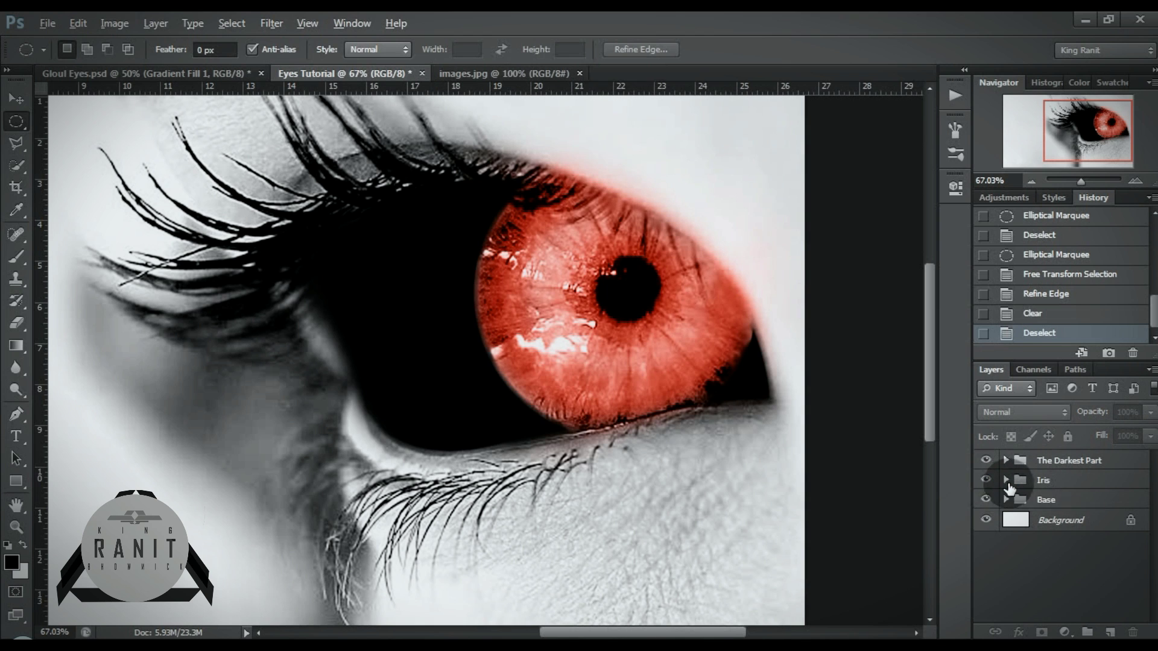
click(1006, 480)
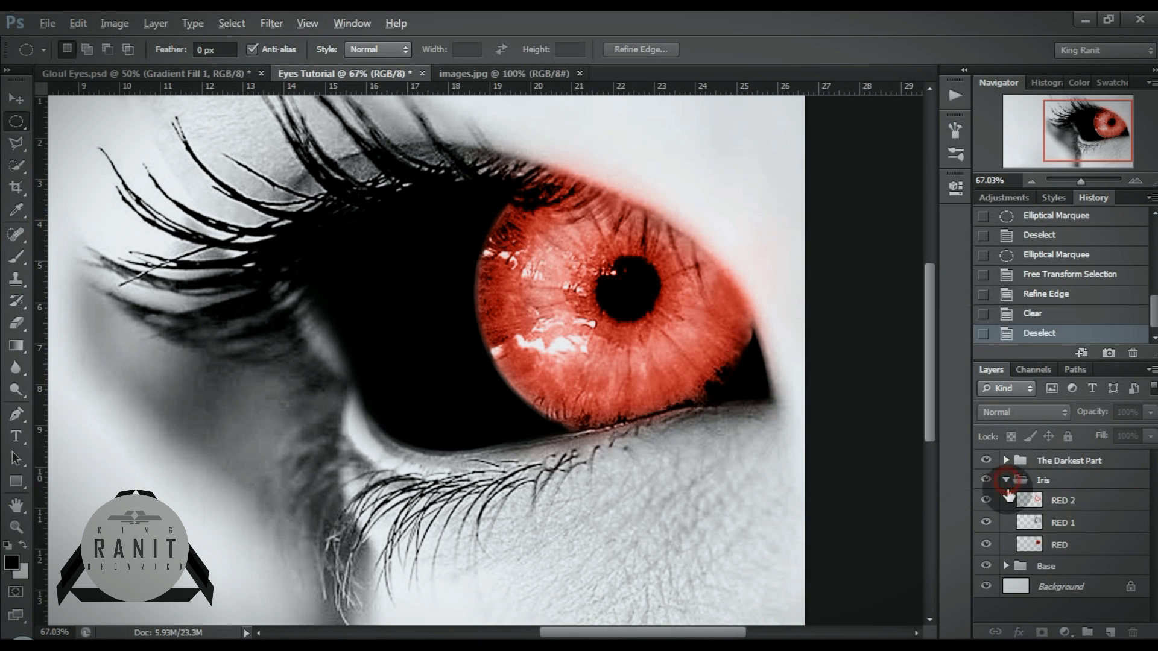
Erase the red spill above the iris on the RED 2, RED 1 and RED layers
click(1086, 500)
click(17, 322)
mouse_move(763, 175)
mouse_down()
mouse_move(761, 274)
mouse_move(657, 187)
mouse_move(558, 150)
mouse_move(431, 137)
mouse_up()
click(1105, 529)
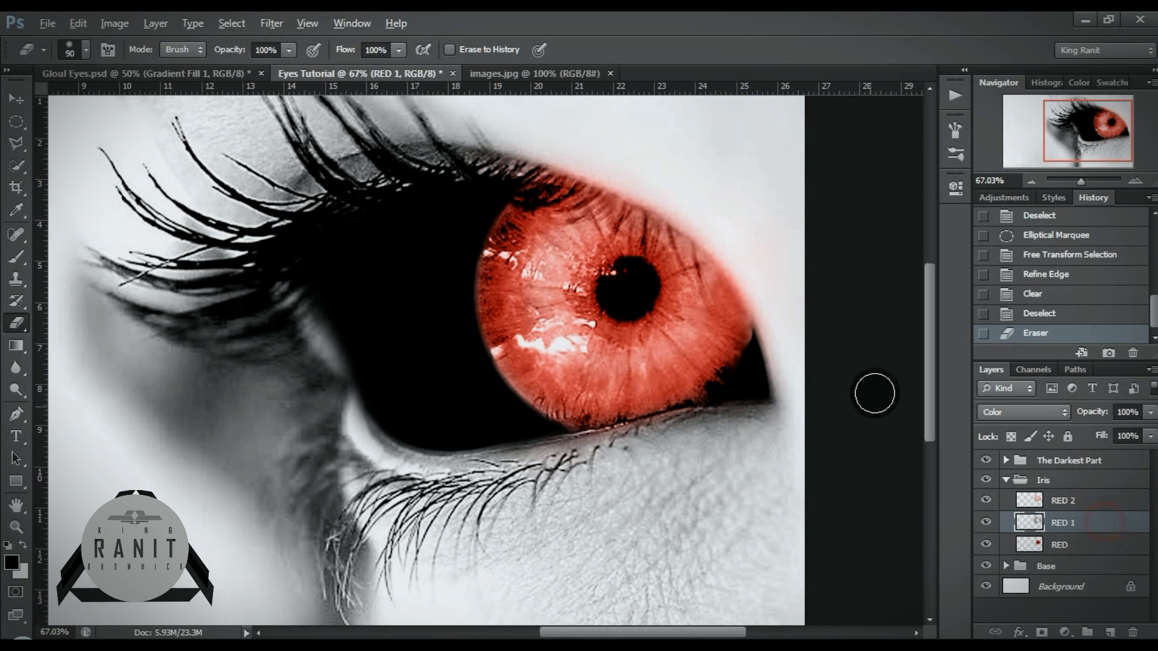
mouse_move(706, 222)
mouse_down()
mouse_move(664, 189)
mouse_move(561, 151)
mouse_up()
click(1093, 546)
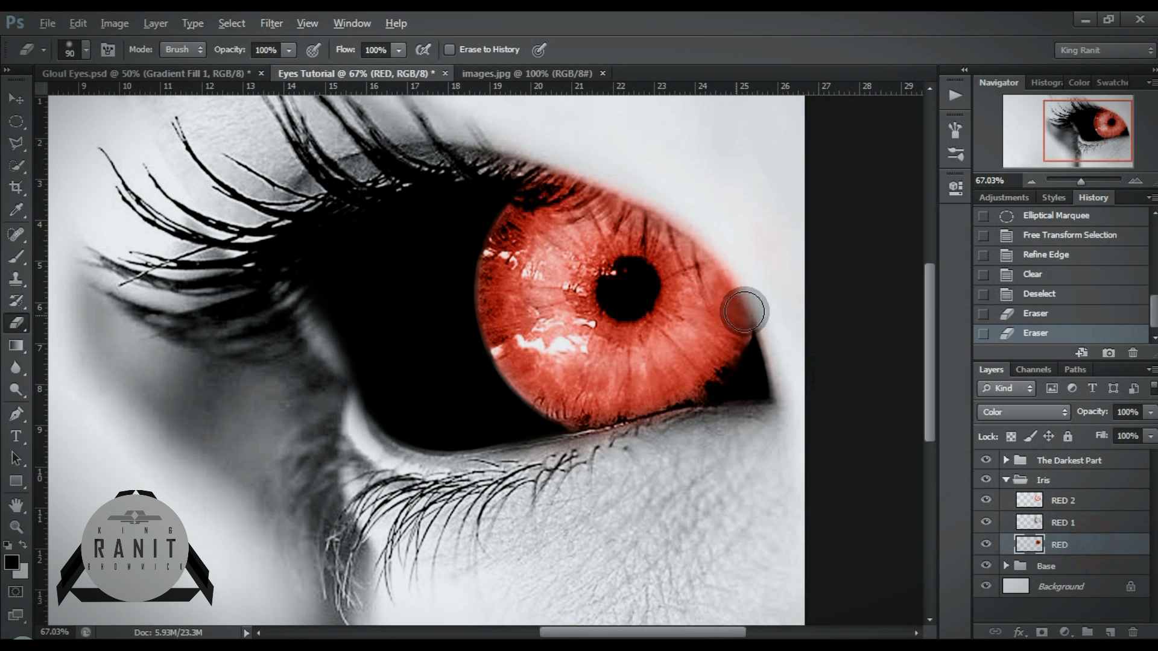
drag(619, 173, 529, 141)
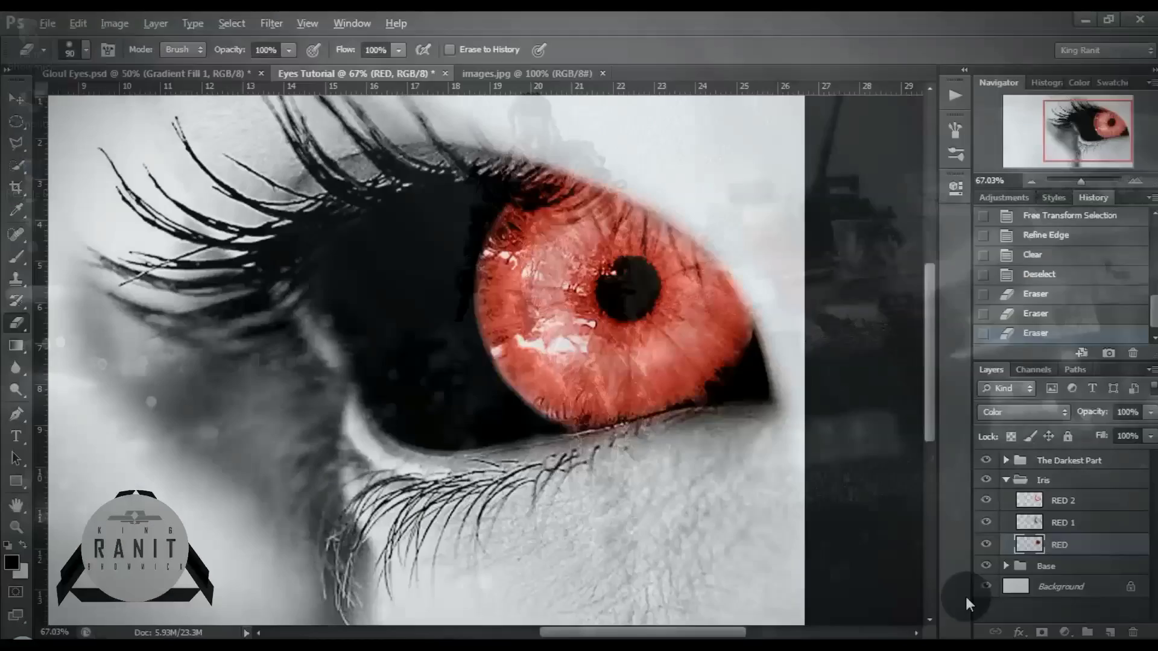
drag(985, 500, 989, 515)
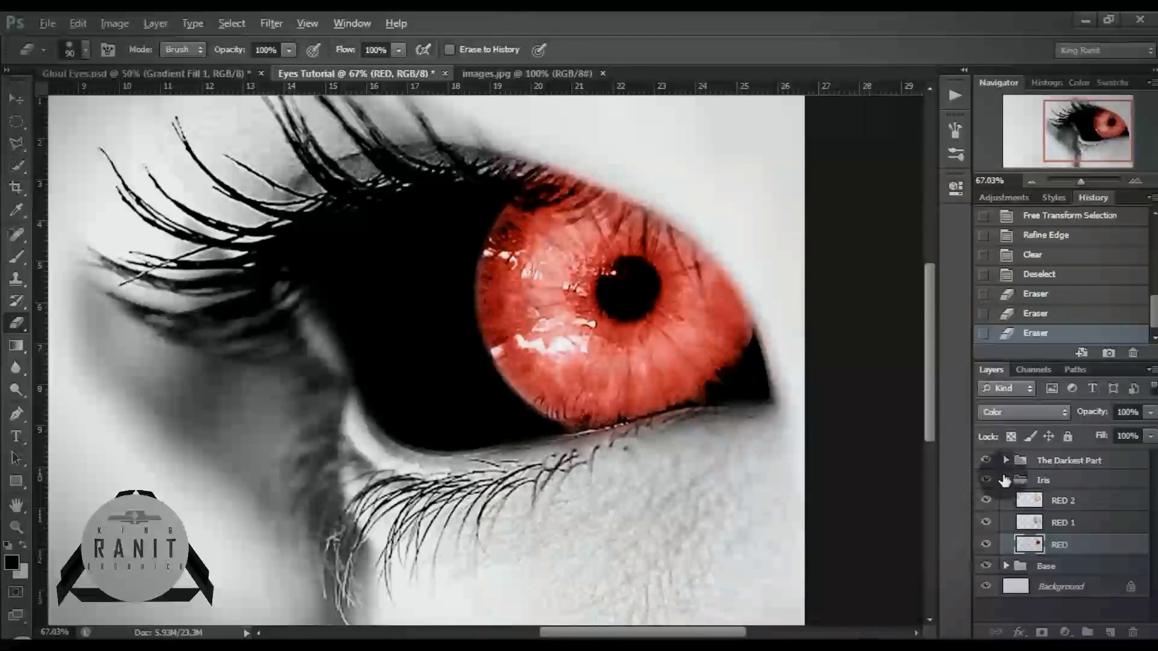
Collapse the Iris group and expand The Darkest Part group
click(1005, 480)
click(1006, 480)
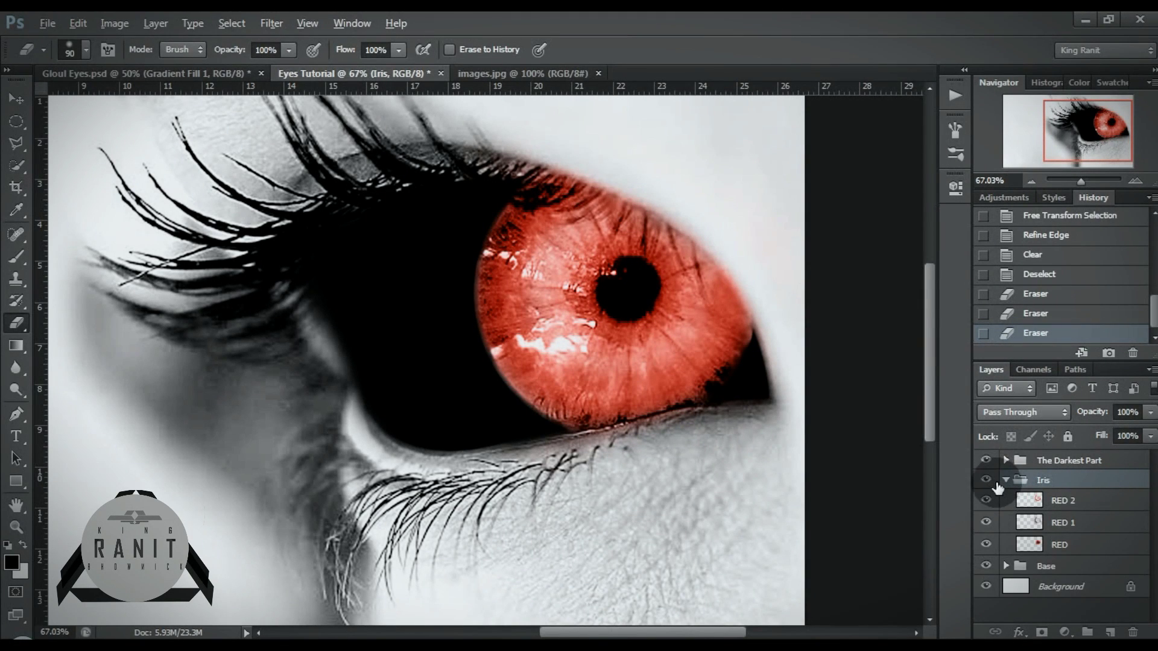
click(1006, 480)
click(1006, 460)
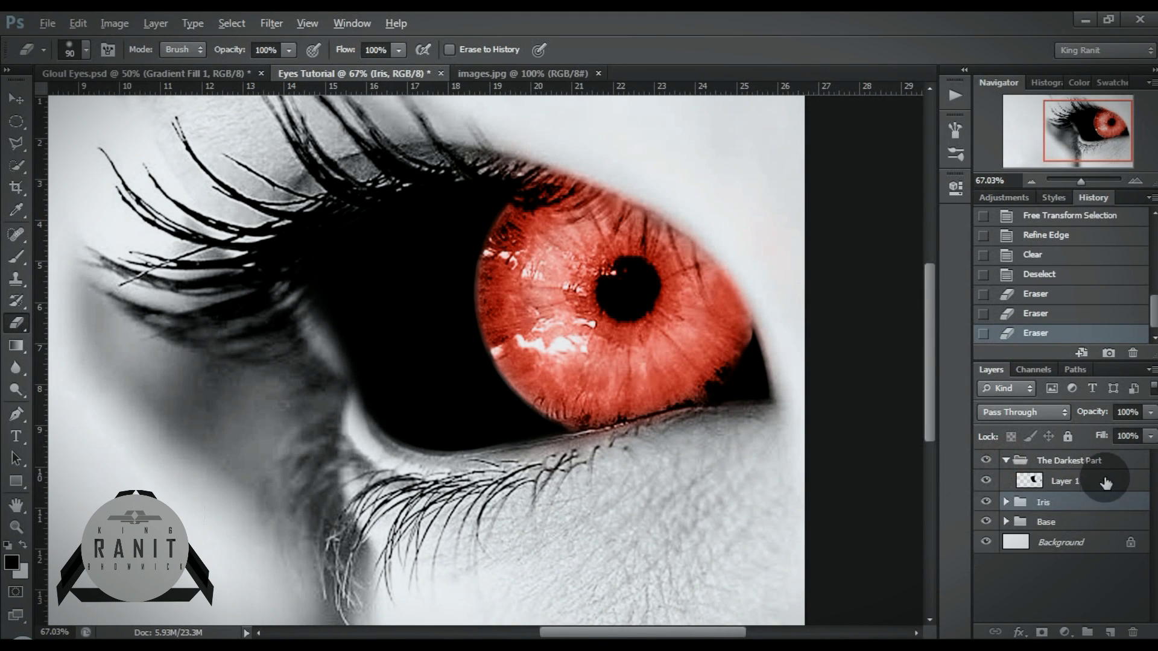
Rename Layer 1 to 'Black', correcting a typo
double_click(1070, 481)
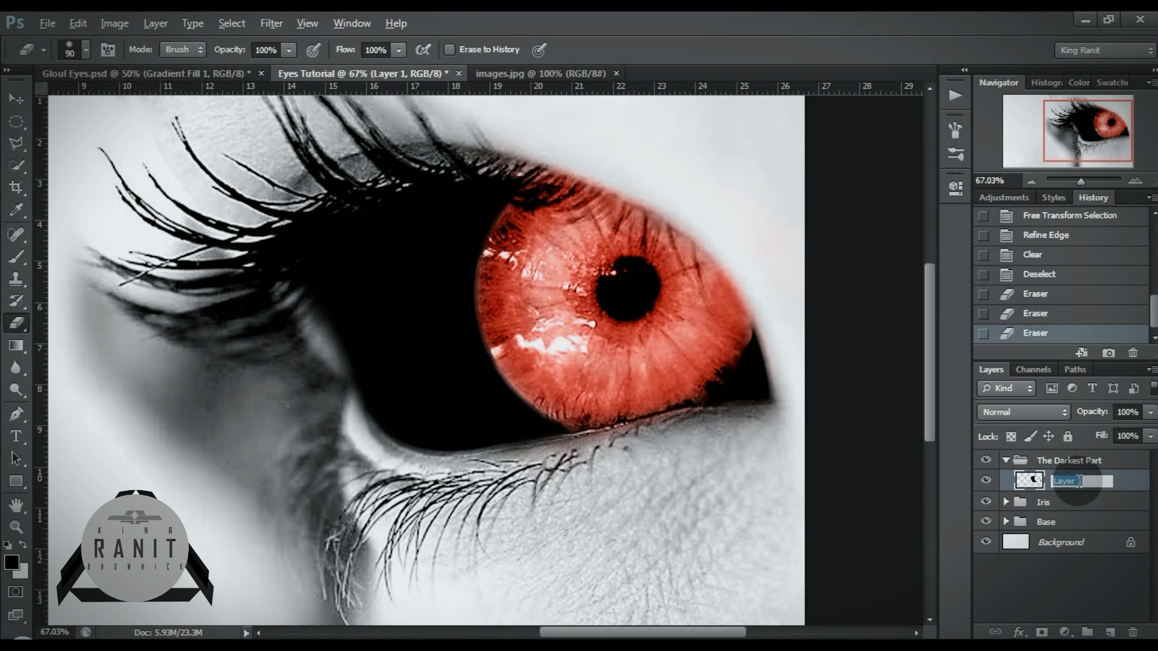
text(Blackj)
key(Return)
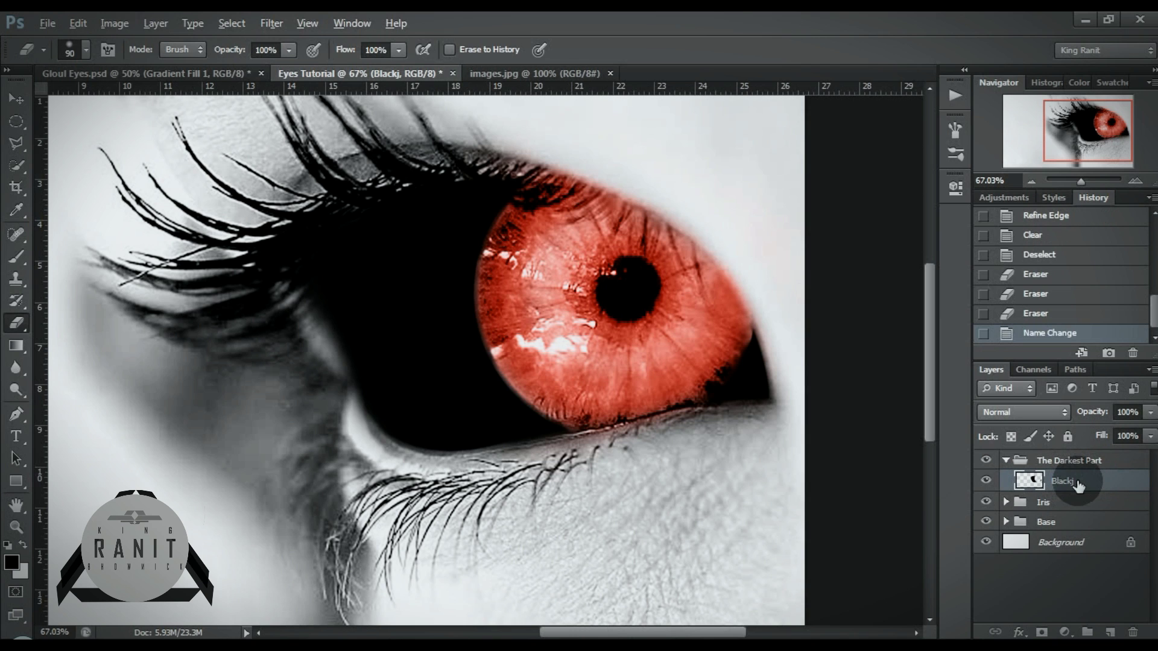
click(1080, 481)
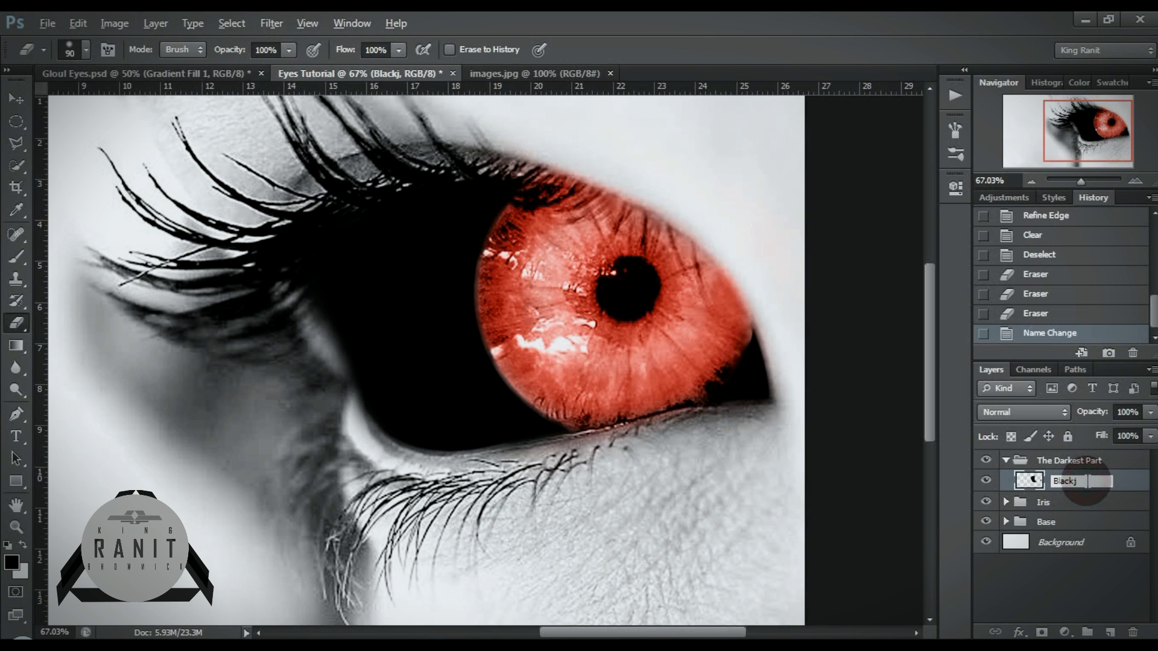
key(Return)
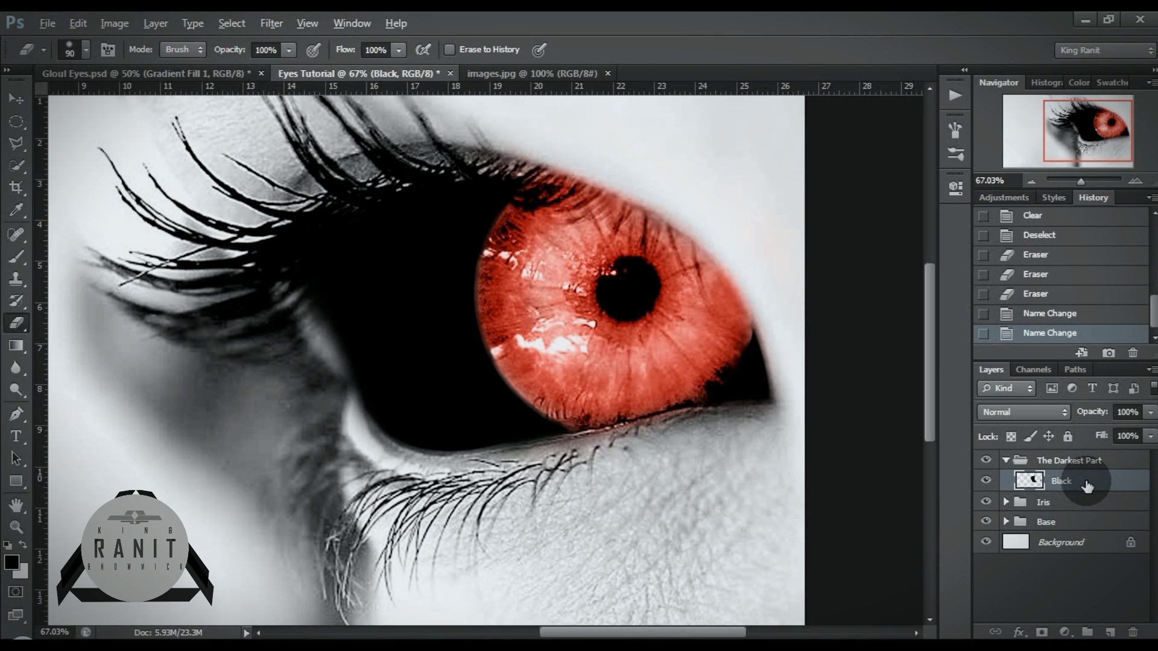
Duplicate Black as Black copy, hide the original Black, and select the copy
key(ctrl+j)
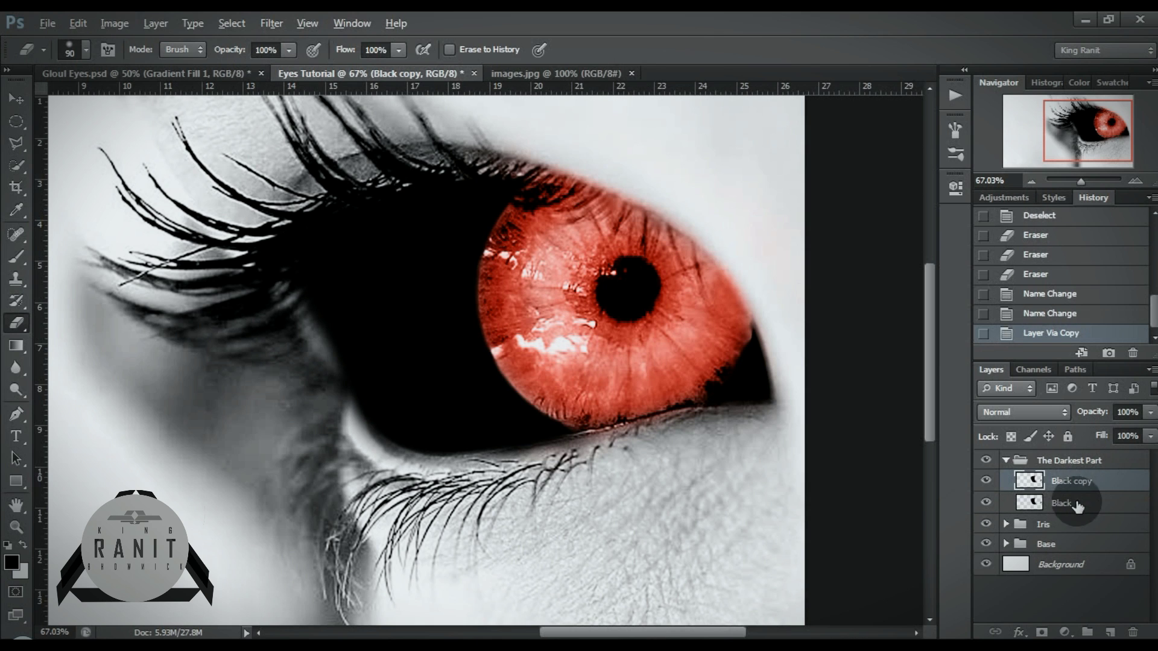
click(1076, 503)
click(984, 503)
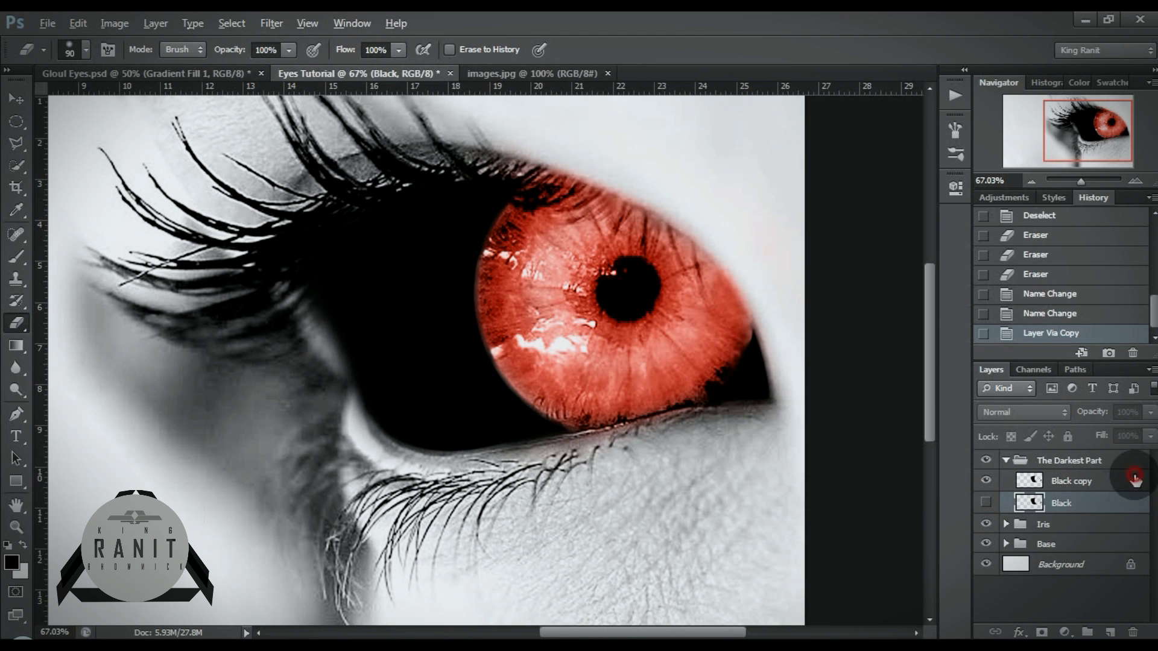
click(1131, 480)
click(1055, 412)
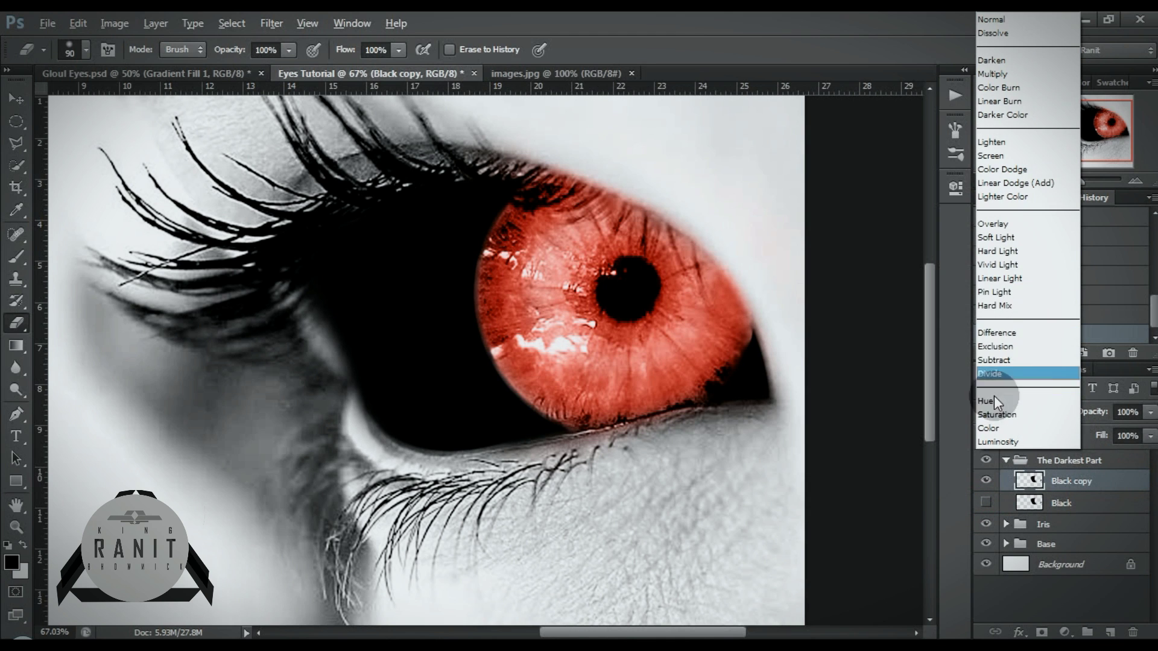
Set Black copy to Overlay, duplicate it, and name the layers Black 1 and Black 2
click(1000, 223)
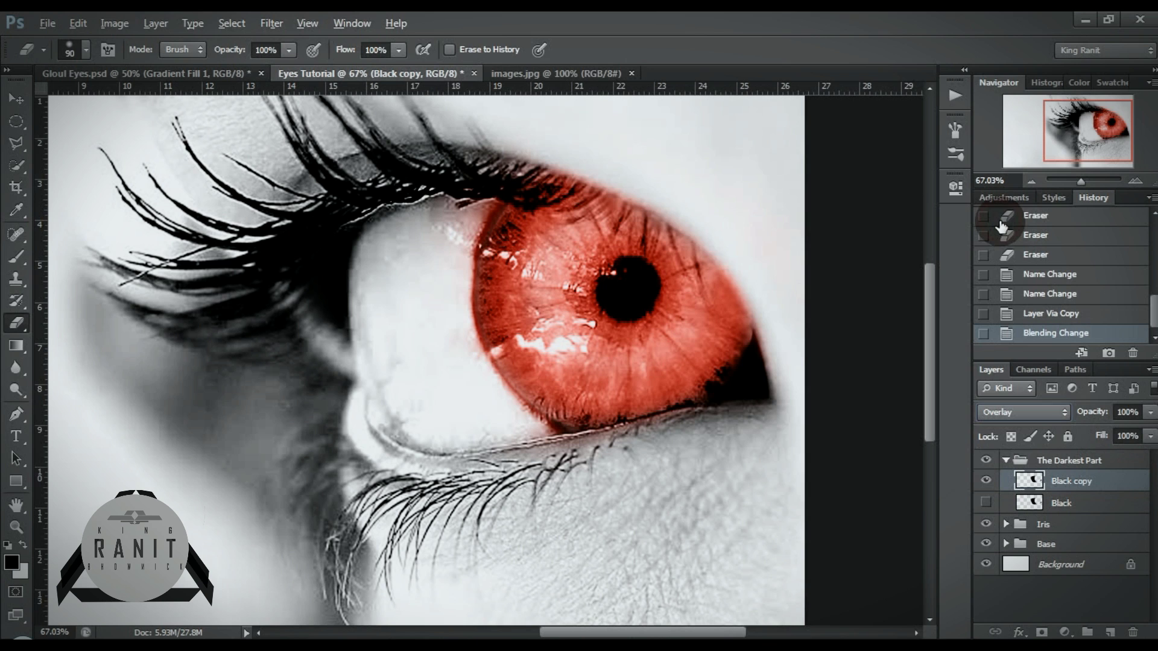
click(1086, 486)
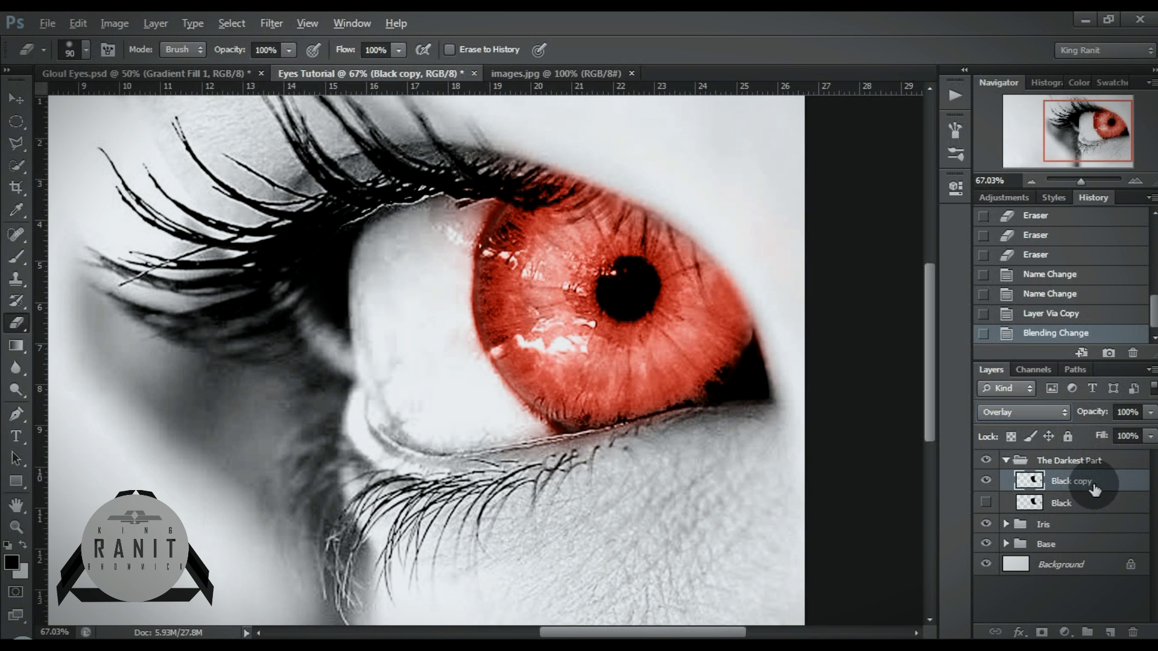
key(ctrl+j)
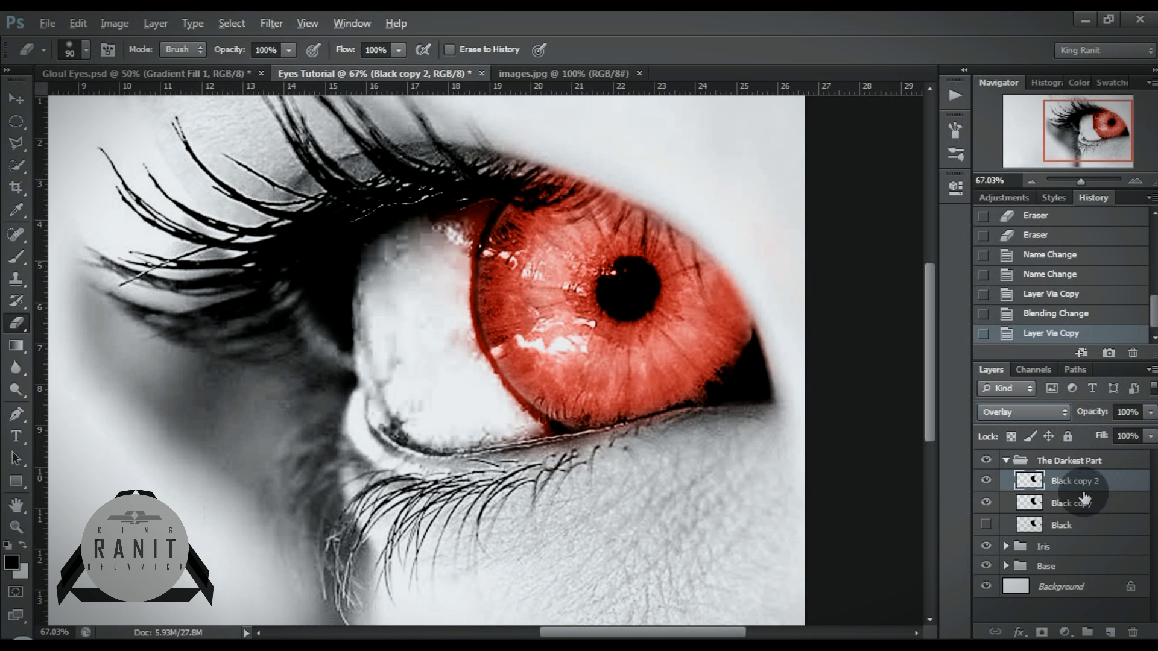
double_click(1099, 501)
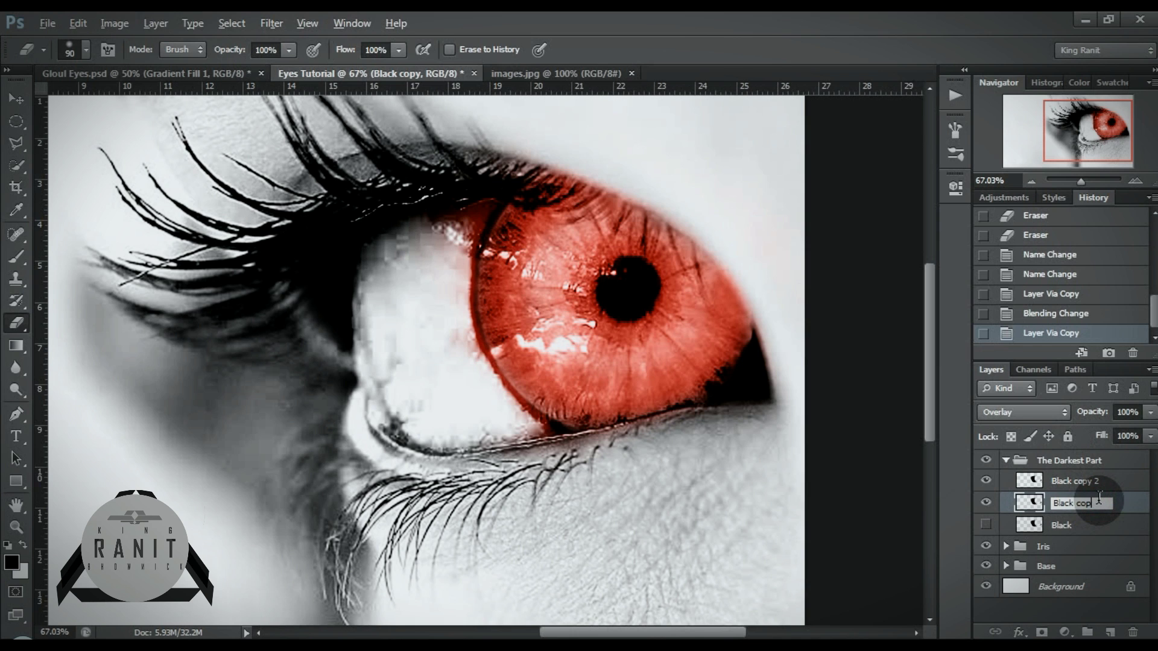
text(1)
key(Return)
double_click(1093, 482)
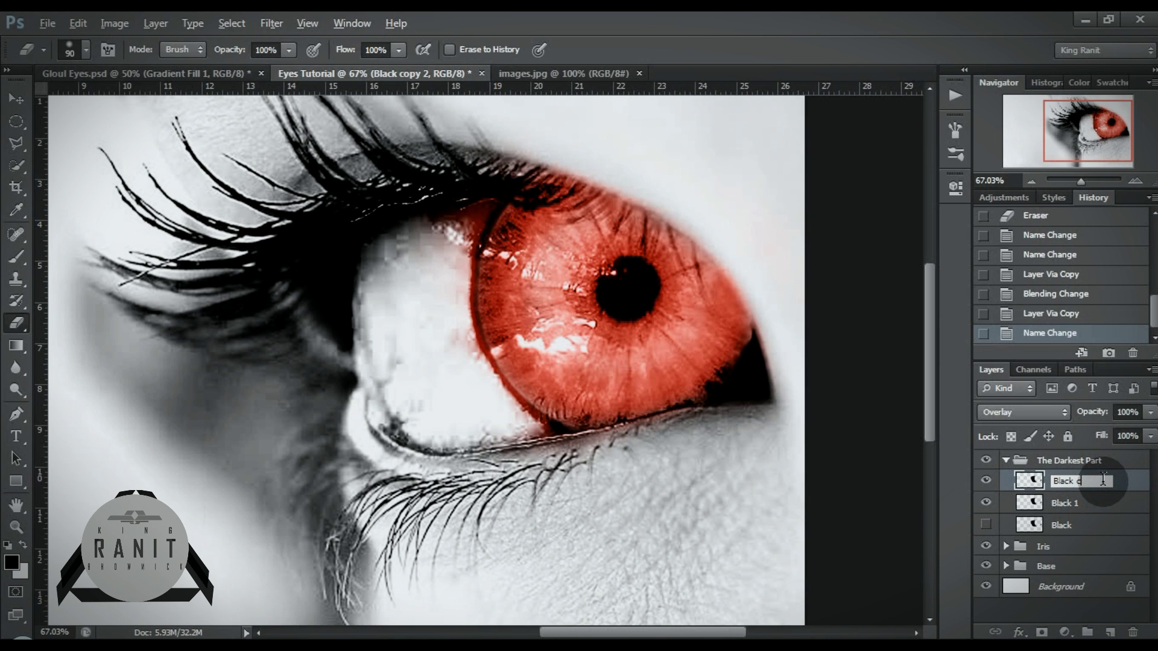
text(2)
key(Return)
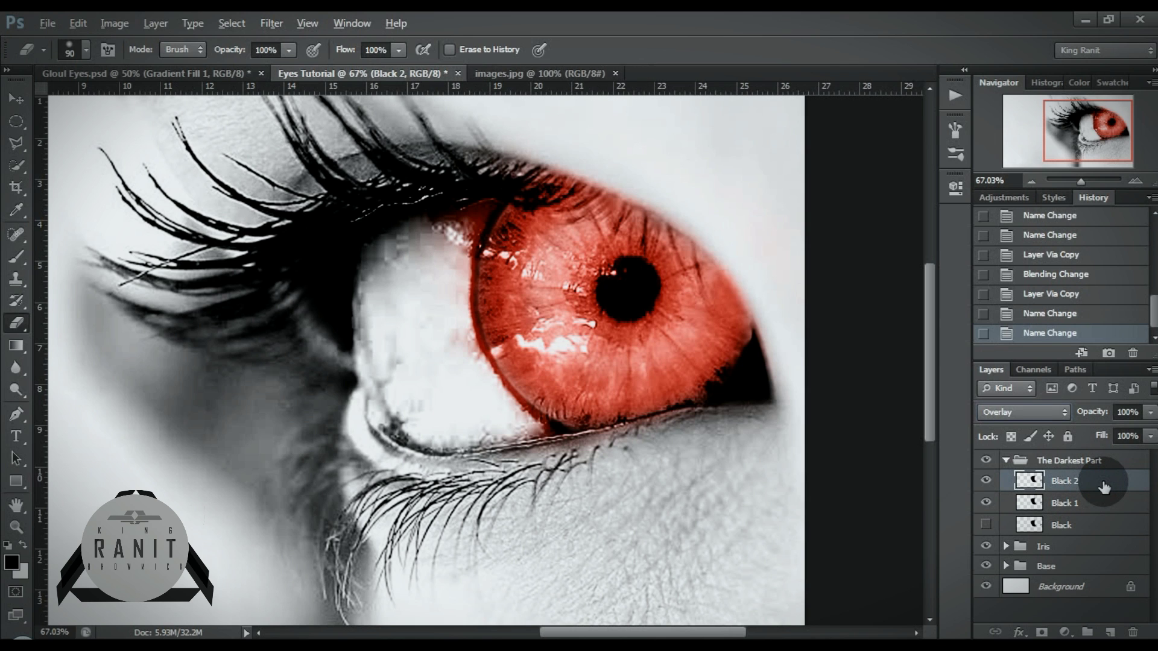
Duplicate Black 2 and rename the new copy 'Red 1'
key(ctrl+j)
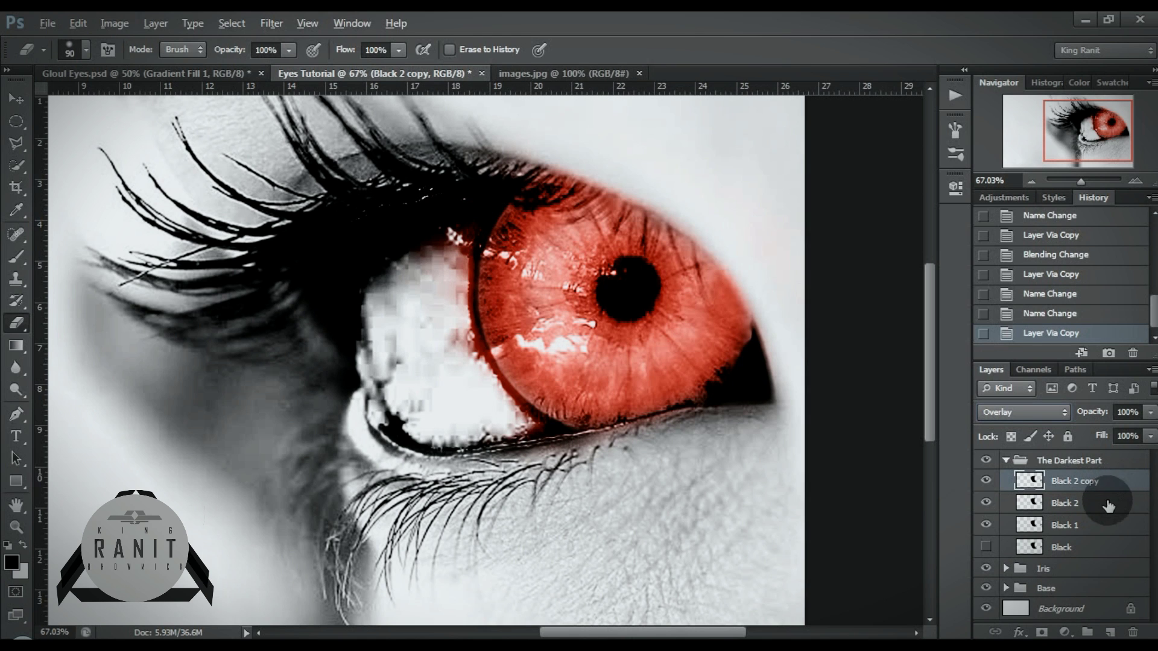
double_click(1107, 482)
drag(1106, 482, 1095, 483)
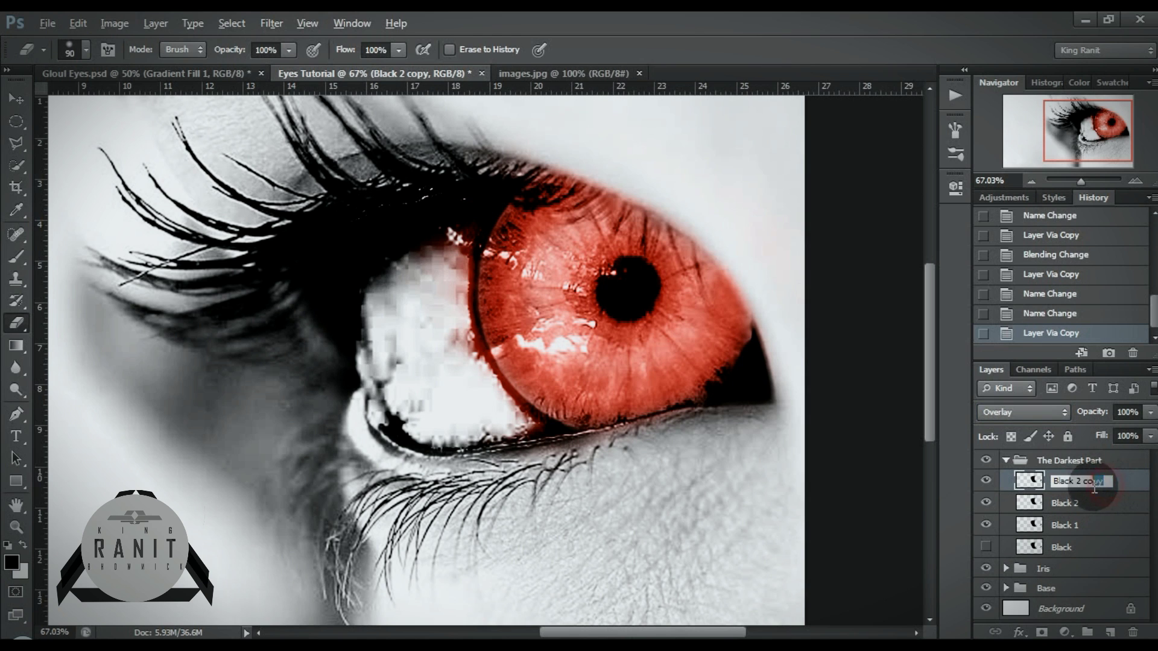
text(3)
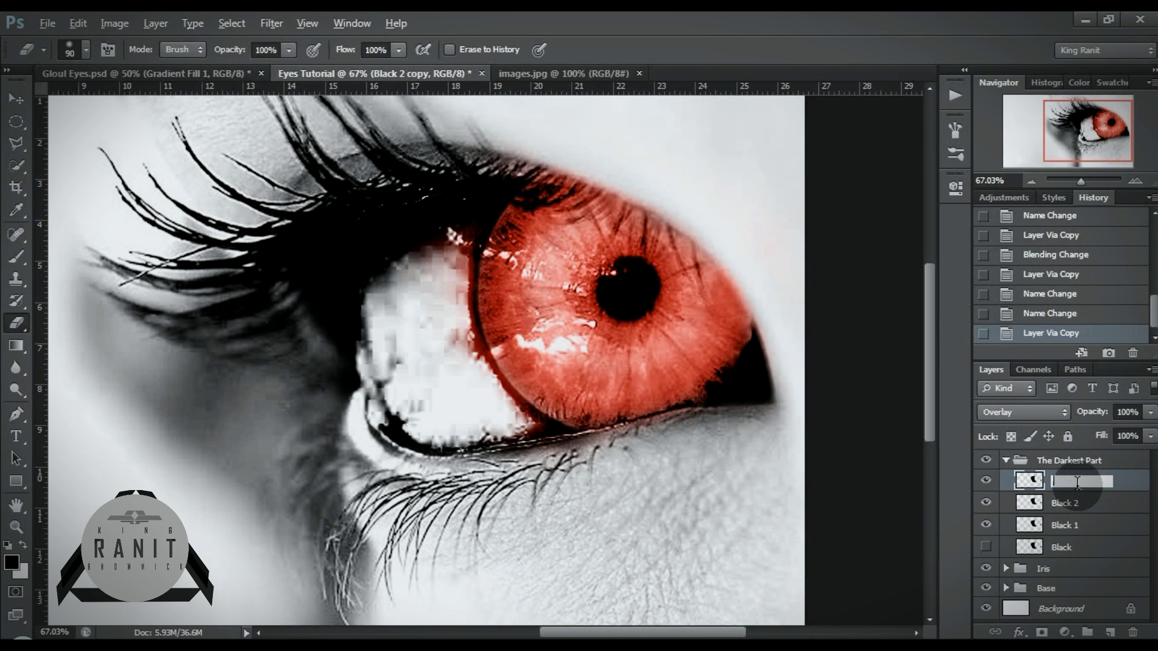
text(Red)
text( 1)
key(Return)
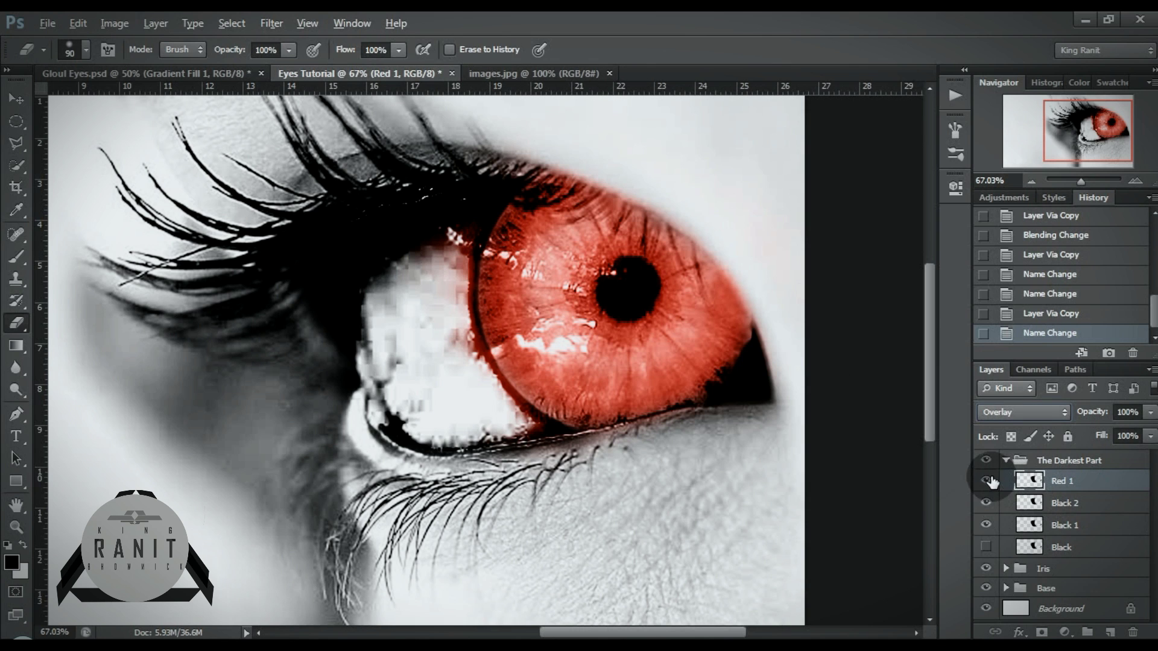
Turn on a Color Overlay for the Red 1 layer using a dark red colour
double_click(1023, 480)
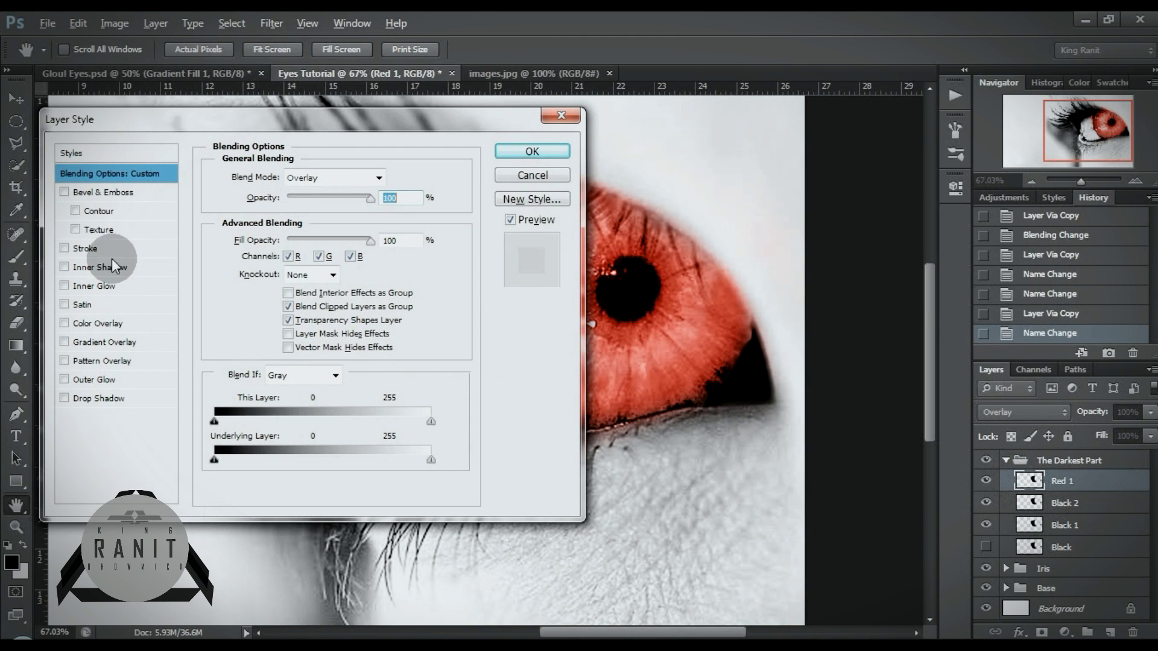
drag(298, 119, 900, 94)
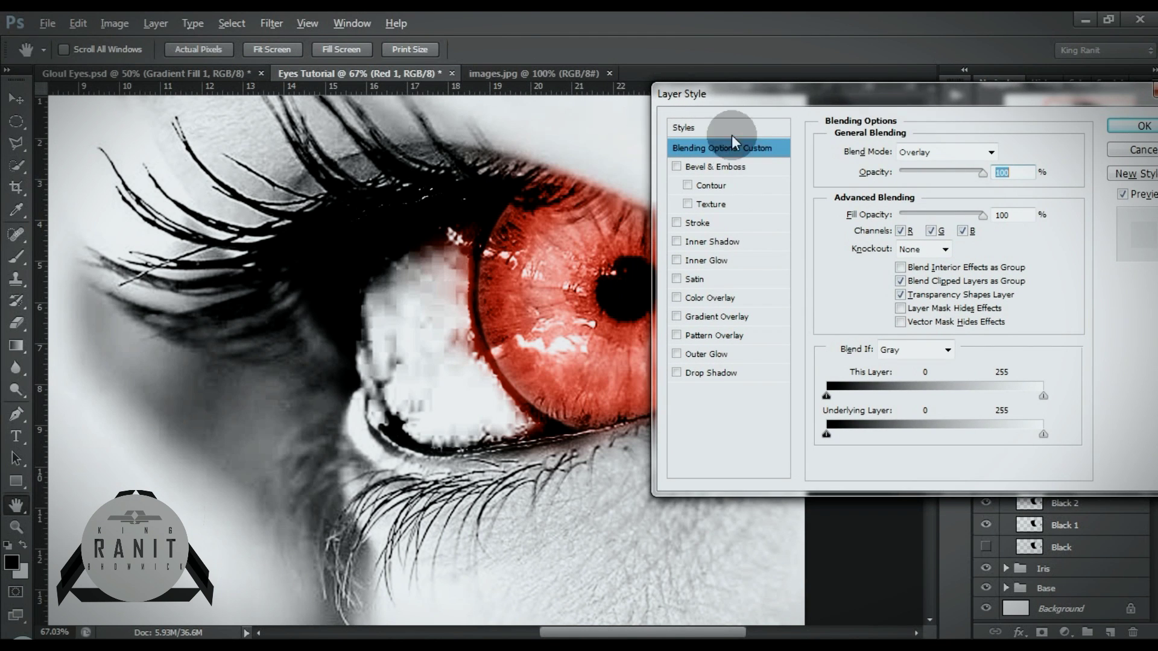
click(710, 298)
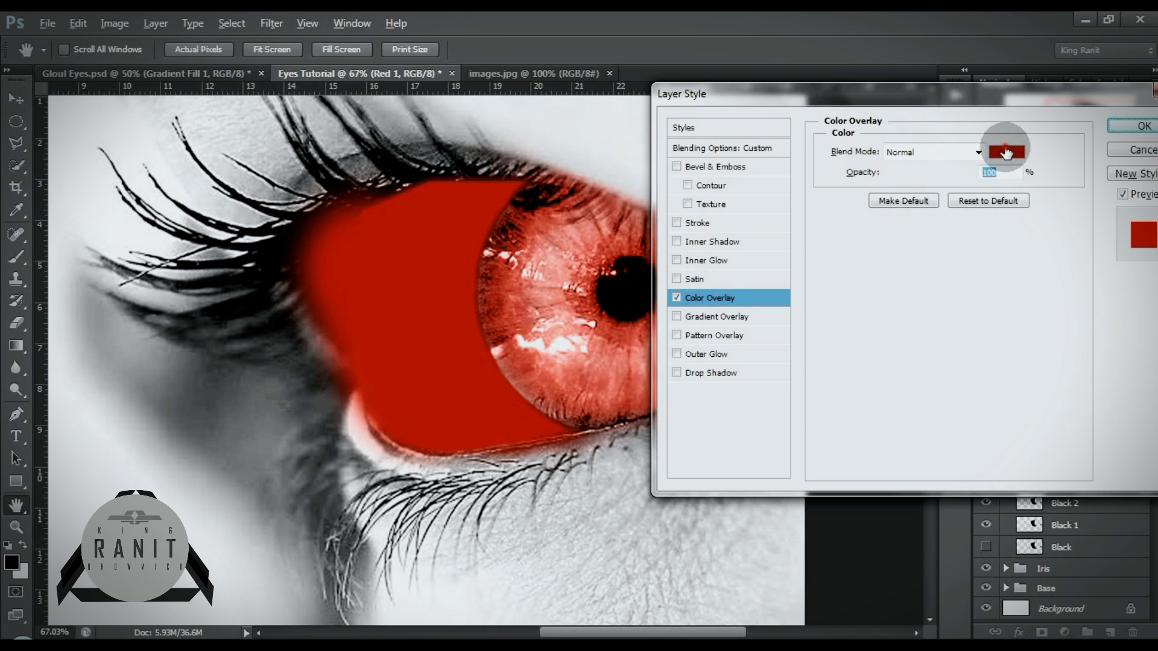
click(1007, 152)
drag(494, 106, 885, 185)
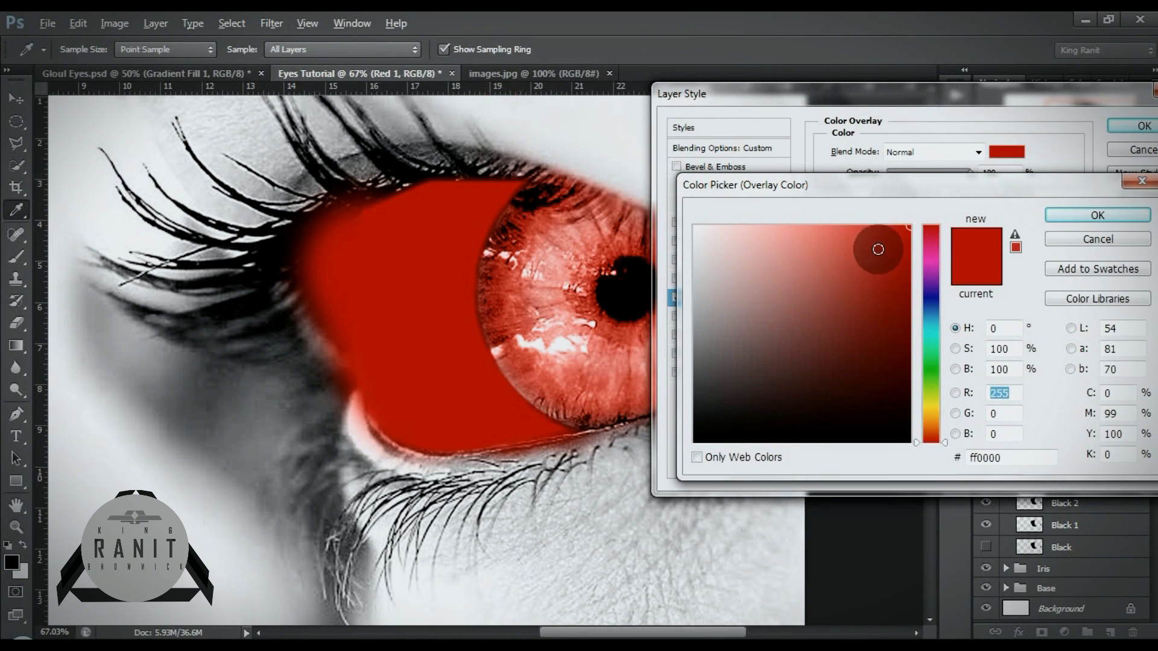
click(823, 242)
click(909, 308)
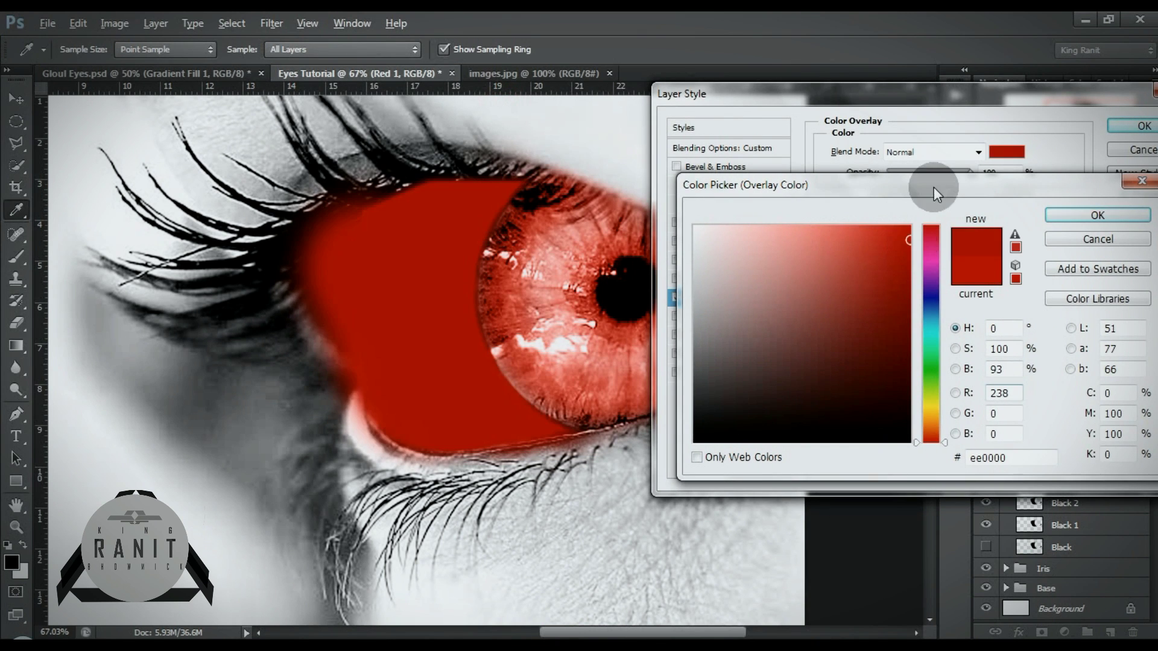
click(910, 356)
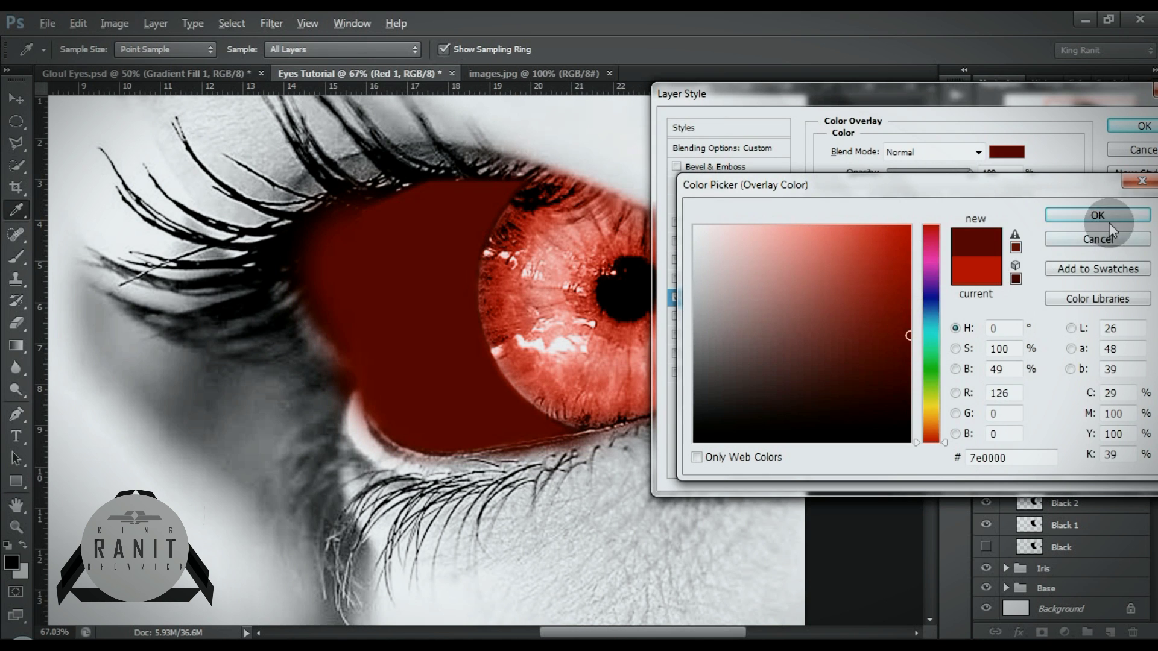
click(1098, 215)
Blend the dark red colour overlay in Overlay mode and confirm the layer style
click(965, 150)
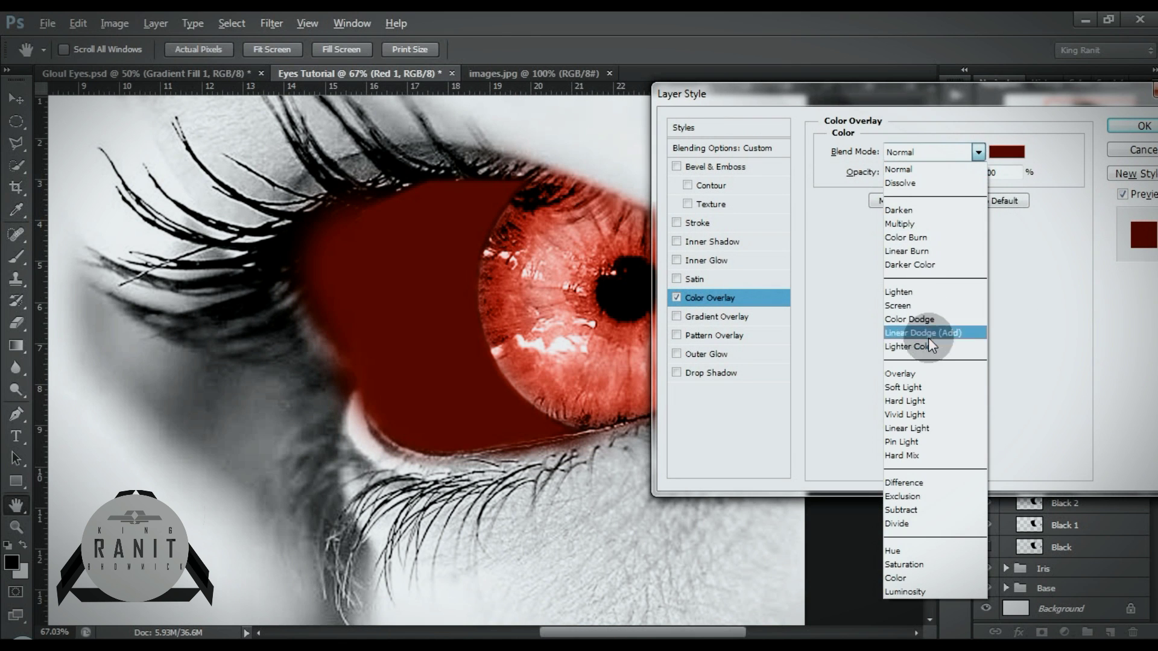
click(930, 374)
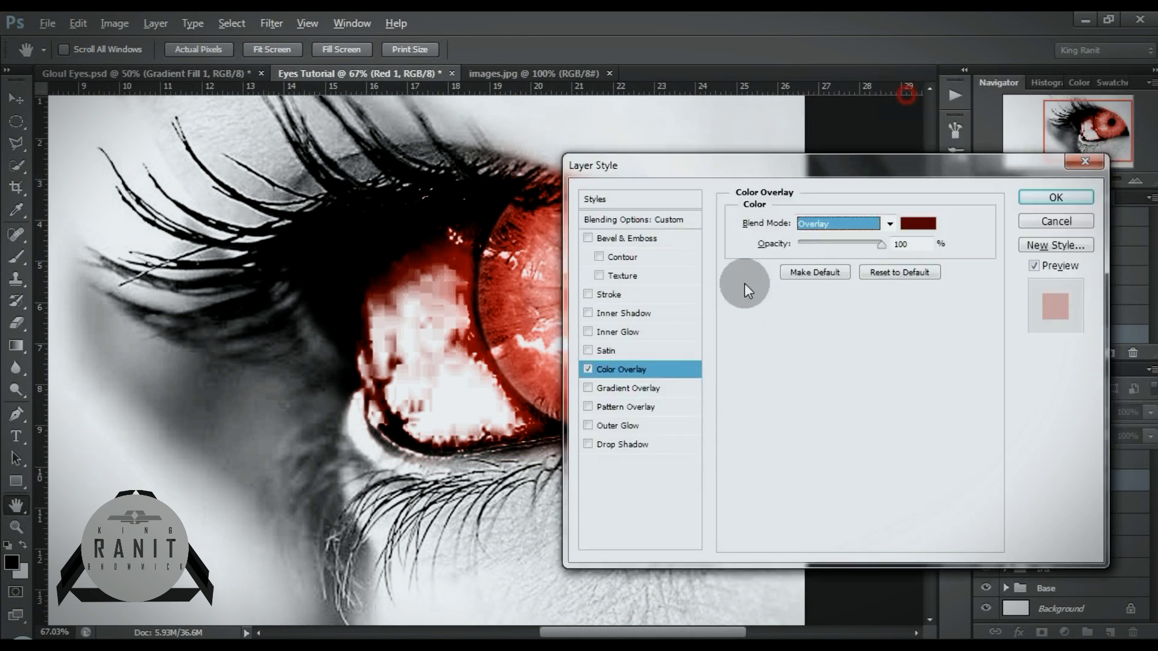
drag(784, 93, 383, 315)
click(744, 347)
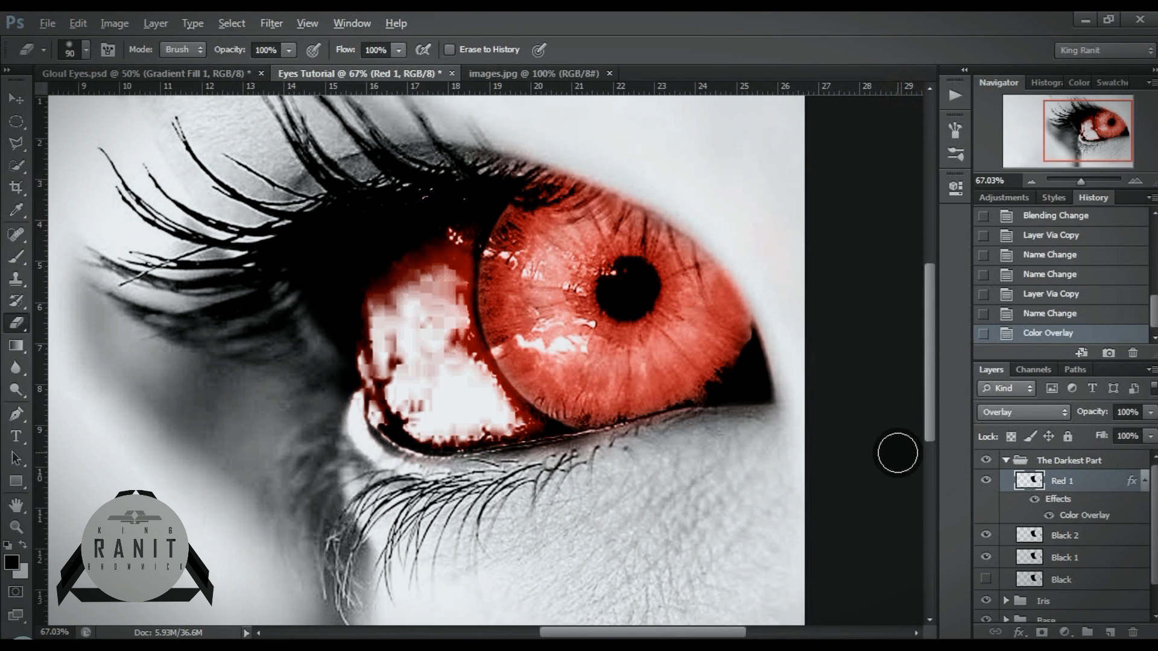
Make the Black layer visible and set it to Soft Light at 1% opacity
click(1144, 481)
click(985, 525)
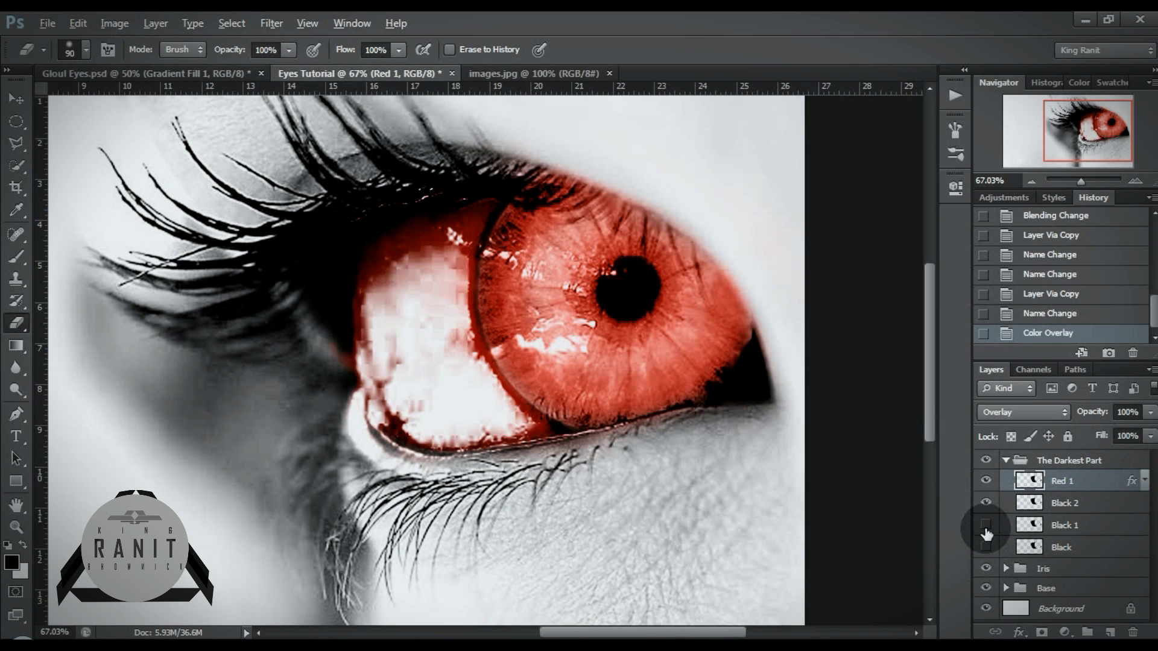
click(985, 525)
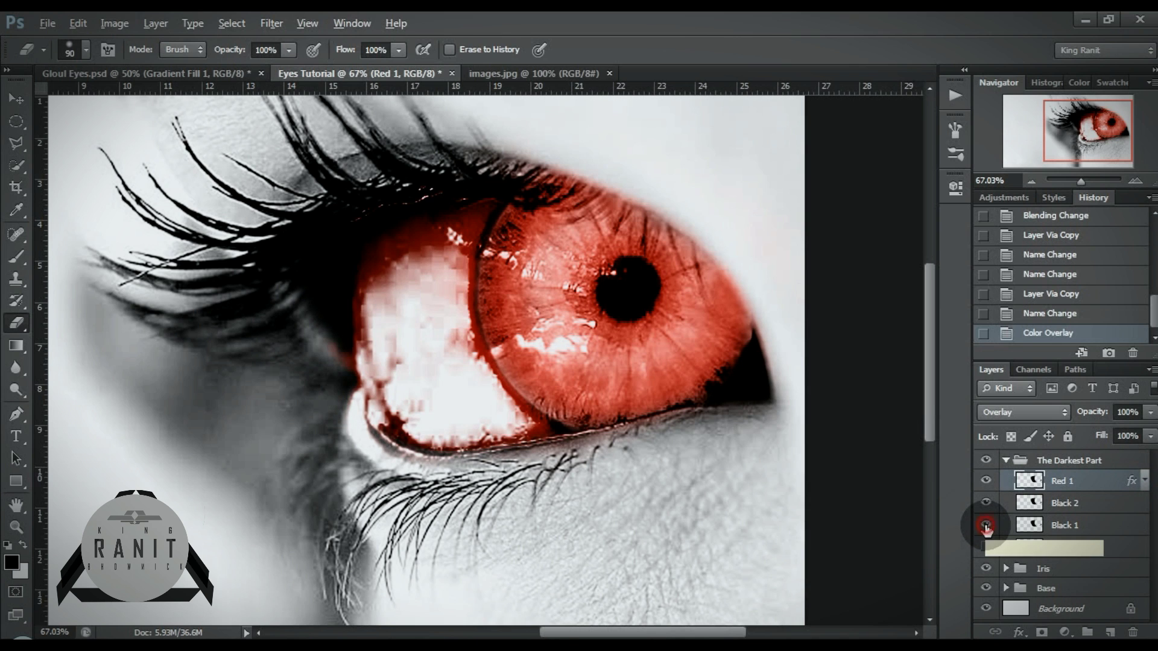
click(985, 547)
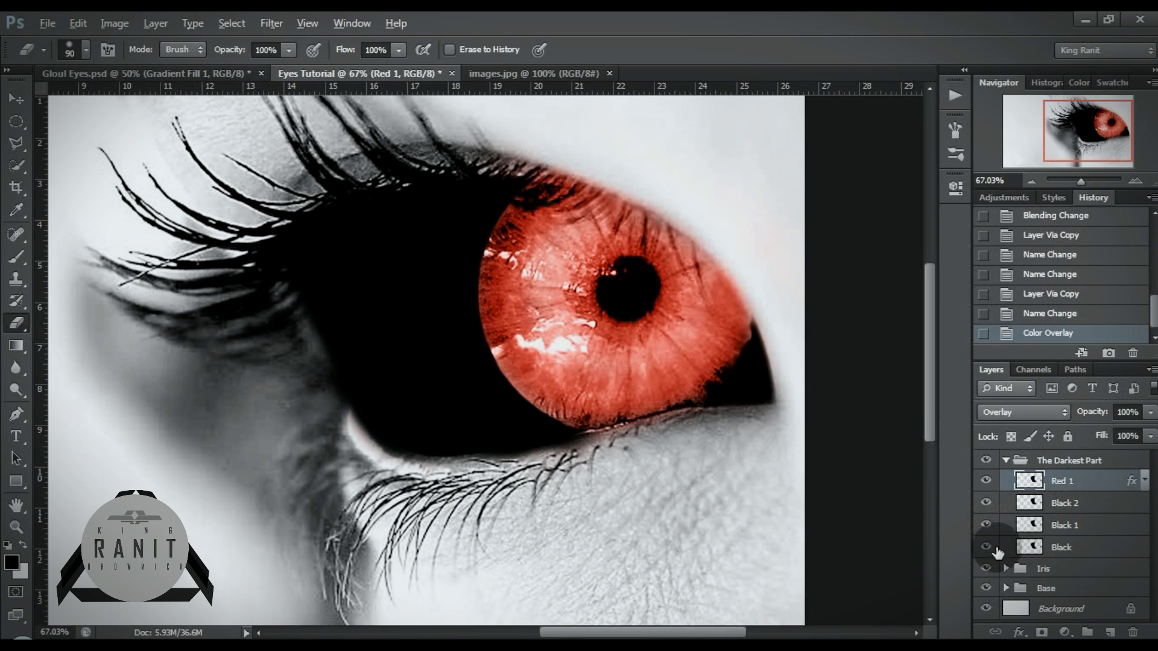
click(1111, 548)
mouse_move(1103, 413)
mouse_down()
mouse_move(1085, 430)
mouse_move(1093, 421)
mouse_up()
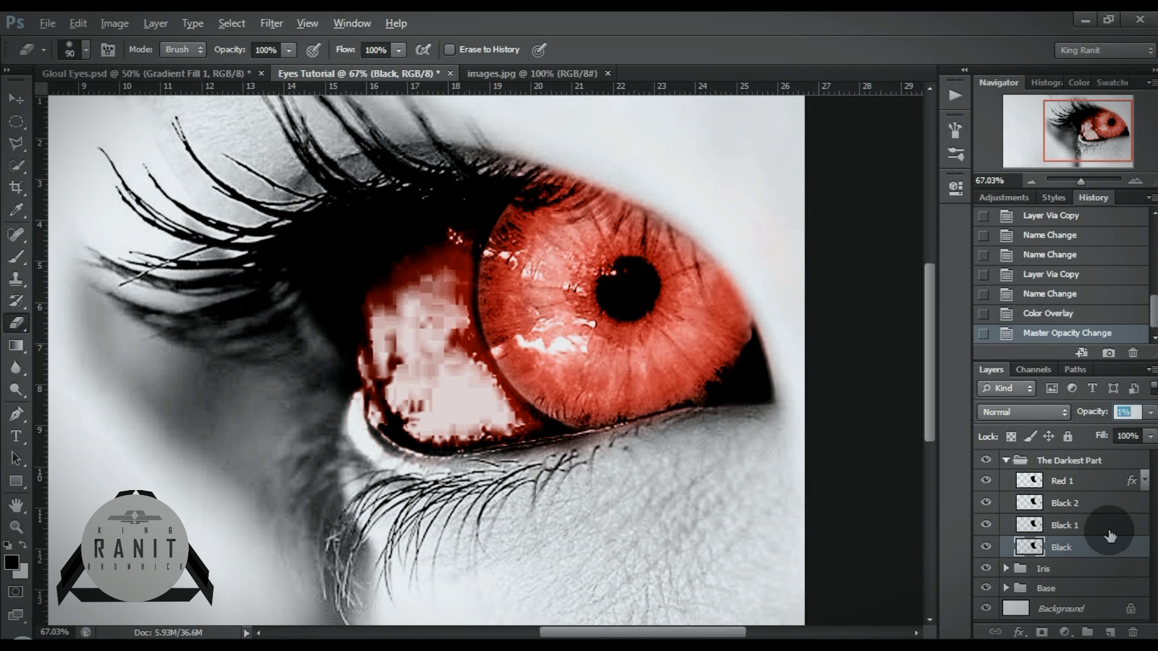
click(1041, 412)
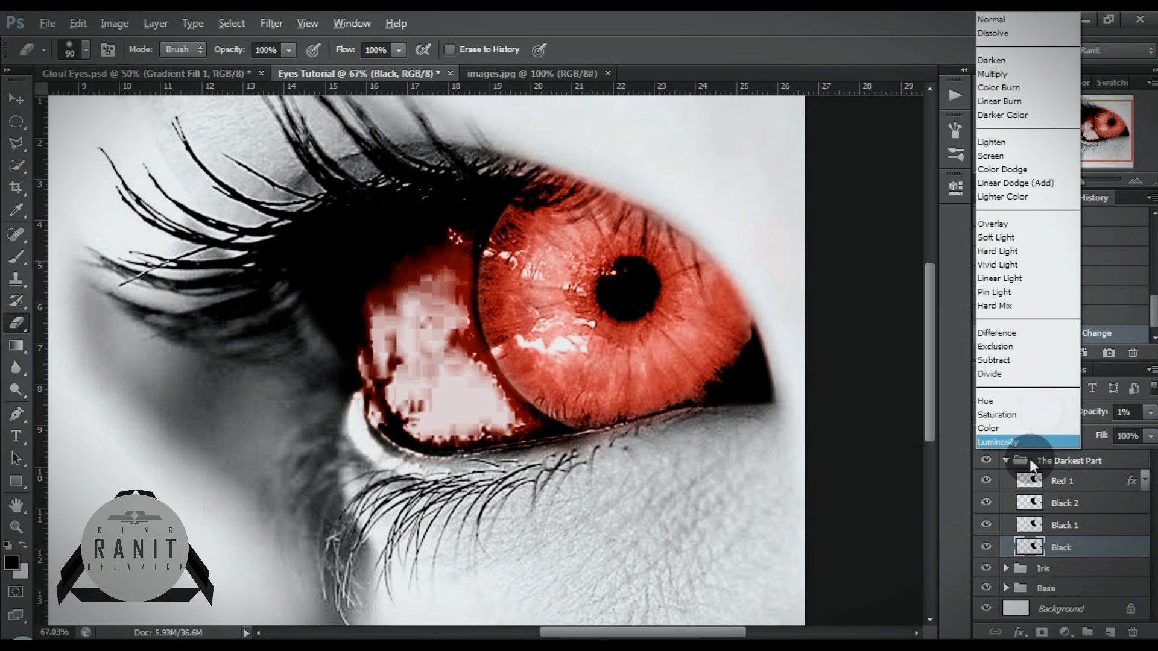
click(1012, 238)
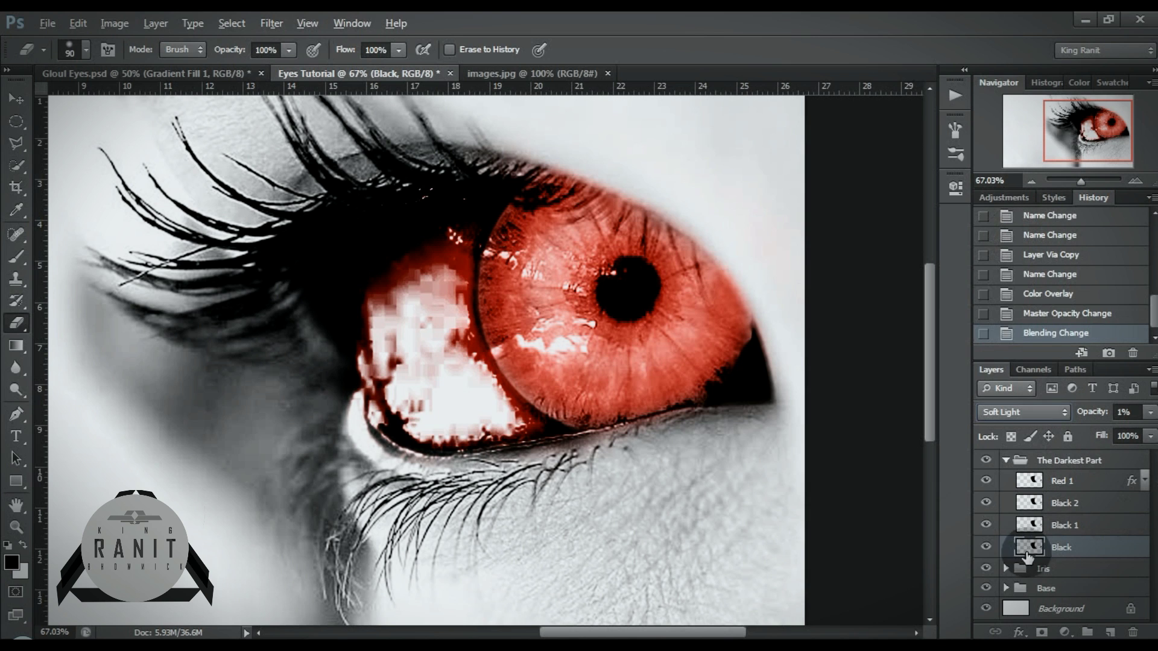
Compare Black 2 on and off, then lower its opacity to about 75%
click(1094, 526)
click(1106, 502)
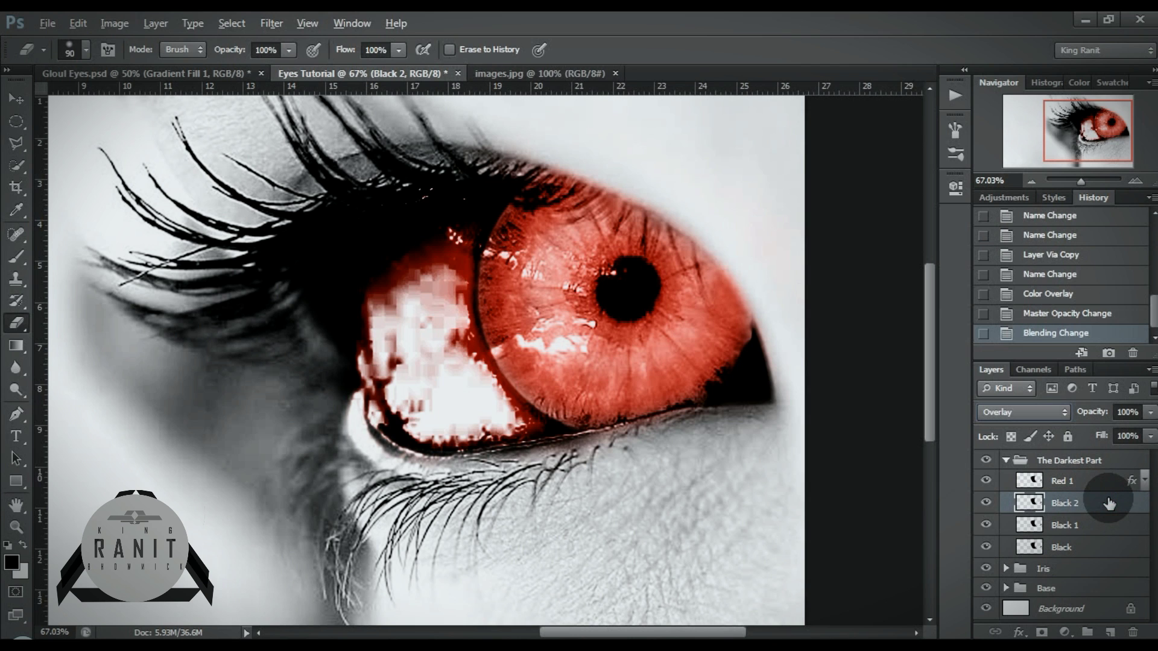
click(989, 504)
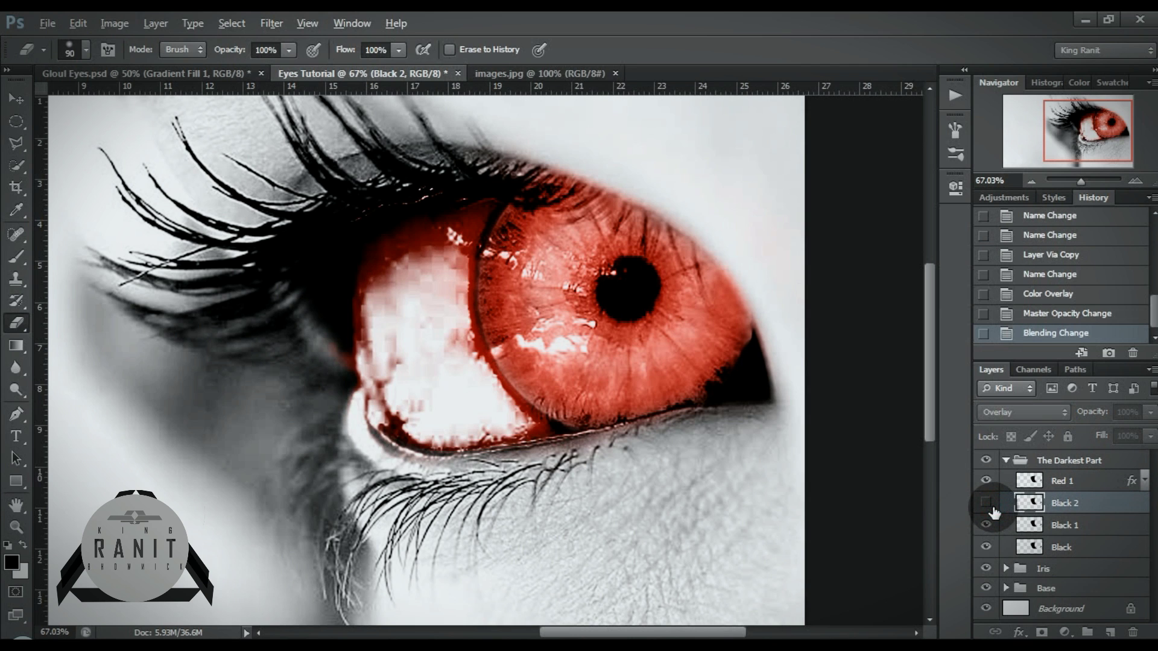
click(988, 503)
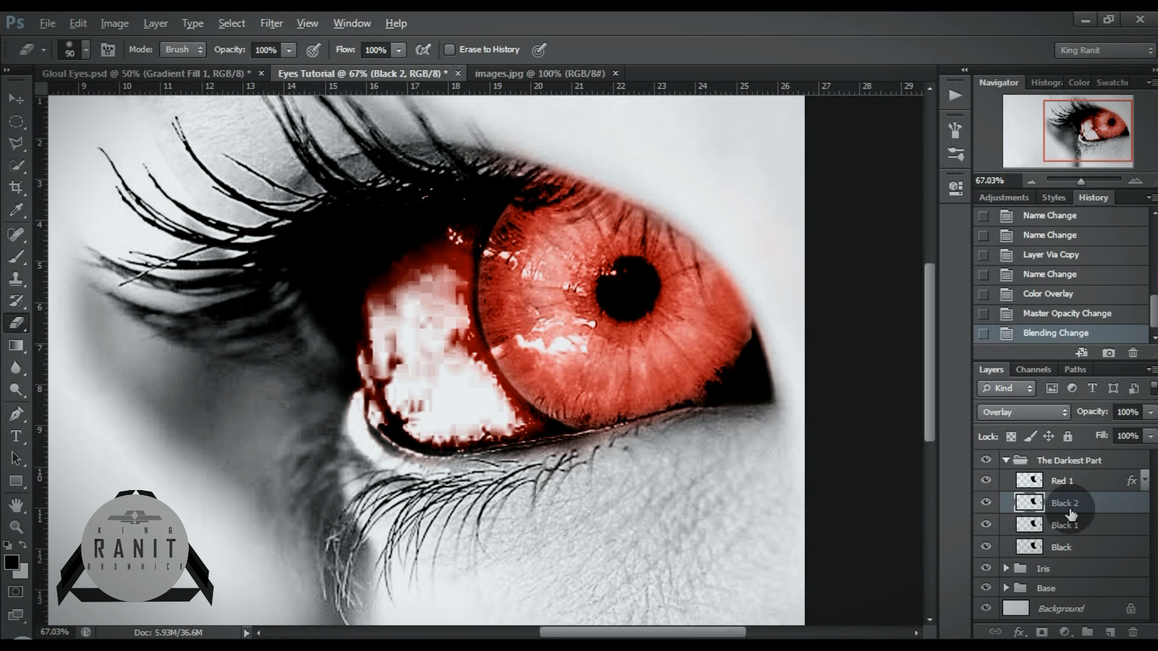
drag(1096, 412, 1084, 419)
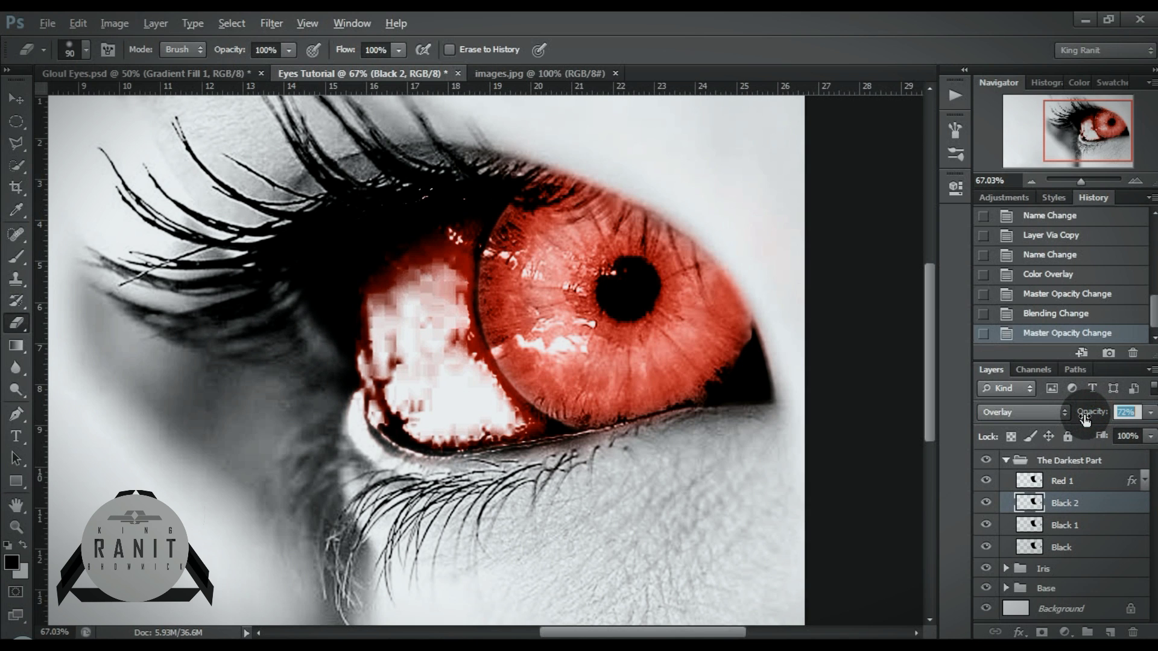
Raise Black 2 to 85% opacity, hide the Black layer, and test a few eraser strokes
drag(1090, 414, 1097, 414)
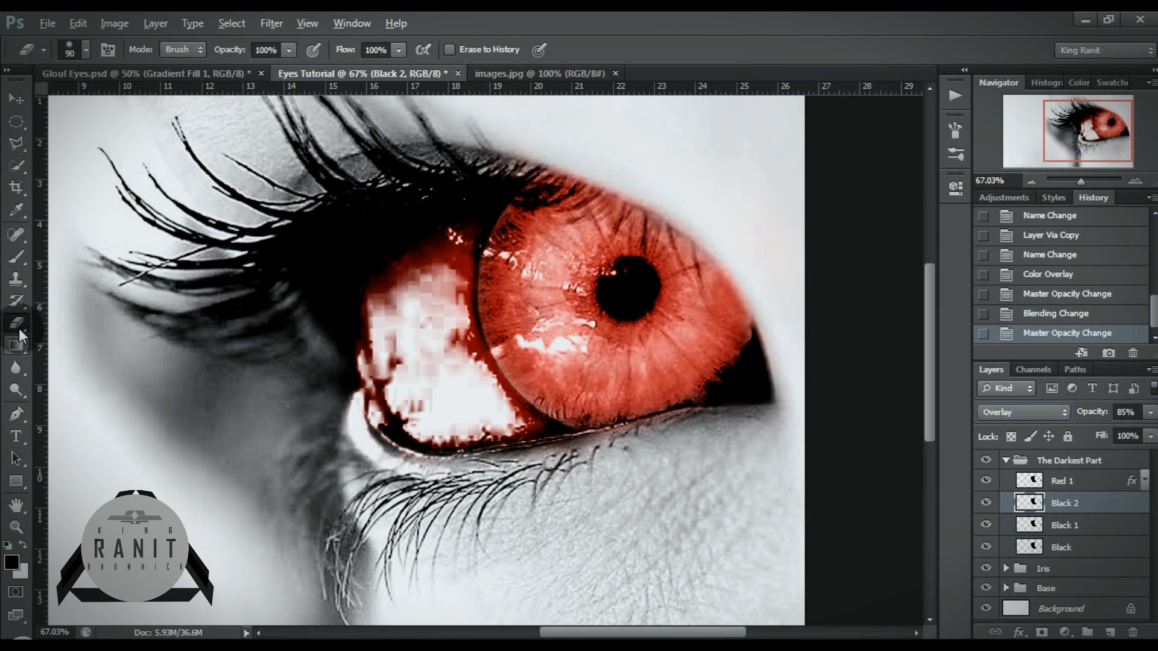
click(986, 546)
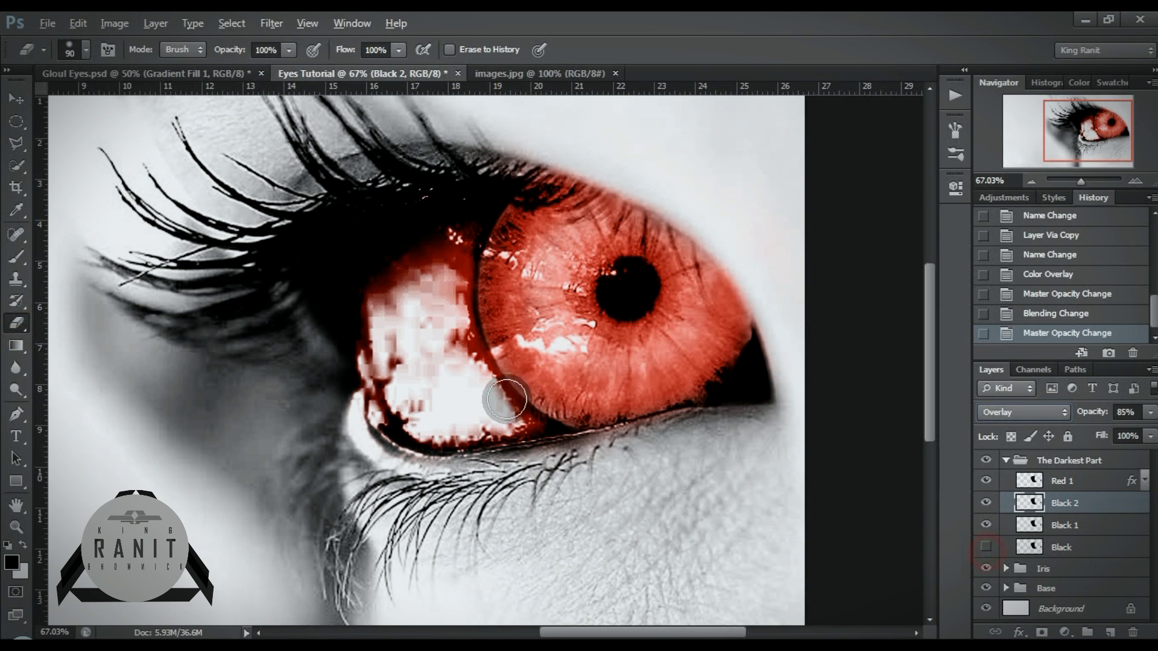
click(463, 396)
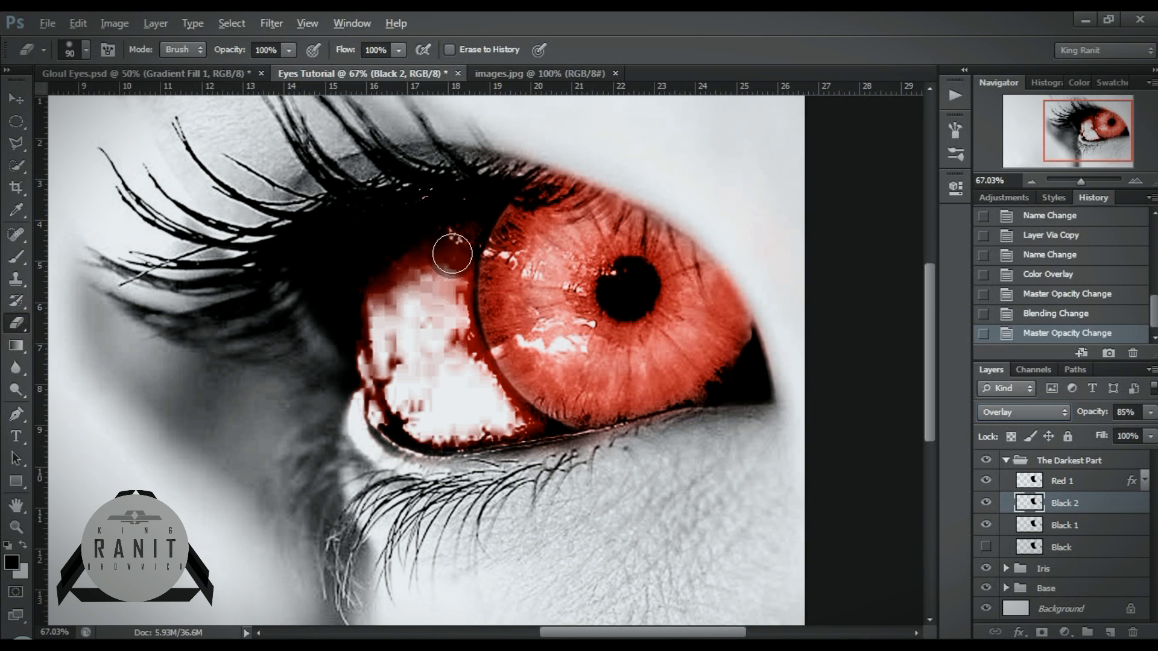
click(463, 158)
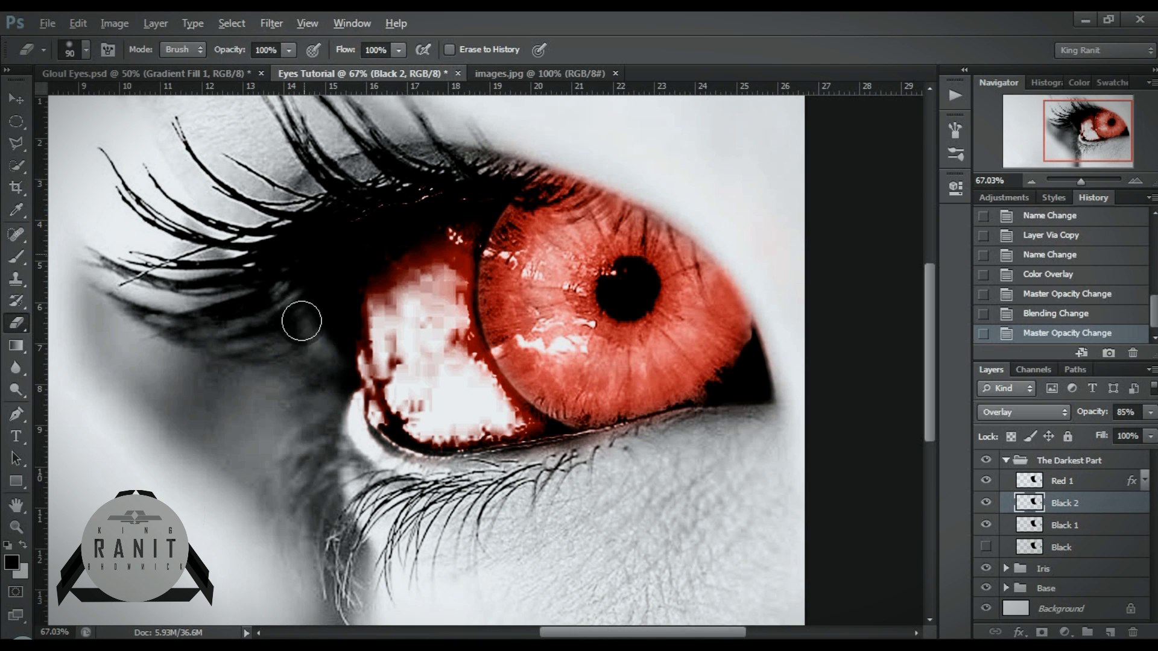
click(240, 410)
key(ctrl+z)
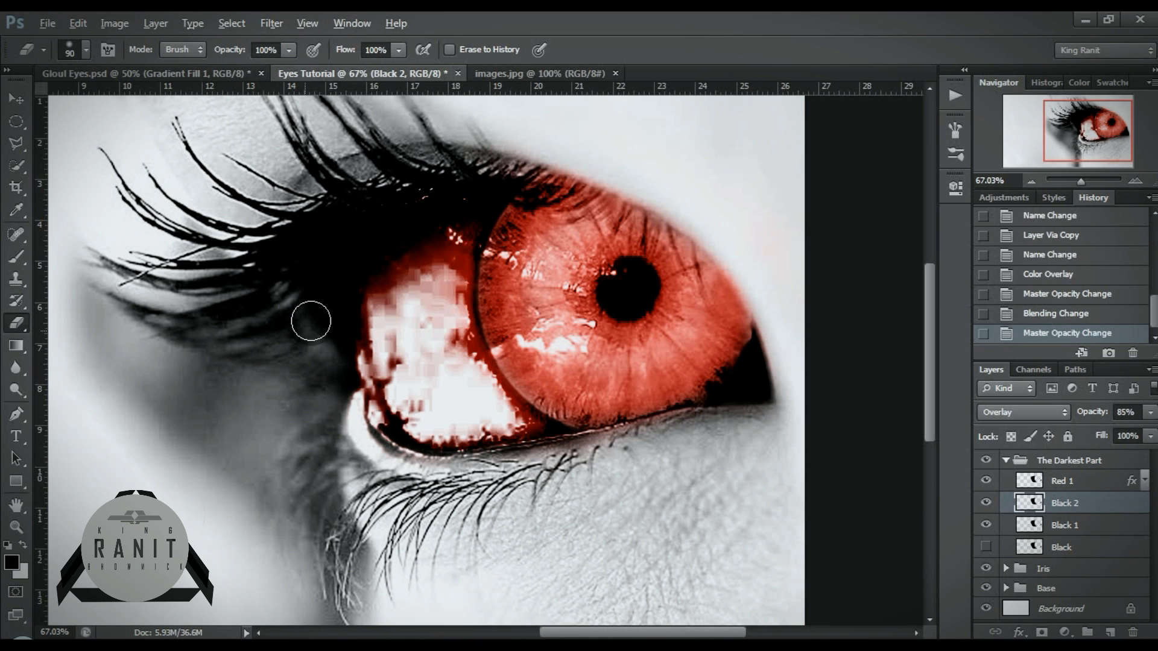
On Red 1, erase red spill along the upper lid and the upper and lower lashes
click(351, 193)
click(1091, 480)
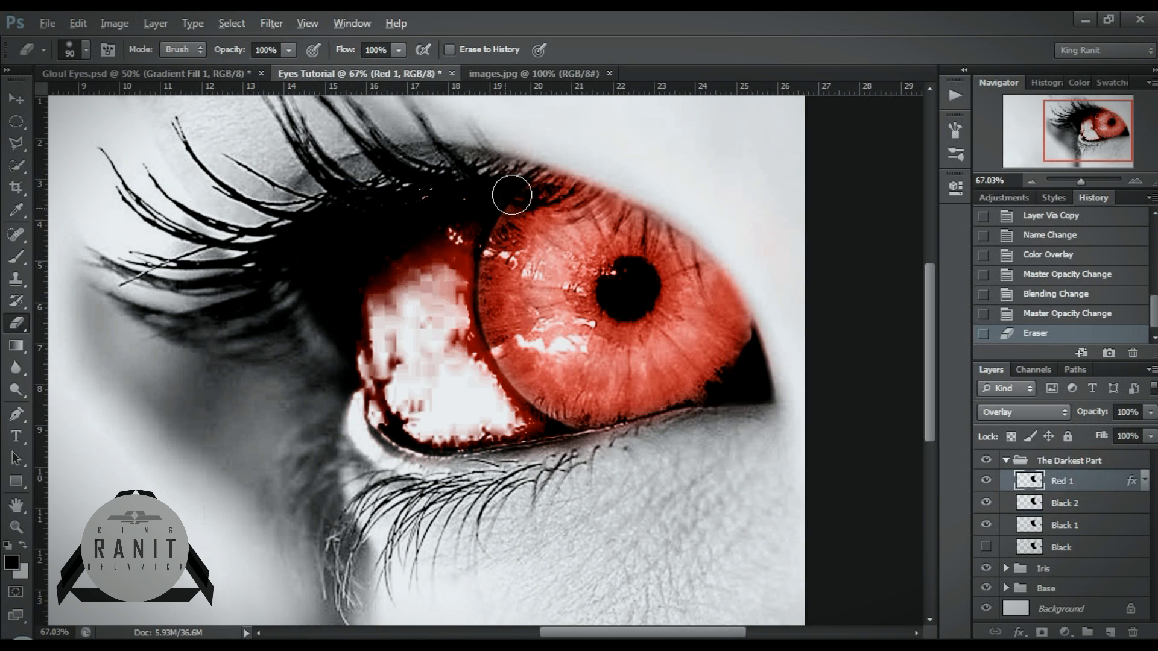
click(422, 176)
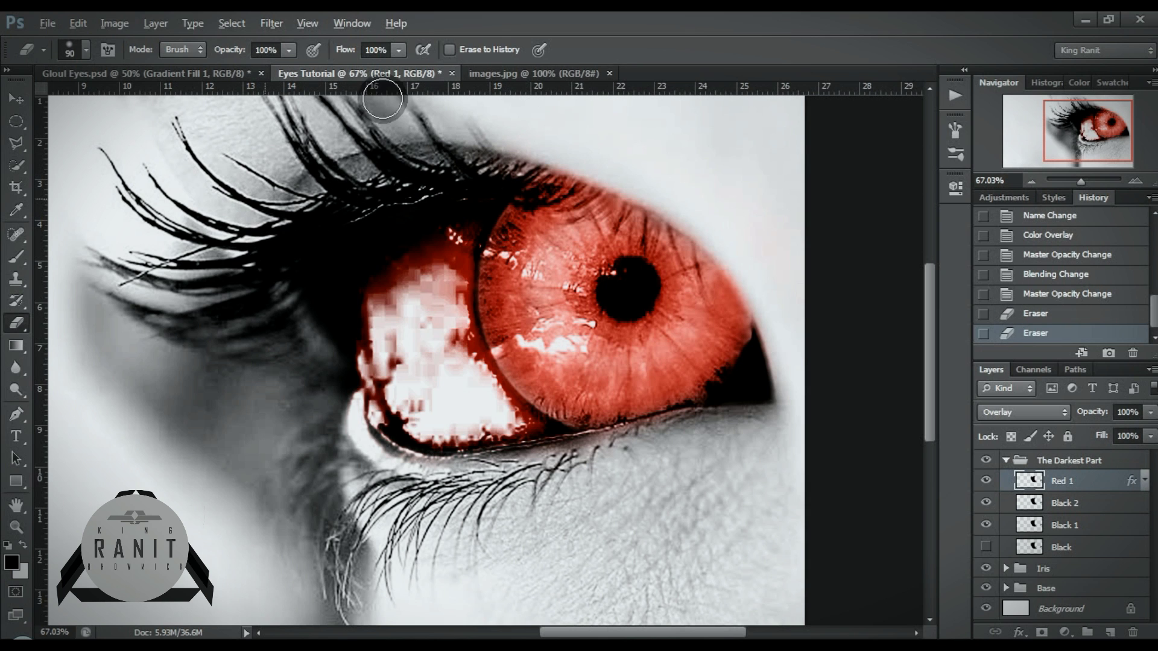
click(599, 151)
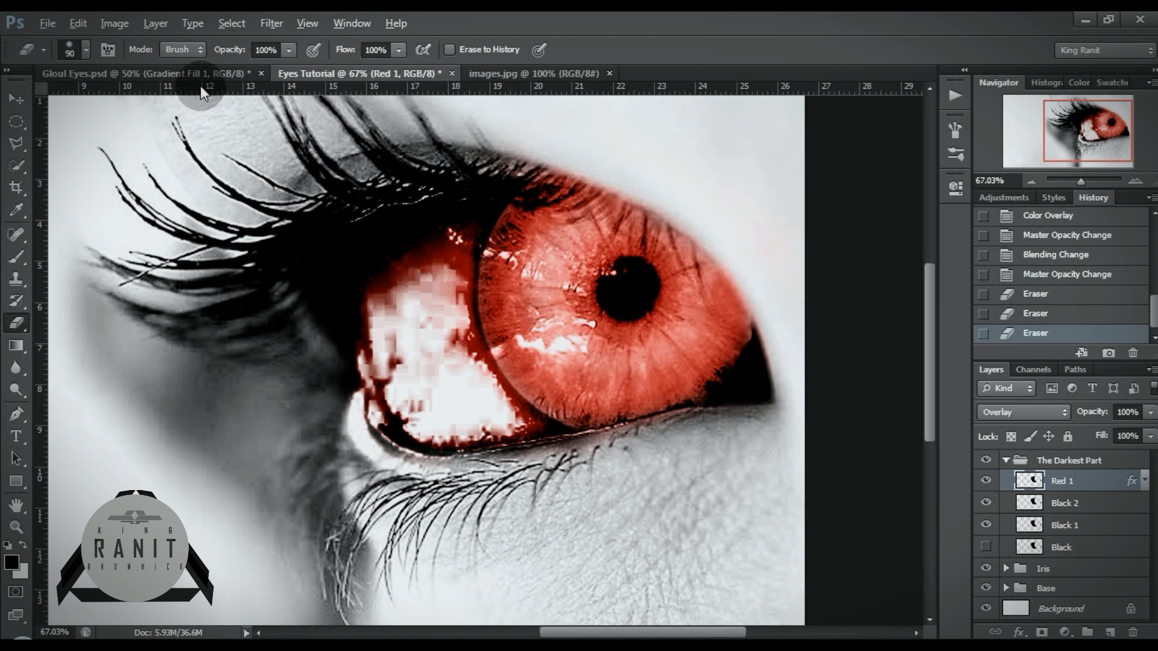
click(198, 73)
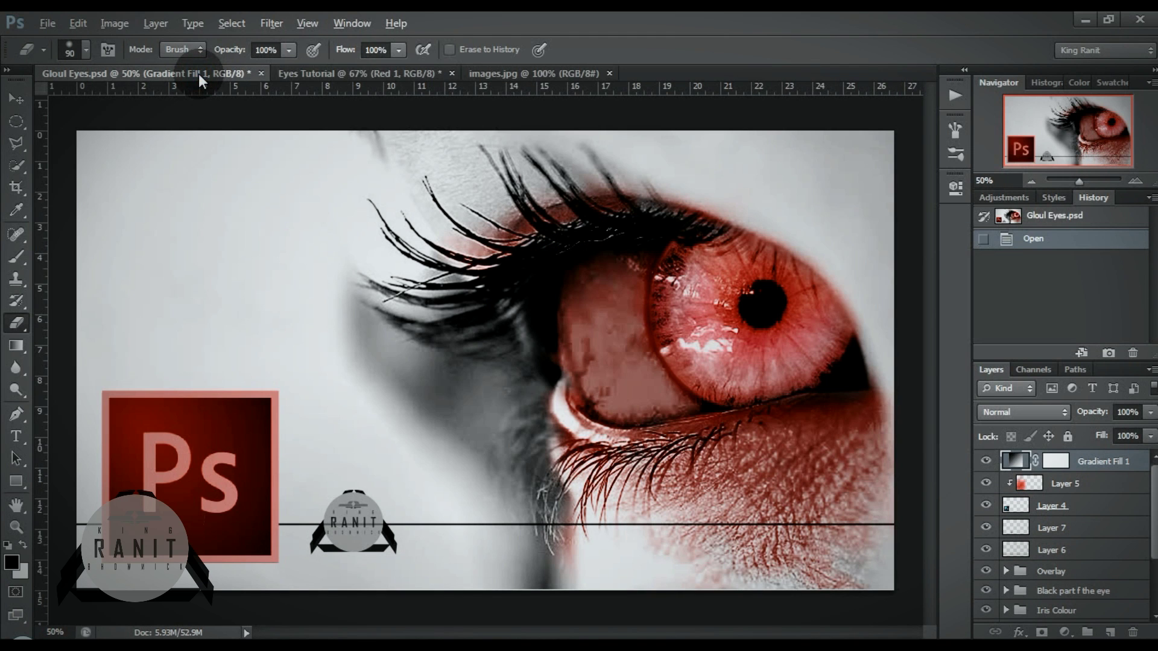
click(342, 75)
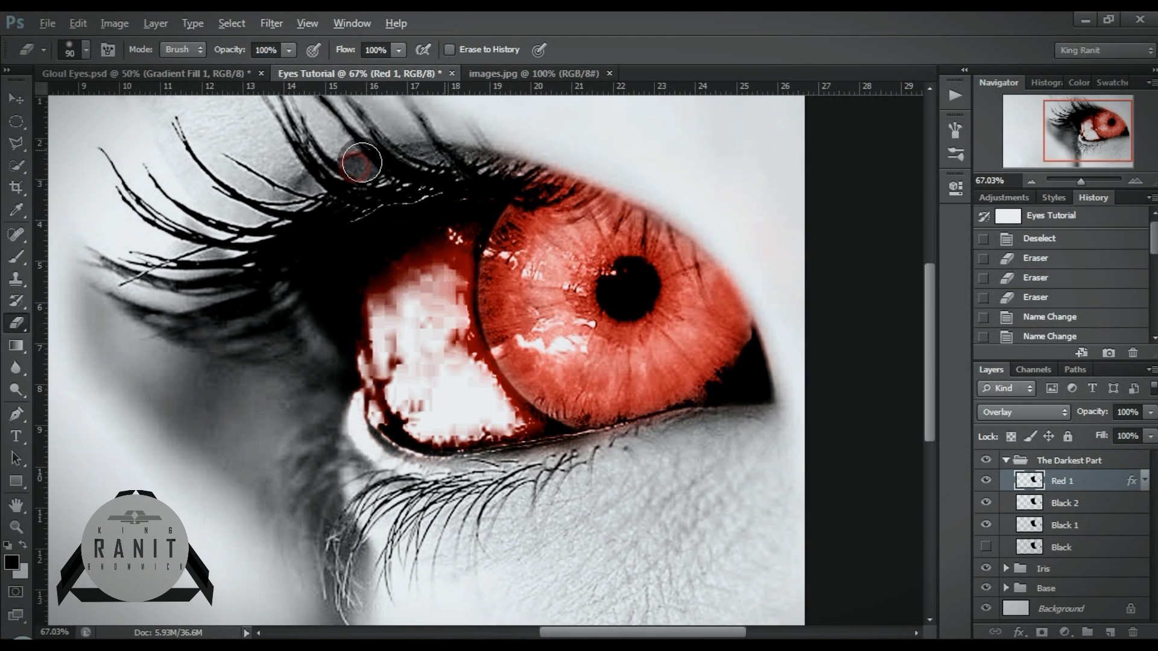
click(317, 365)
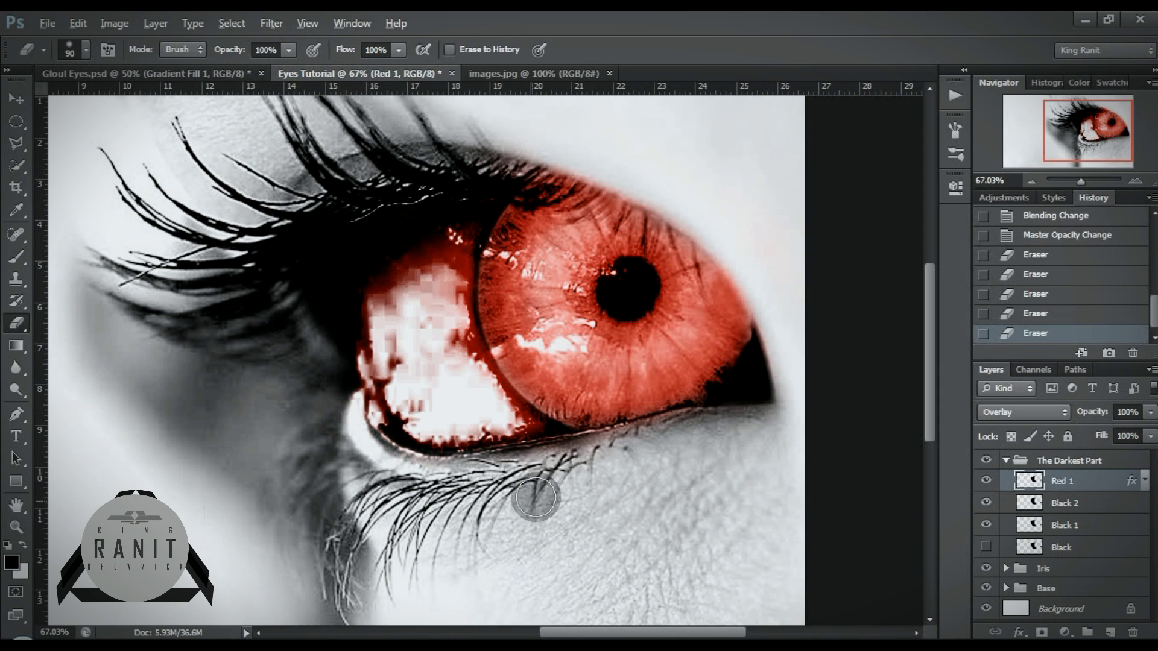
click(718, 434)
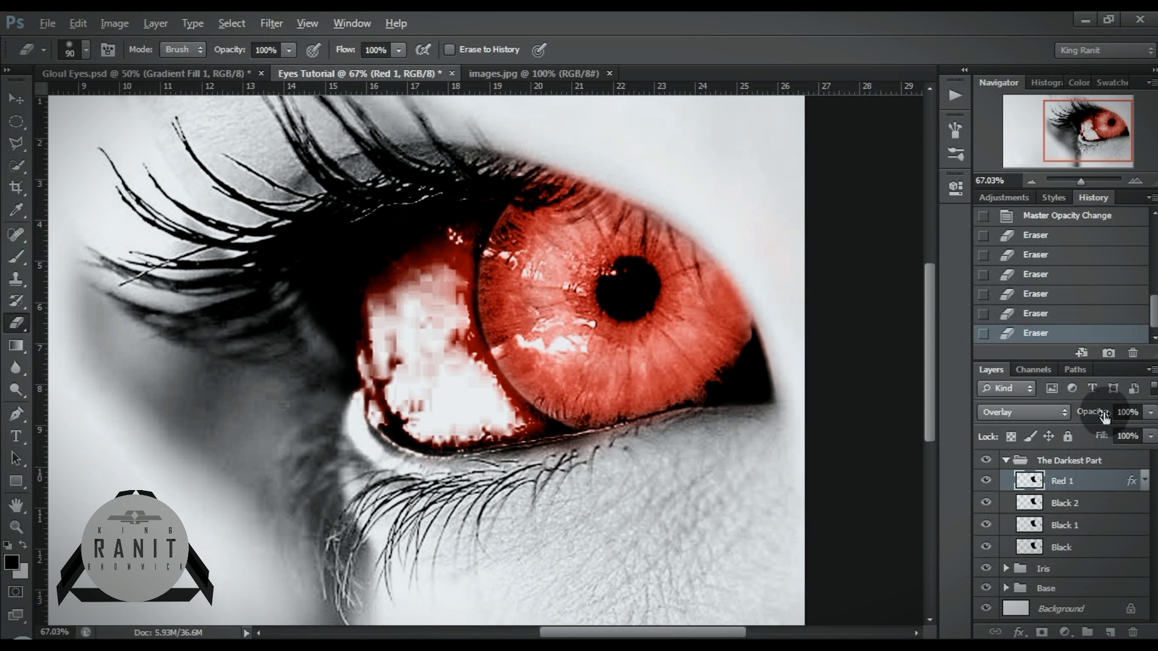
Set the Black layer to Normal blending at 3.5% opacity
click(1079, 547)
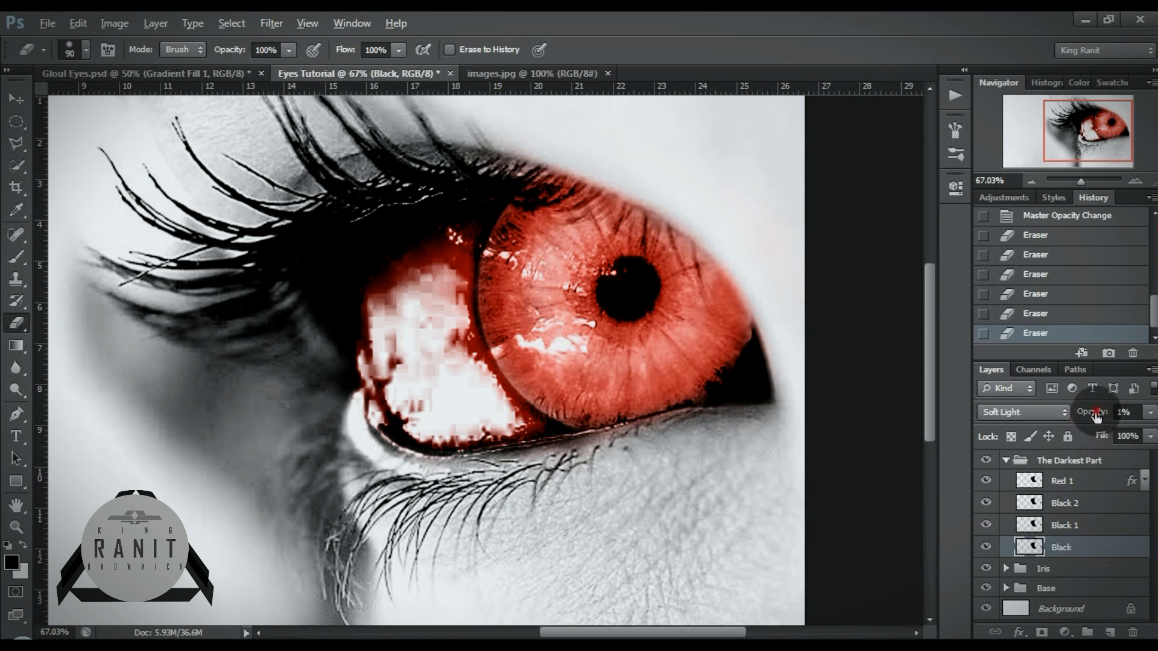
drag(1096, 416, 1153, 425)
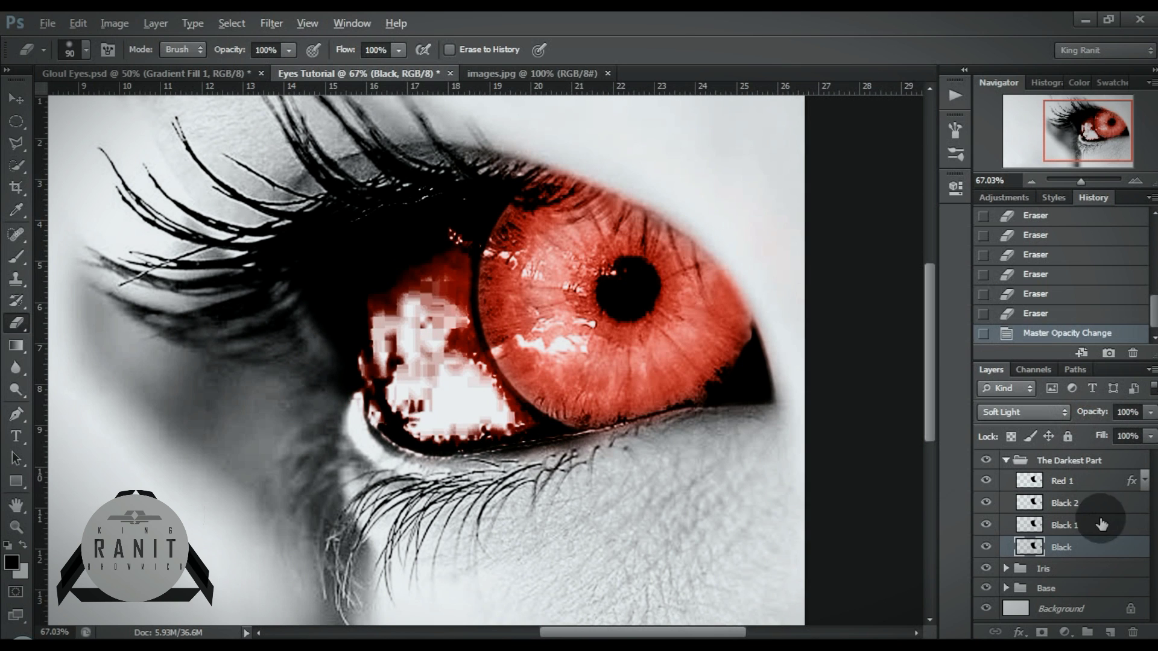
click(1040, 416)
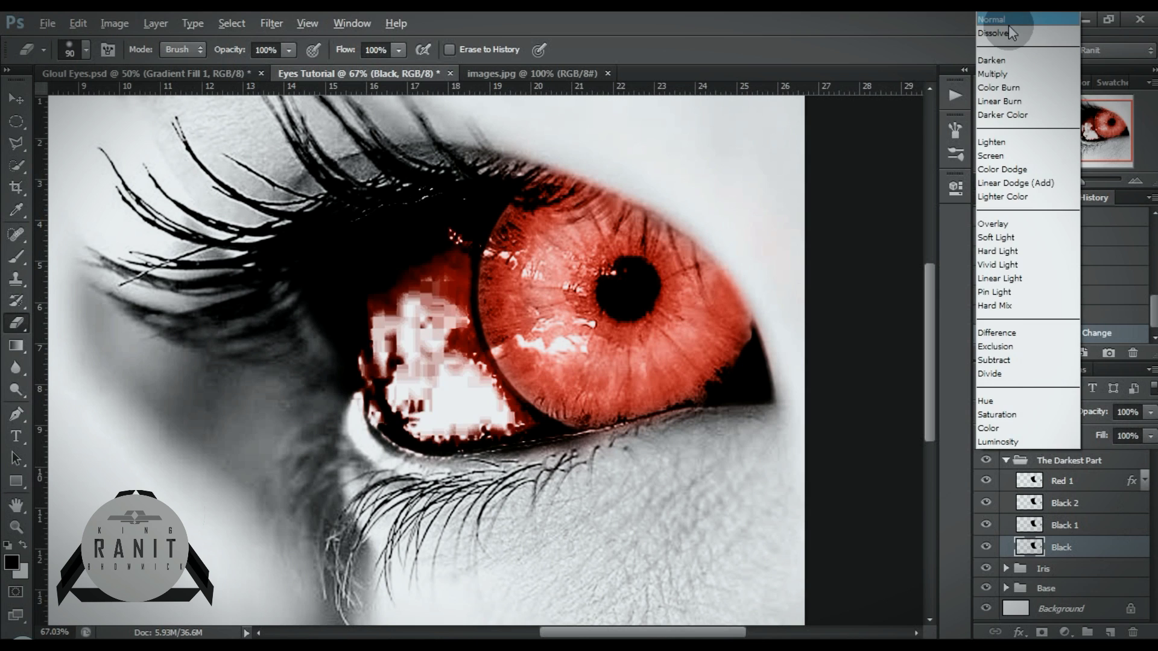
click(1016, 19)
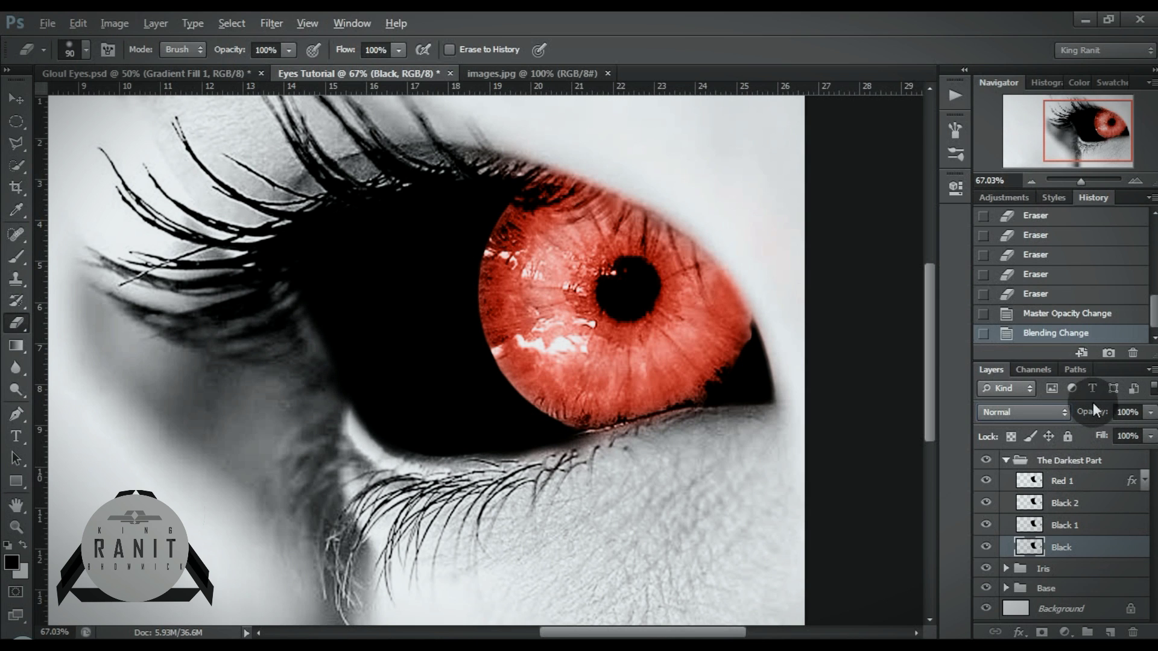
drag(1082, 416, 1097, 420)
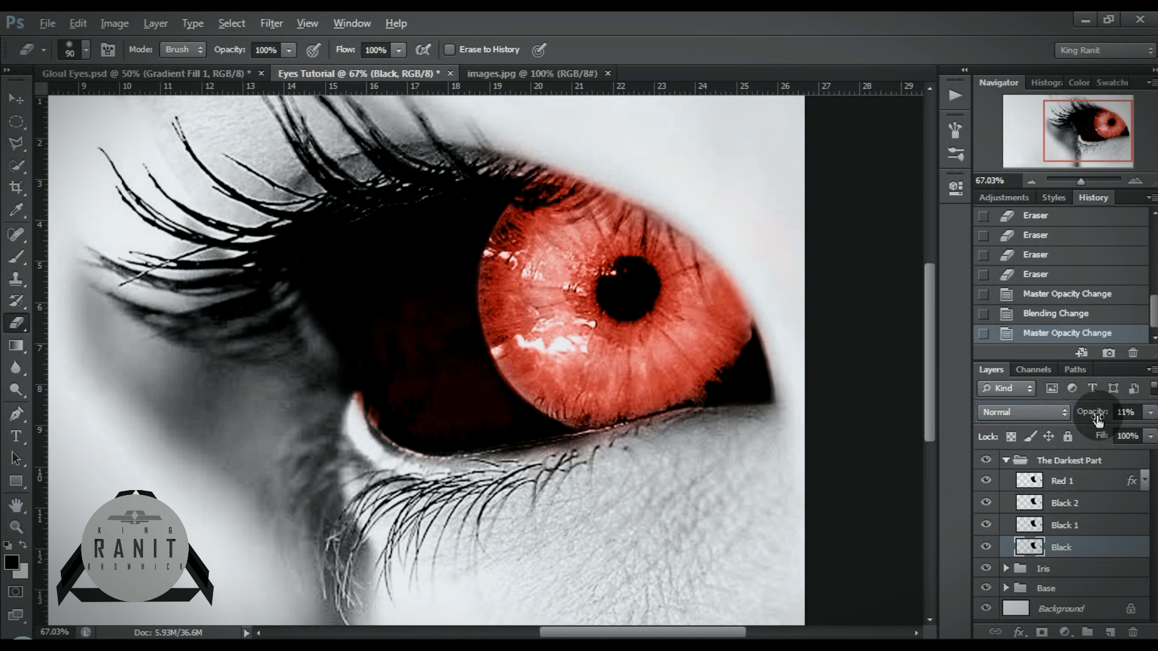
click(1135, 413)
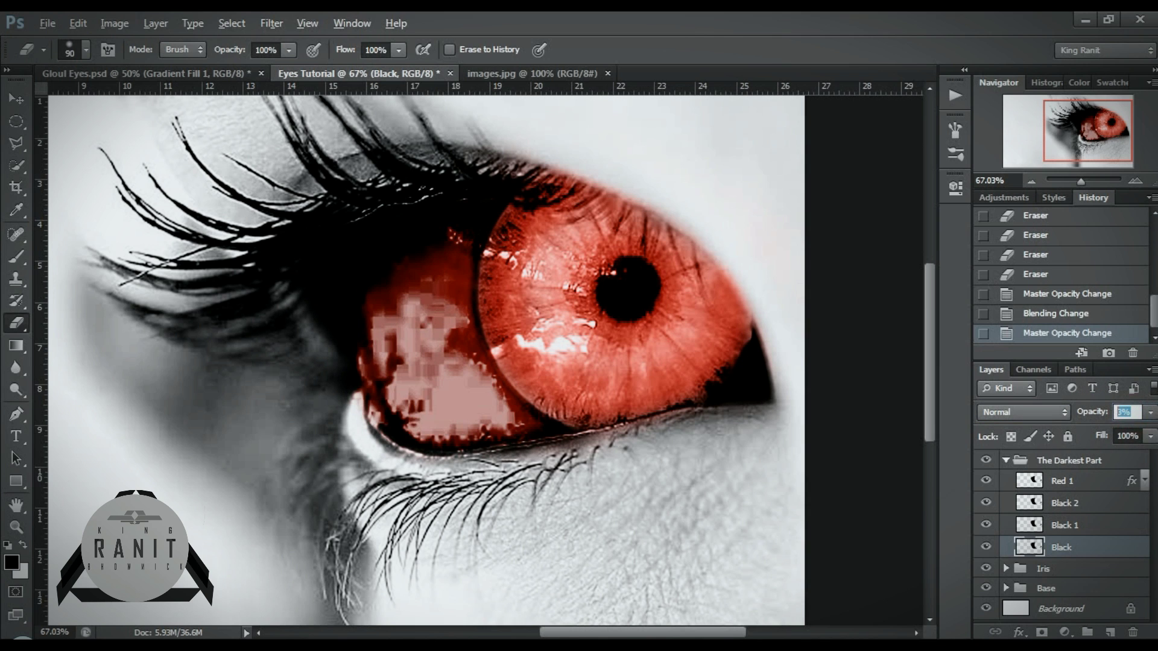
text(4)
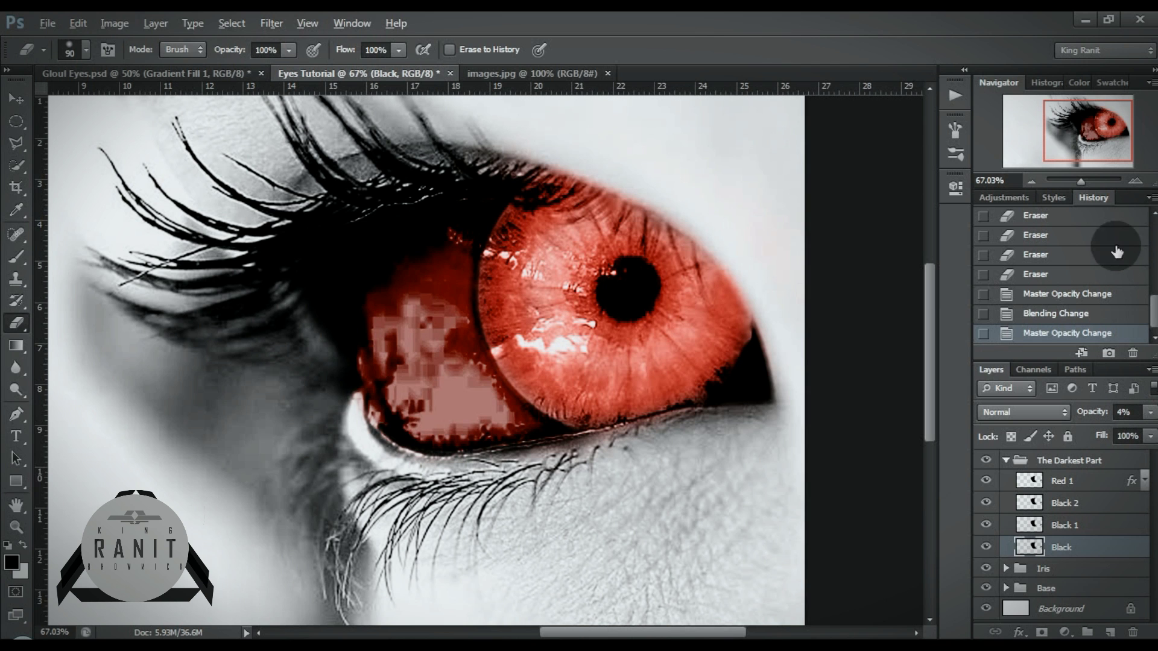
drag(1081, 179, 1078, 179)
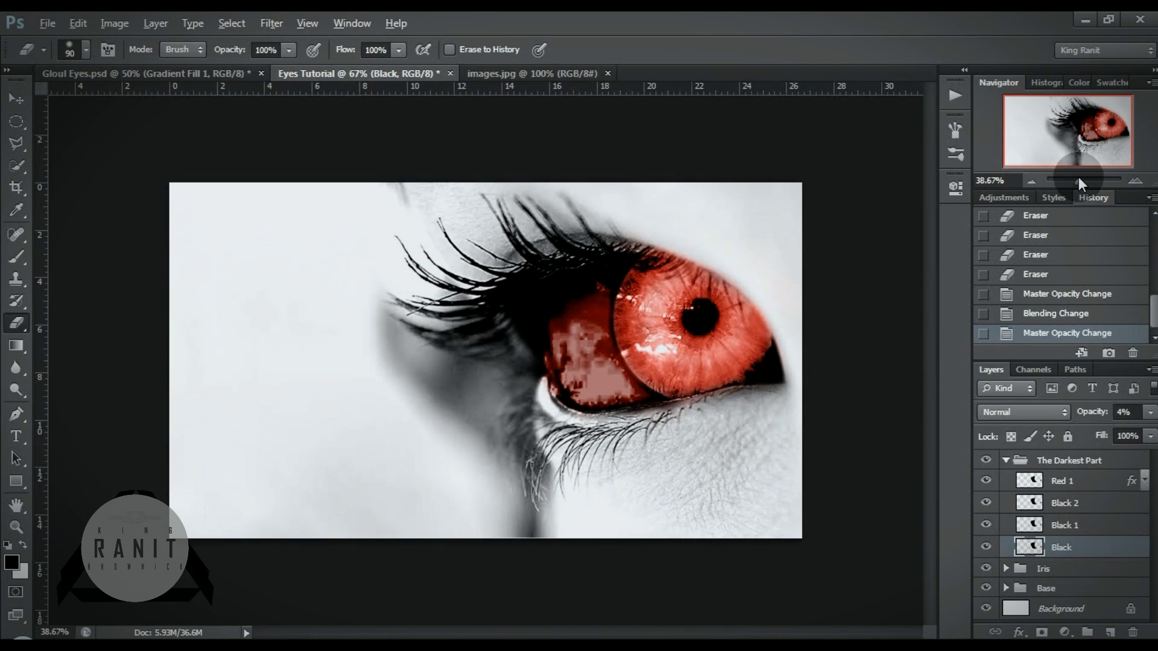
click(1130, 412)
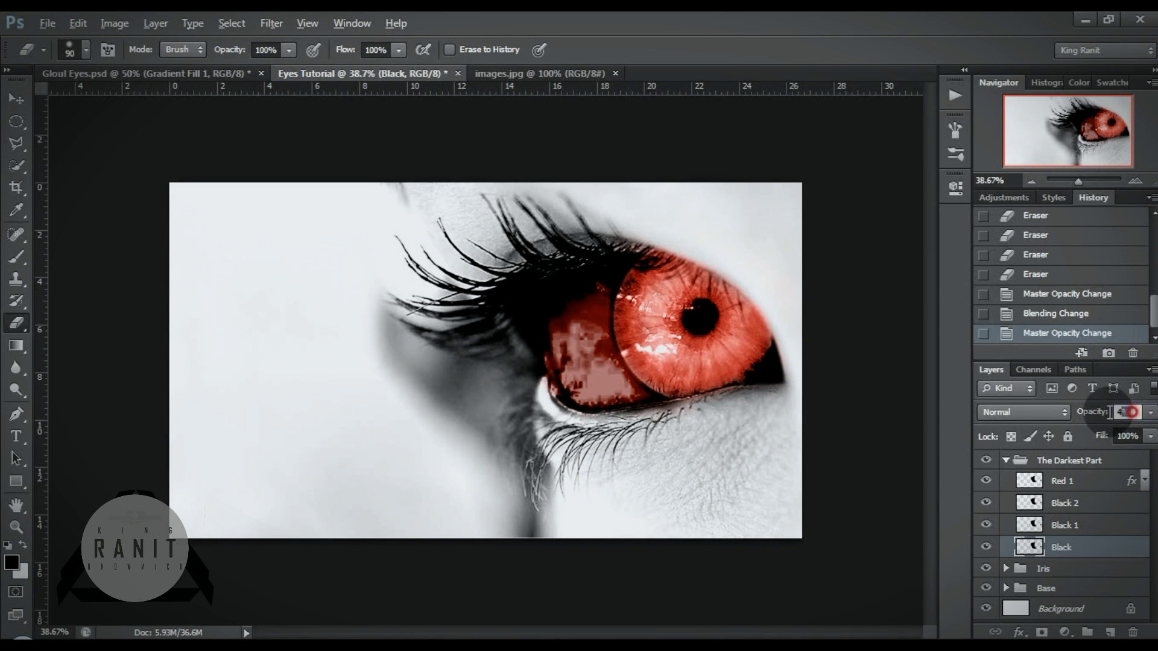
text(3.5)
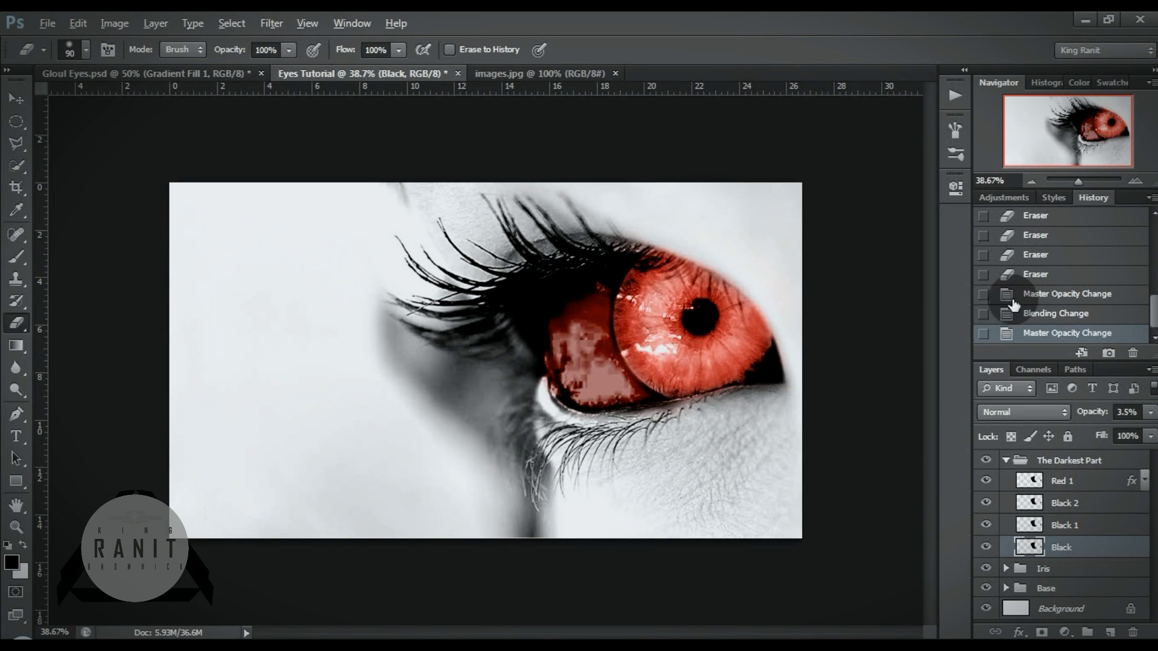
drag(1078, 179, 1081, 181)
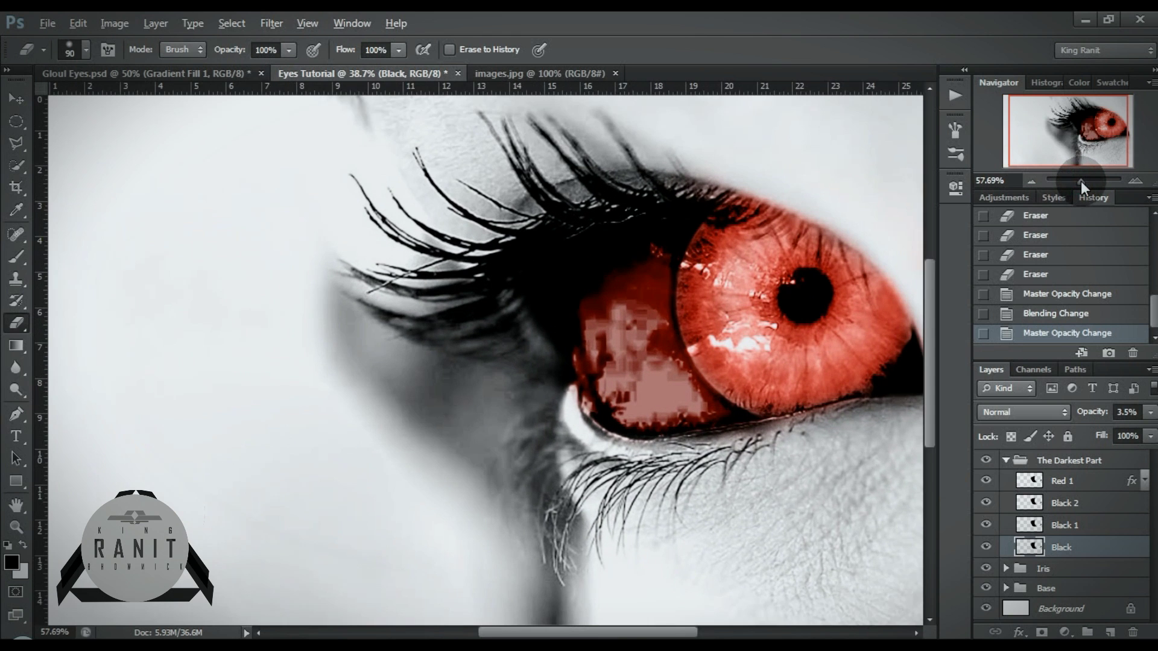
drag(1083, 138, 1093, 139)
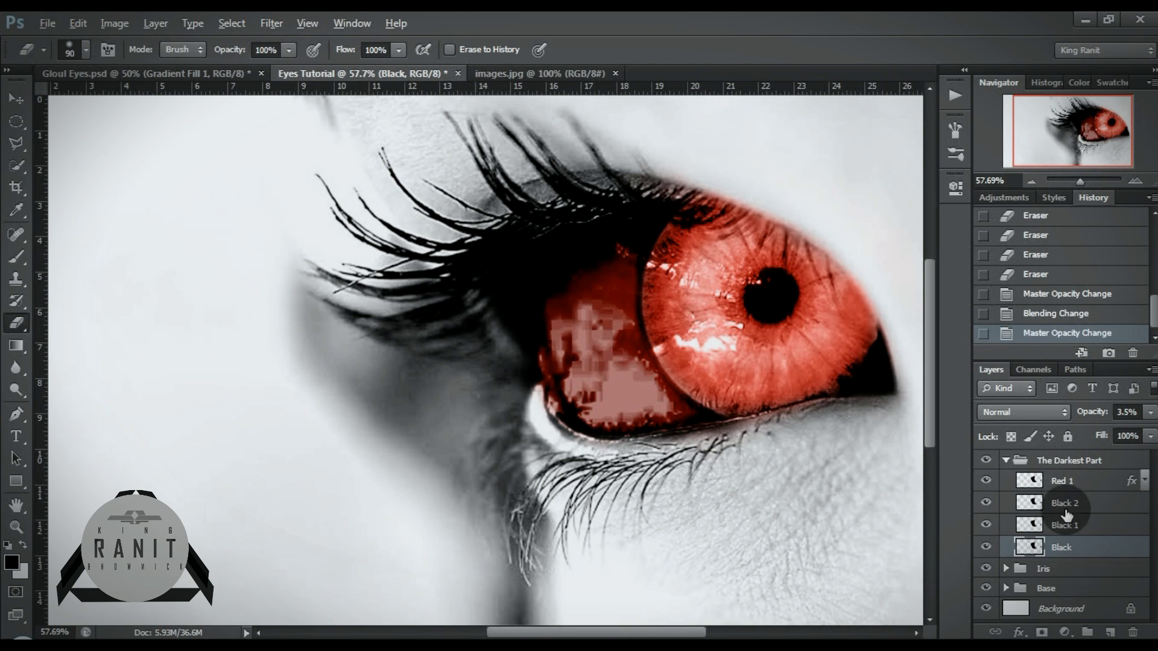
Lower the Red 1 overlay's opacity to 85% and collapse The Darkest Part group
click(1079, 482)
click(986, 481)
click(985, 481)
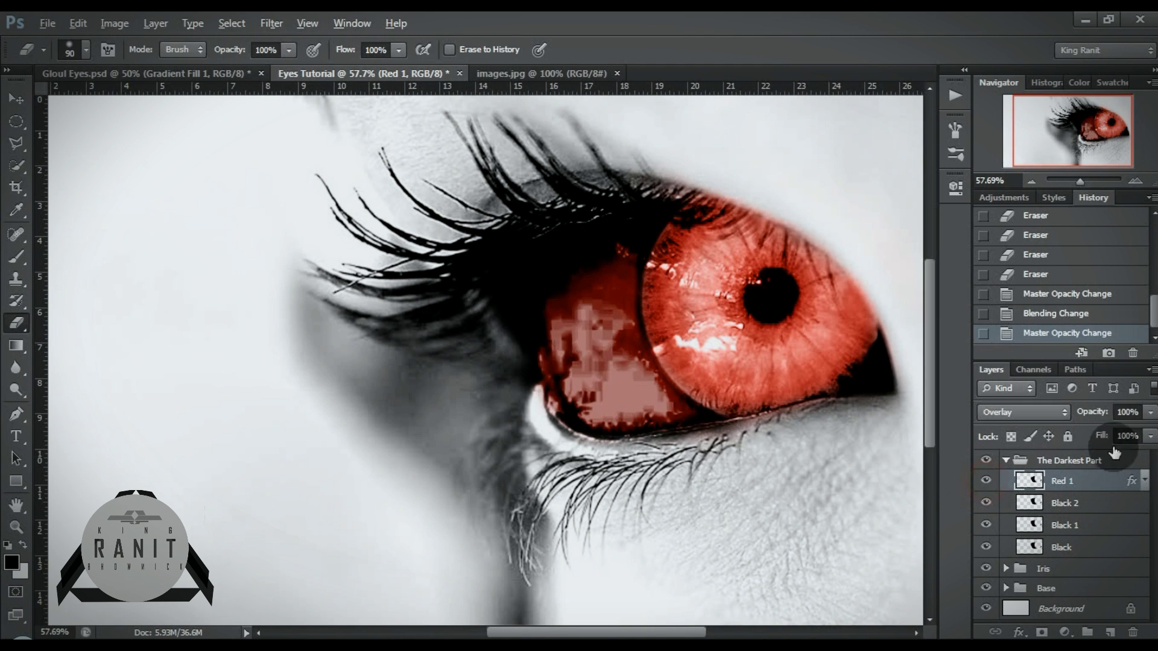
drag(1074, 411, 1080, 416)
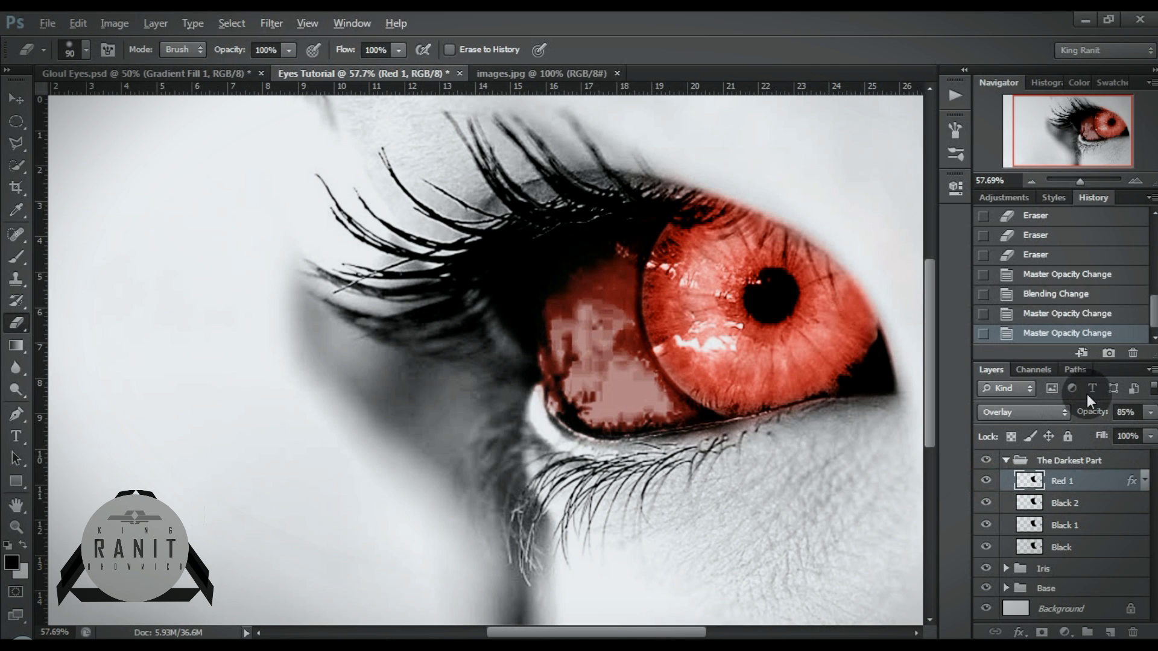
click(1005, 460)
click(1036, 180)
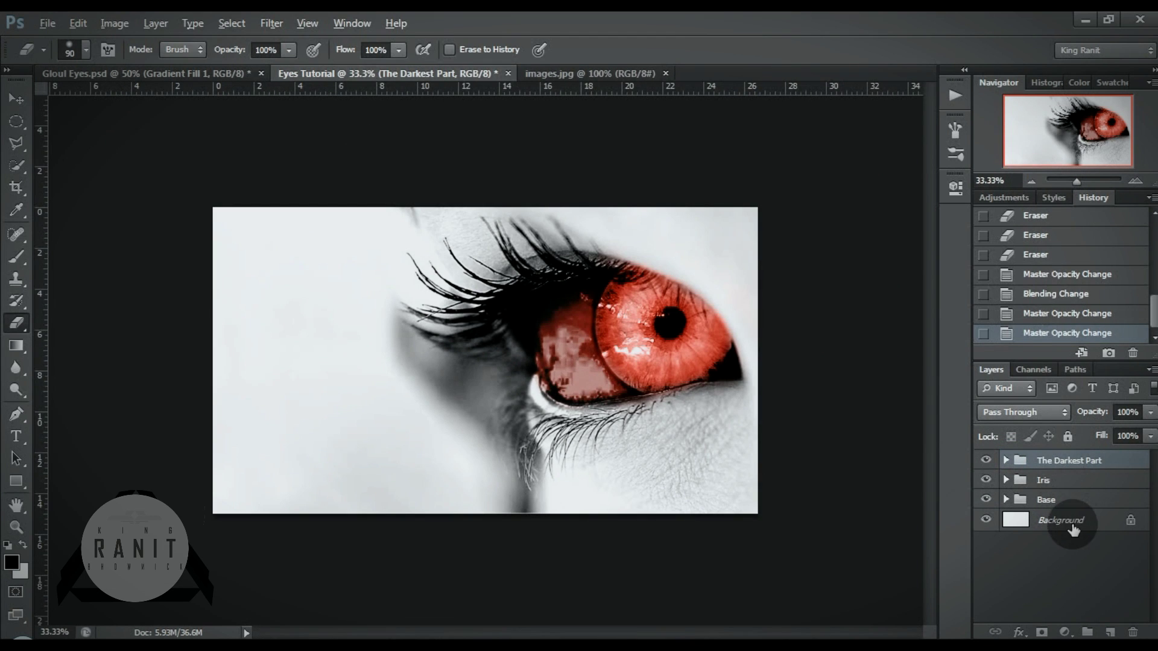
Create a new layer named R 1 inside a new group named OverLAy
click(1110, 632)
key(ctrl+g)
text(OverLAy)
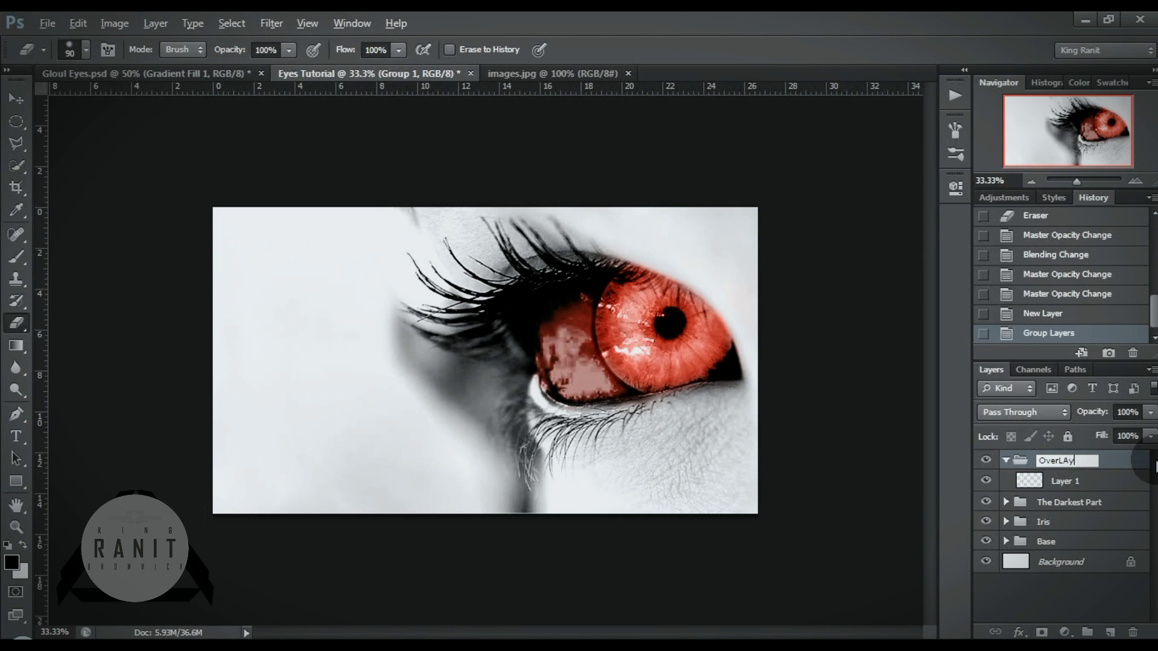
key(Return)
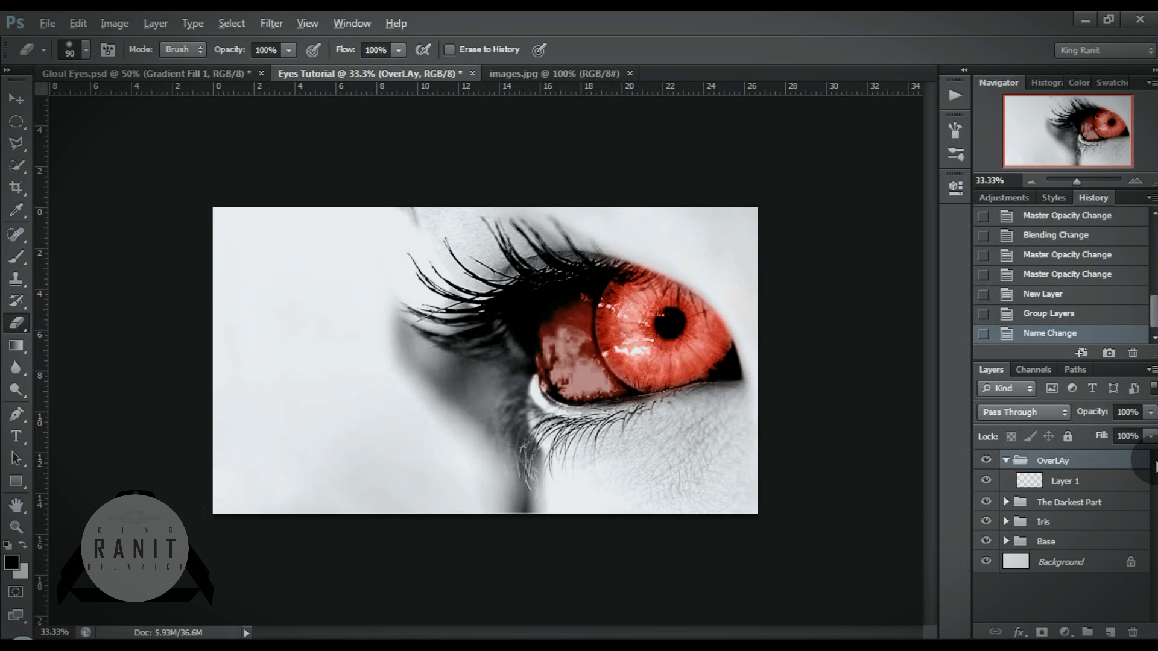
click(1030, 479)
text(R)
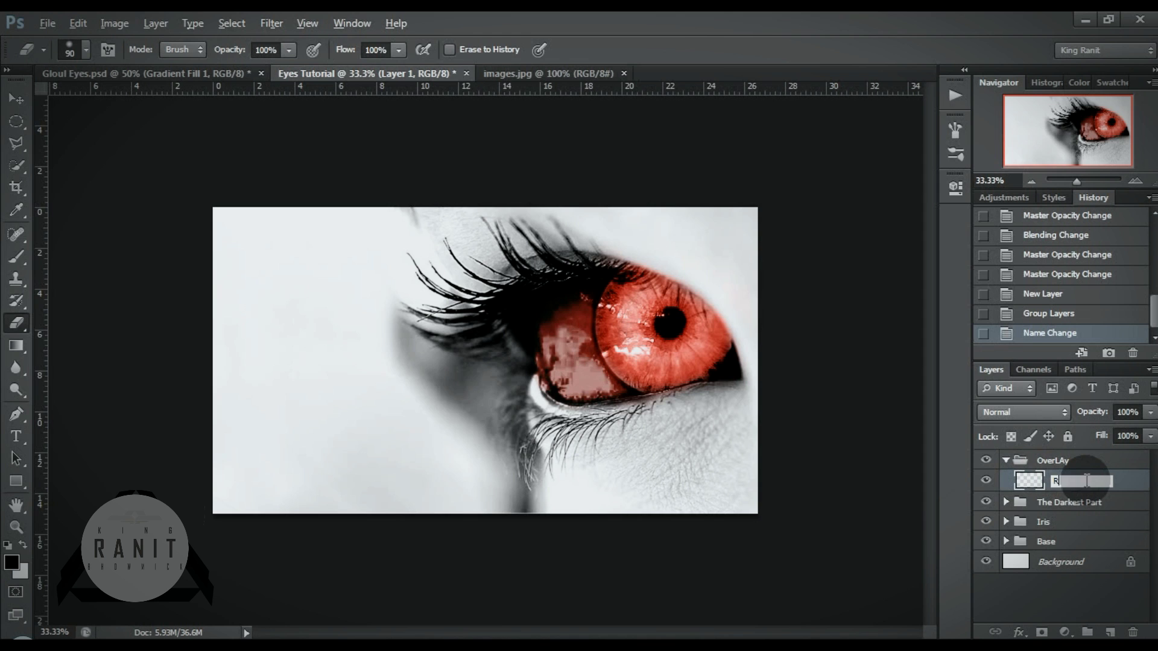
key(Return)
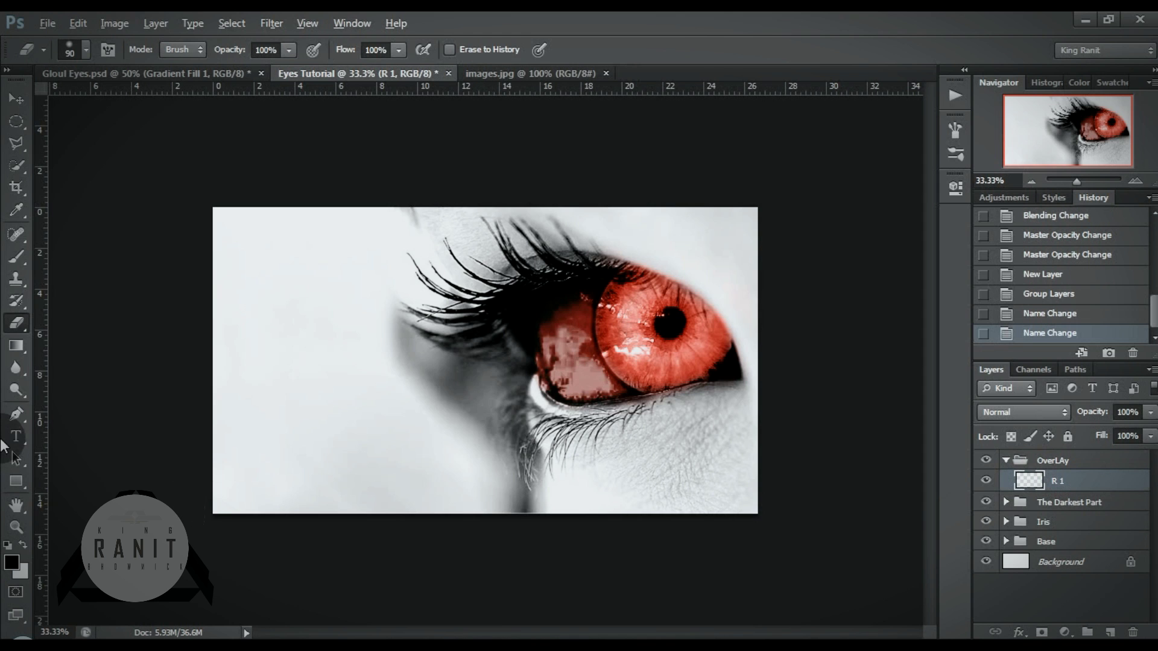
click(16, 256)
Set the foreground colour to dark red (#b10000)
click(10, 561)
click(935, 232)
click(909, 292)
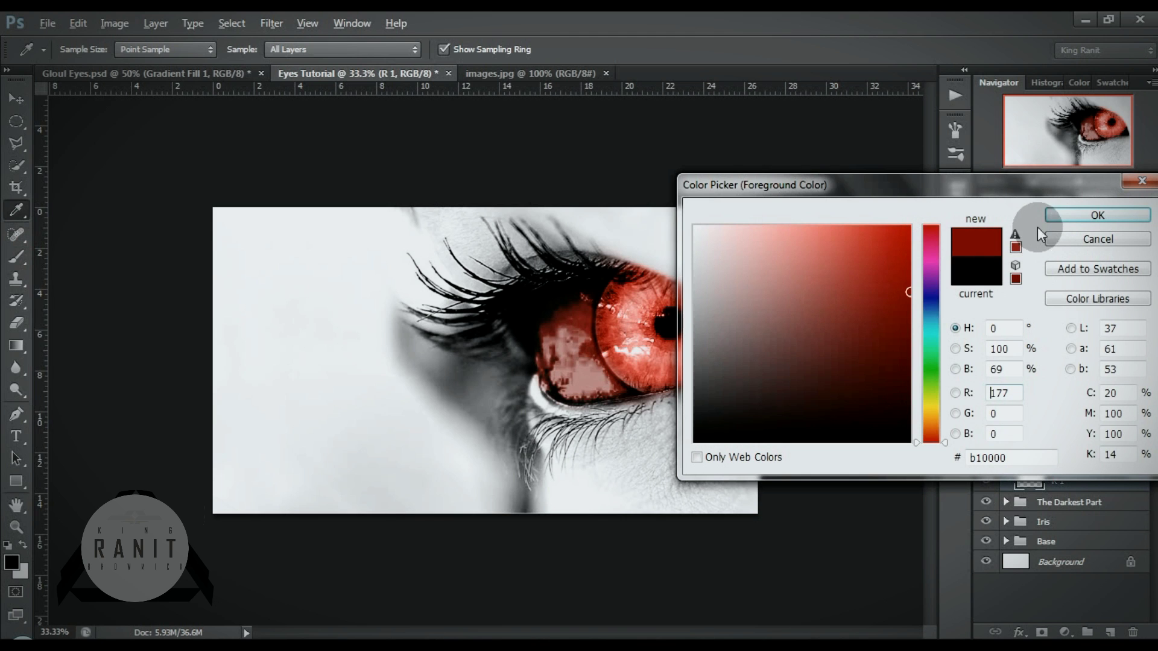
click(1067, 215)
Set R 1 to Overlay blending and paint red glow across the skin below the eye
drag(1072, 189, 1083, 188)
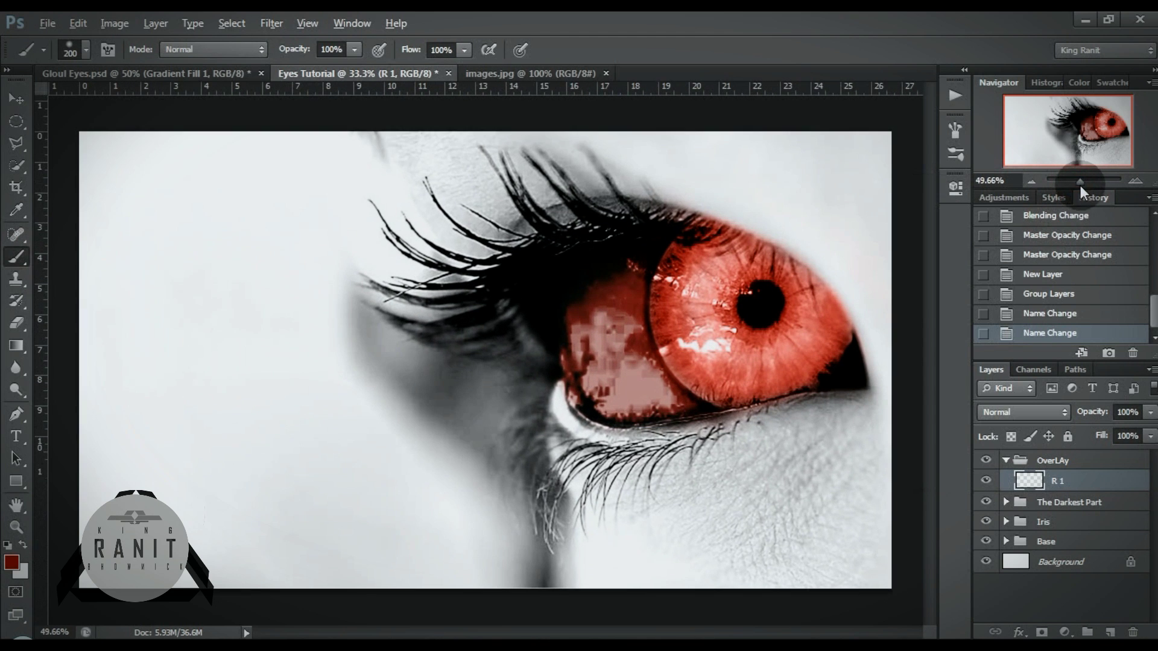
click(1004, 413)
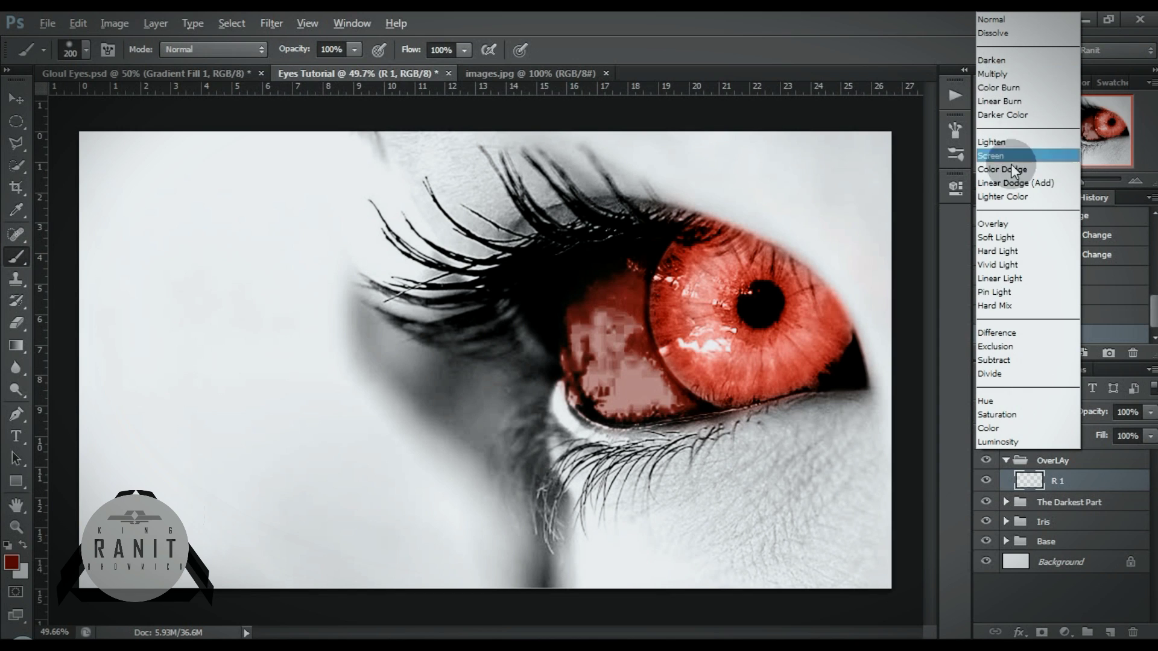
click(1013, 225)
drag(828, 474, 821, 529)
mouse_move(852, 400)
mouse_down()
mouse_move(814, 426)
mouse_move(825, 434)
mouse_move(746, 480)
mouse_move(722, 536)
mouse_move(699, 535)
mouse_up()
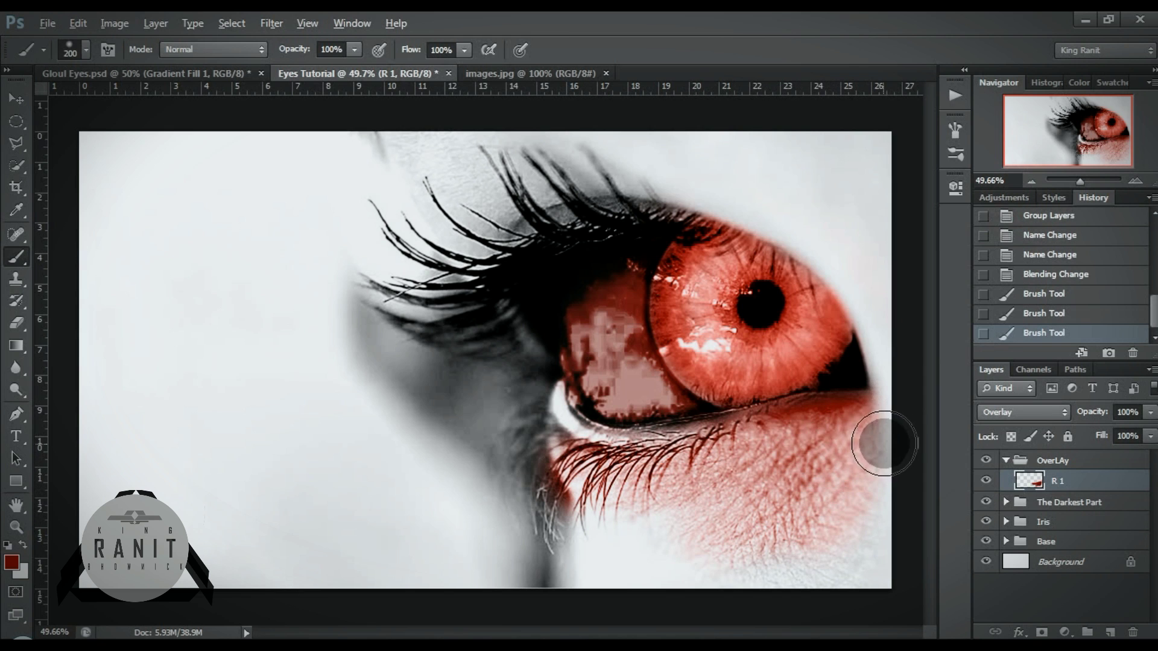
Paint red glow along the lower lashes, the lower lid's outer corner, and over the upper lid
mouse_move(672, 459)
mouse_down()
mouse_move(579, 449)
mouse_move(545, 476)
mouse_up()
click(16, 323)
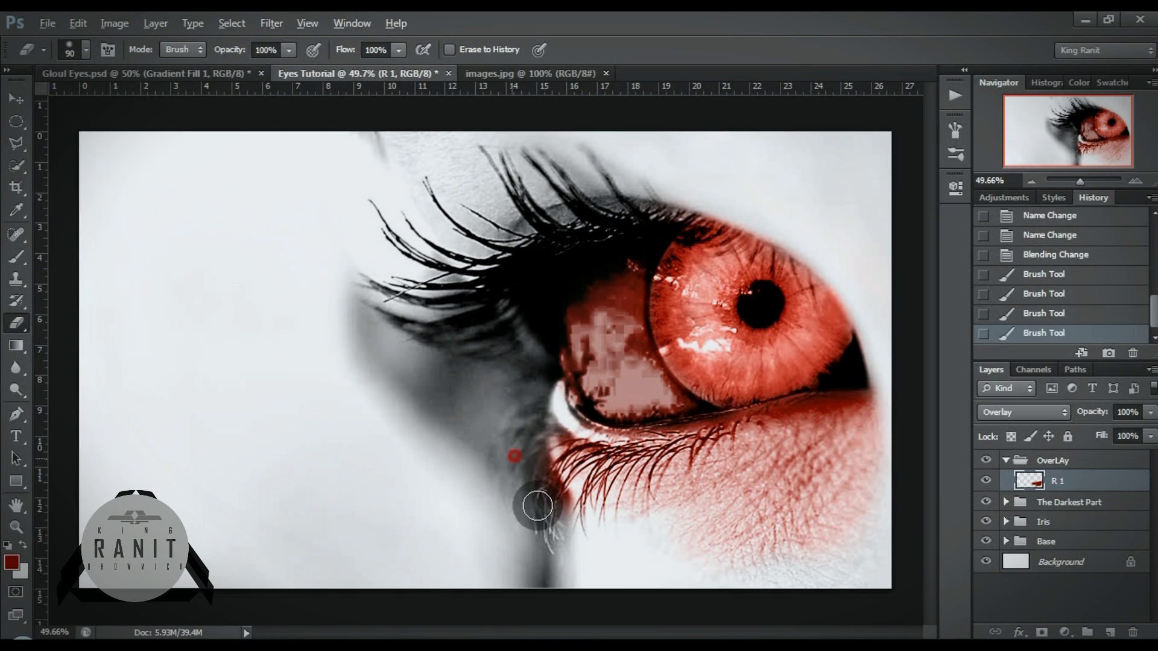
click(530, 452)
click(16, 256)
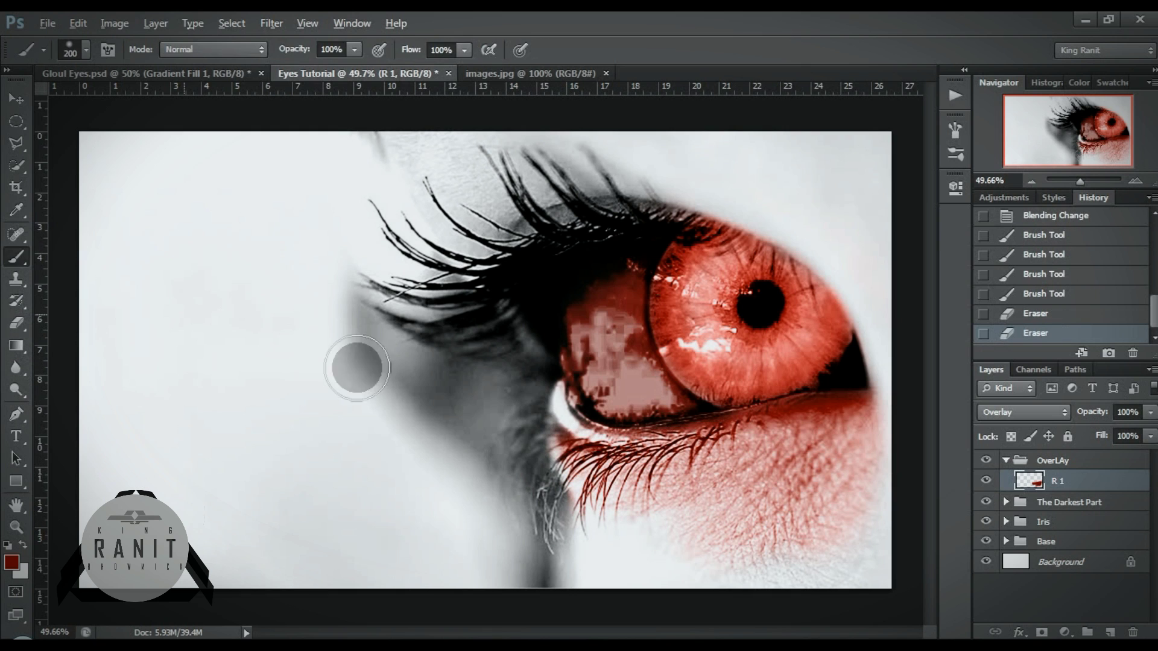
key(bracketleft)
key(bracketleft)
key(bracketleft)
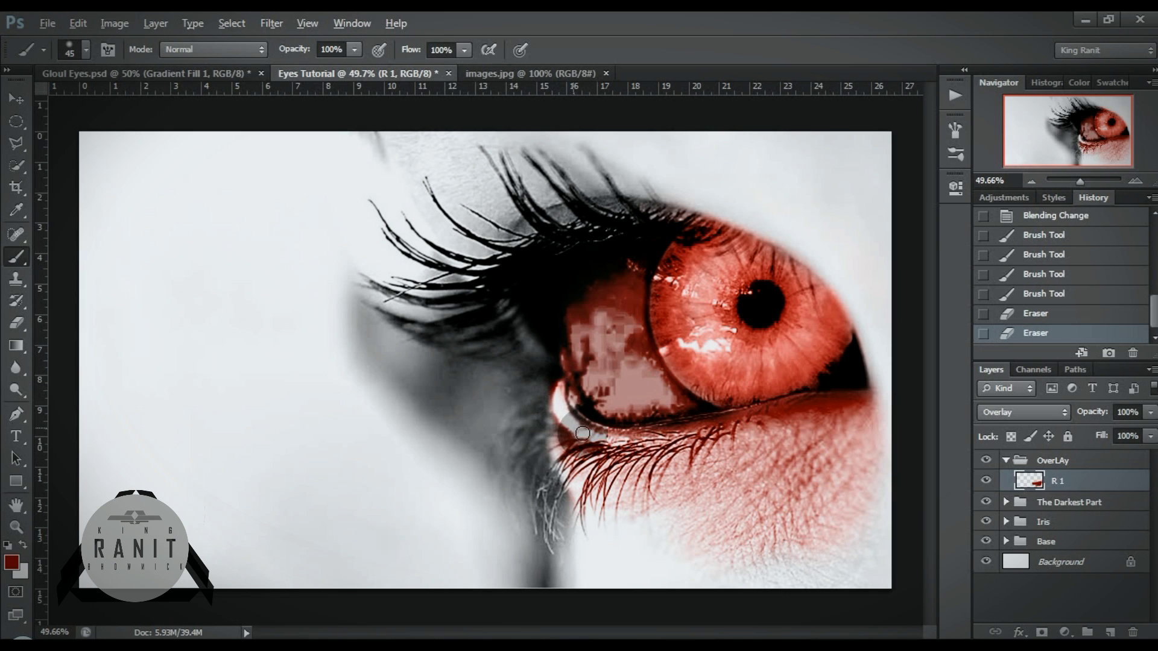
drag(844, 401, 868, 431)
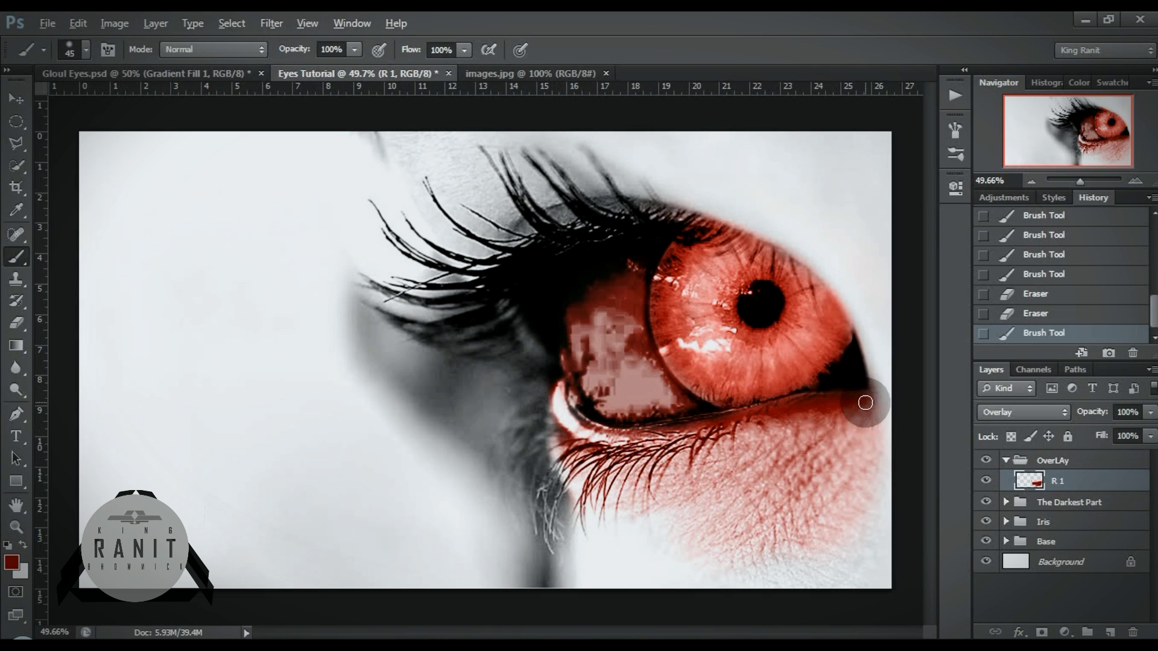
key(bracketright)
key(bracketright)
key(bracketright)
mouse_move(834, 499)
mouse_down()
mouse_move(866, 449)
mouse_move(861, 556)
mouse_move(795, 589)
mouse_move(802, 543)
mouse_up()
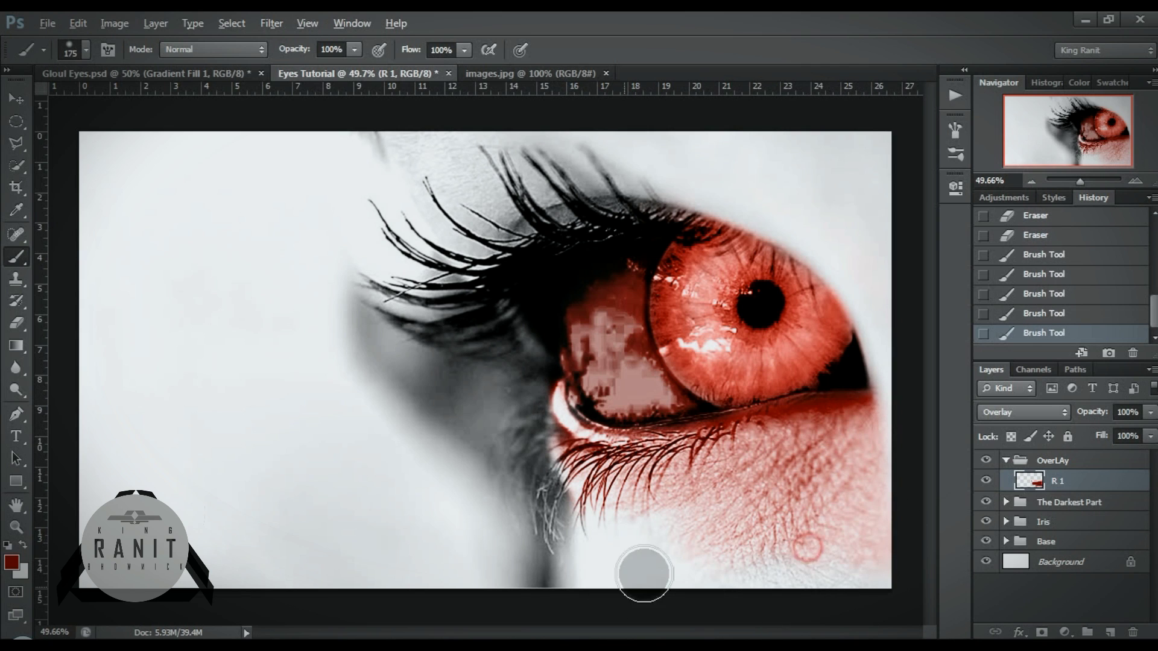
drag(593, 469, 570, 485)
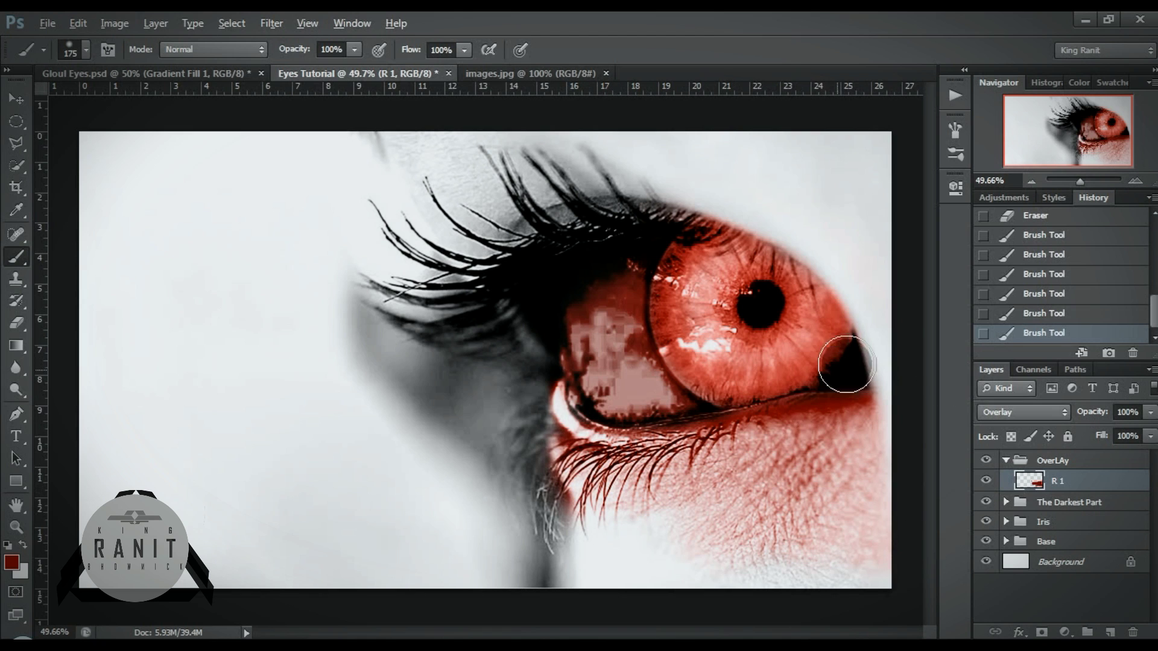
drag(882, 344, 561, 192)
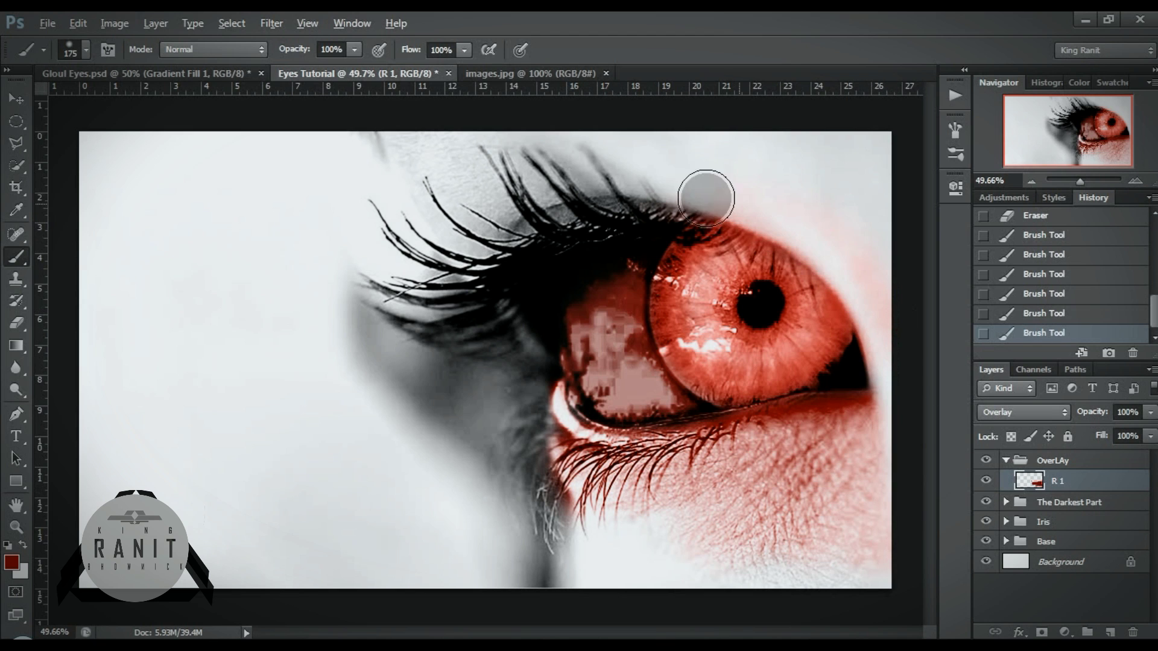
mouse_move(560, 191)
mouse_down()
mouse_move(426, 172)
mouse_move(636, 160)
mouse_up()
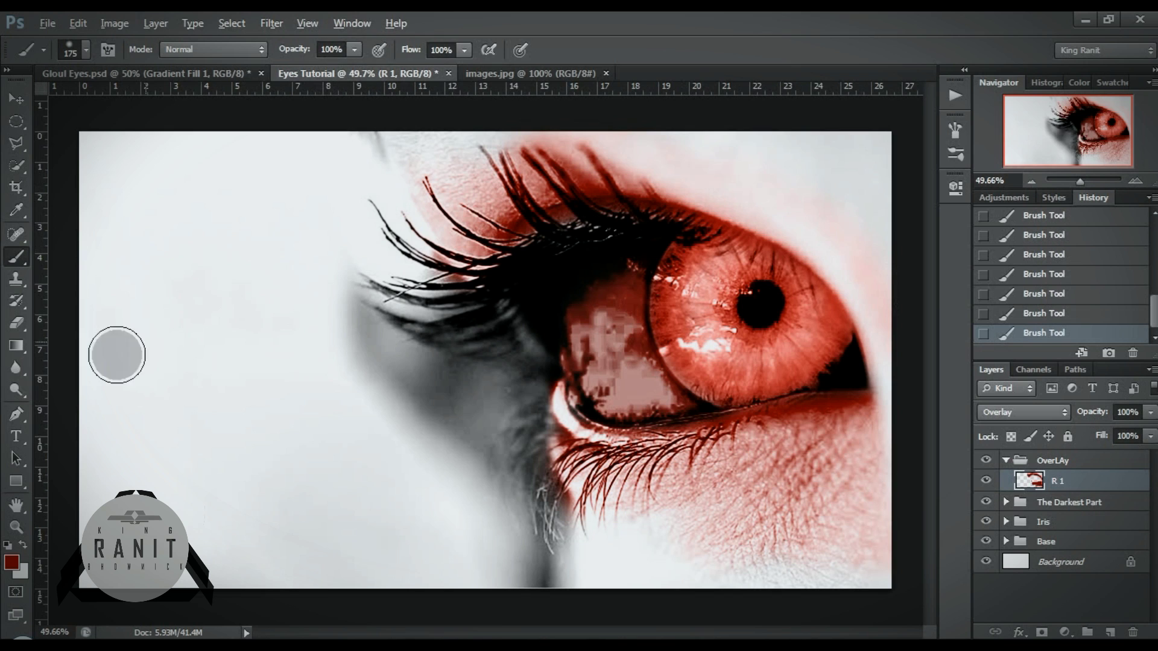
Erase excess red from the lashes and from the skin above the eye's outer corner
click(16, 323)
click(412, 254)
click(494, 442)
click(537, 475)
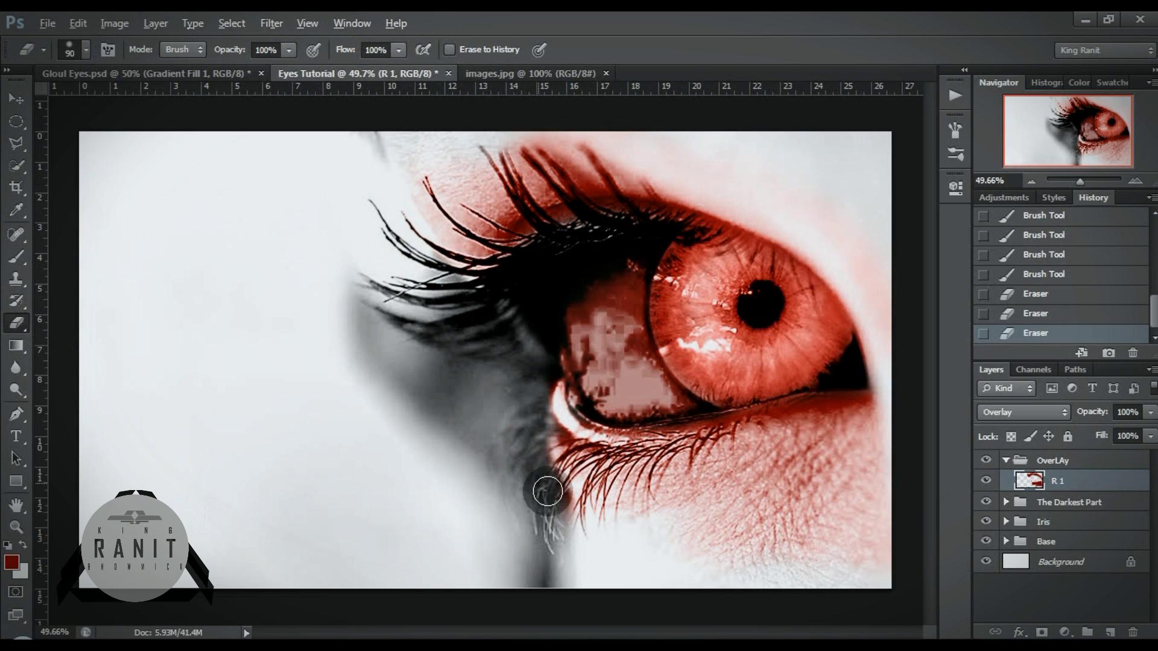
drag(535, 547, 518, 464)
click(517, 429)
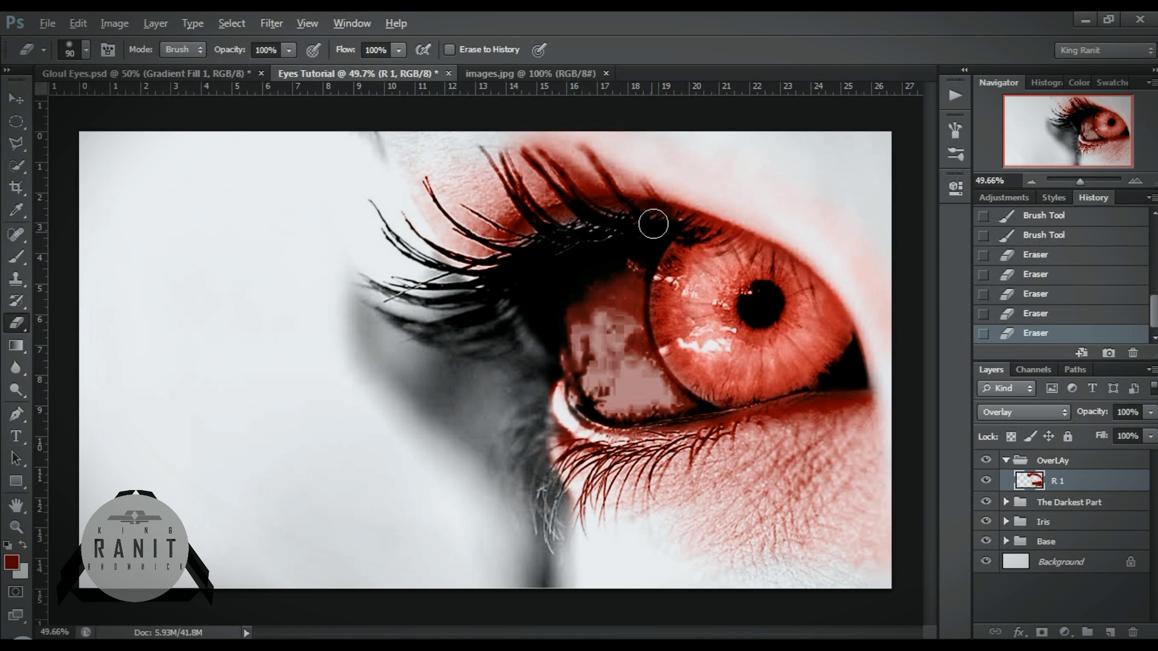
key(bracketright)
key(bracketright)
key(bracketright)
mouse_move(779, 248)
mouse_down()
mouse_move(832, 279)
mouse_move(784, 221)
mouse_up()
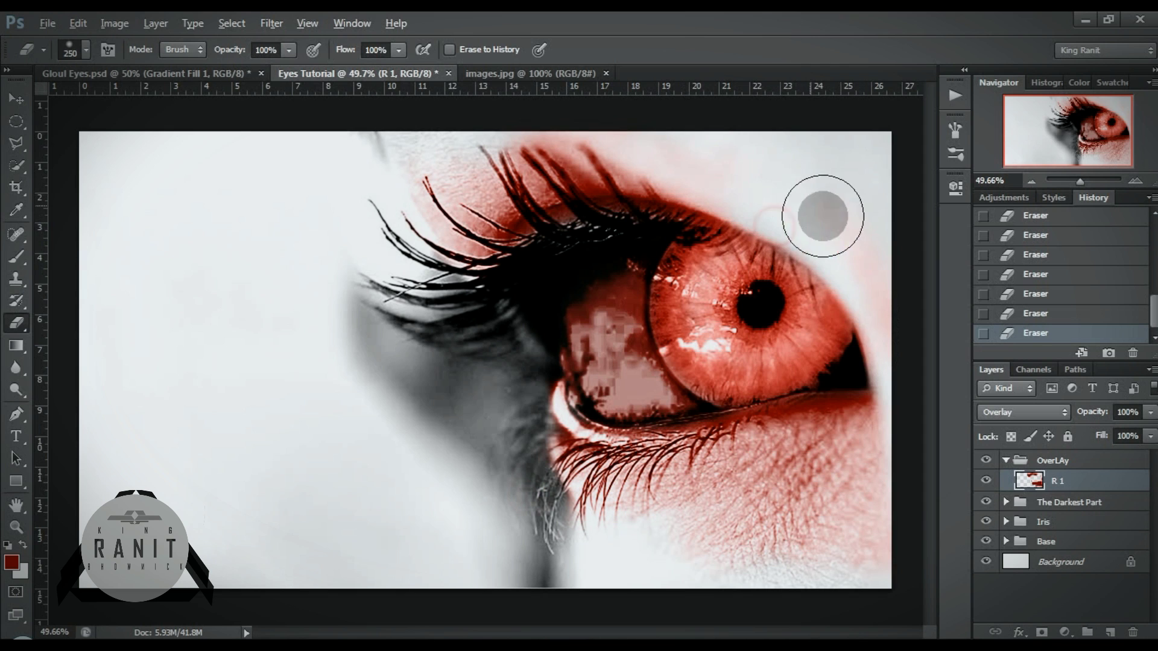
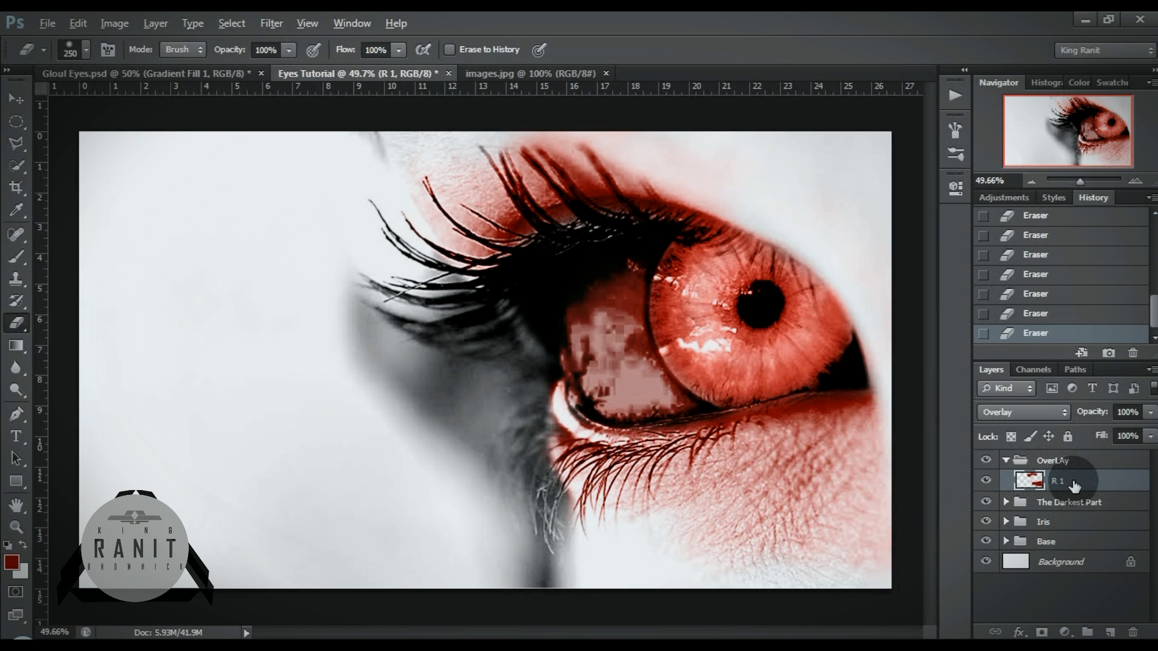
Duplicate R 1 as B 1 and erase its red above the lashes, lower lid and cheek
key(ctrl+j)
text(B 1)
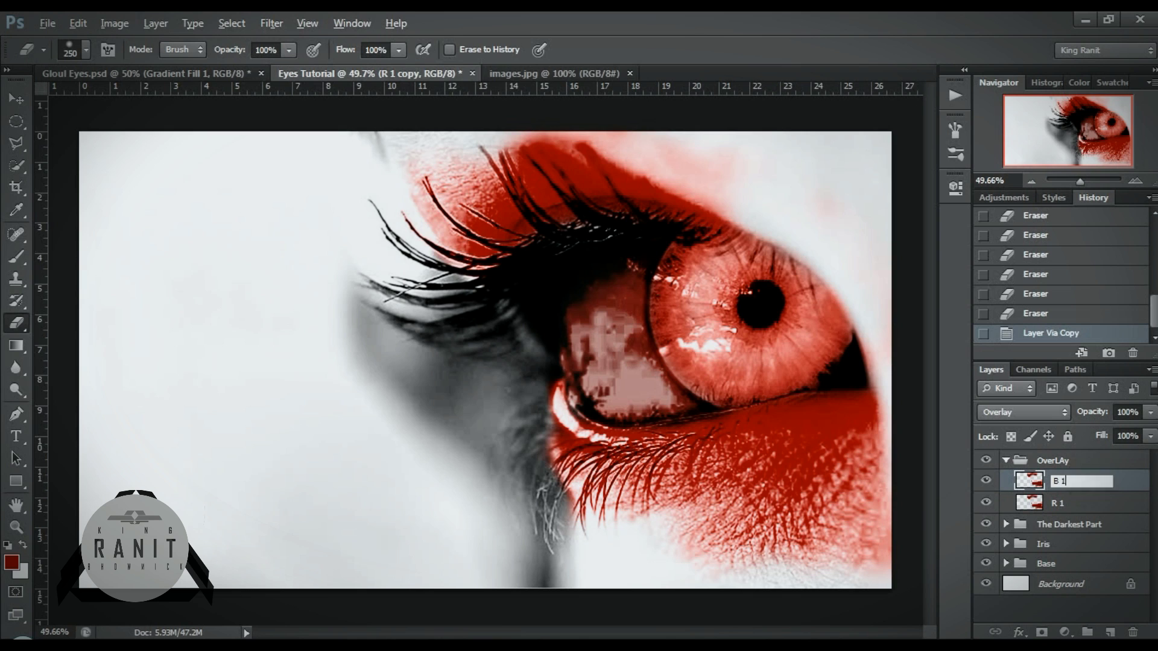
click(1090, 481)
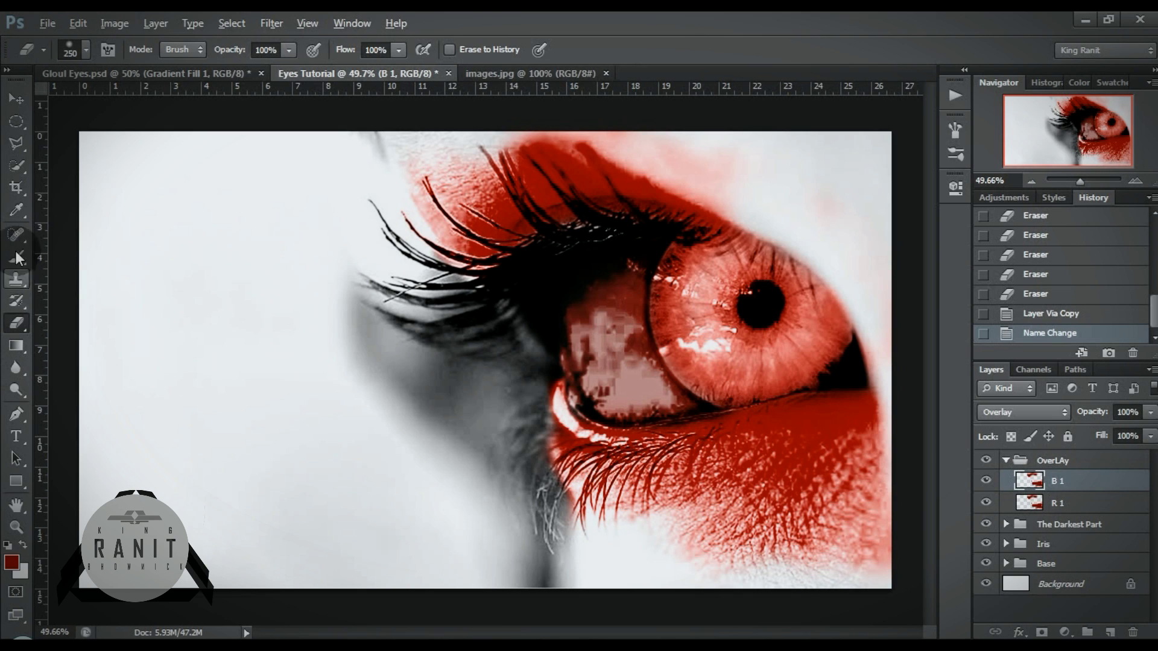
drag(387, 194, 713, 169)
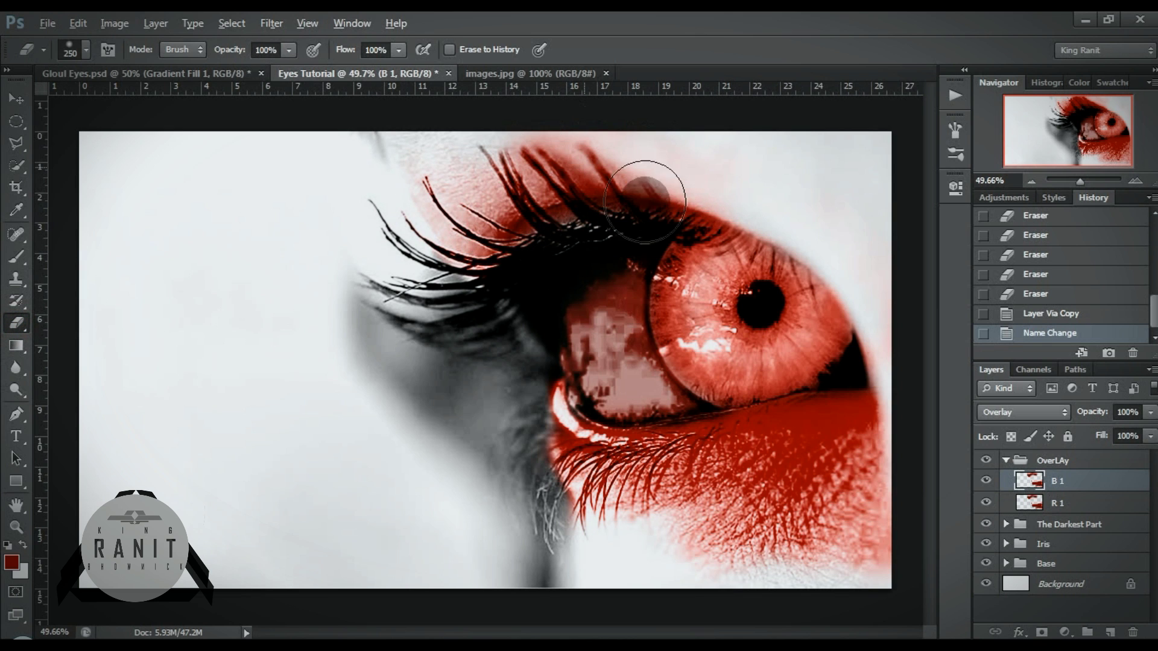
drag(787, 308, 868, 412)
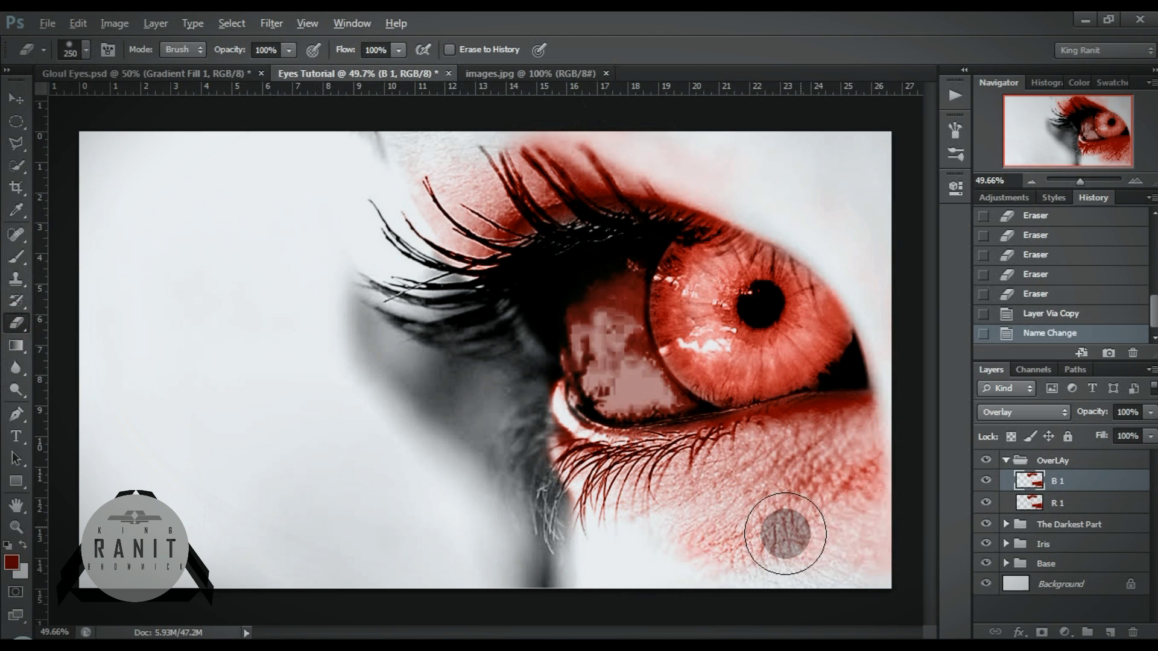
drag(808, 563, 819, 405)
drag(573, 266, 470, 229)
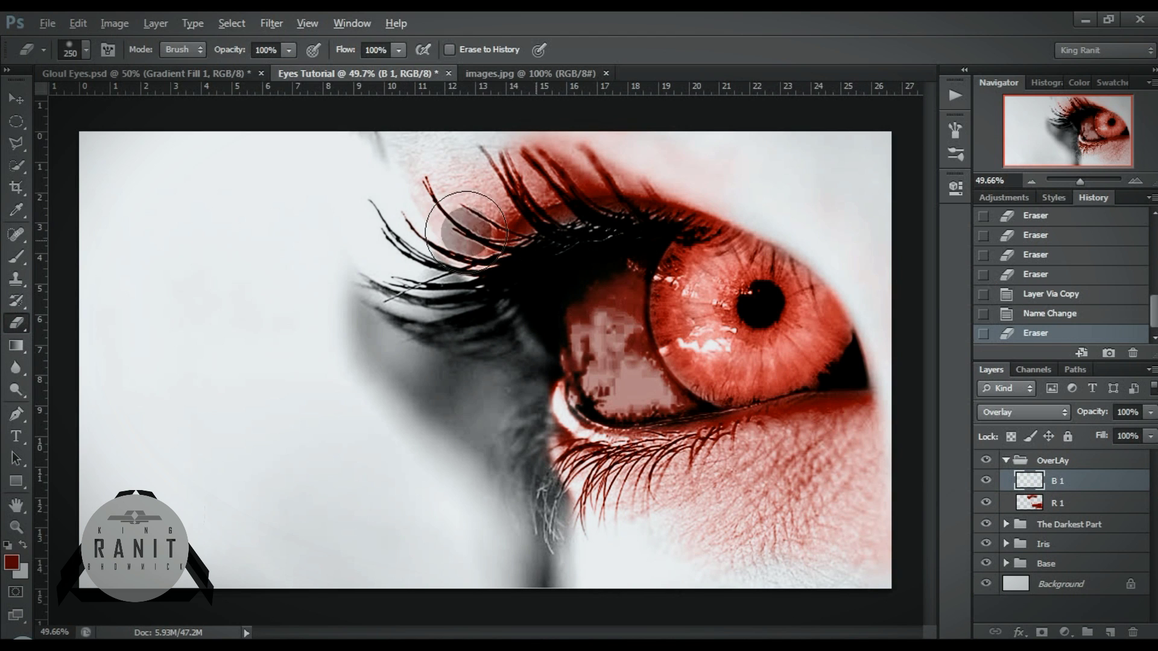
Toggle B 1 and R 1 visibility to compare, then reset the foreground colour to black
click(982, 481)
click(983, 481)
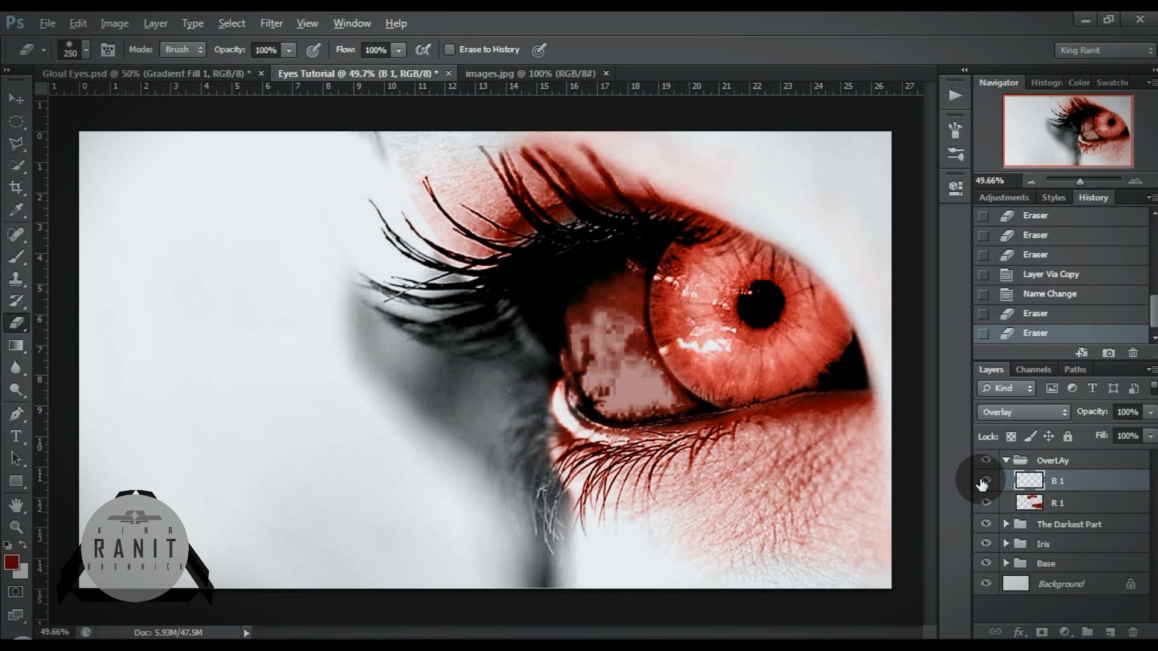
click(986, 504)
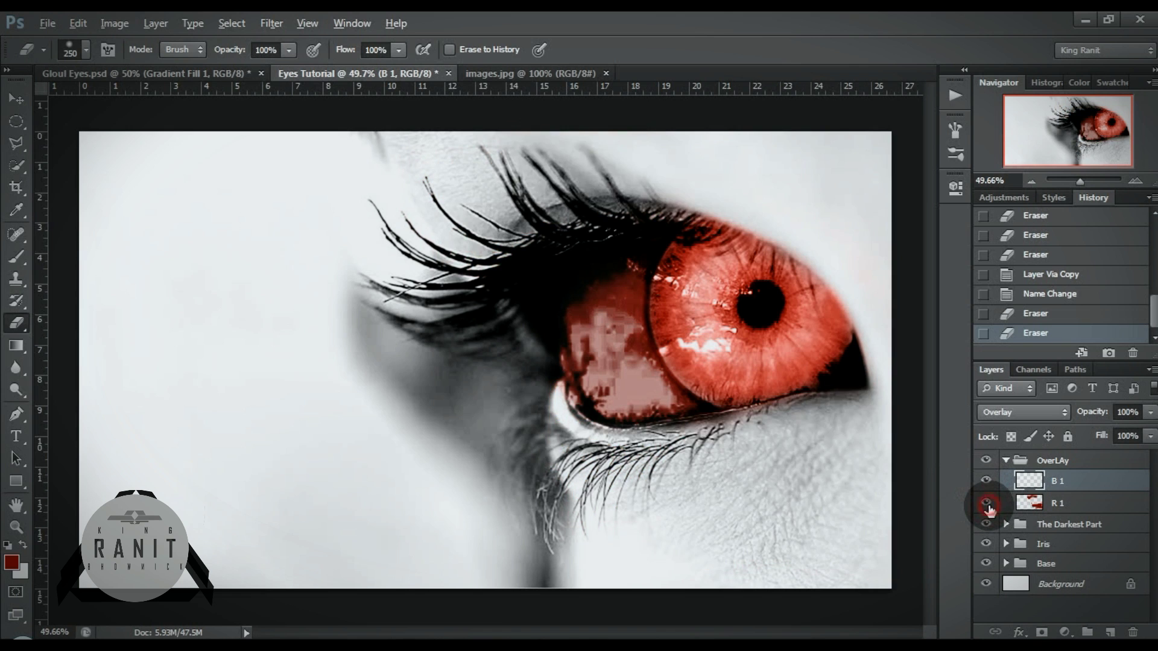
click(1094, 484)
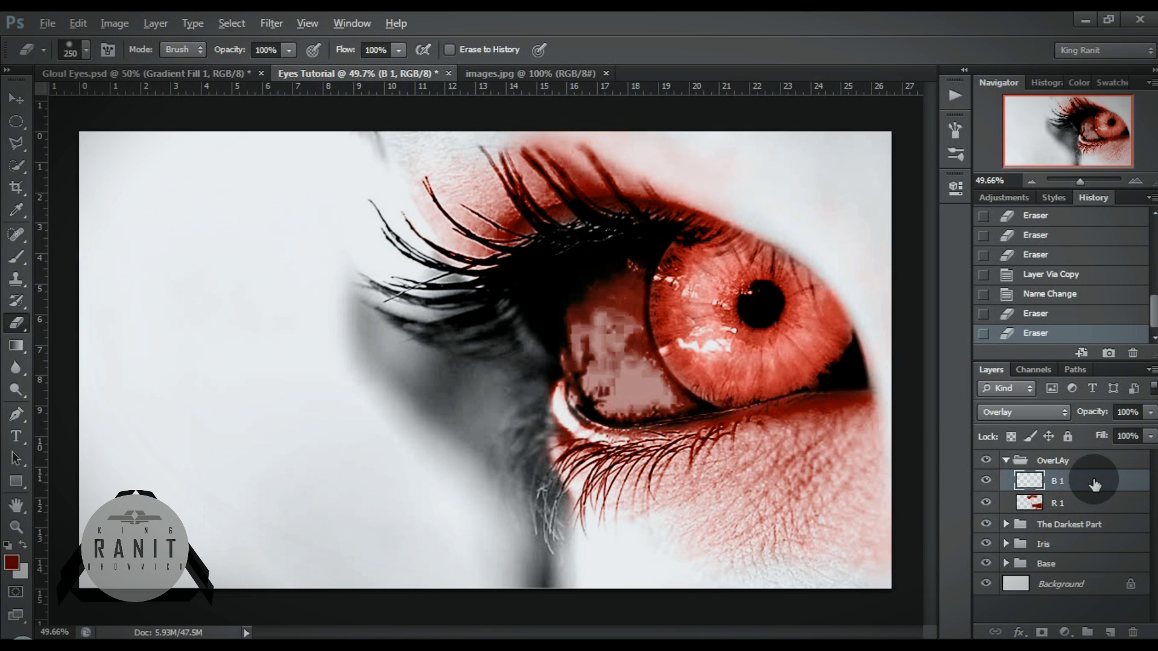
click(17, 388)
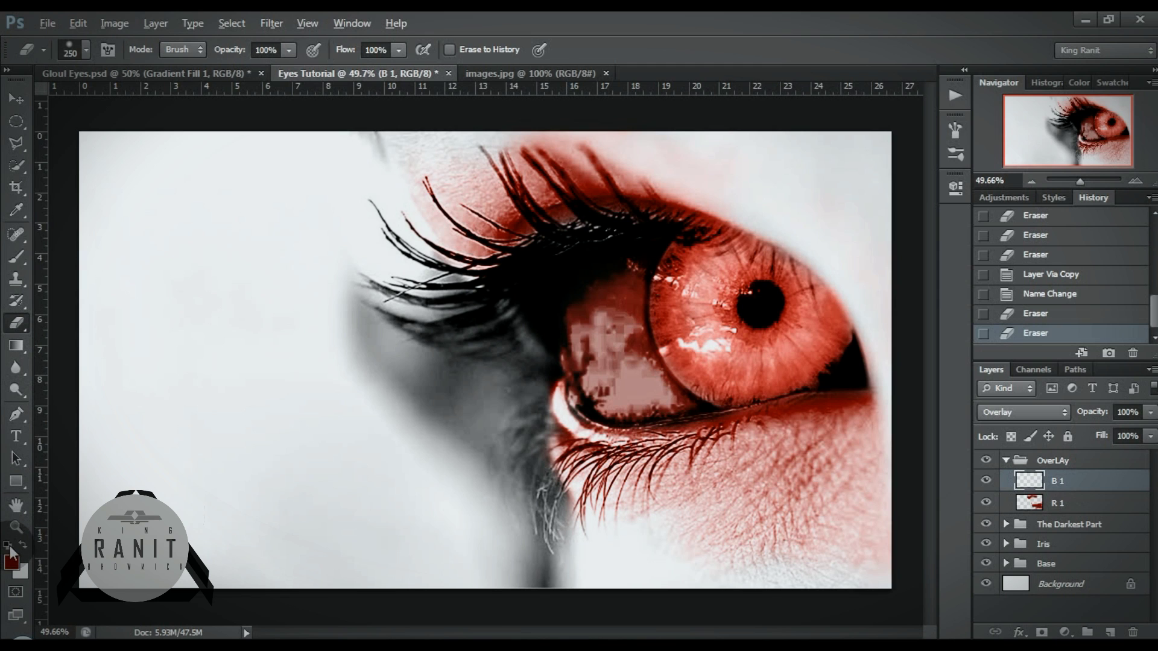
Move B 1 beneath R 1 and erase its red from the iris and lower lid
click(733, 339)
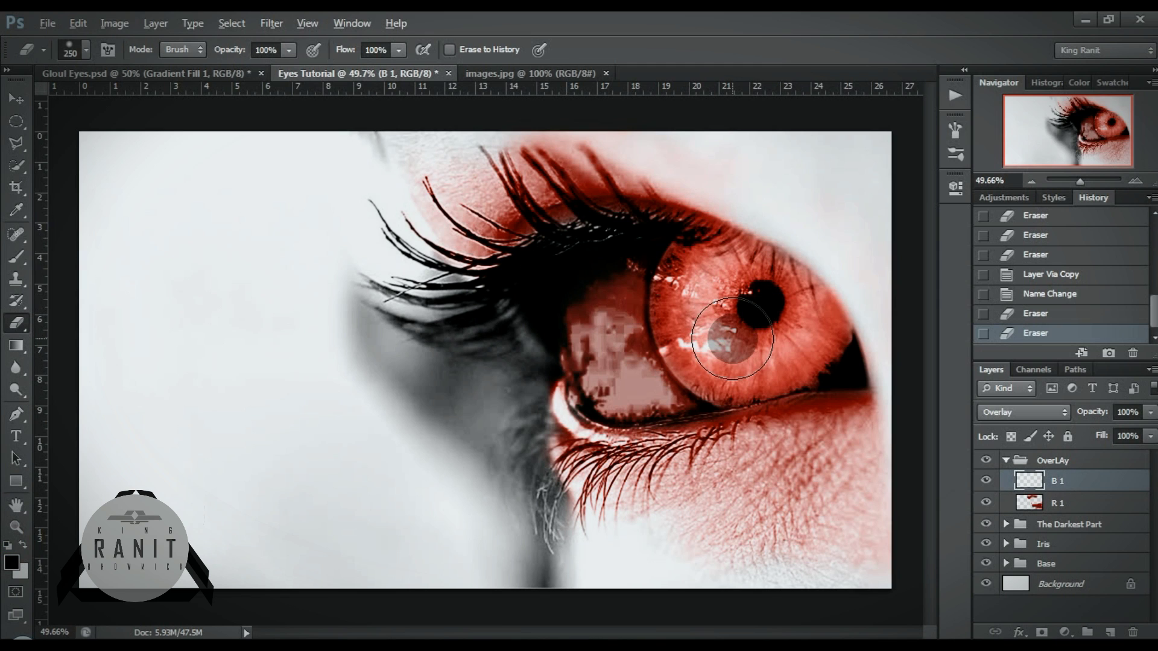
drag(1070, 465, 1072, 512)
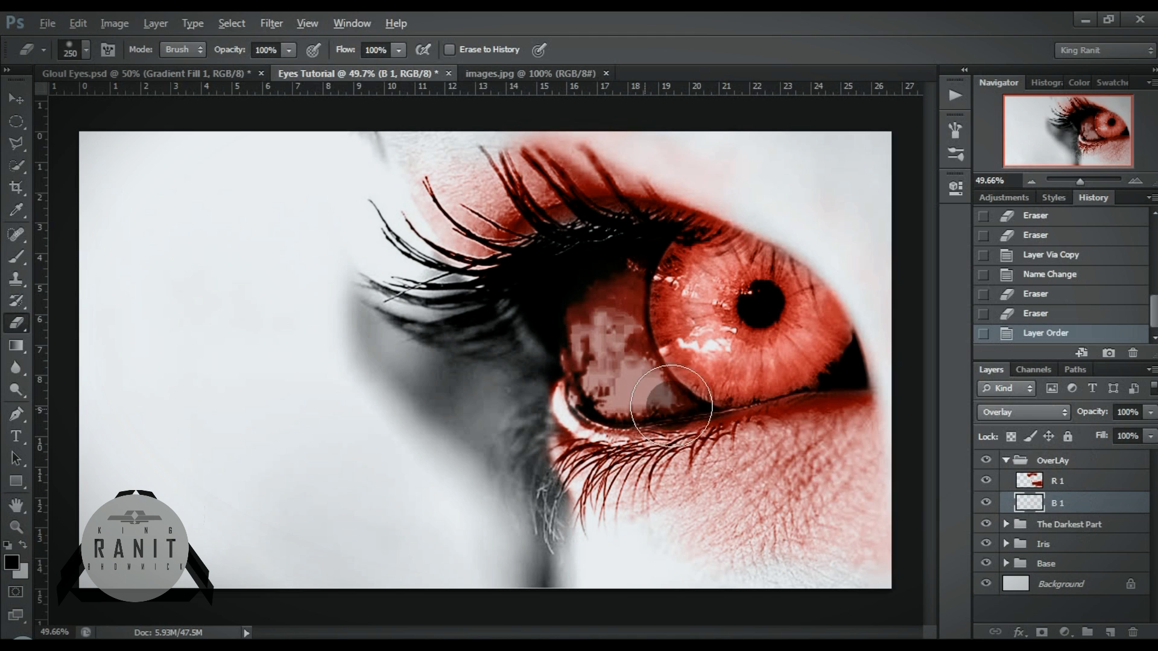
mouse_move(866, 441)
mouse_down()
mouse_move(758, 465)
mouse_move(788, 457)
mouse_up()
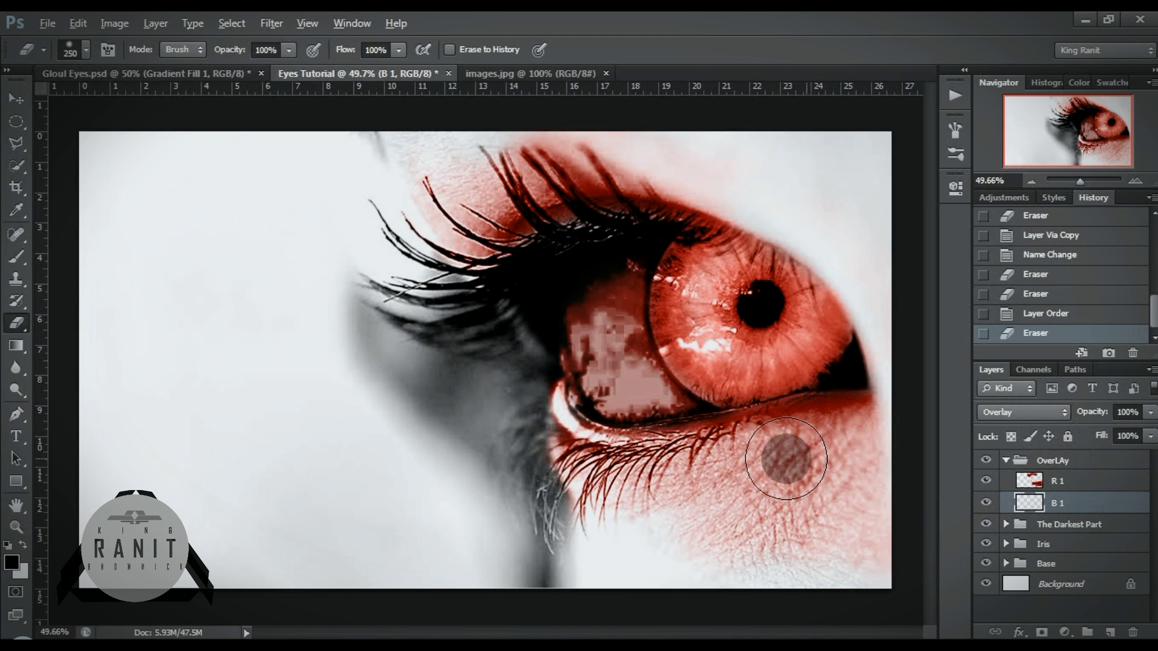
With a size 90 black brush, darken the lower lid and skin below it on B 1
key(p)
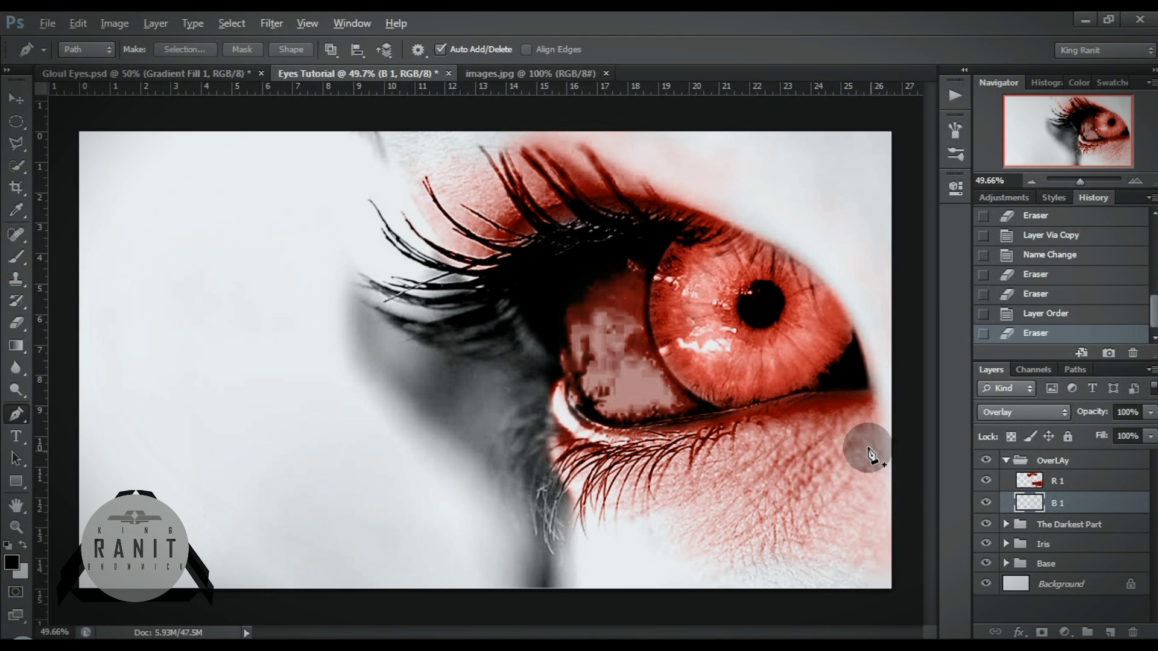
click(15, 257)
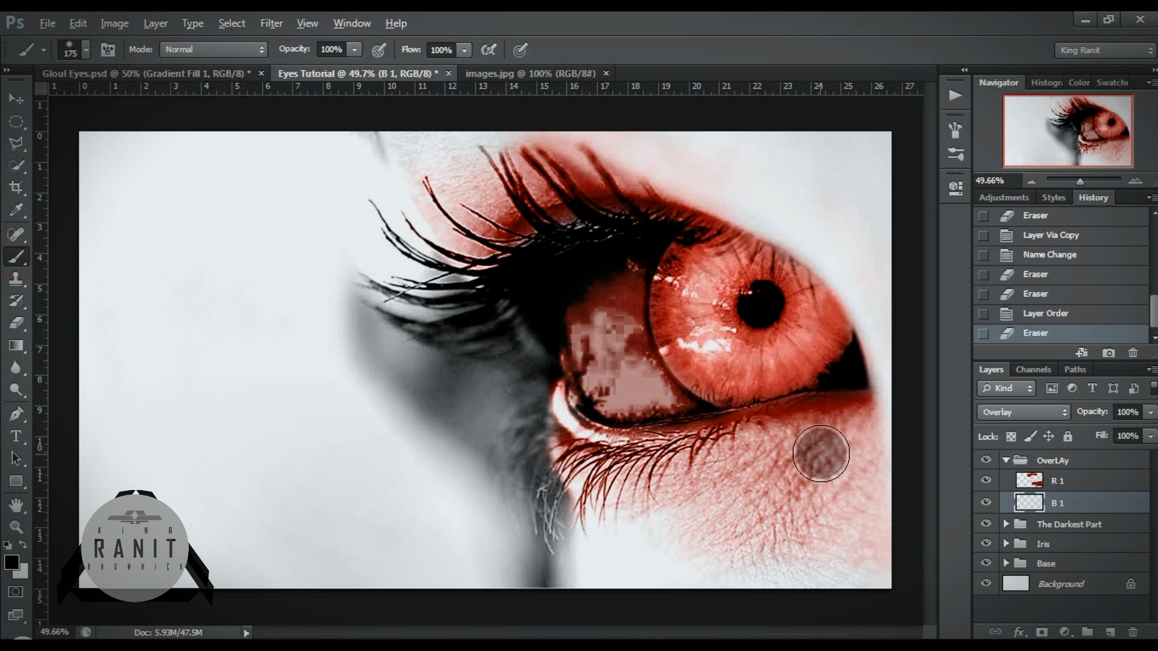
key(bracketleft)
key(bracketleft)
mouse_move(852, 433)
mouse_down()
mouse_move(822, 418)
mouse_move(758, 431)
mouse_move(636, 479)
mouse_up()
mouse_move(861, 408)
mouse_down()
mouse_move(831, 535)
mouse_move(853, 436)
mouse_move(839, 506)
mouse_move(822, 455)
mouse_move(788, 517)
mouse_move(830, 489)
mouse_move(773, 555)
mouse_move(840, 491)
mouse_move(834, 535)
mouse_move(868, 416)
mouse_move(902, 504)
mouse_move(860, 553)
mouse_move(814, 542)
mouse_move(822, 447)
mouse_move(736, 483)
mouse_move(759, 457)
mouse_move(742, 519)
mouse_up()
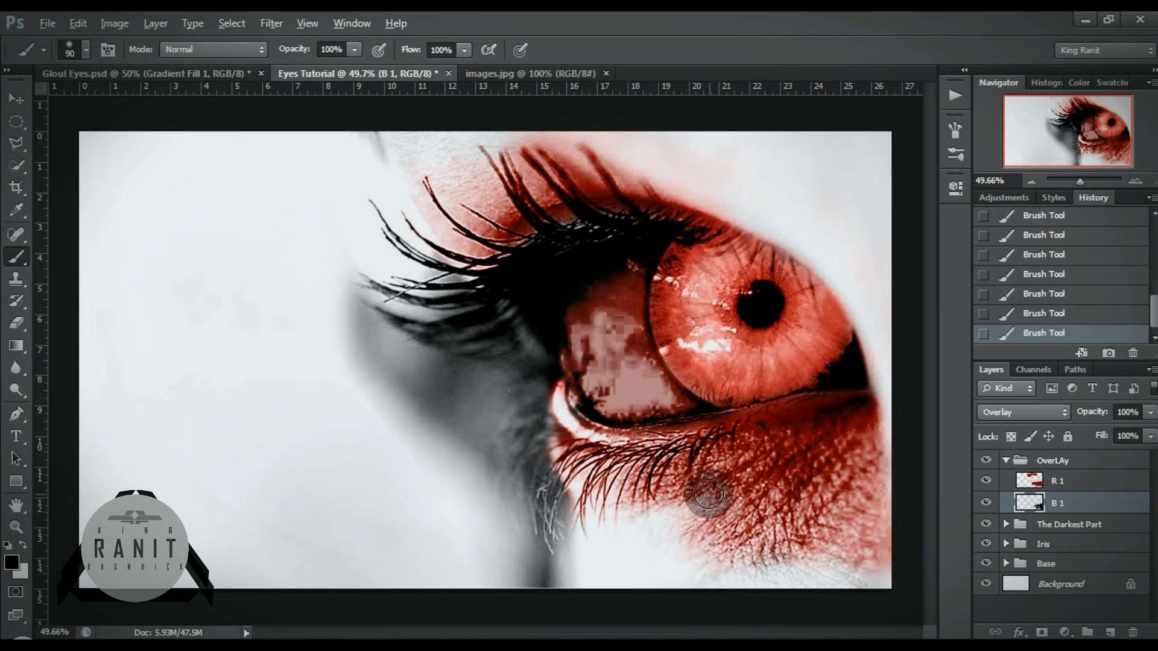
Fade B 1 to 47% opacity and paint black over the upper eye, lashes and lower lid
mouse_move(1093, 412)
mouse_down()
mouse_move(1073, 412)
mouse_move(1085, 418)
mouse_up()
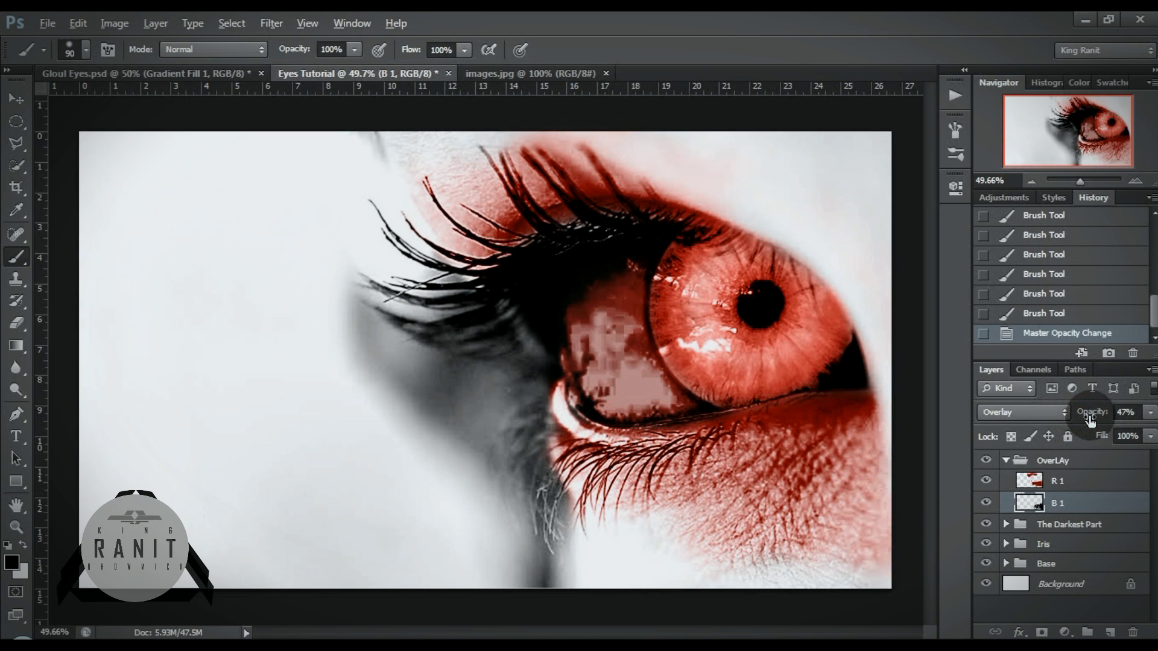
drag(832, 278, 687, 181)
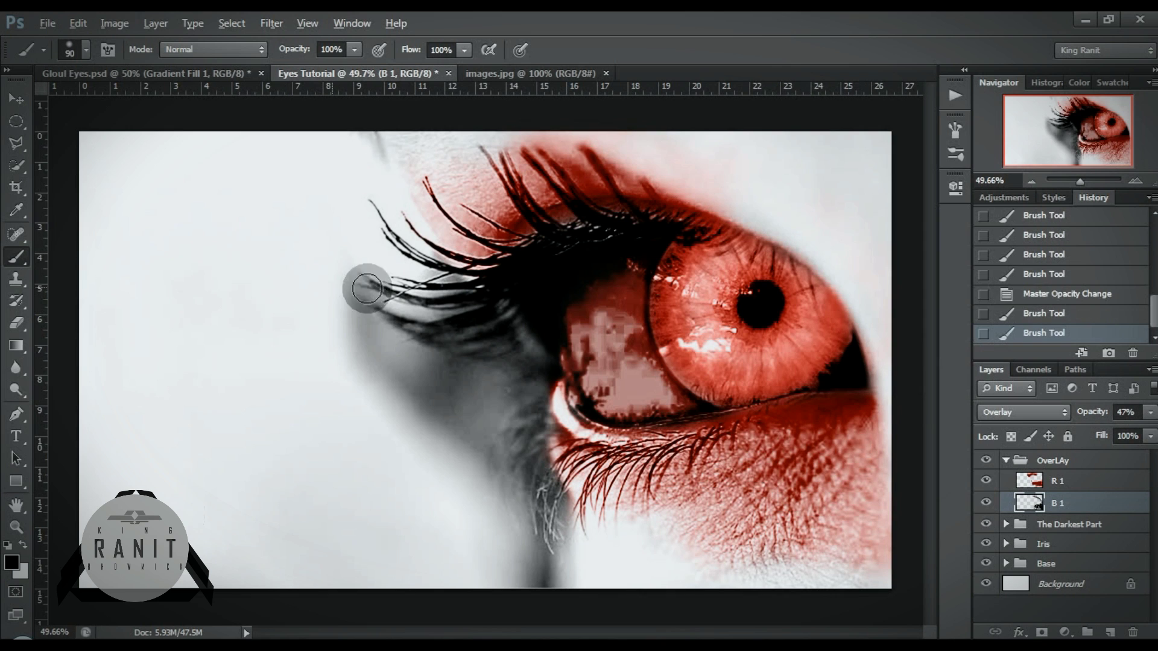
drag(414, 168, 398, 145)
drag(677, 449, 615, 395)
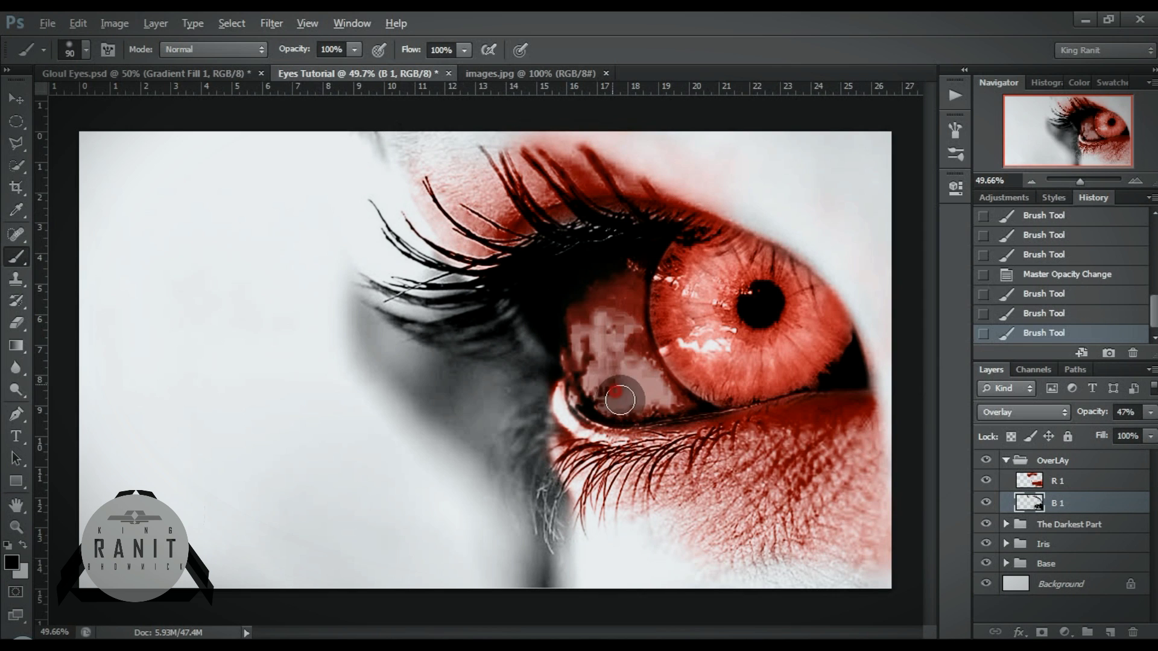
mouse_move(652, 477)
mouse_down()
mouse_move(623, 519)
mouse_move(692, 550)
mouse_up()
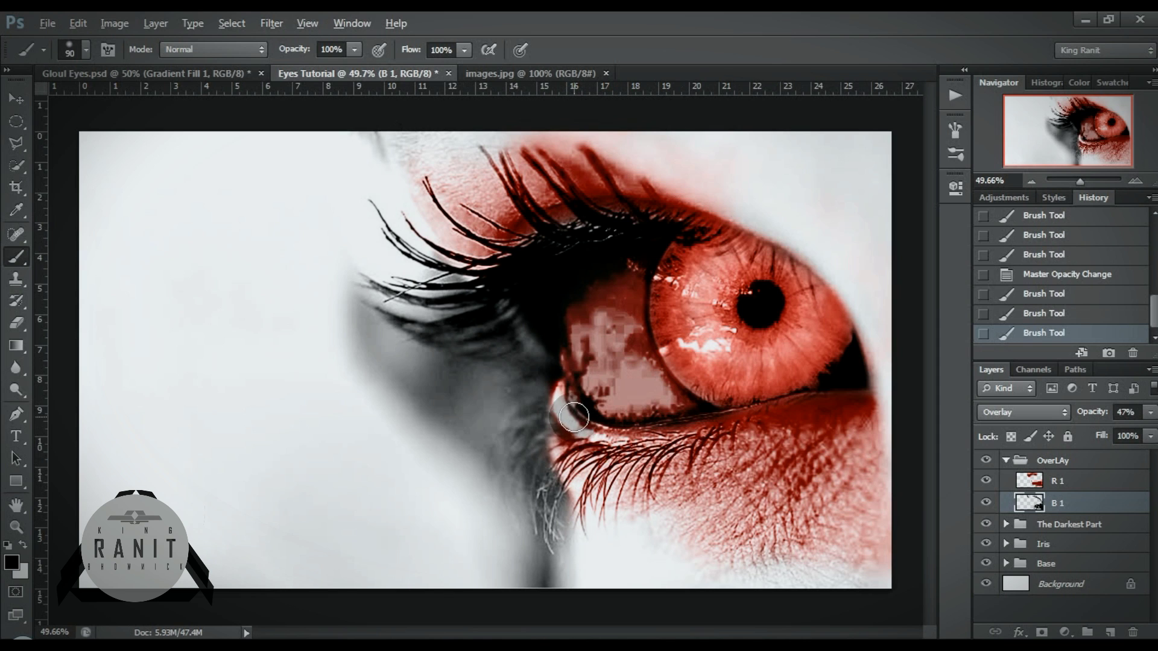
Darken the lower iris edge and the outer eye corner down onto the cheek
drag(848, 375, 698, 393)
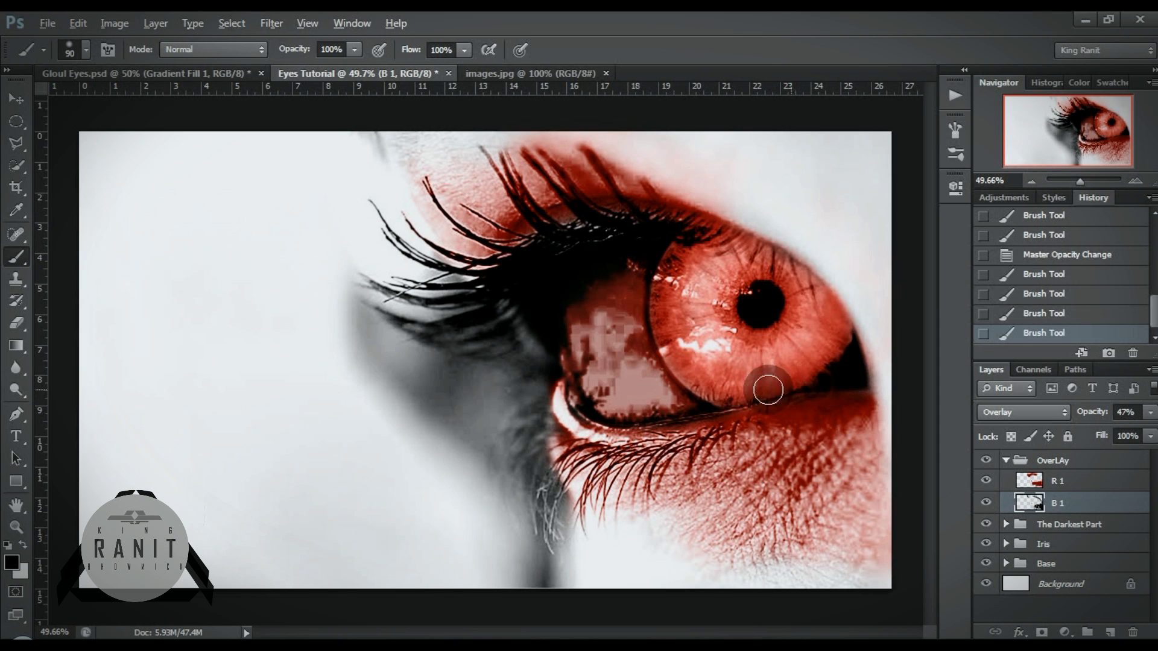
mouse_move(659, 358)
mouse_down()
mouse_move(674, 399)
mouse_move(666, 354)
mouse_move(750, 385)
mouse_move(693, 374)
mouse_move(663, 323)
mouse_move(666, 304)
mouse_move(697, 292)
mouse_move(723, 375)
mouse_move(796, 387)
mouse_up()
click(653, 275)
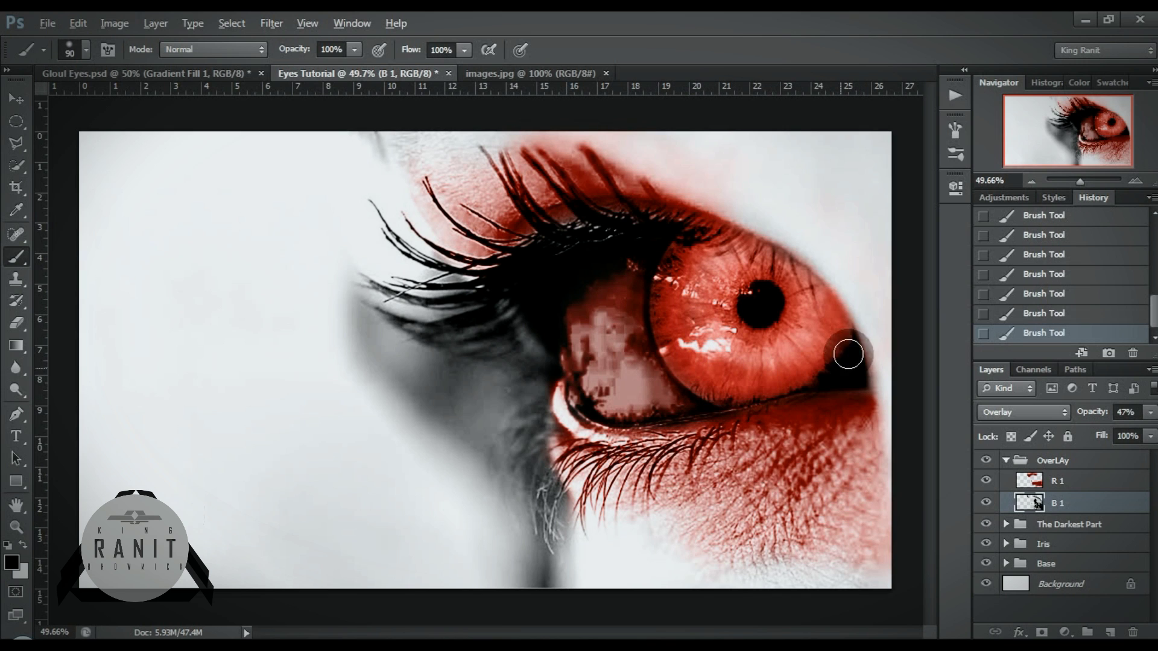
mouse_move(844, 355)
mouse_down()
mouse_move(624, 500)
mouse_move(662, 537)
mouse_up()
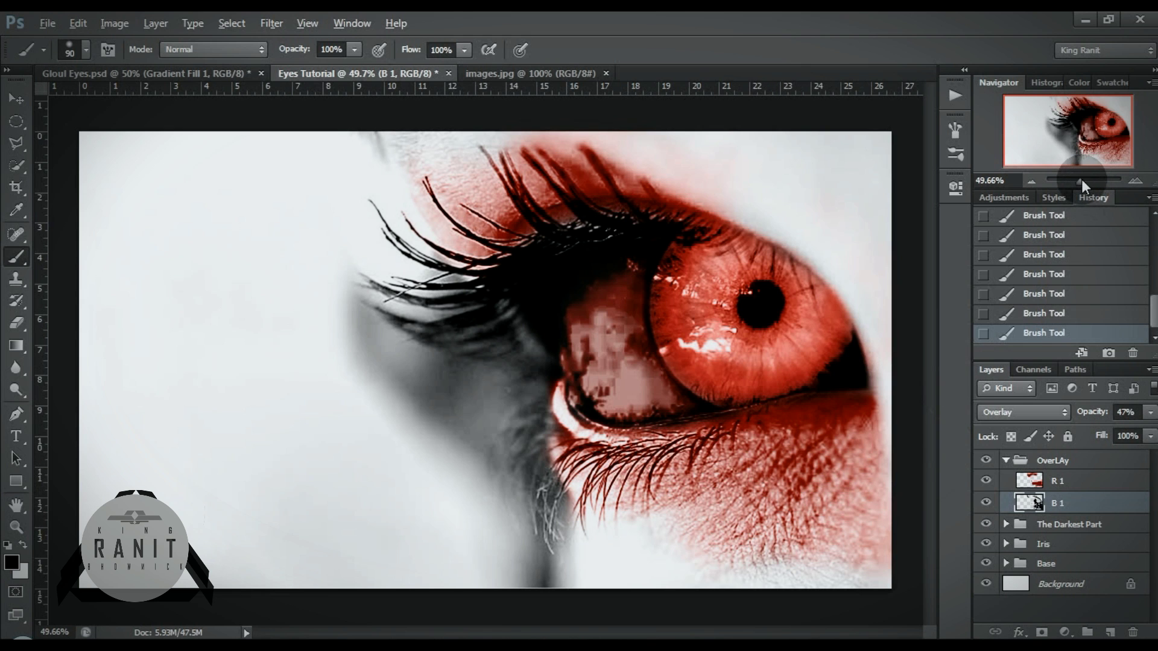
drag(1080, 180, 1077, 180)
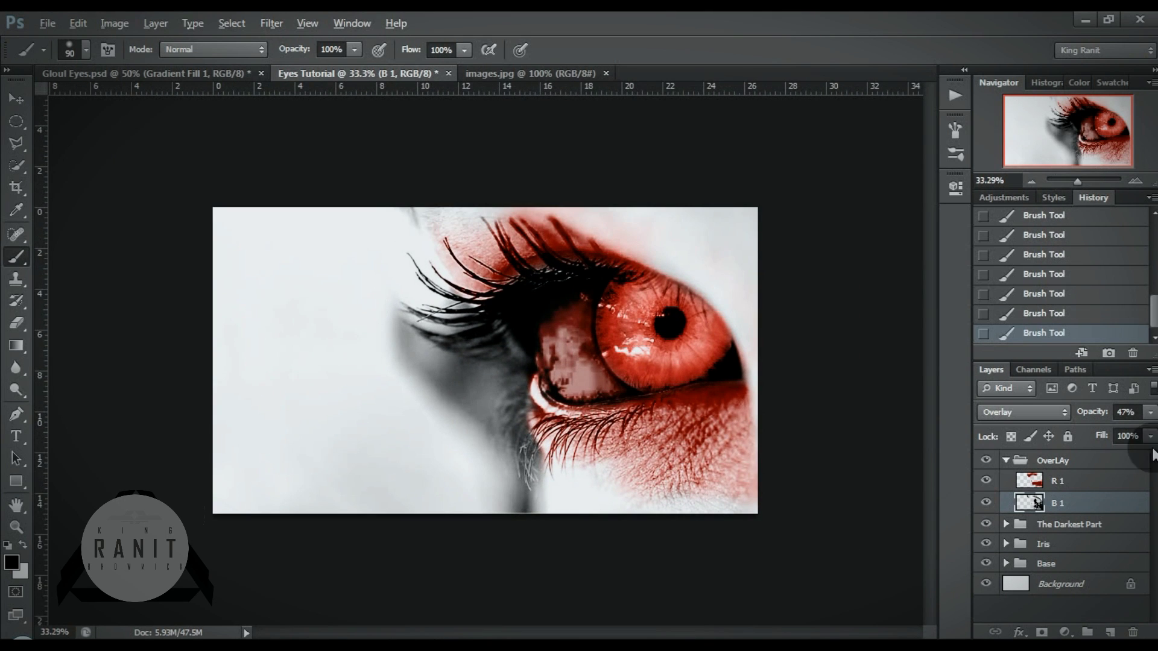
On R 1, try an eraser stroke along the top edge, then undo it
click(1079, 480)
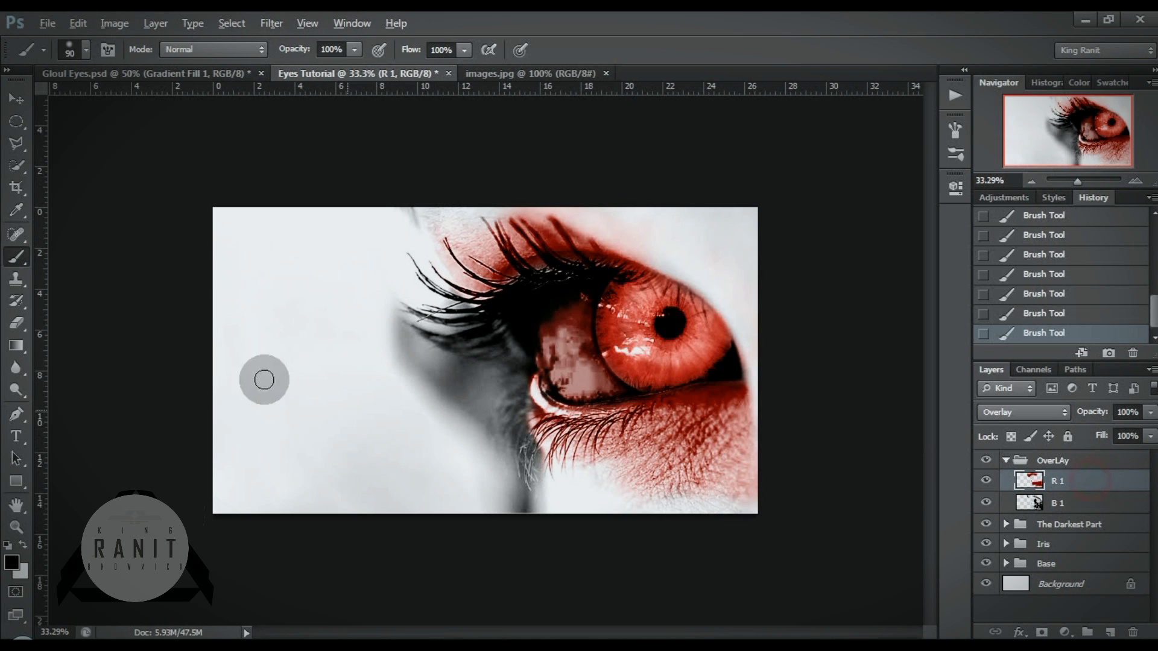
click(17, 324)
drag(1076, 176, 1078, 176)
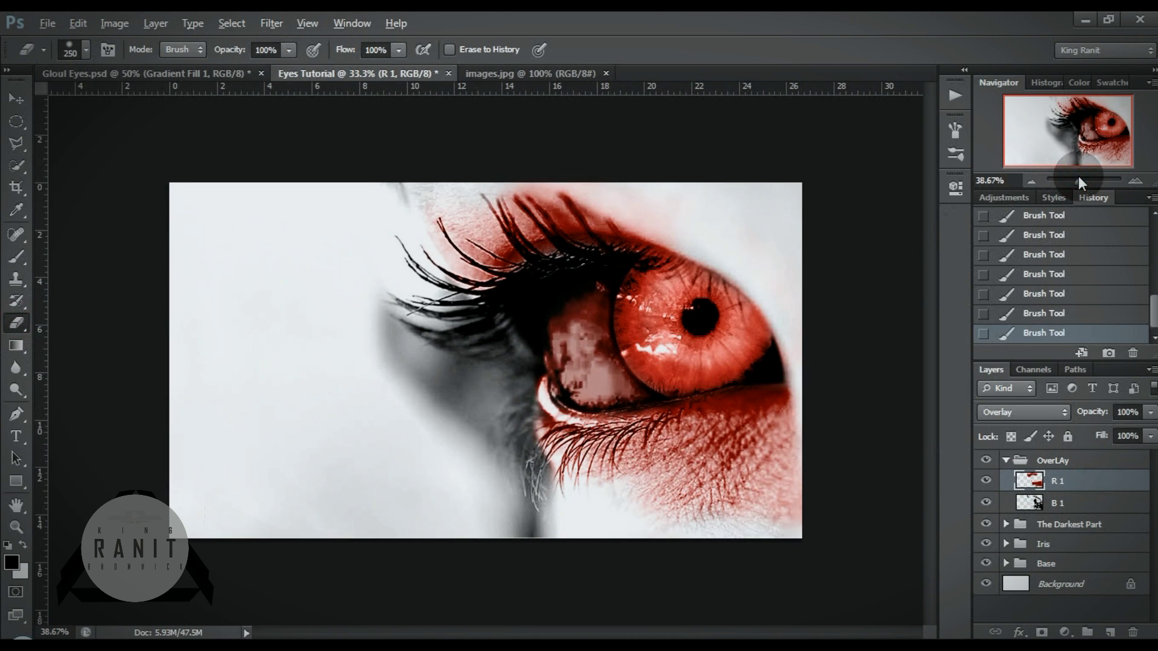
drag(441, 166, 512, 166)
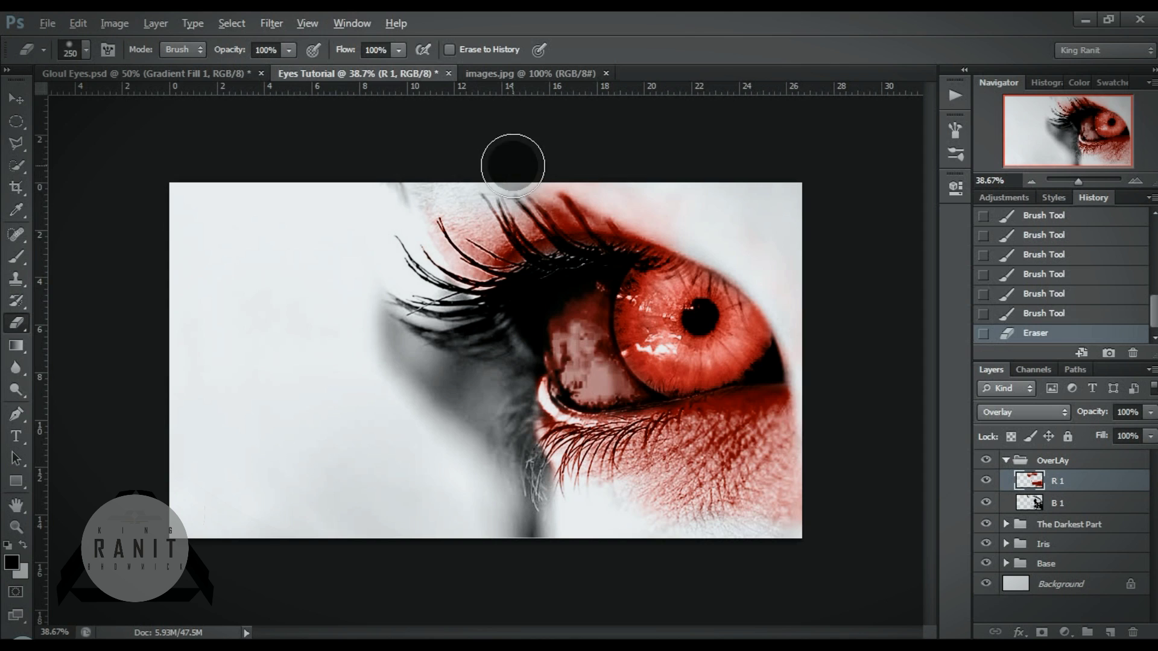
key(ctrl+z)
Softly erase R 1's red along the top edge at 54% flow, then collapse the OverLAy group
drag(345, 49, 207, 53)
mouse_move(585, 183)
mouse_down()
mouse_move(440, 187)
mouse_move(517, 193)
mouse_up()
drag(650, 186, 740, 186)
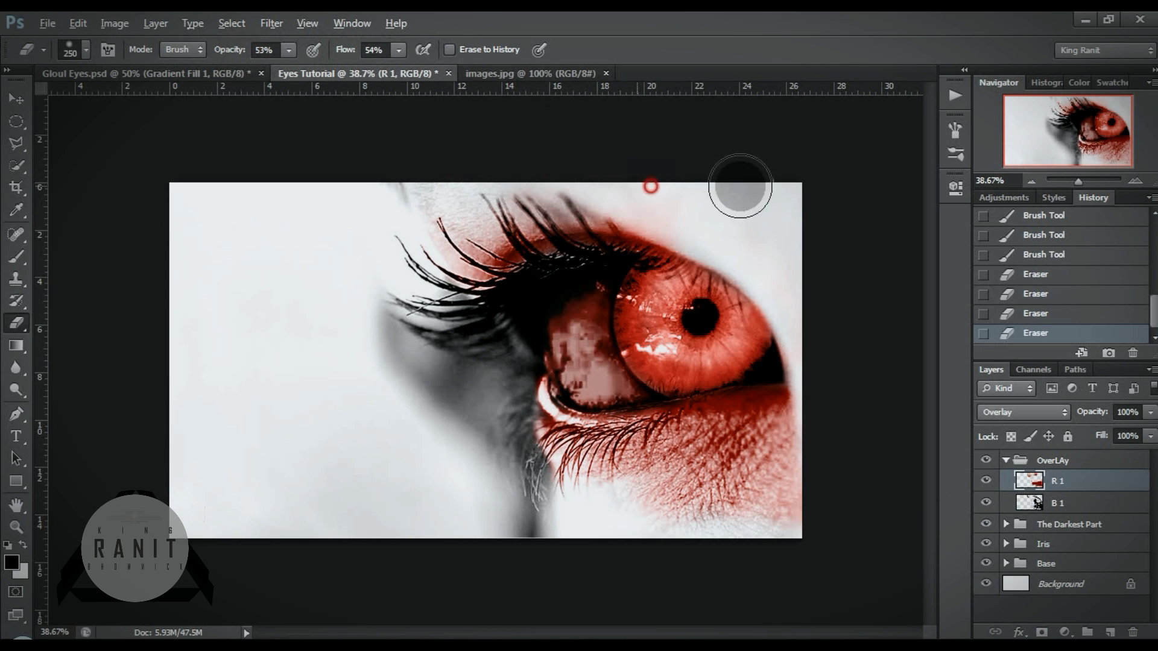
drag(530, 188, 376, 196)
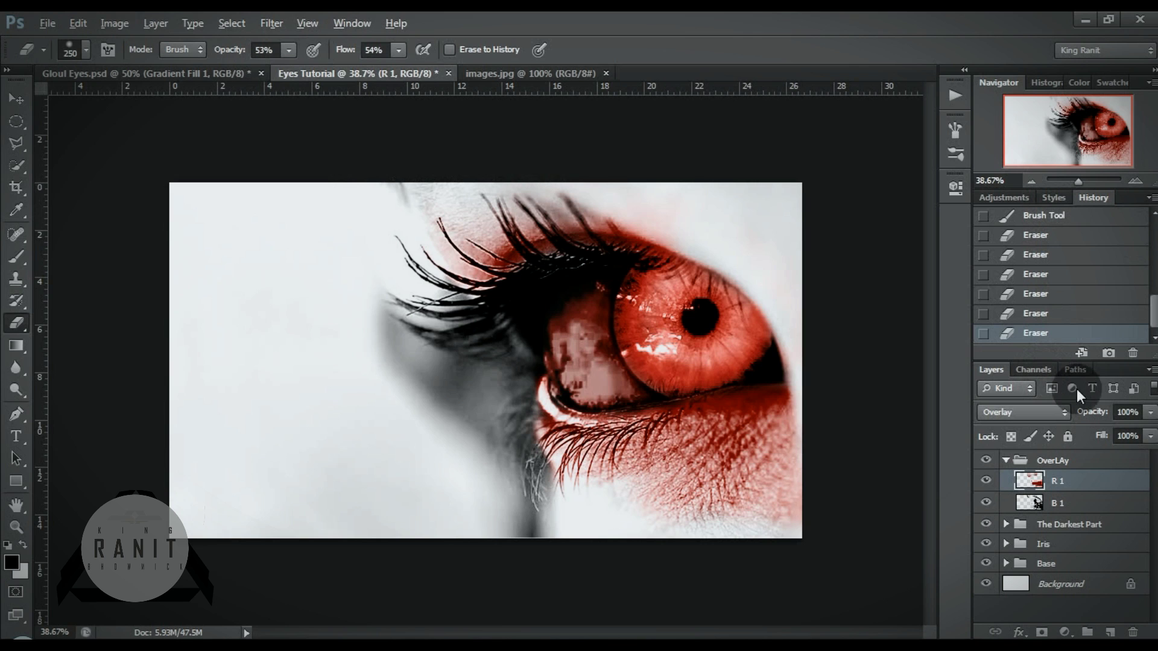
click(1005, 462)
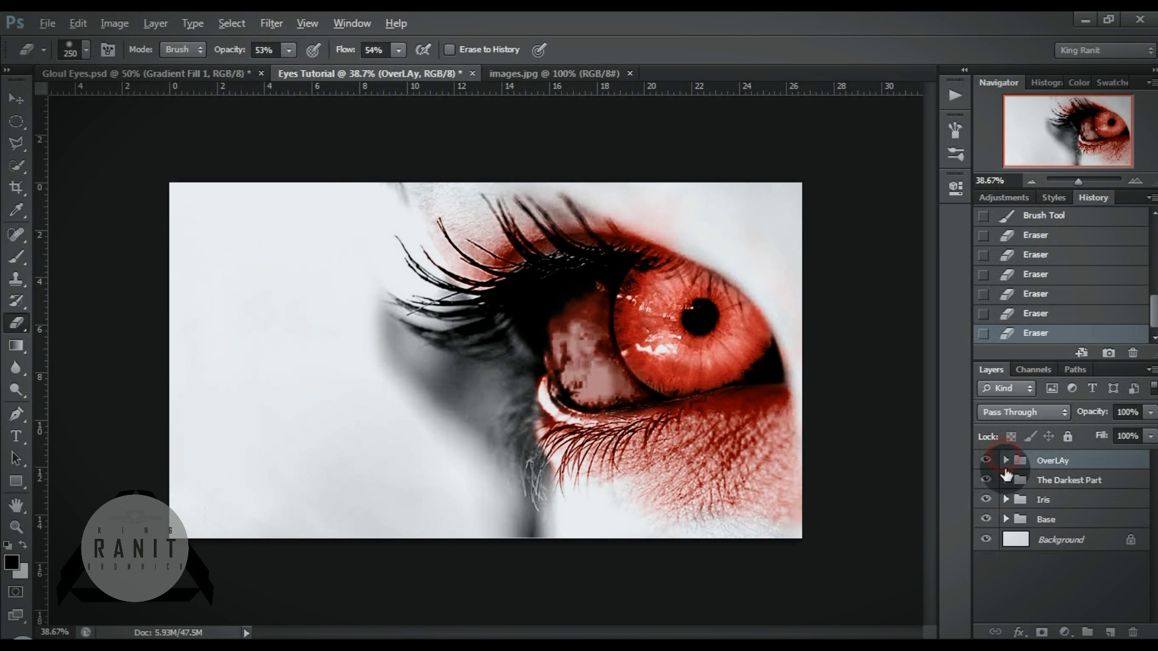
Add a reversed radial Gradient Fill layer at 150% scale above the groups
click(1047, 575)
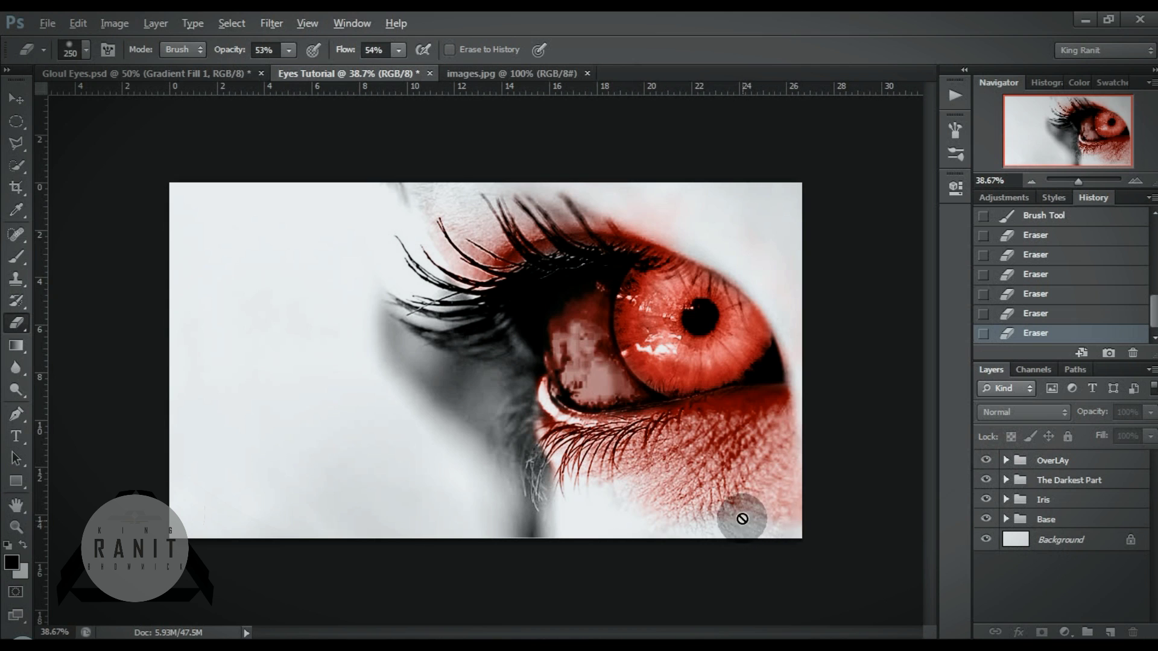
click(1067, 630)
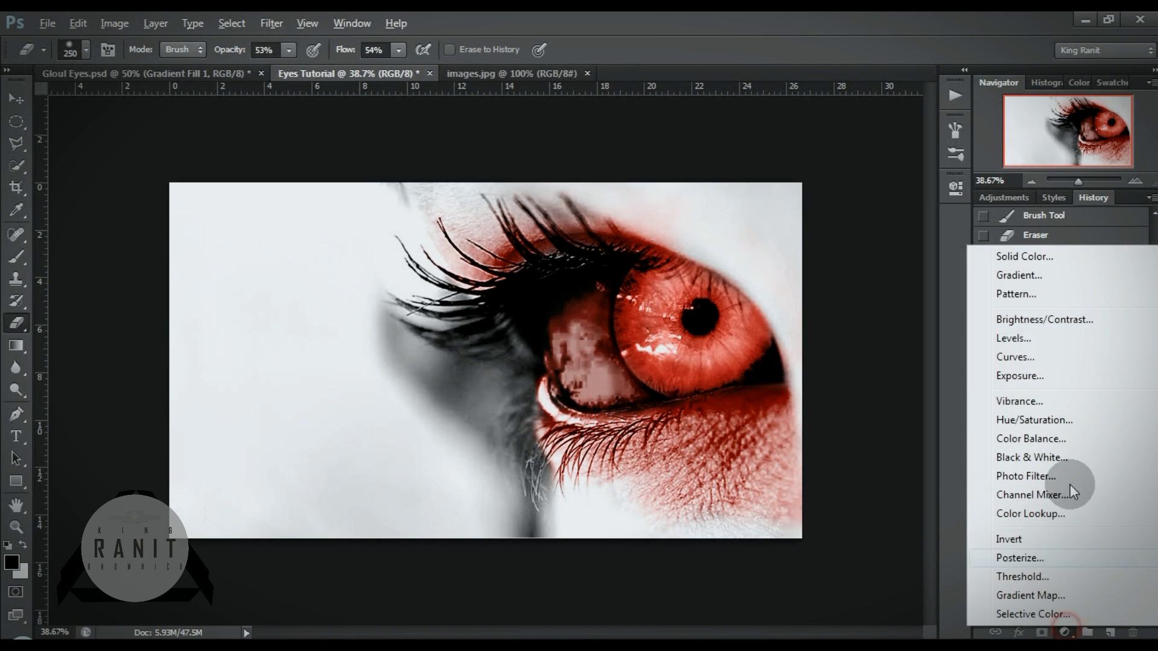
click(1023, 275)
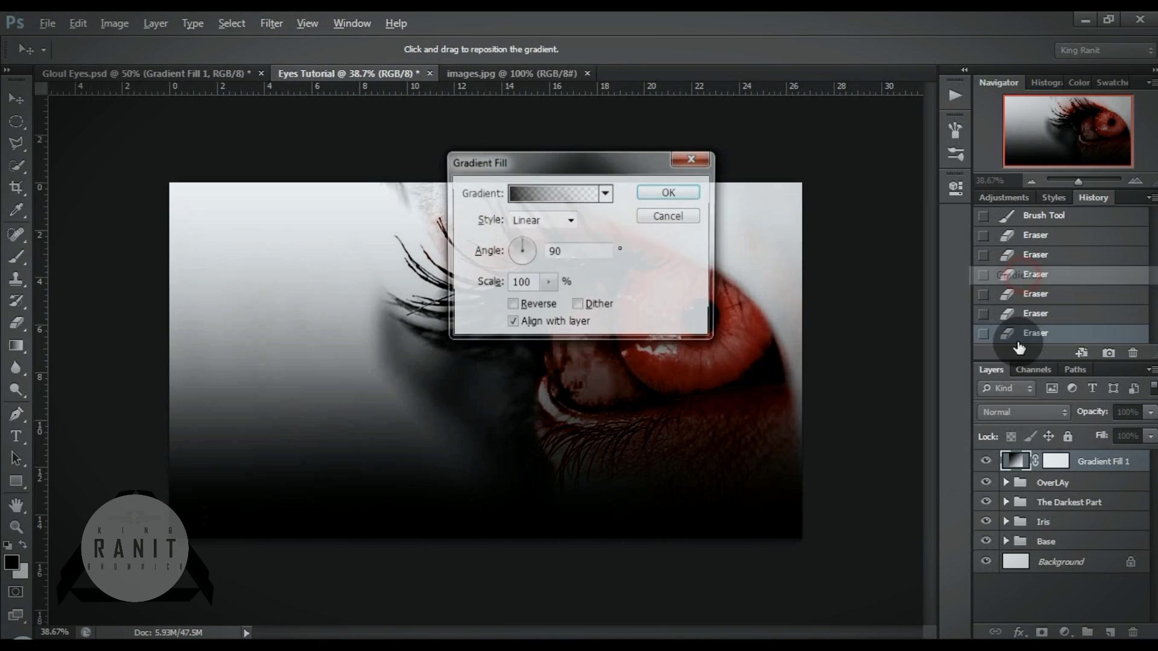
click(548, 222)
click(543, 248)
click(511, 306)
click(531, 283)
text(150)
key(Return)
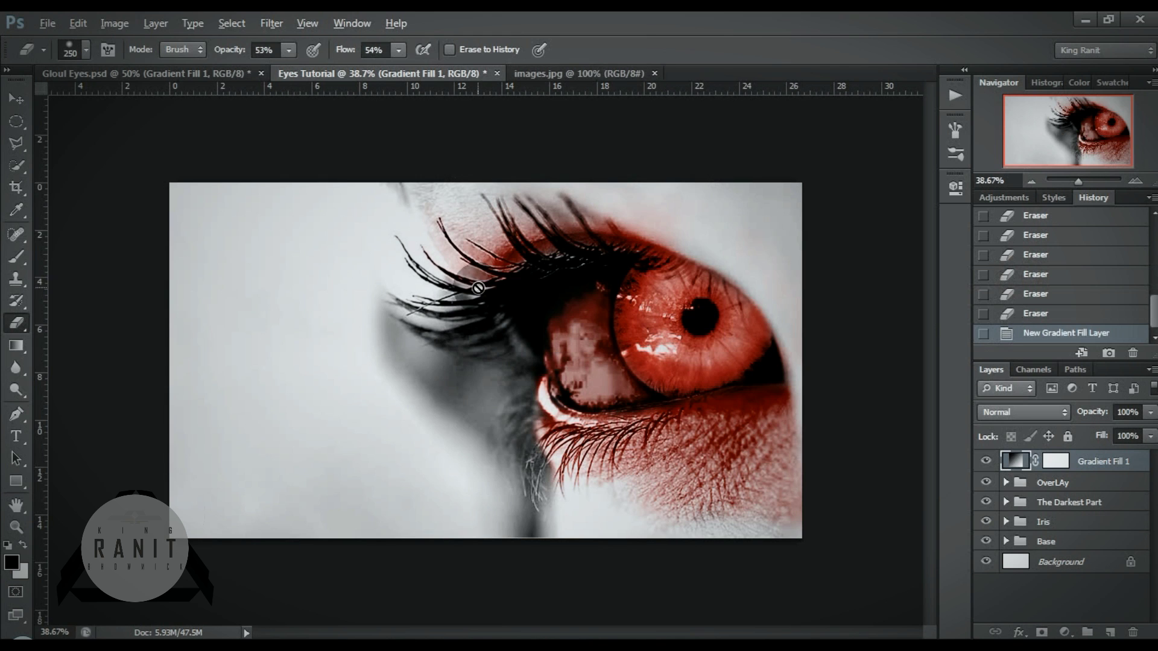
Try Overlay blending on the gradient layer, compare it, then revert to Normal
click(1030, 412)
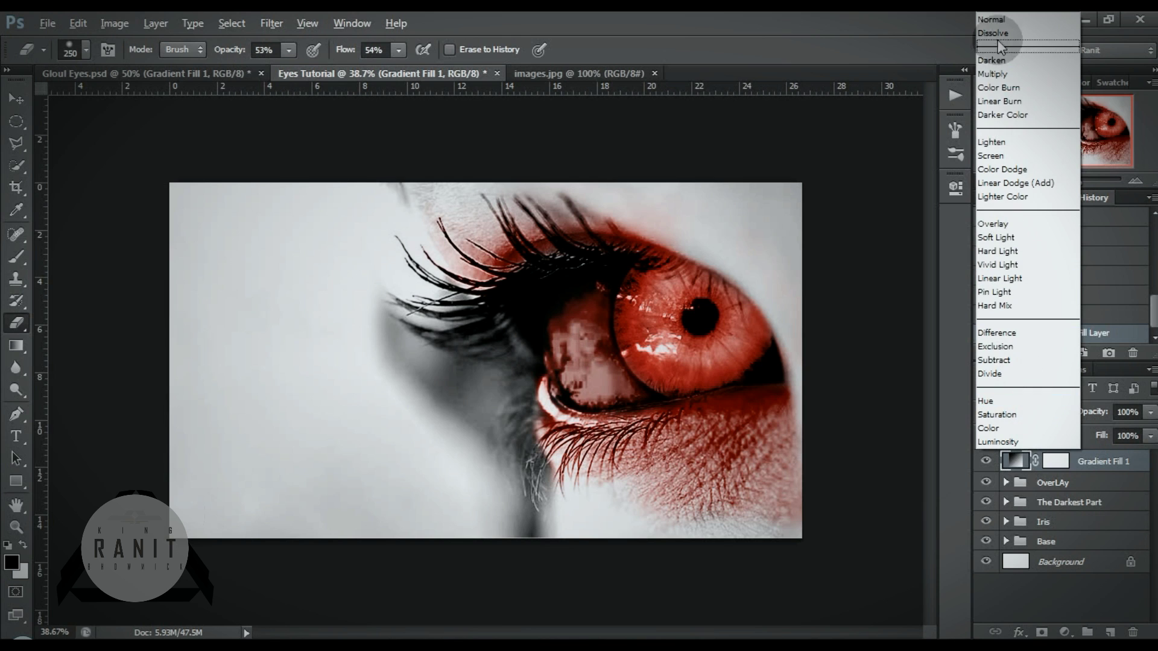
click(1006, 223)
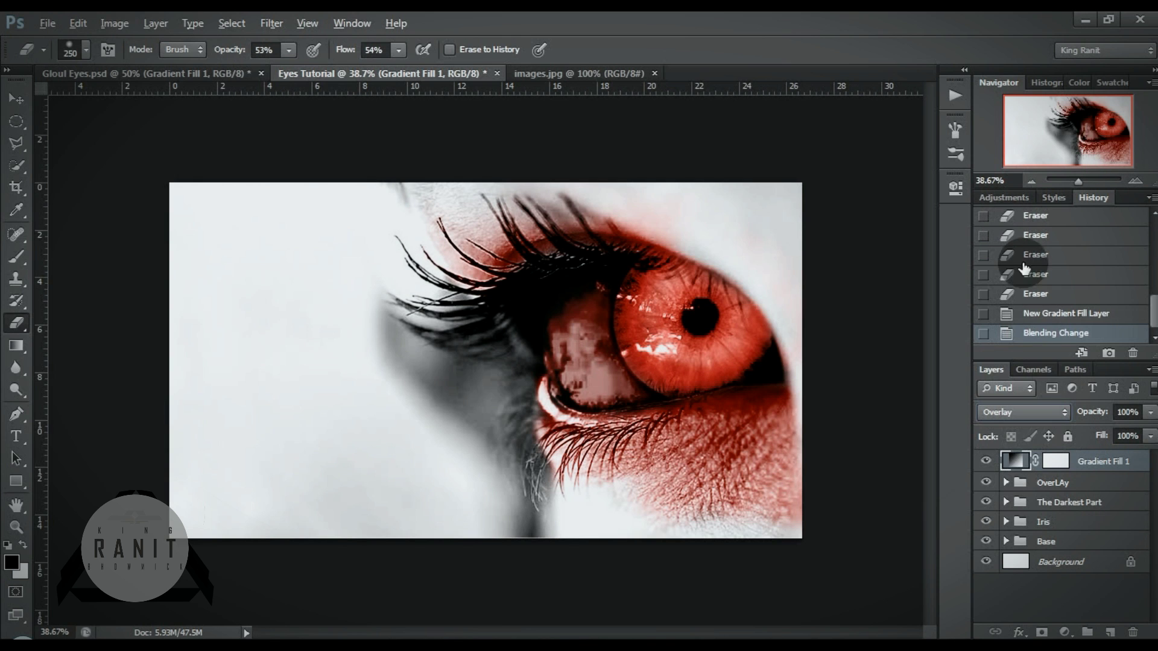
click(986, 462)
click(986, 462)
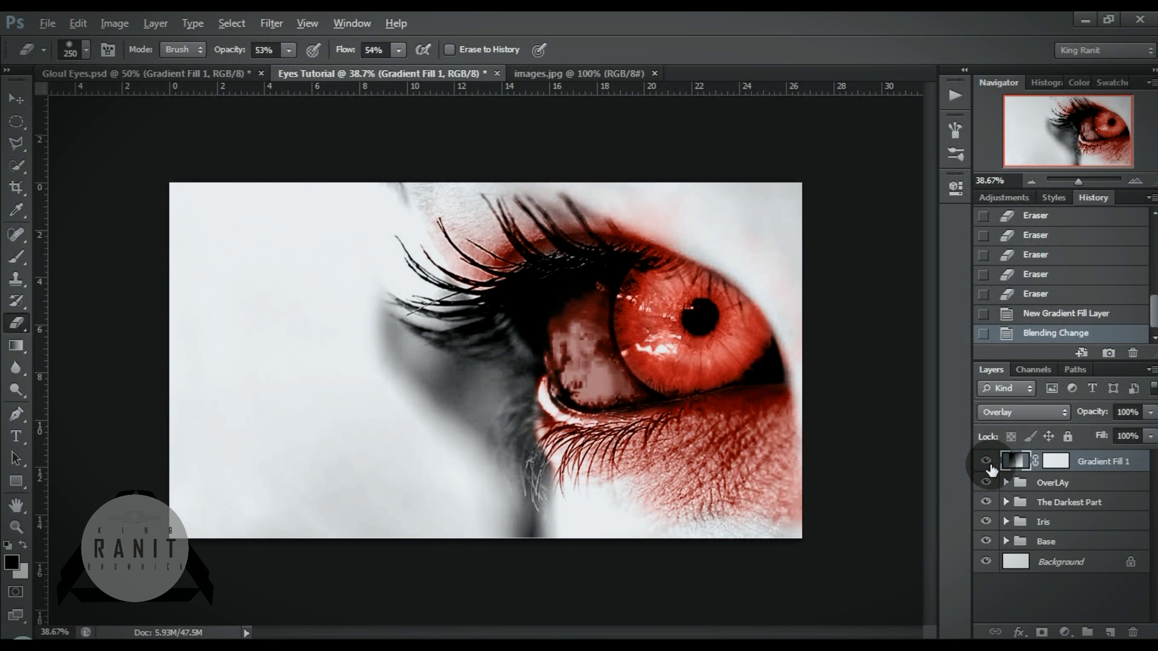
click(986, 462)
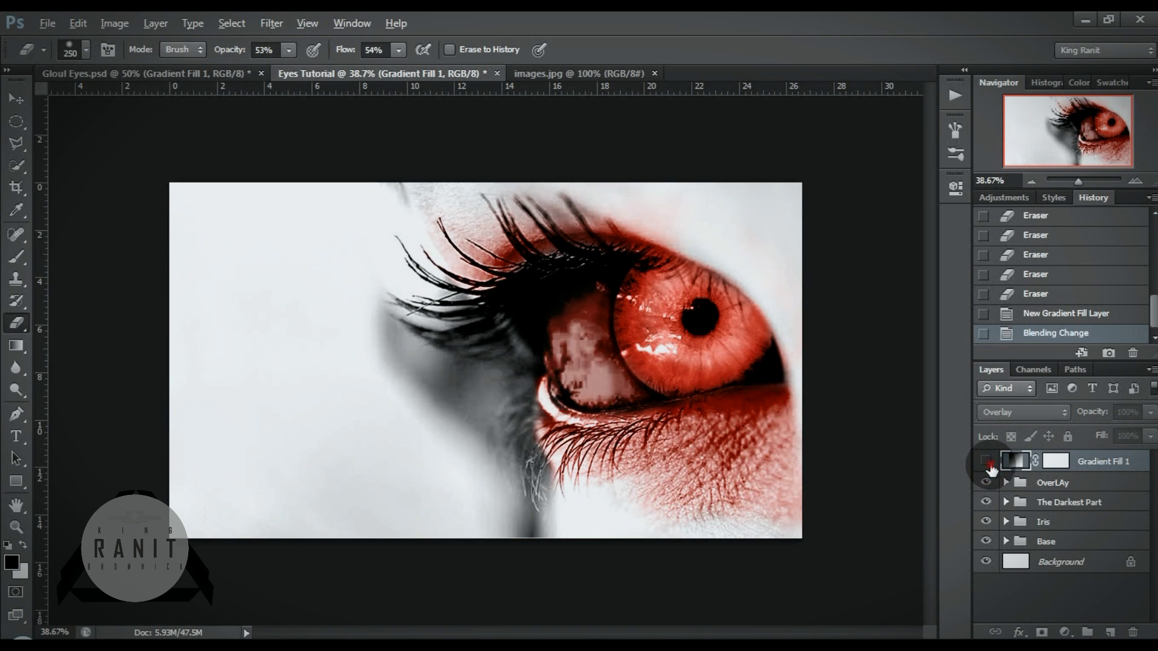
click(987, 462)
click(1023, 412)
click(1011, 26)
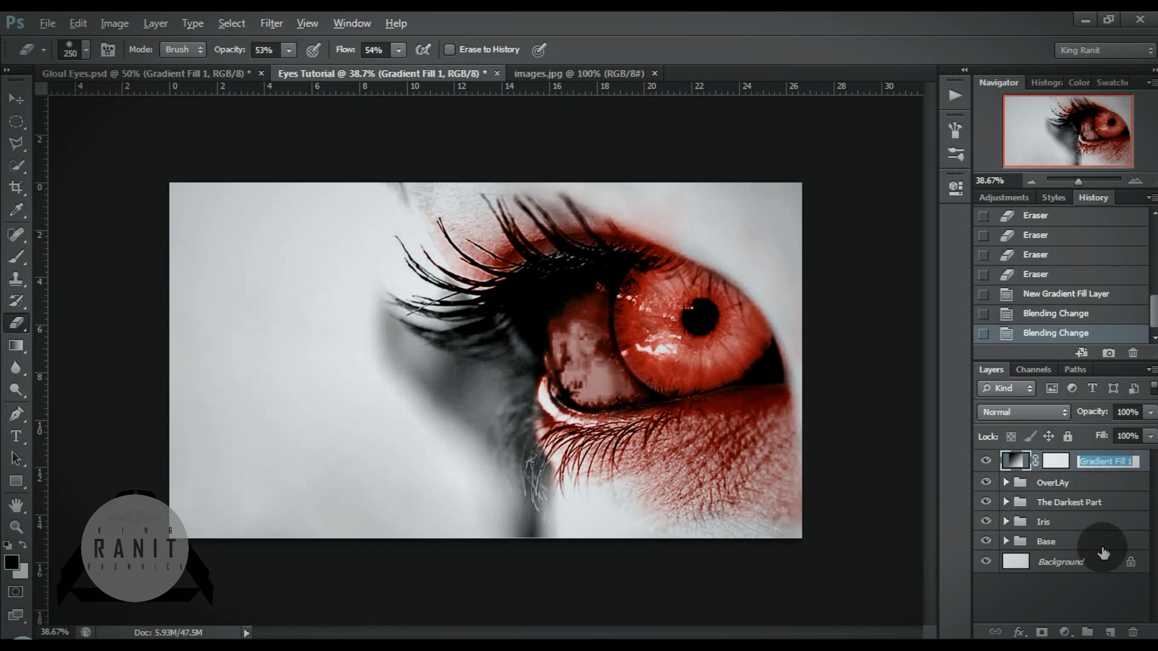
Raise the gradient fill's scale by entering 1000
double_click(1010, 461)
click(525, 282)
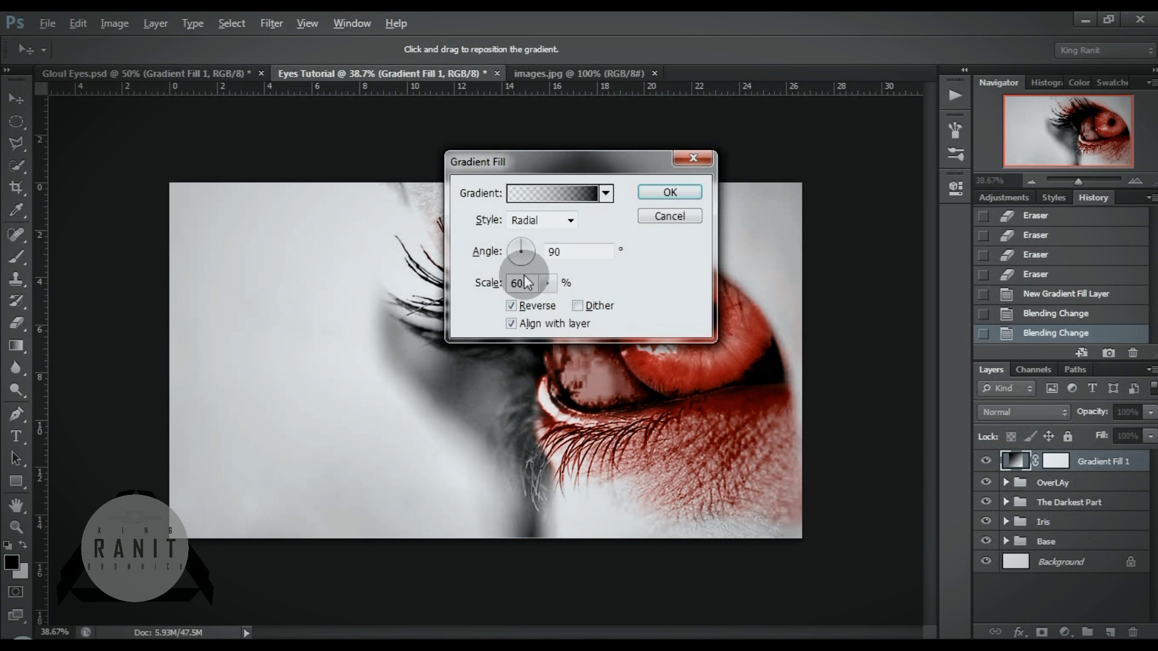
text(1000)
key(Return)
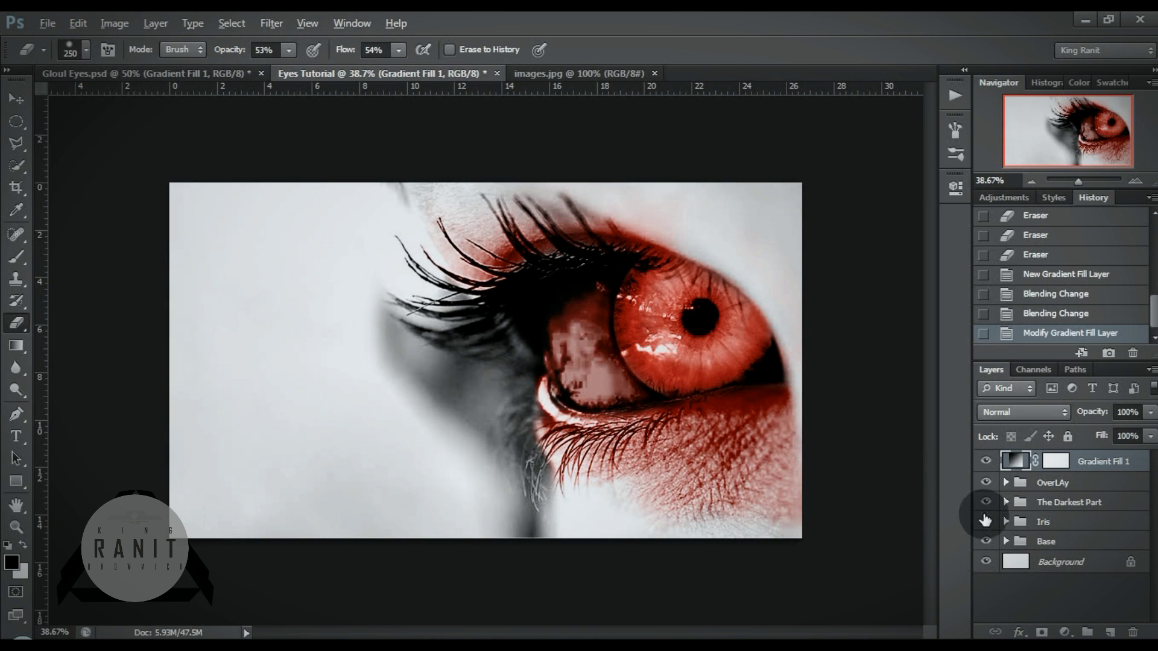
Expand the Iris group and add a Curves adjustment layer above RED 2
click(1006, 522)
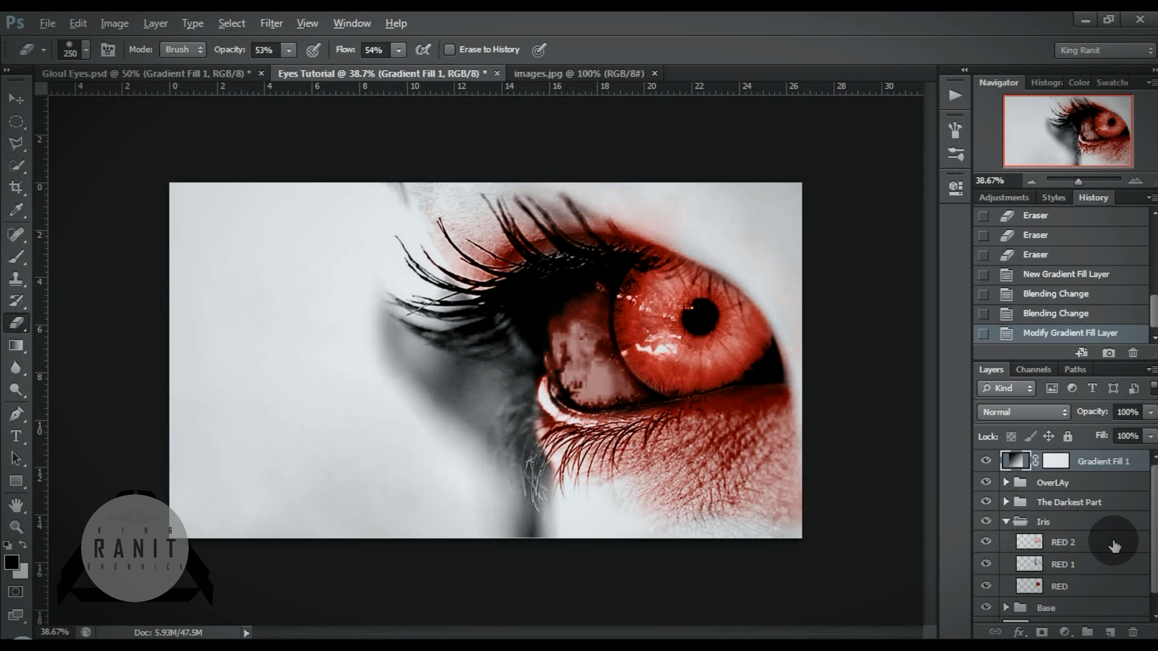
click(1113, 543)
click(1064, 632)
click(1036, 361)
click(806, 463)
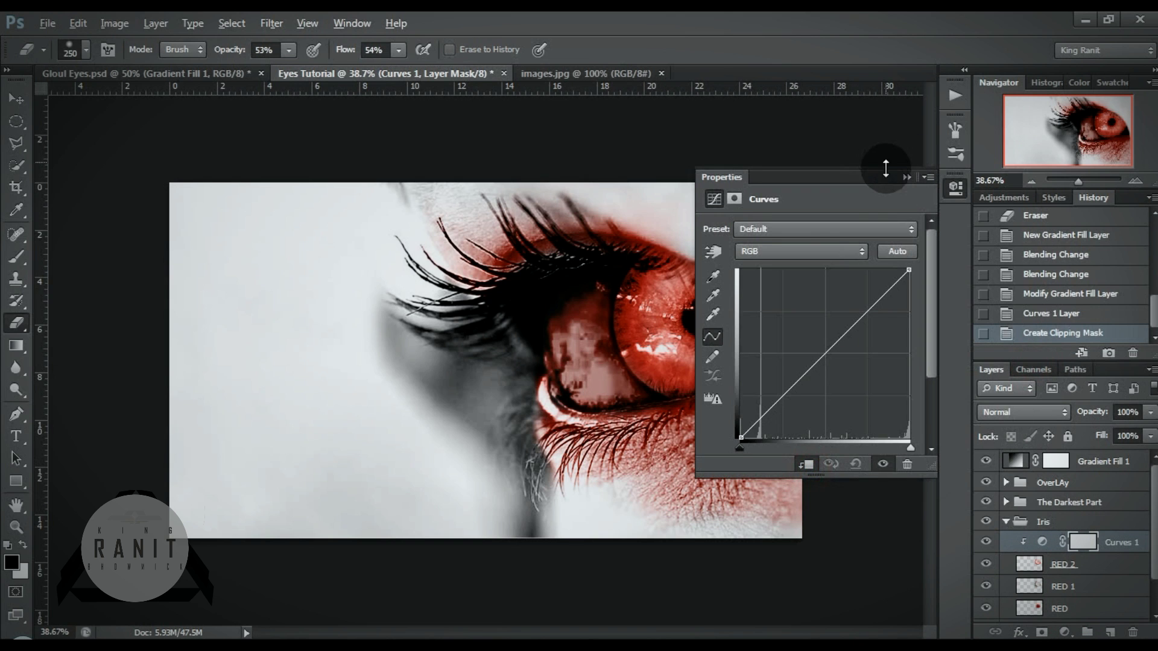
click(906, 177)
Clip RED 2 and RED 1 to the layers below, then release that clipping
click(1108, 562)
right_click(1109, 562)
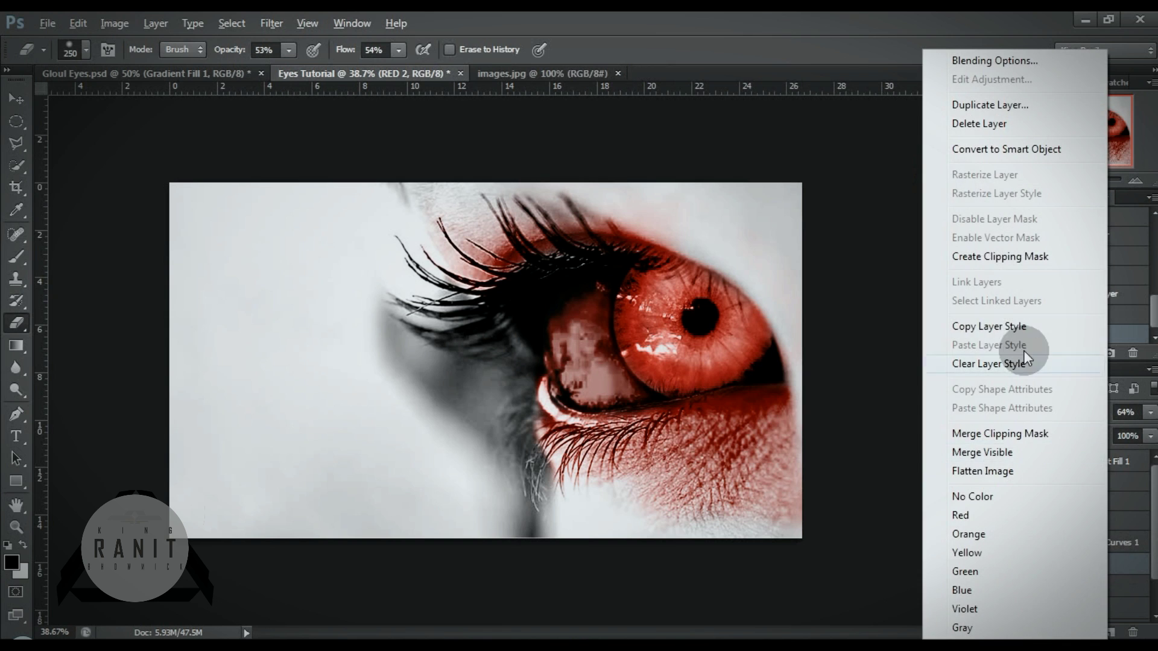
click(1003, 259)
right_click(1089, 586)
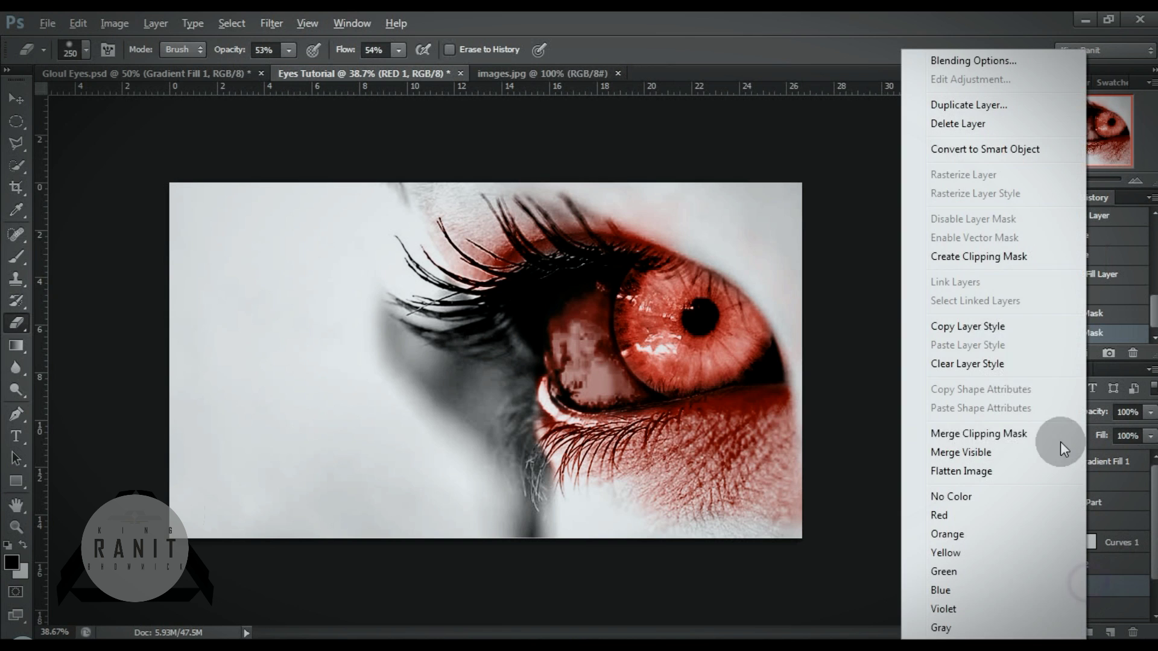
click(984, 260)
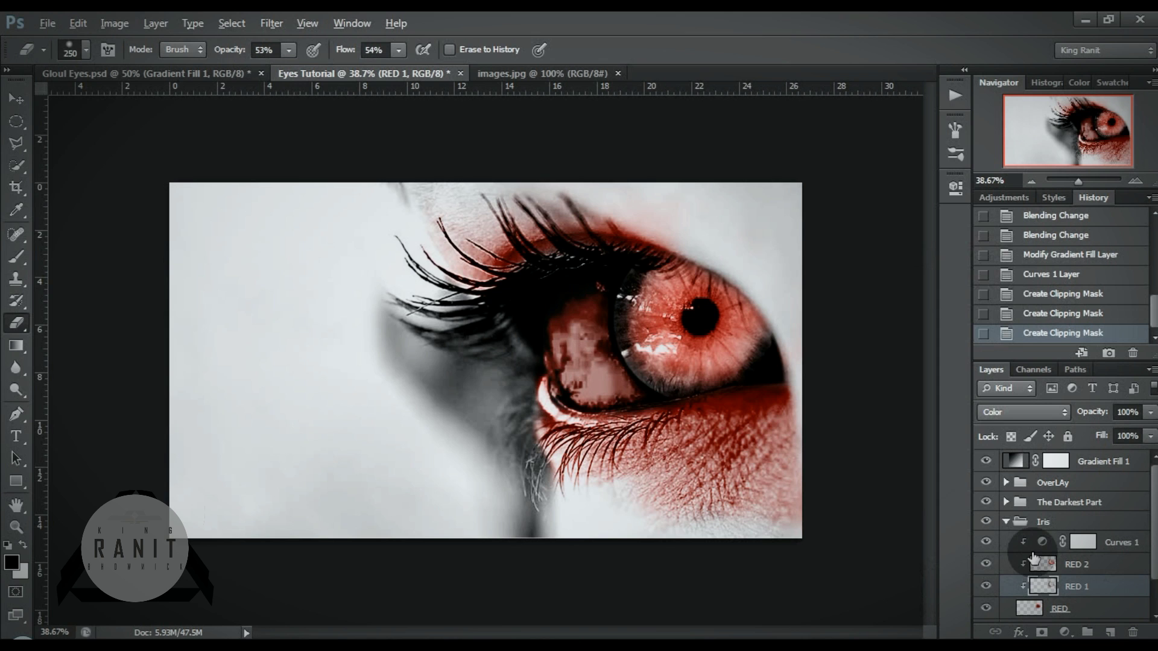
right_click(1099, 591)
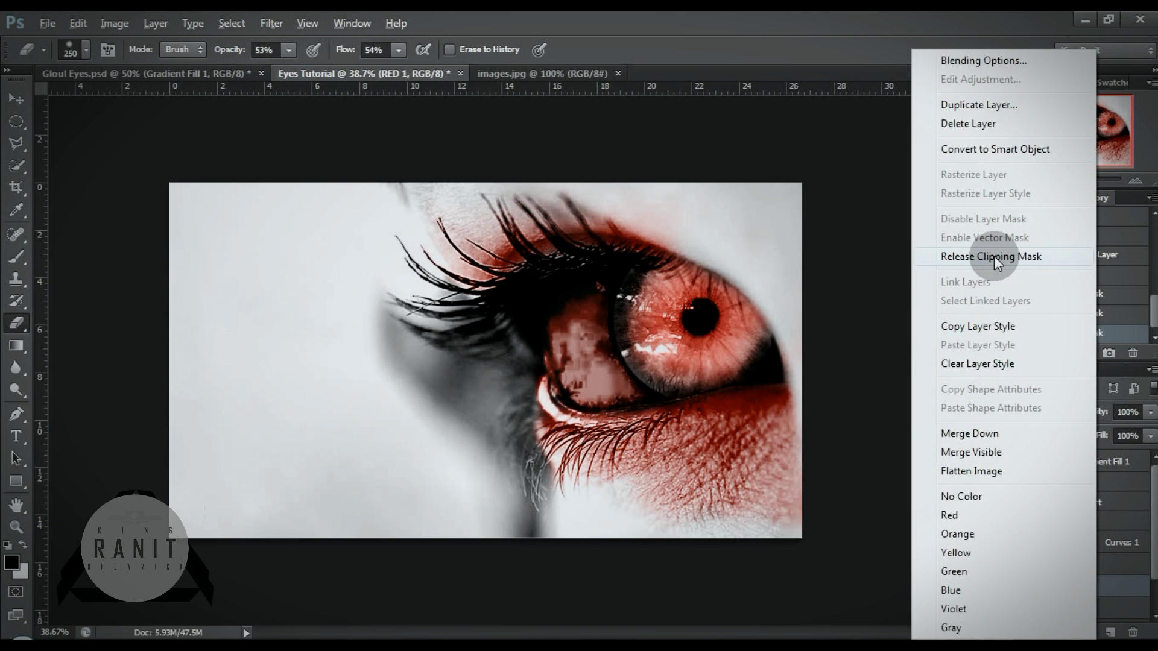
click(1029, 251)
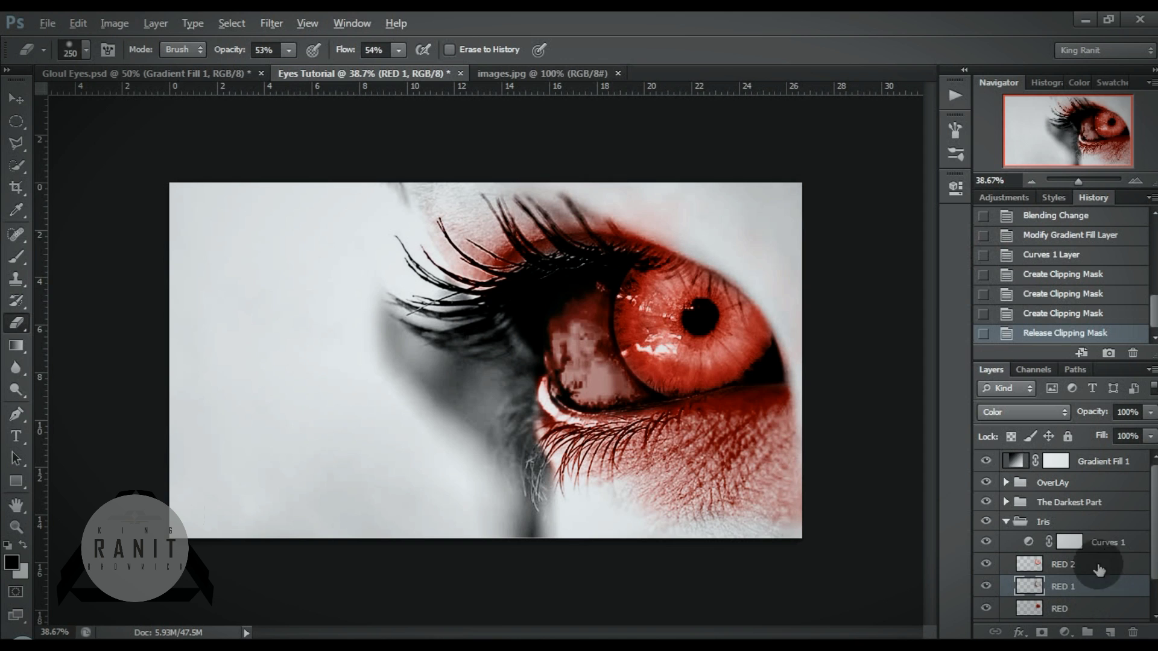
Create a clipping mask so Curves 1 clips to RED 2, then open its curve settings
click(1122, 542)
right_click(1040, 542)
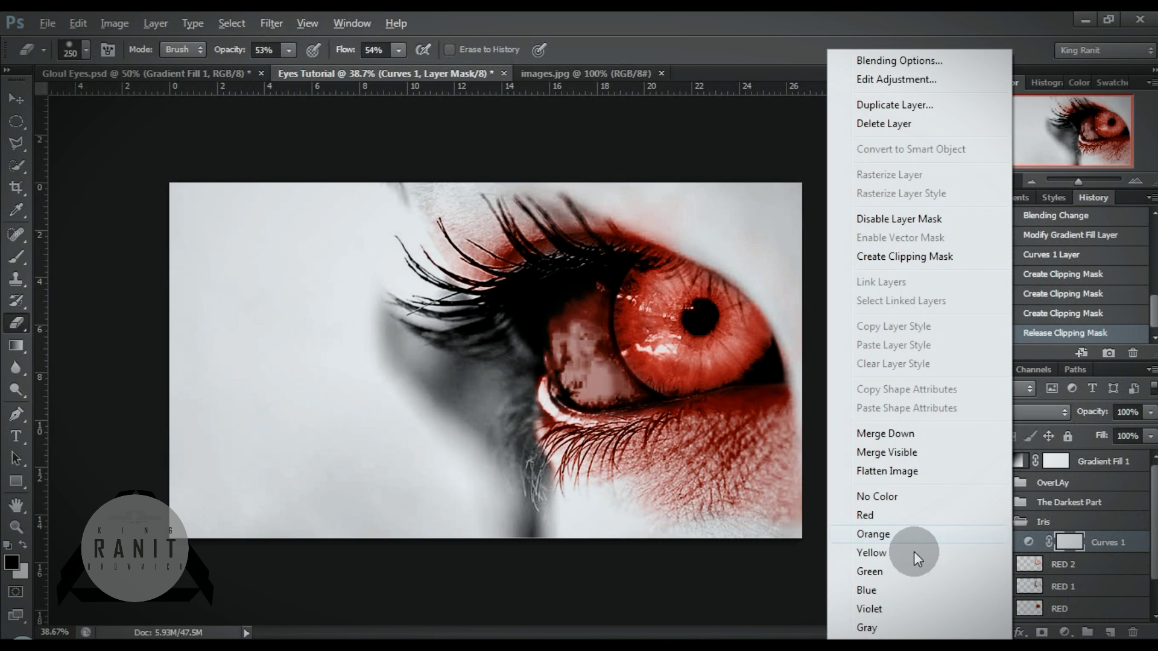
click(903, 256)
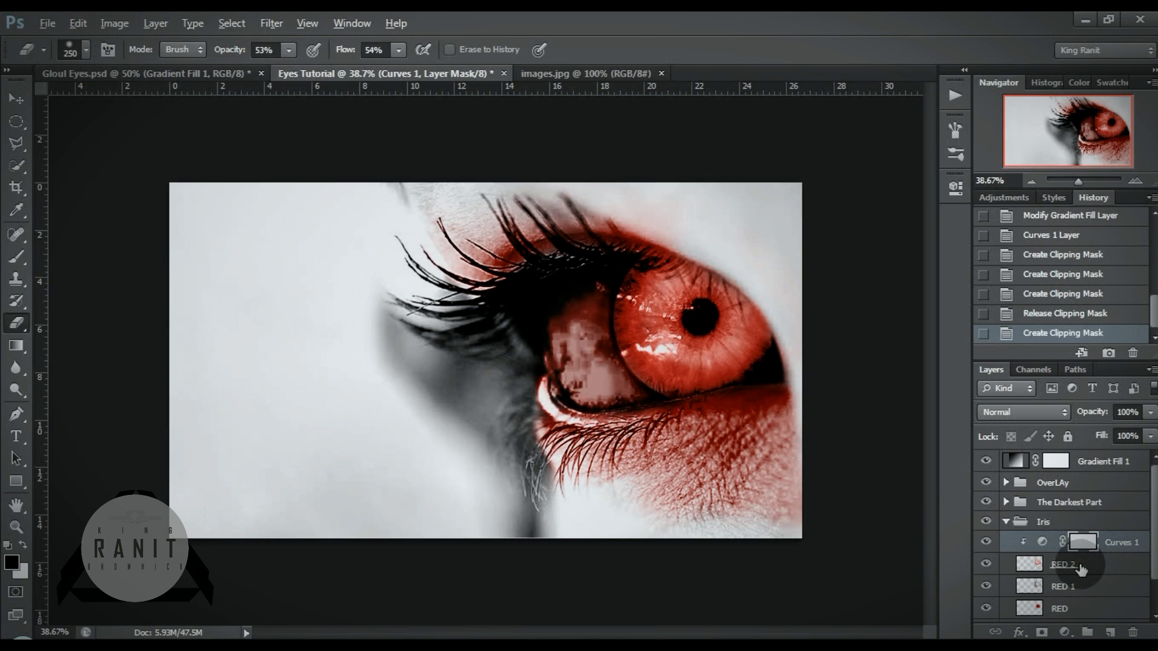
click(1081, 567)
click(1078, 544)
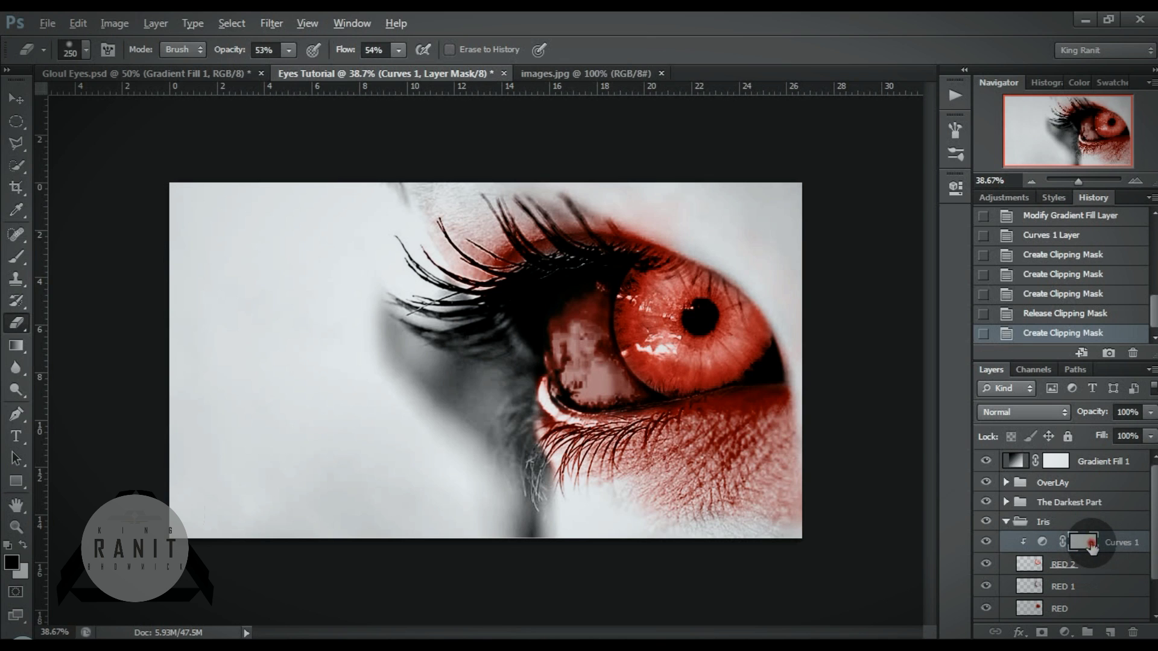
double_click(1084, 543)
click(907, 178)
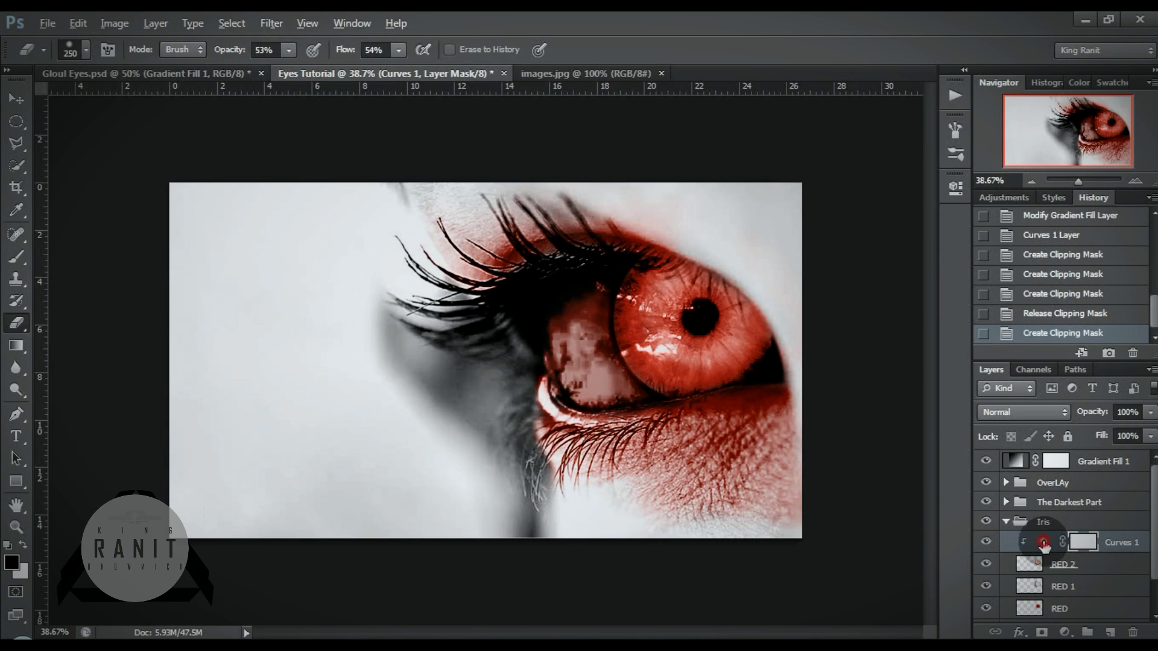
double_click(1041, 542)
Bend Curves 1 into an S-curve that deepens the shadows
drag(794, 176, 907, 63)
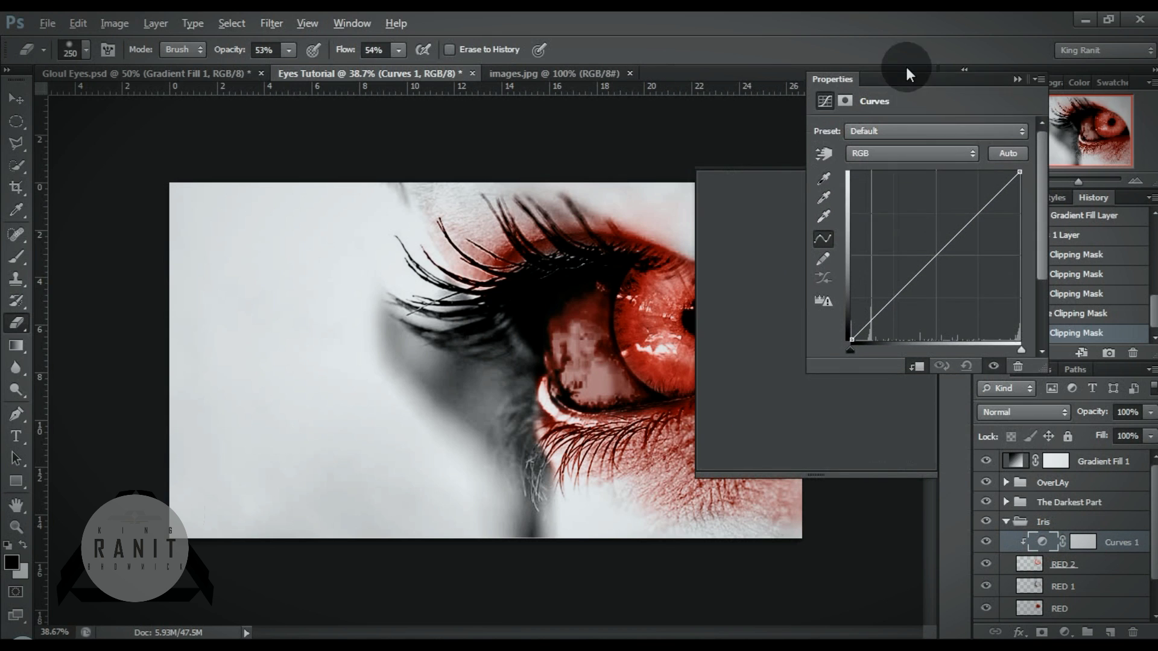
drag(897, 285, 918, 303)
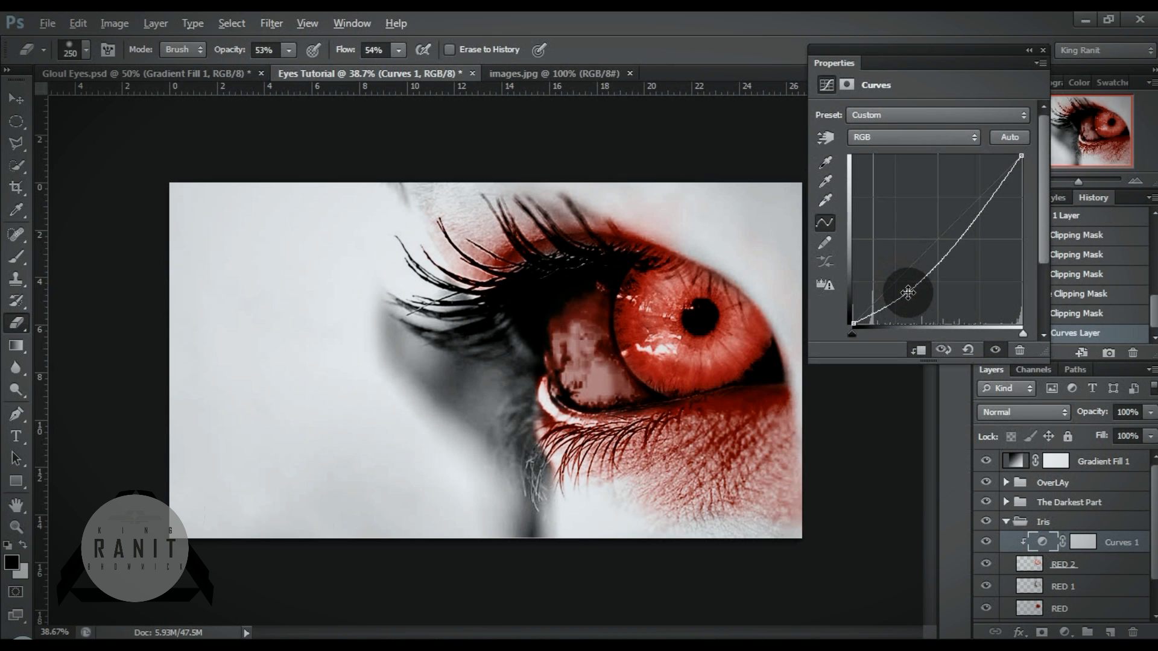
mouse_move(943, 252)
mouse_down()
mouse_move(967, 225)
mouse_move(963, 235)
mouse_up()
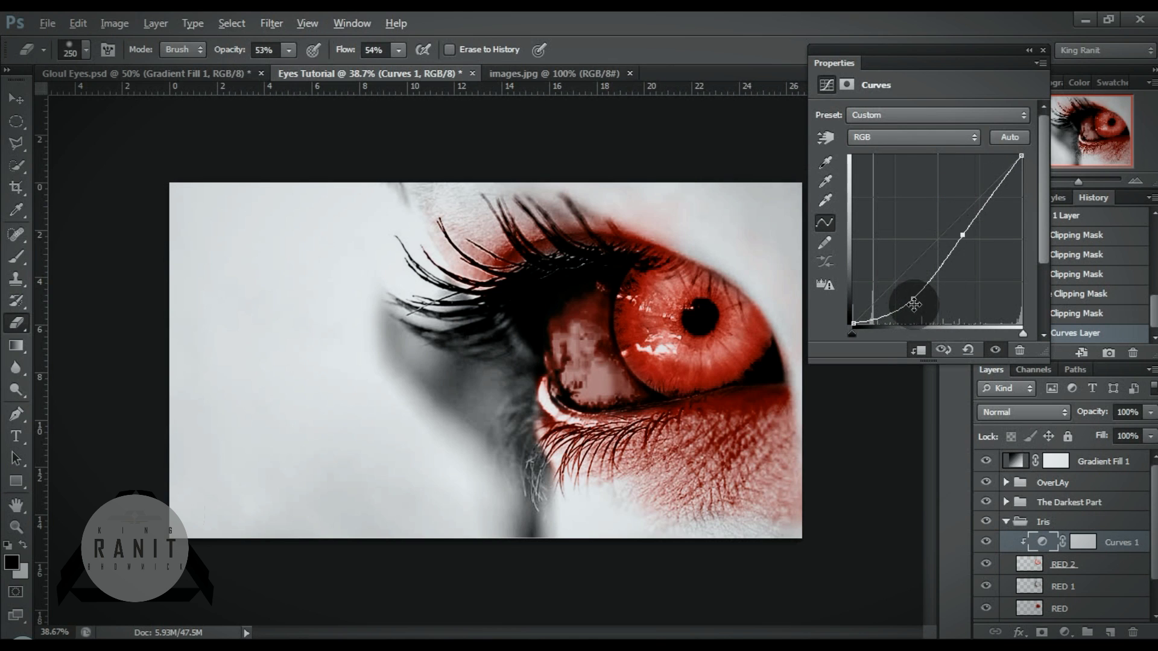
drag(915, 306, 916, 304)
click(1042, 51)
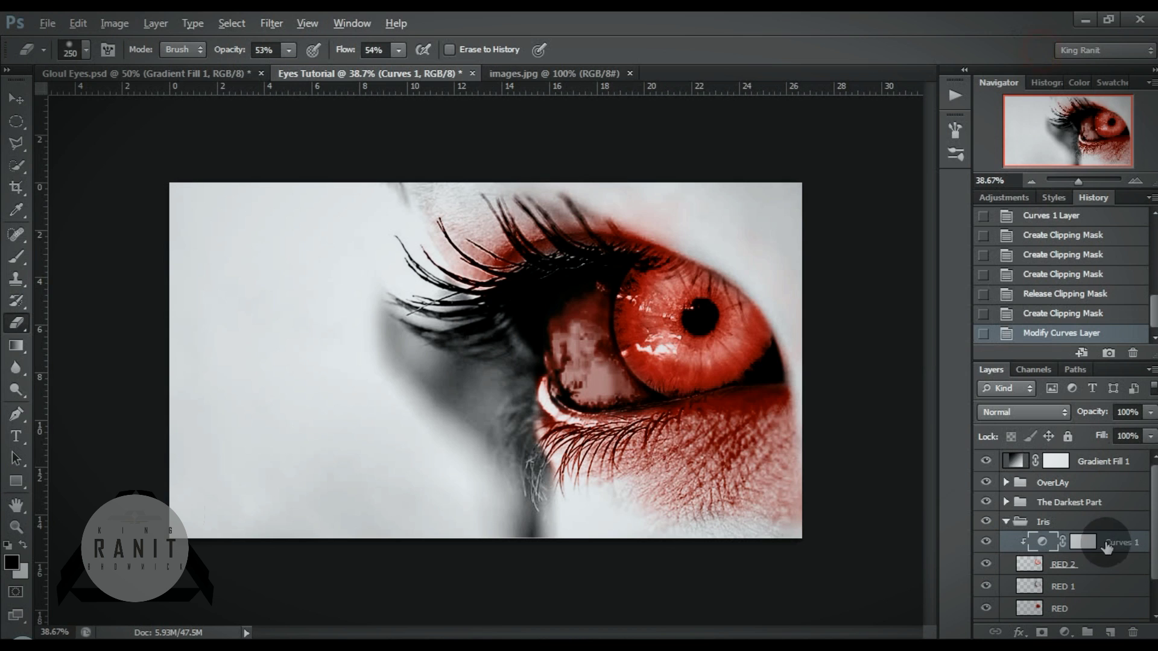
Duplicate Curves 1, move the copy below RED 2 and clip it to RED 1
key(ctrl+j)
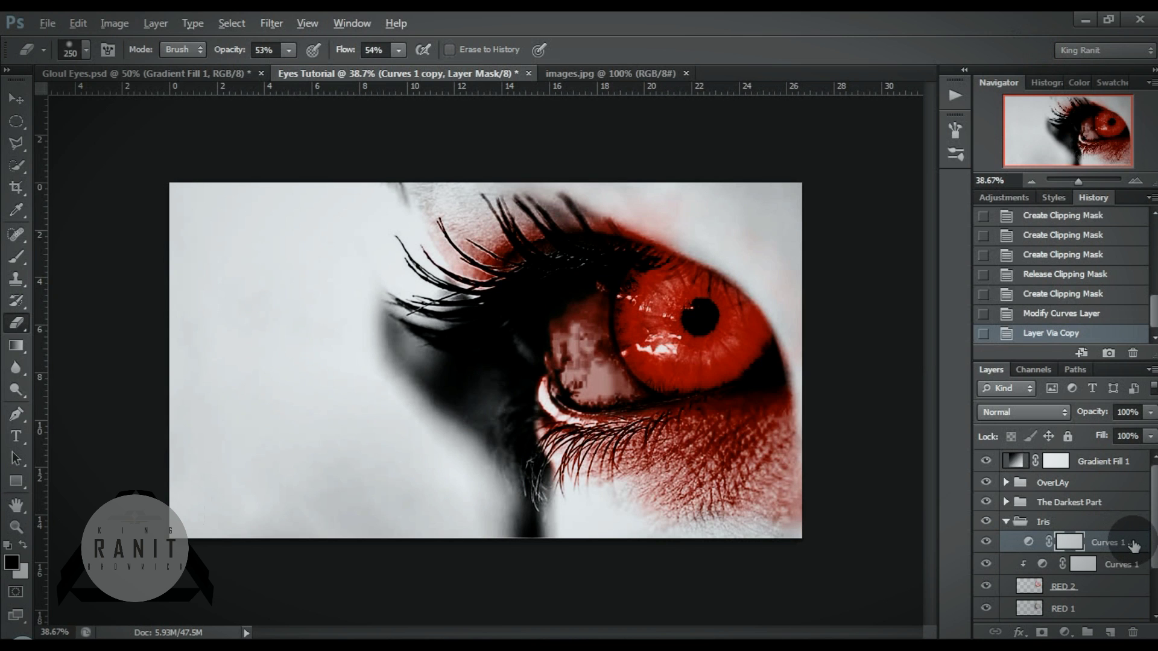
drag(1145, 543, 1100, 591)
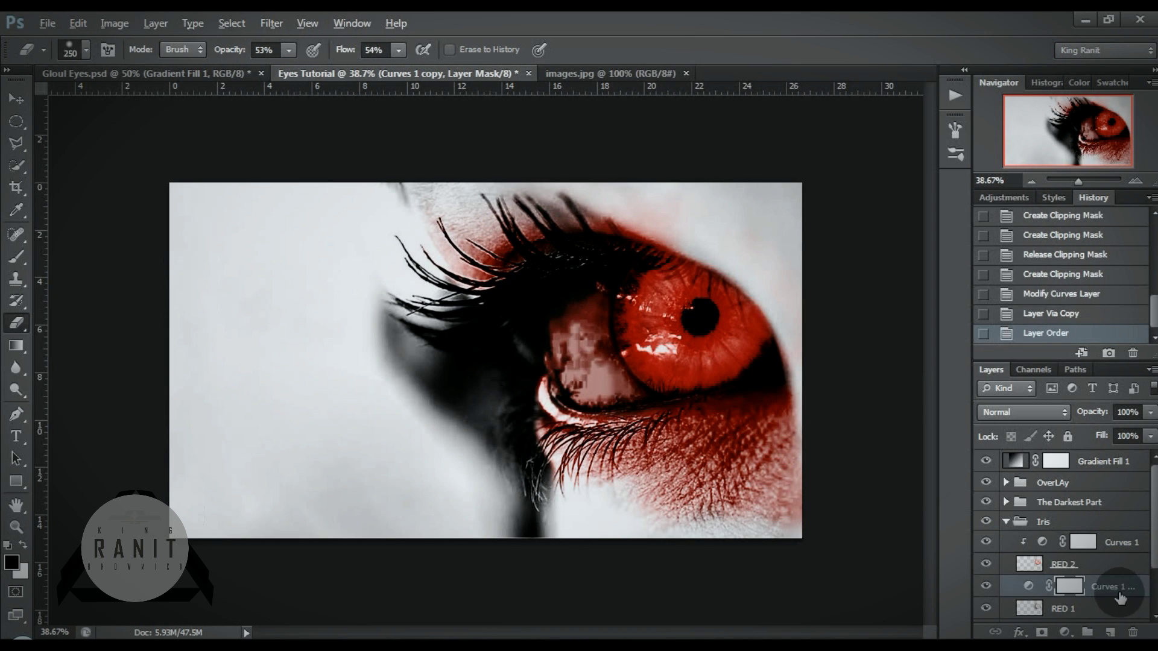
right_click(1022, 588)
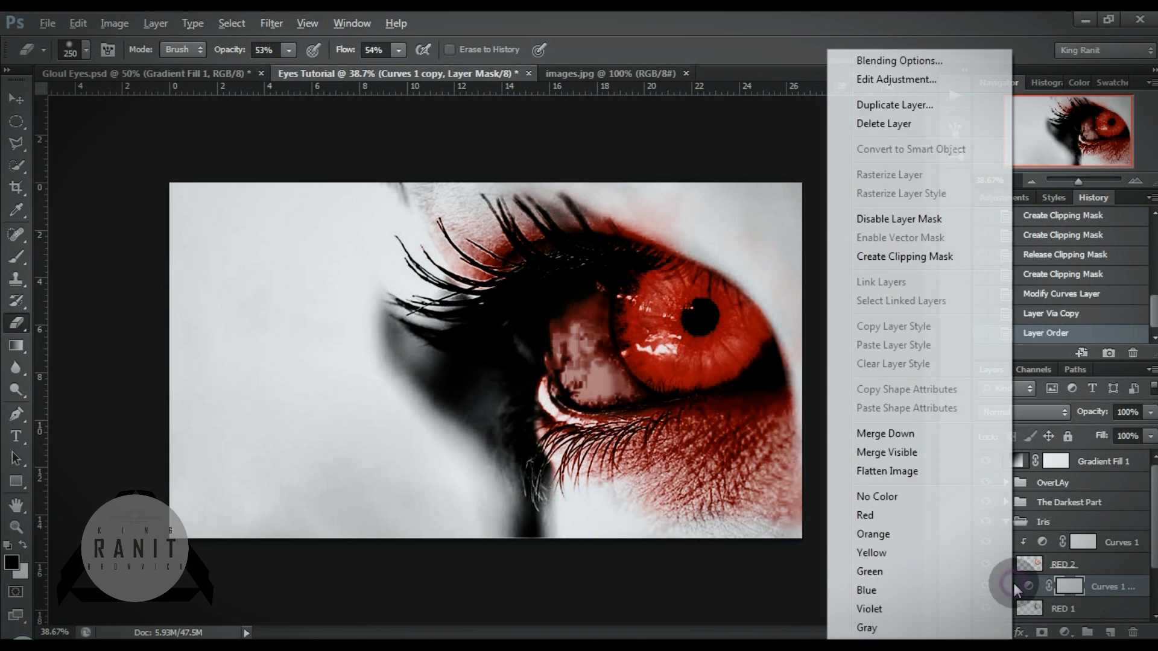
click(933, 256)
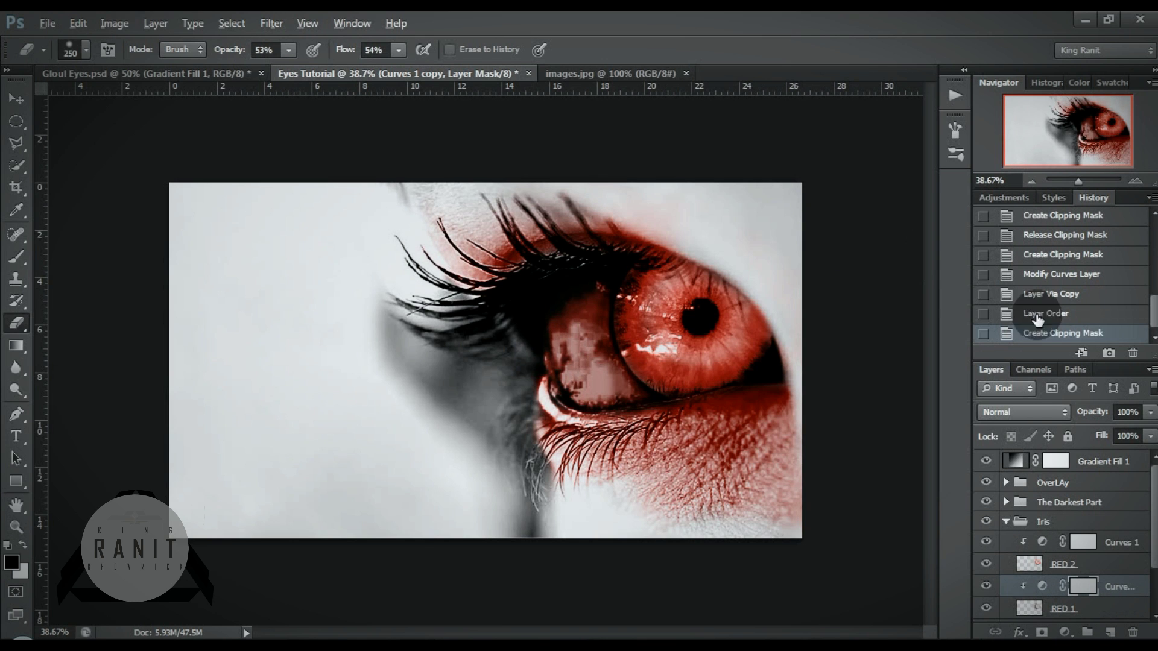
click(984, 586)
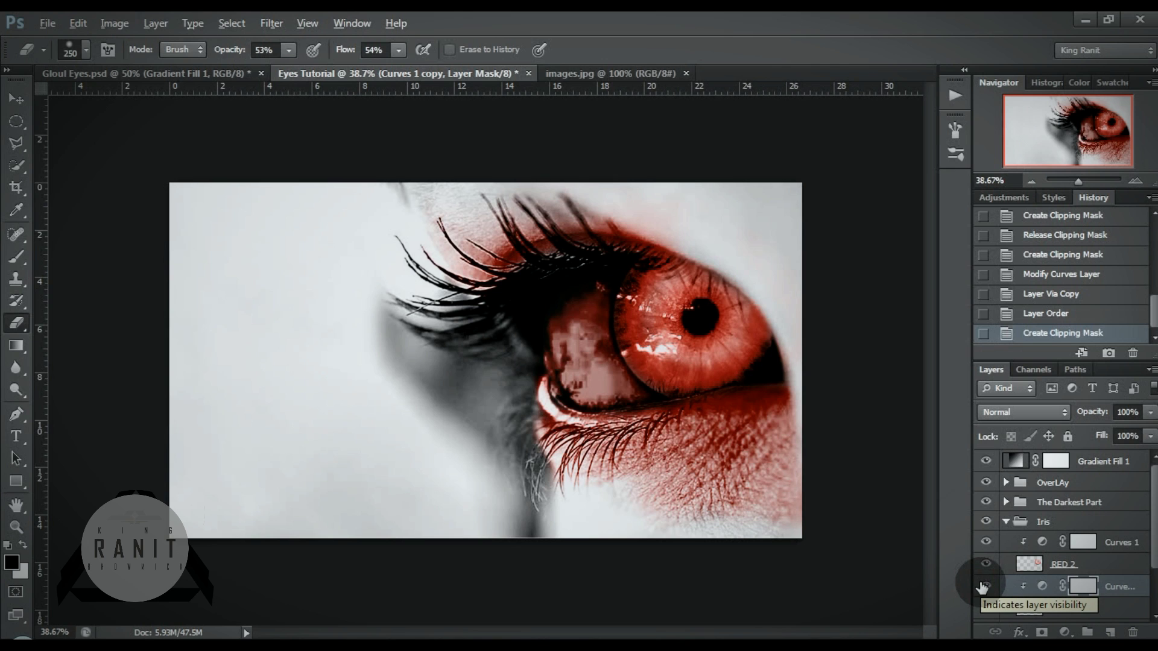
Pull the copy's curve lower to darken the iris further
double_click(1041, 586)
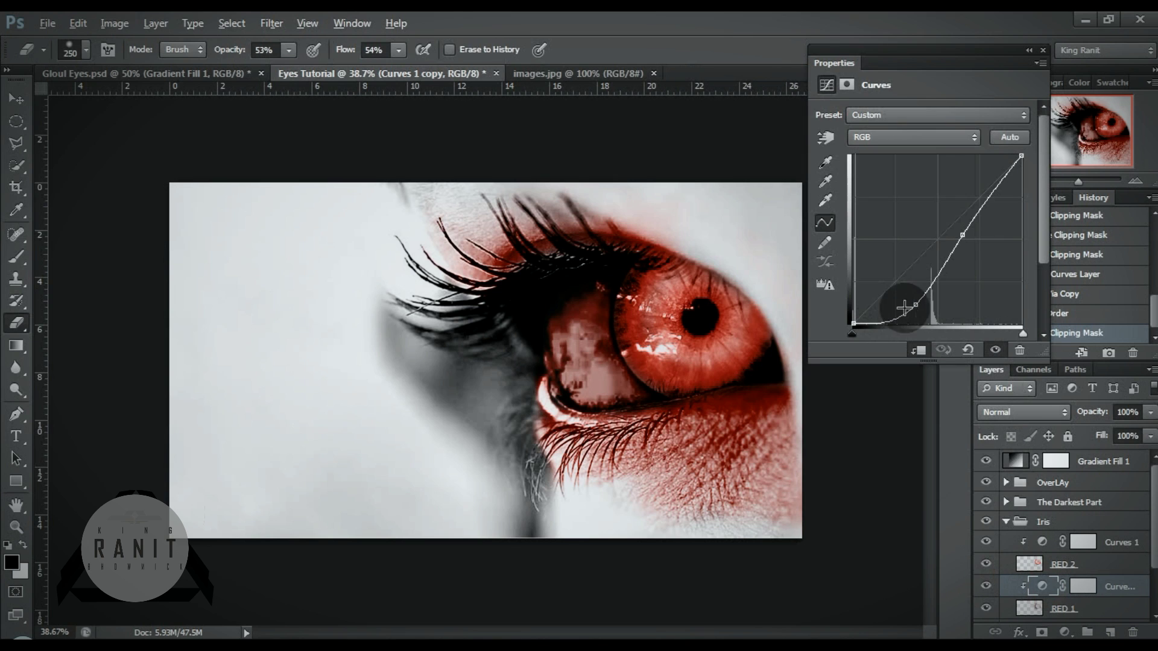
mouse_move(961, 234)
mouse_down()
mouse_move(917, 302)
mouse_move(925, 311)
mouse_move(928, 295)
mouse_up()
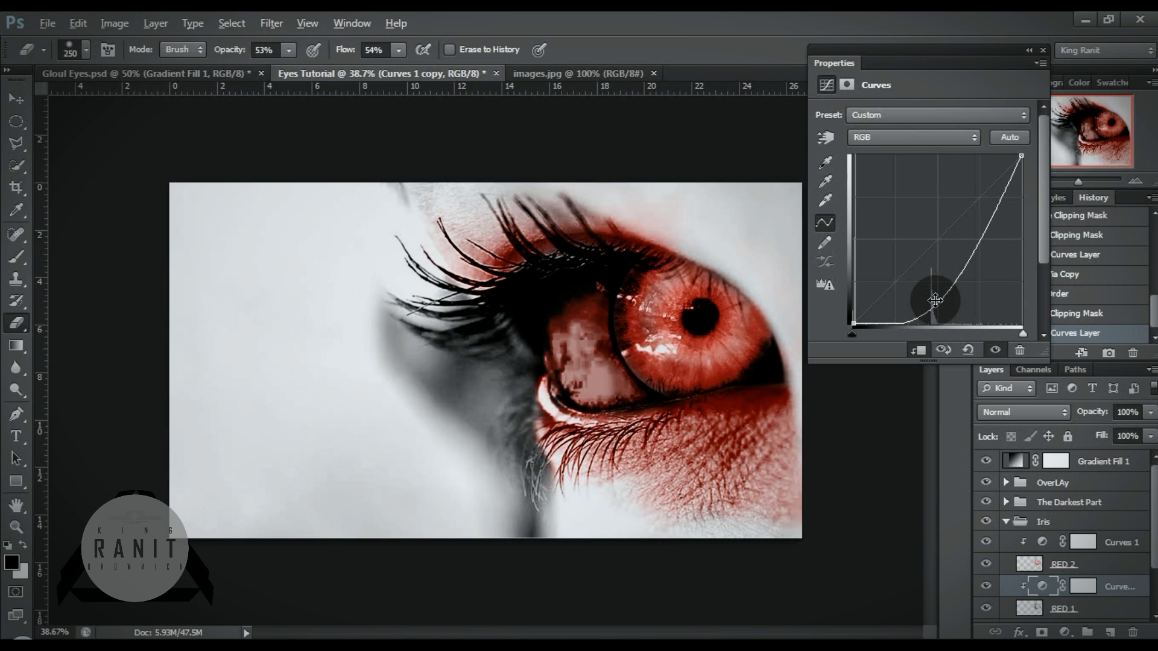
drag(934, 300, 939, 299)
click(1042, 50)
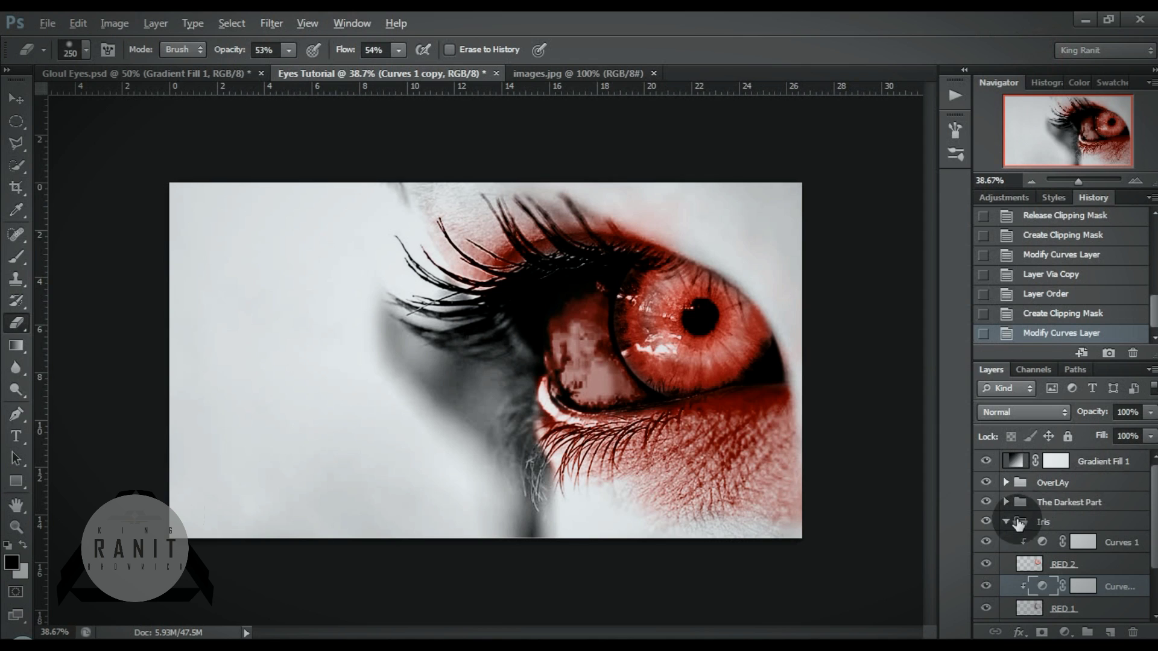
Collapse the Iris group, expand The Darkest Part, and select its Black layer
click(1006, 522)
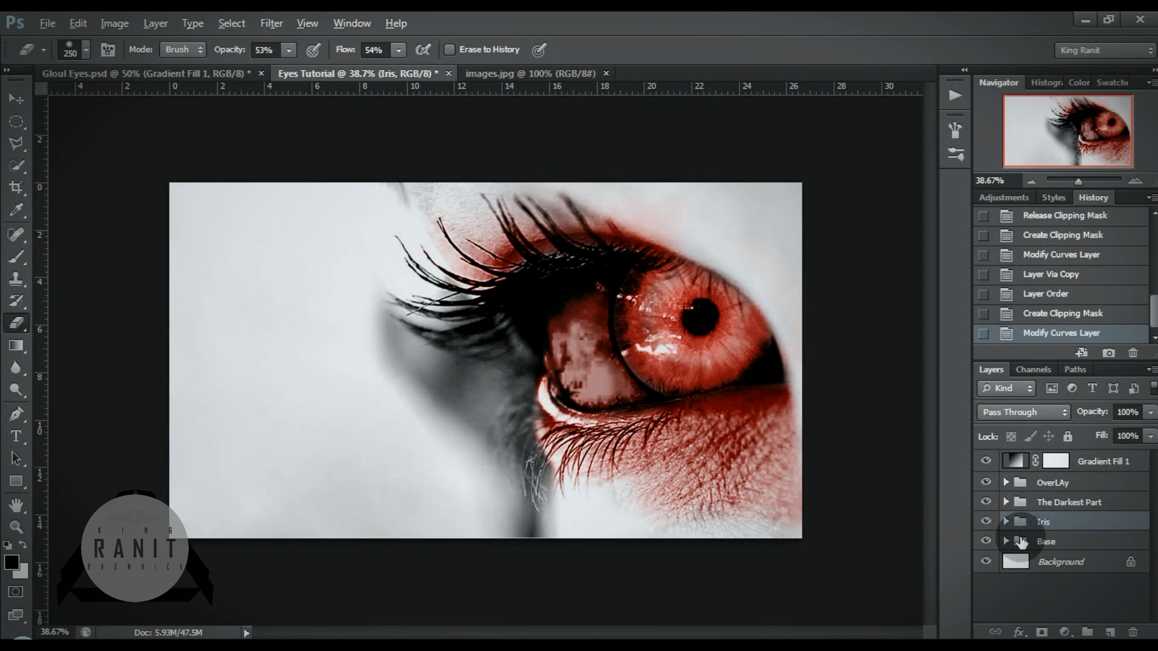
click(1057, 606)
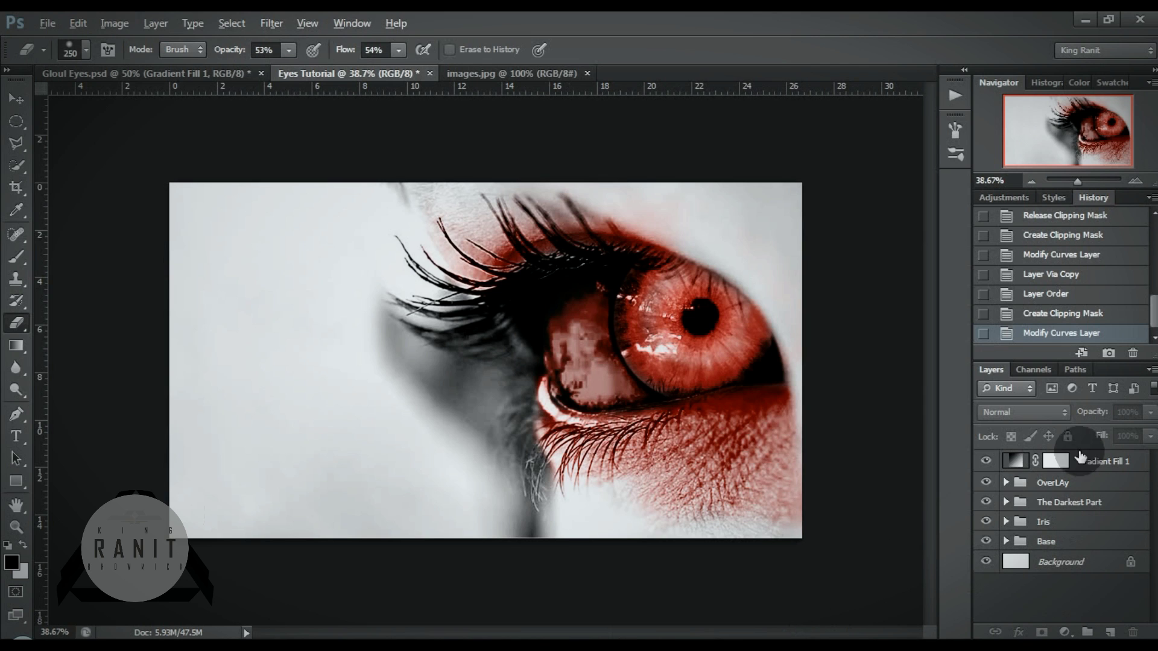
click(1006, 503)
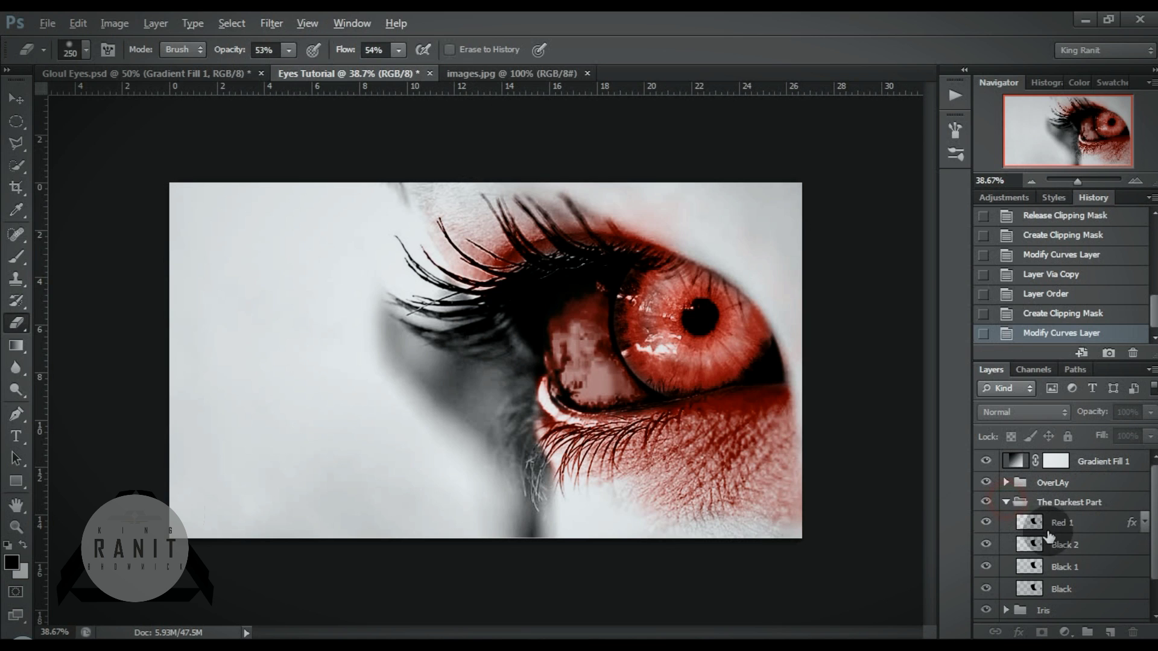
click(1098, 523)
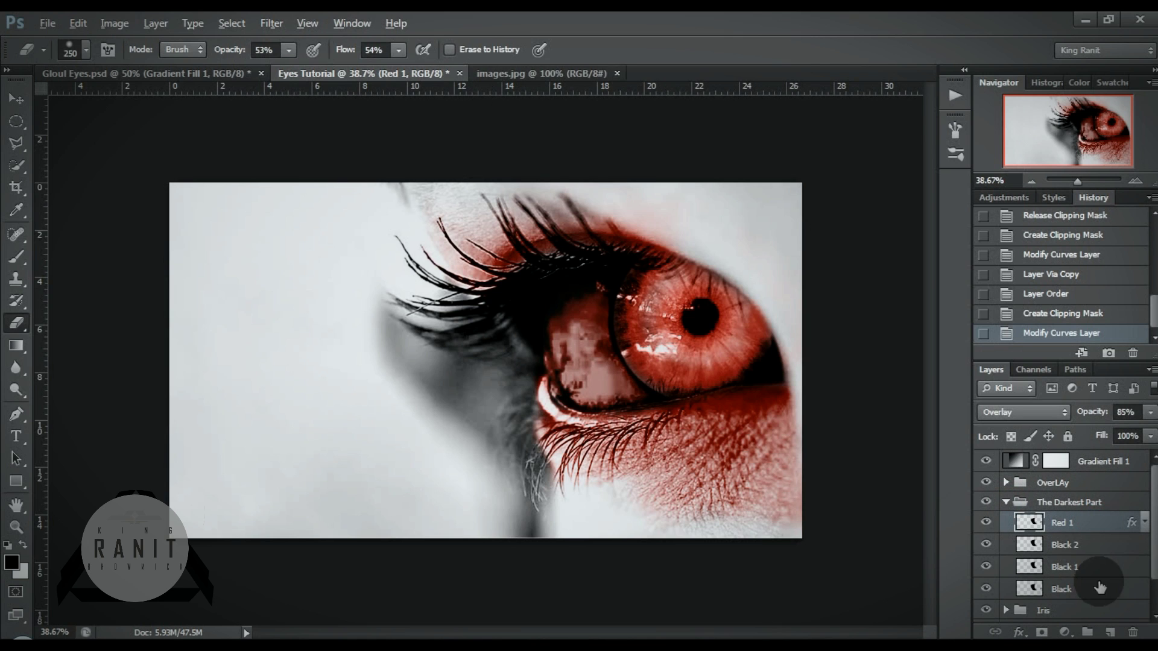
click(1098, 588)
Set the Black layer's opacity to 5%, then collapse The Darkest Part group
mouse_move(1093, 412)
mouse_down()
mouse_move(1152, 416)
mouse_move(1064, 419)
mouse_move(1091, 422)
mouse_up()
drag(1096, 417, 1097, 417)
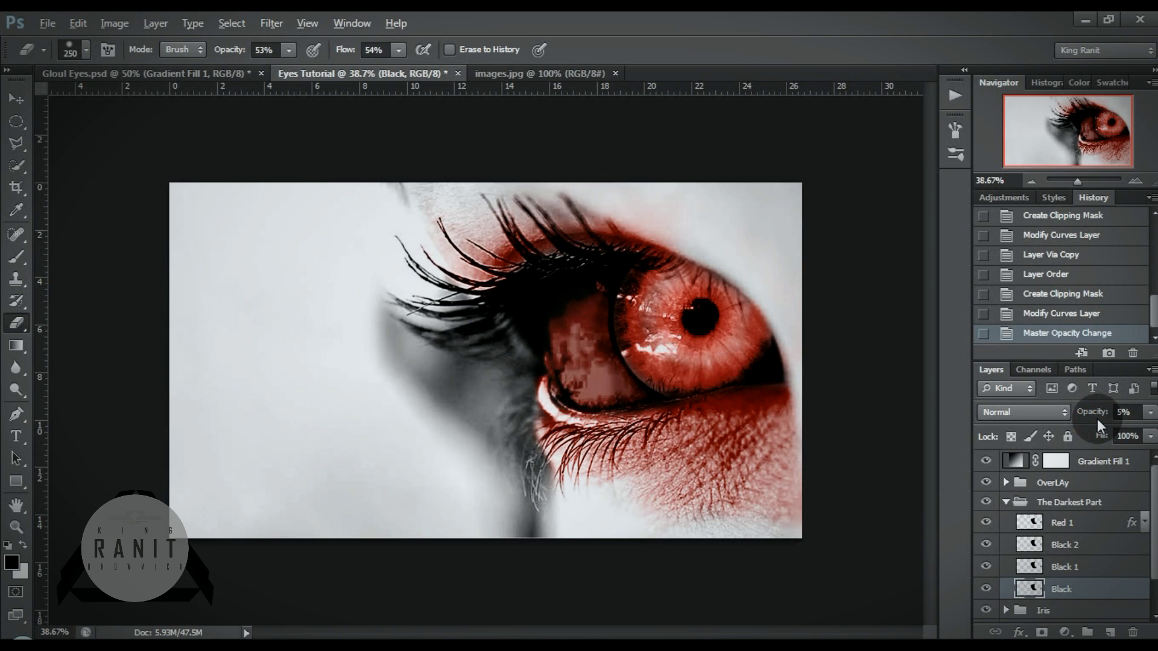
click(1103, 412)
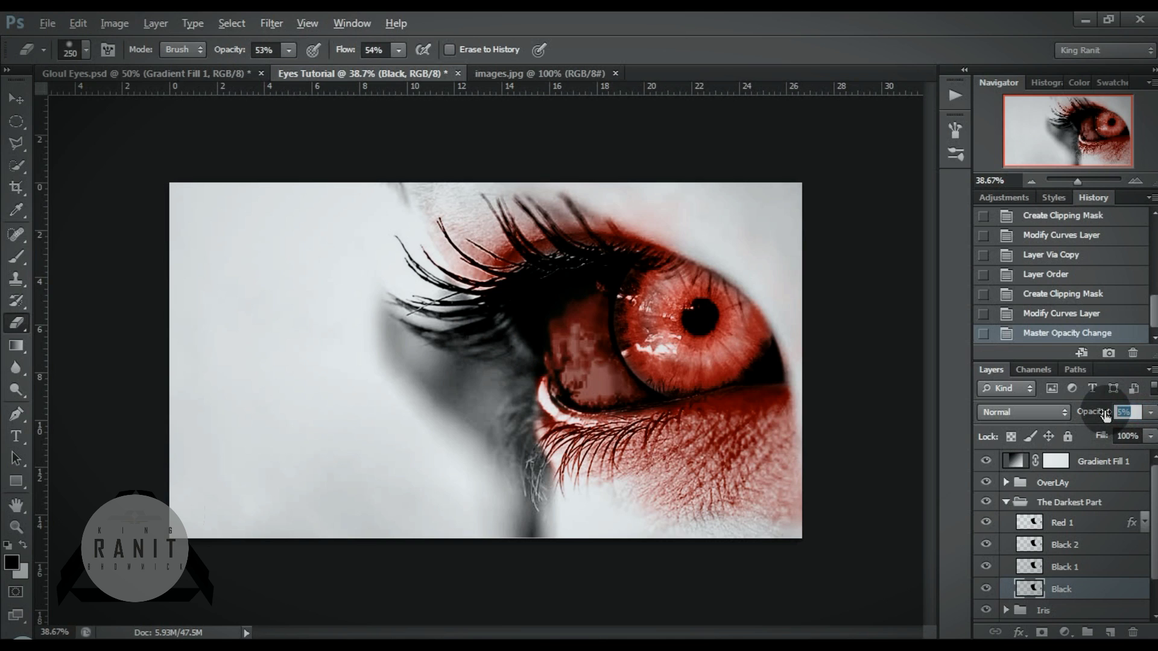
text(6)
key(Return)
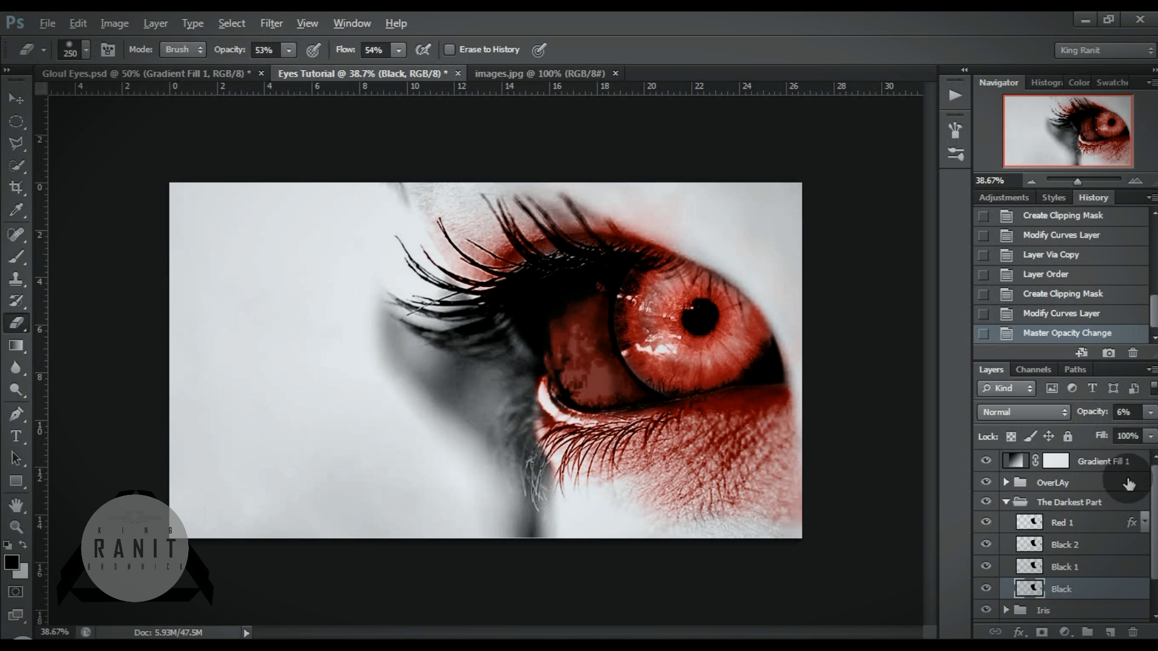
click(1124, 412)
drag(1105, 416, 1104, 418)
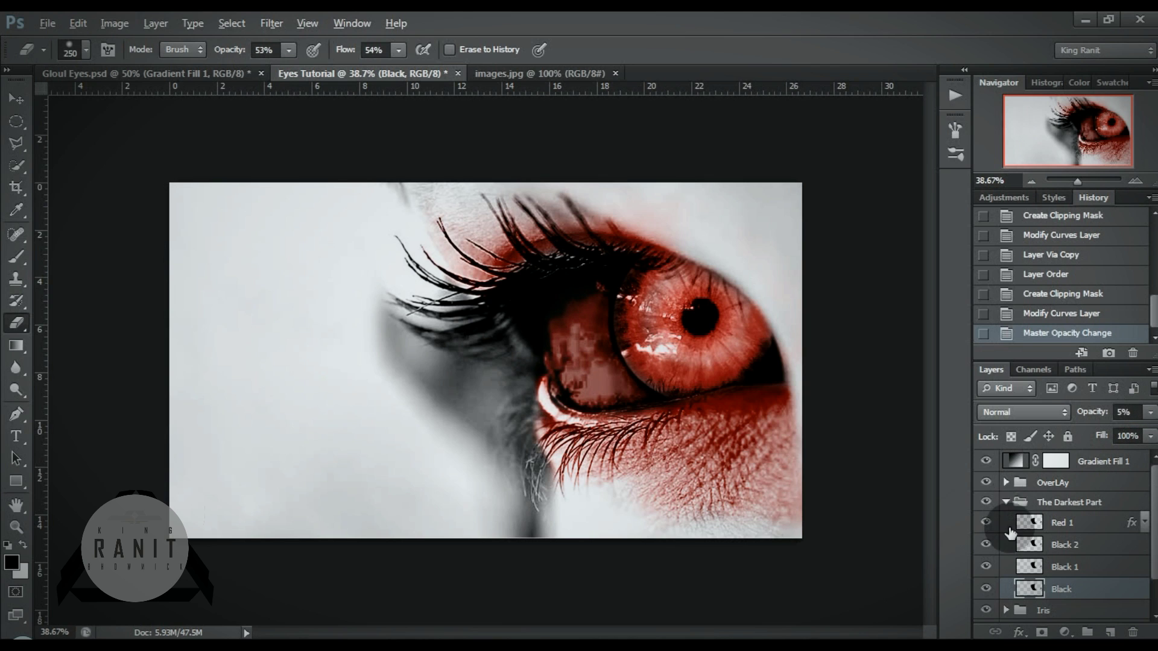
click(1006, 502)
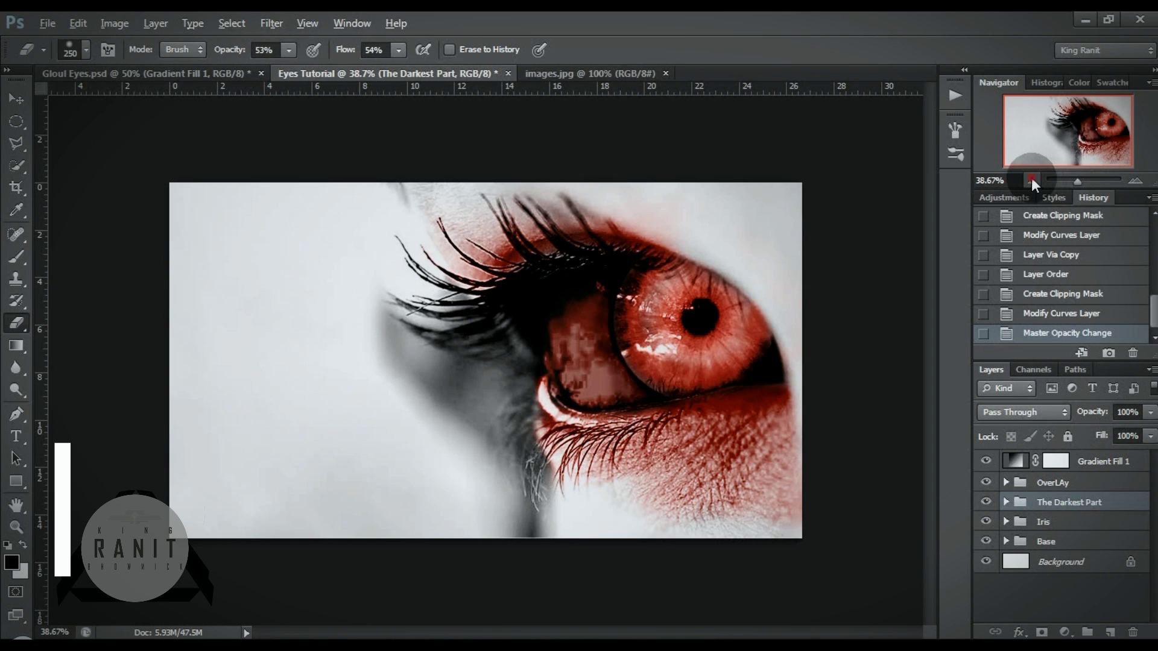
click(1031, 180)
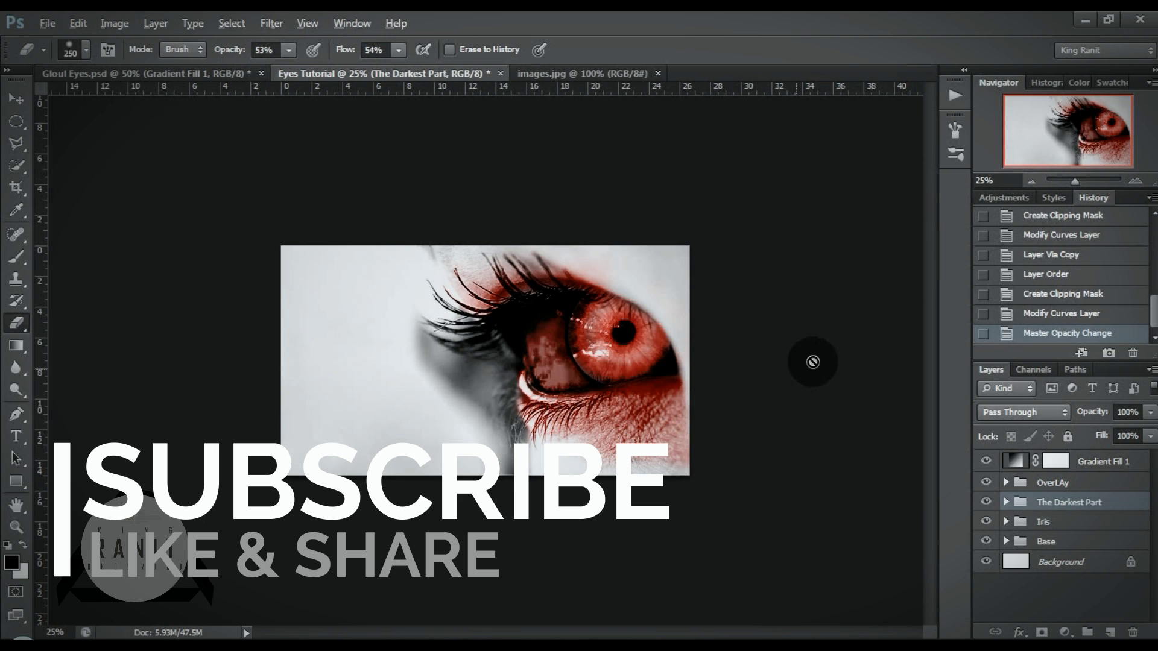
click(1134, 181)
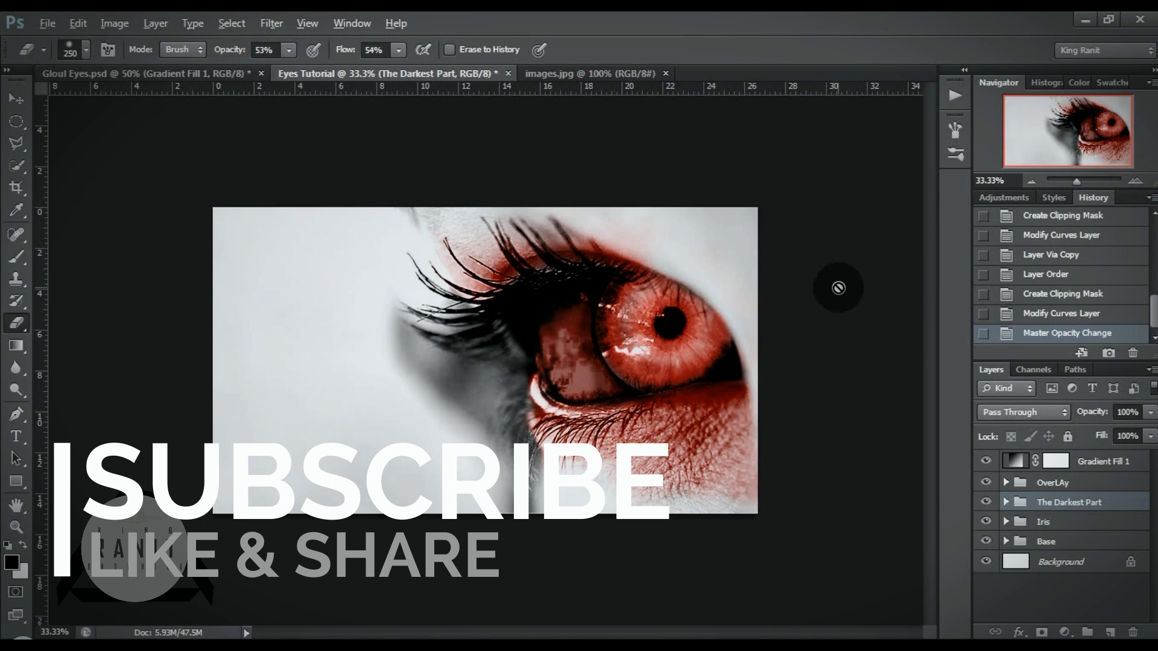